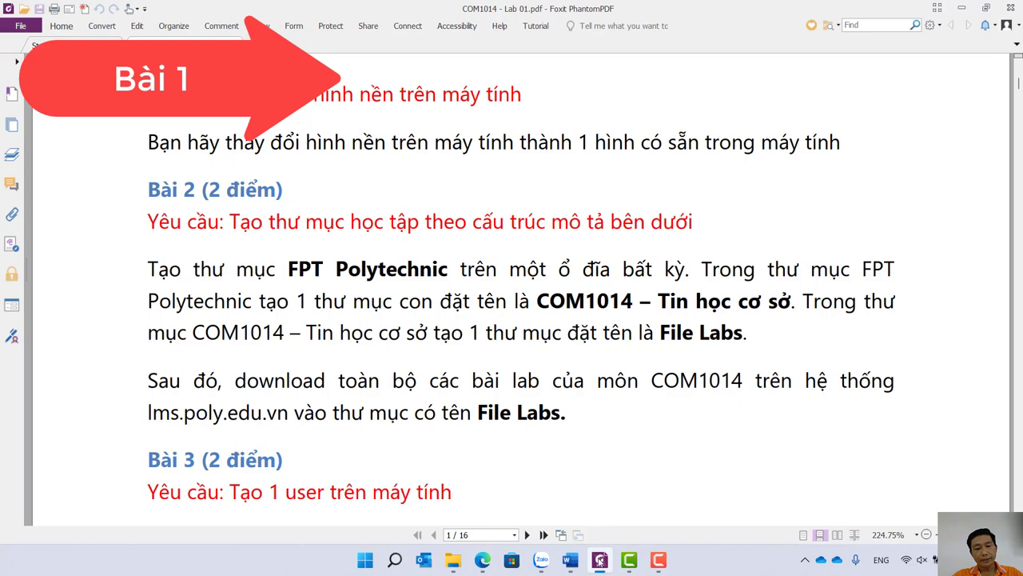
Check the Word report, then scroll the lab PDF through Bài 1 to the Bài 2 heading on page 4.
left_click(600, 562)
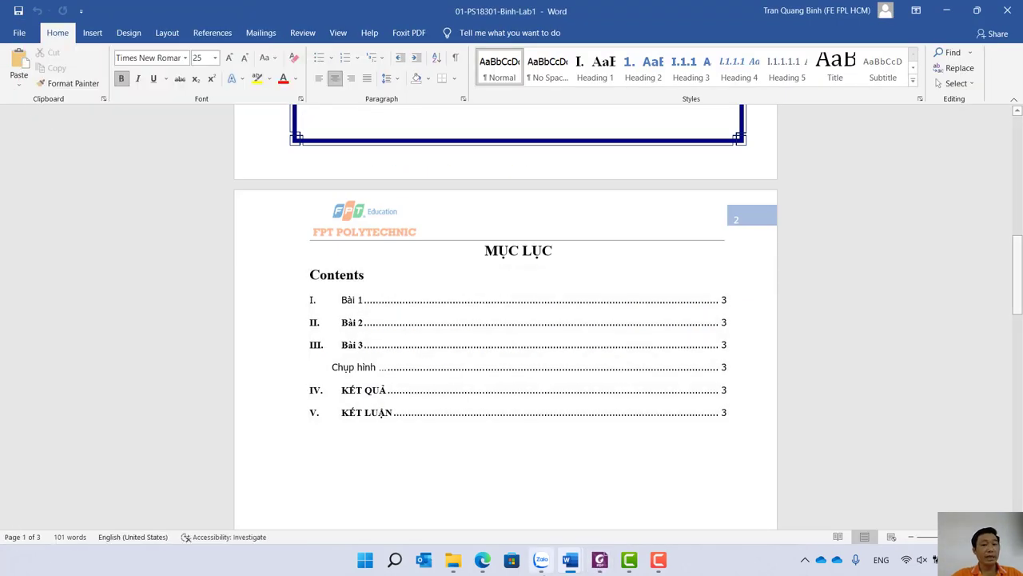
left_click(599, 560)
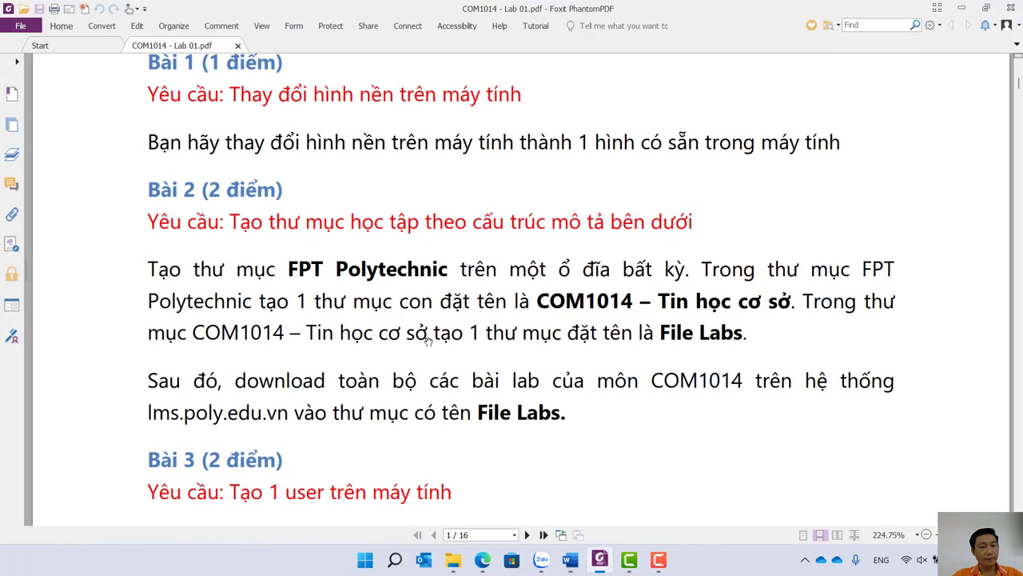
scroll(429, 338, "down", 10)
scroll(430, 337, "down", 10)
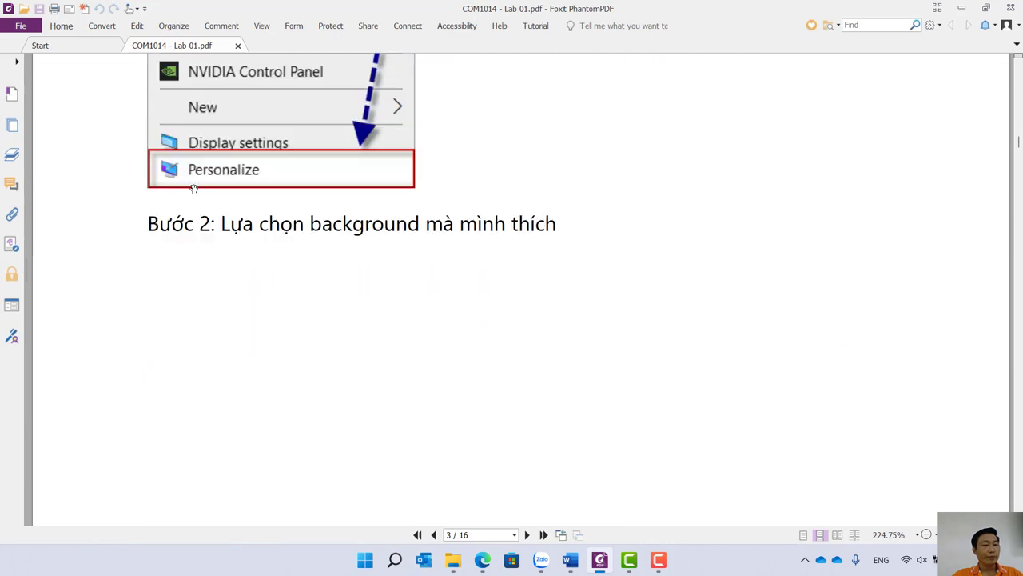
scroll(449, 309, "down", 12)
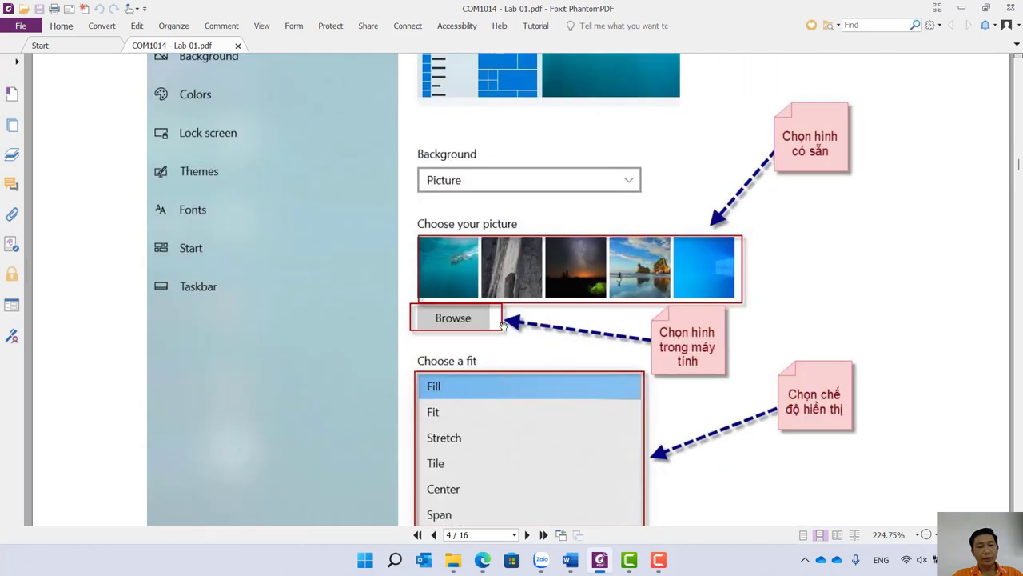
scroll(516, 476, "down", 3)
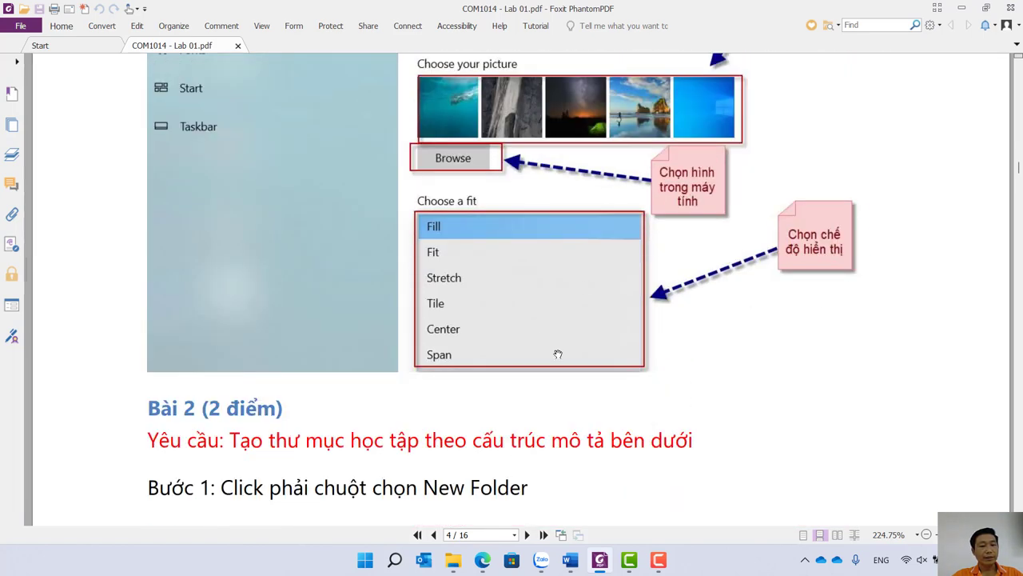
left_click(452, 560)
From the desktop menu, reach Personalization › Background and browse photos in the Pictures folder.
key("super+d")
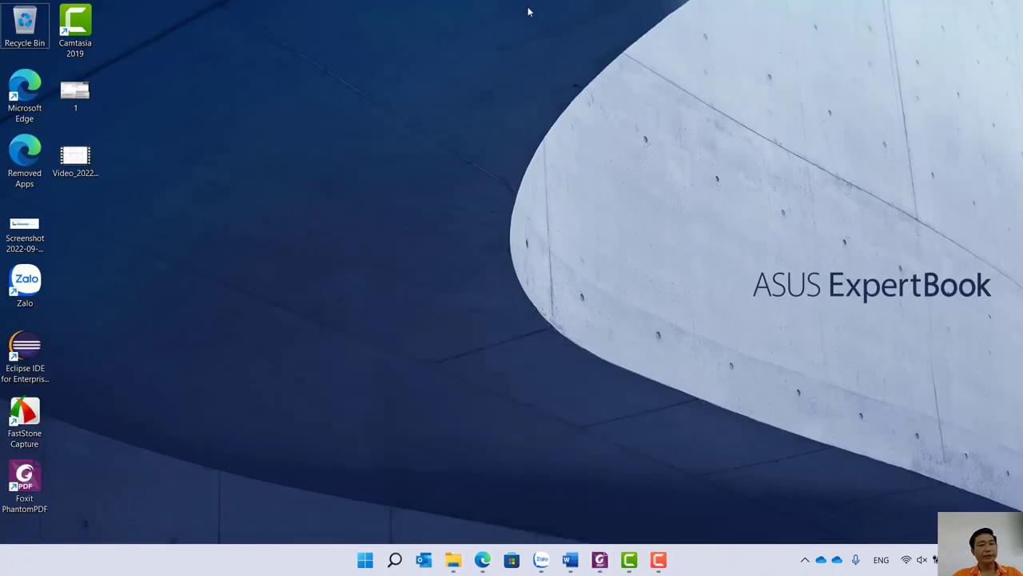
right_click(504, 4)
right_click(487, 85)
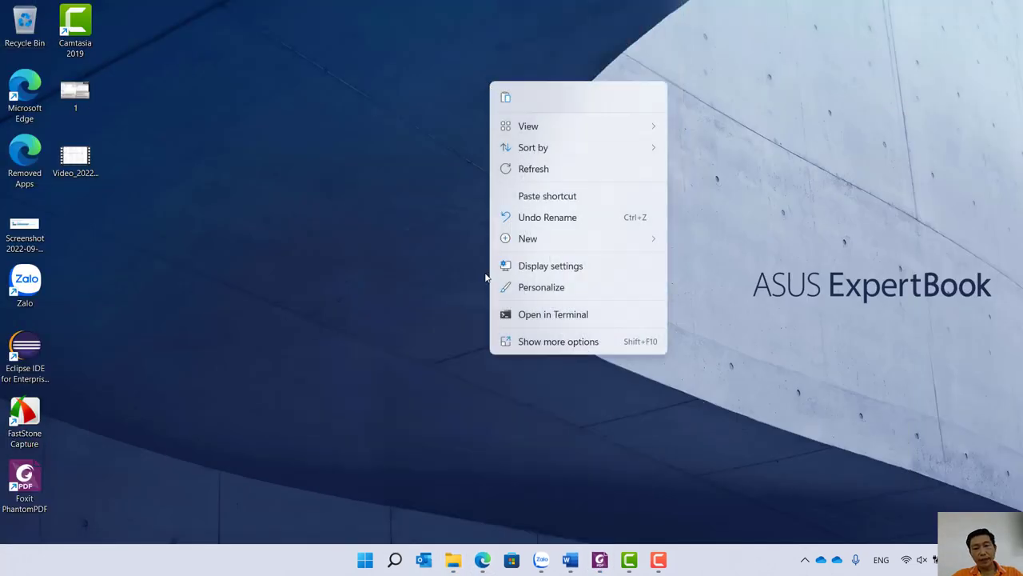
left_click(540, 290)
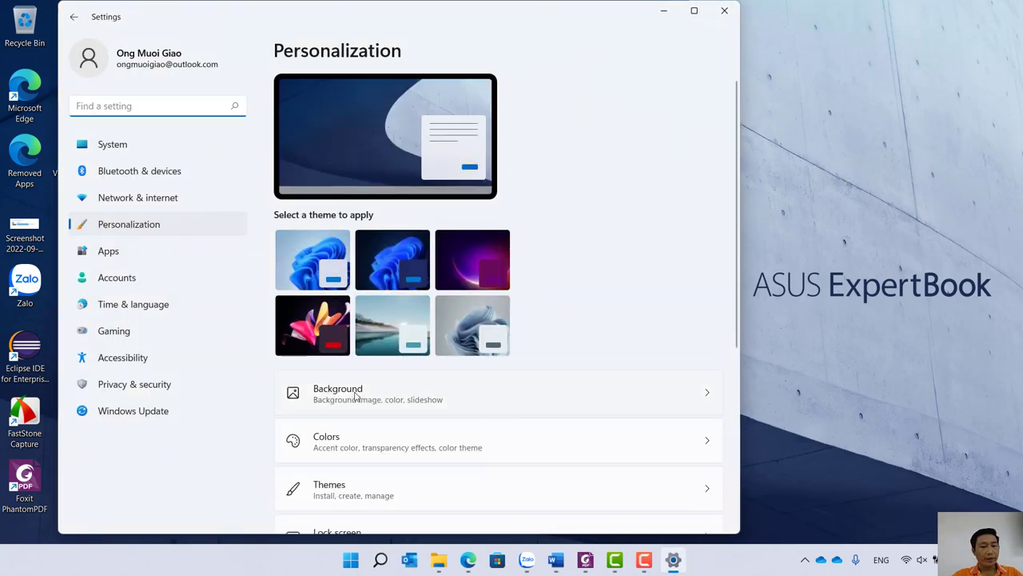
left_click(704, 391)
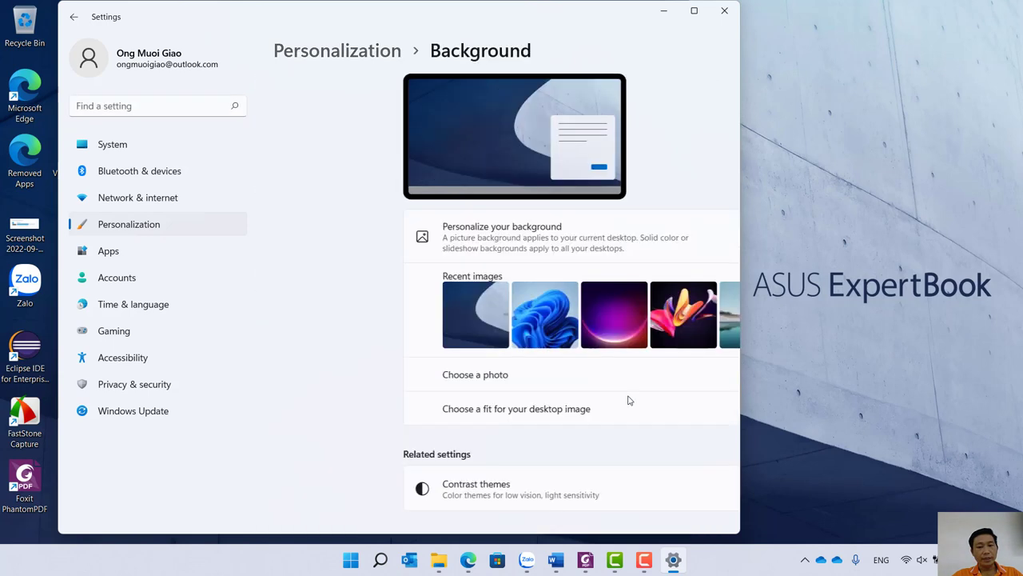
scroll(542, 375, "down", 1)
scroll(541, 375, "up", 1)
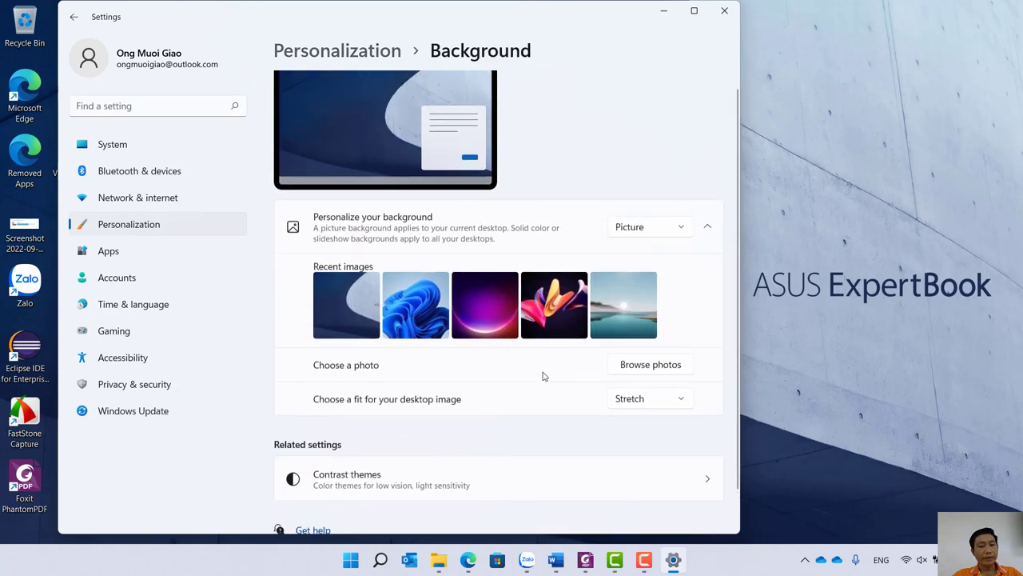
left_click(651, 374)
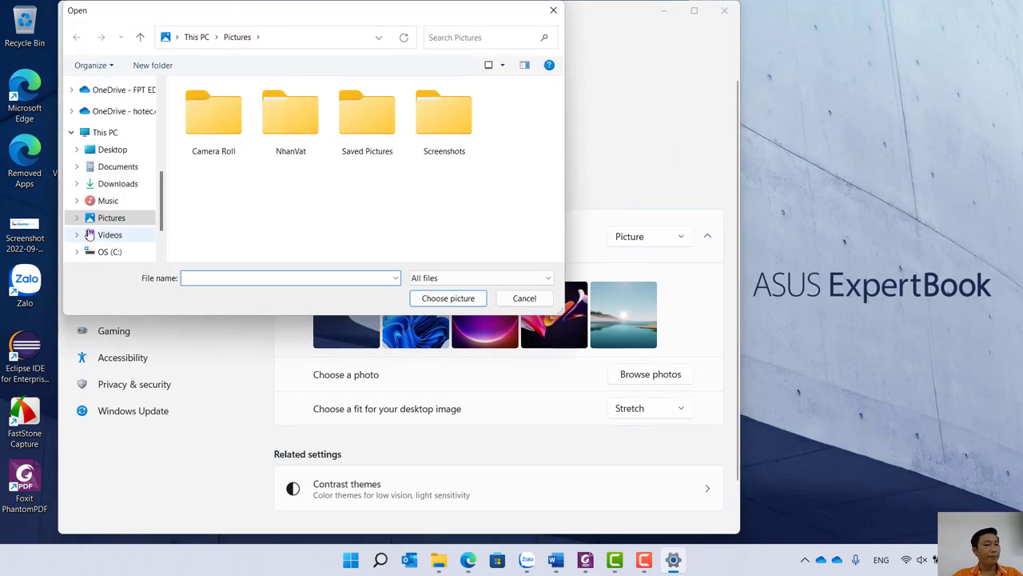
Choose Nobita_8 from Pictures › NhanVat as the desktop background picture.
left_click(104, 151)
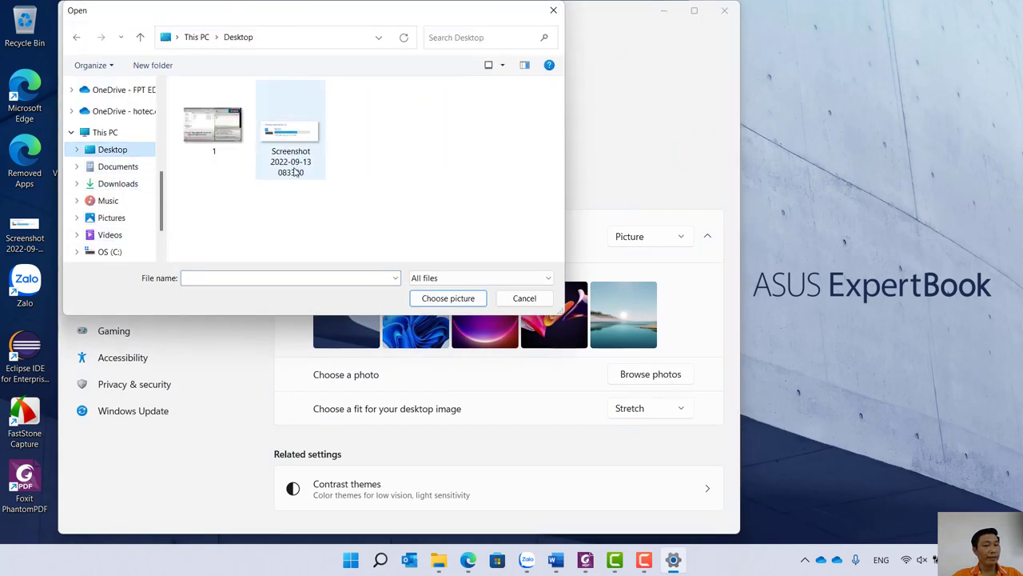
left_click(102, 222)
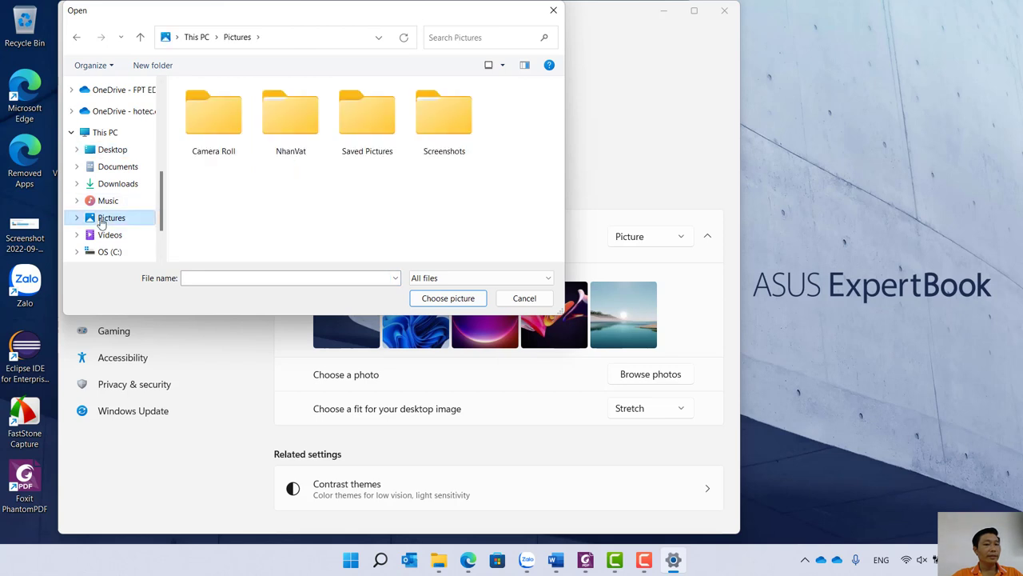
double_click(304, 126)
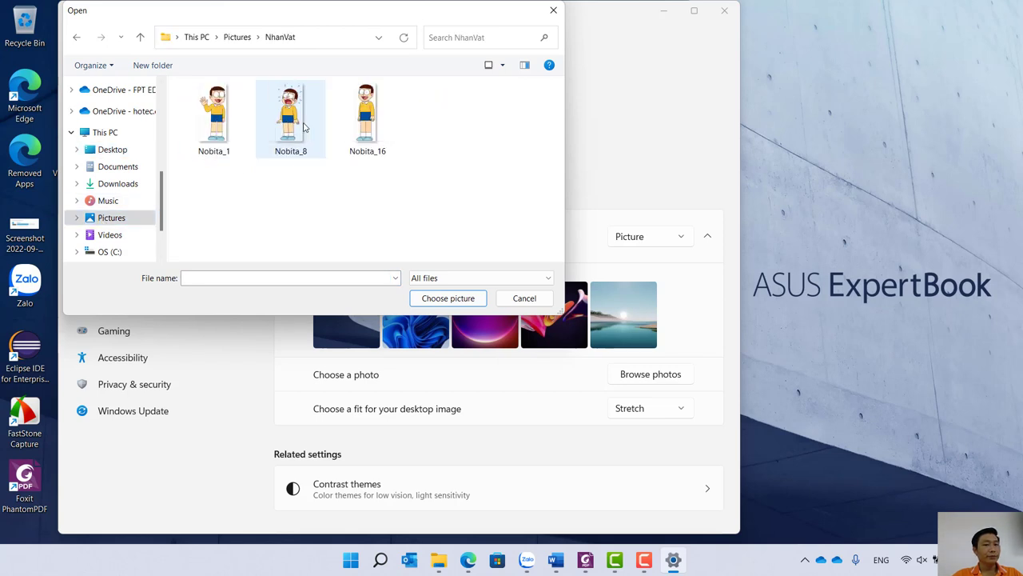
left_click(237, 37)
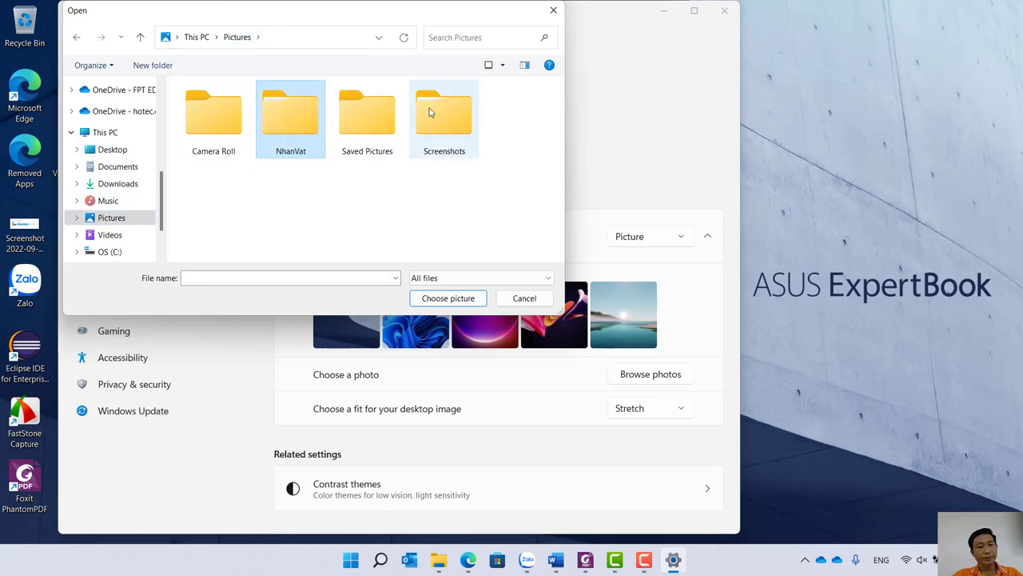
double_click(320, 124)
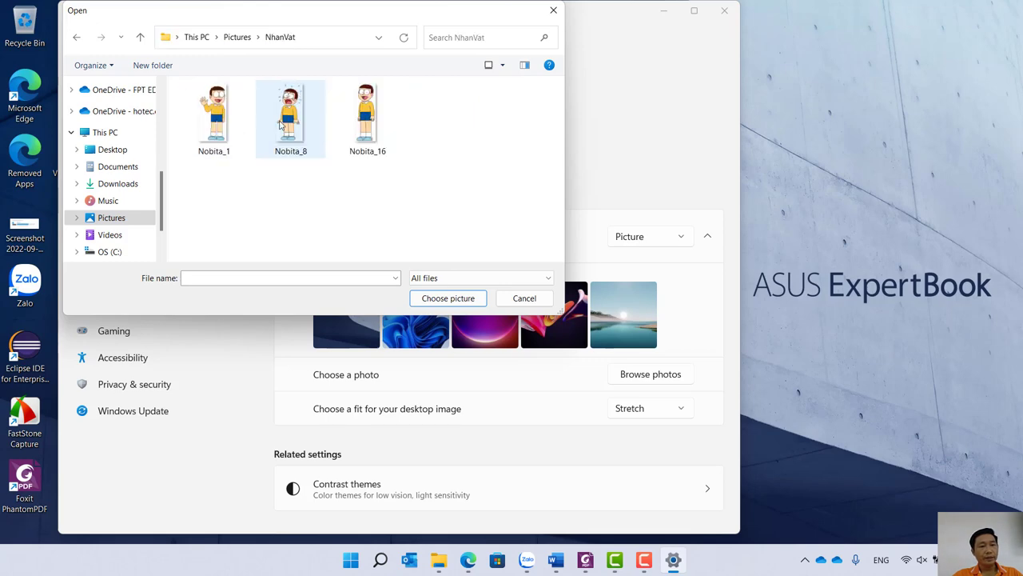
left_click(275, 126)
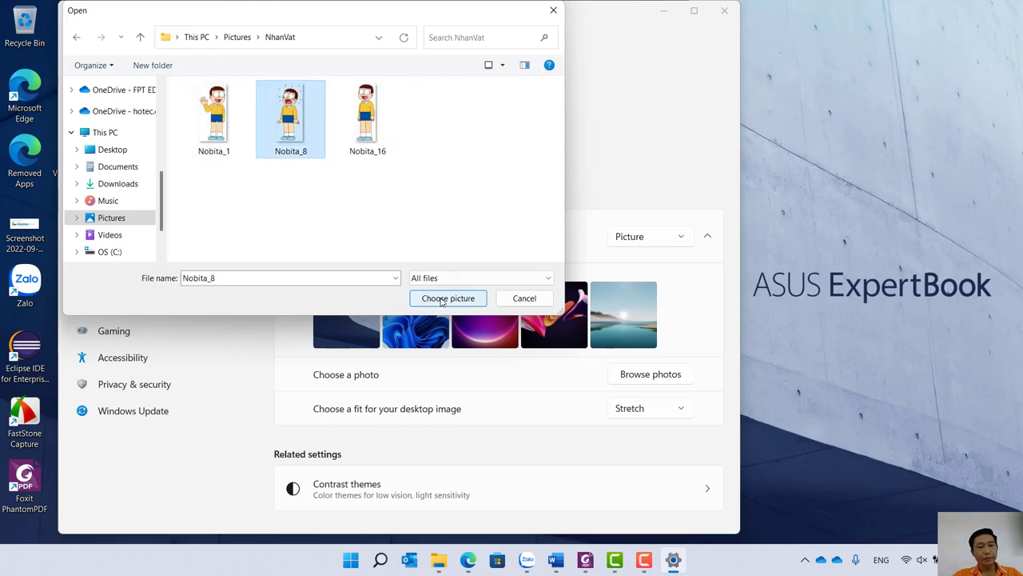
left_click(442, 301)
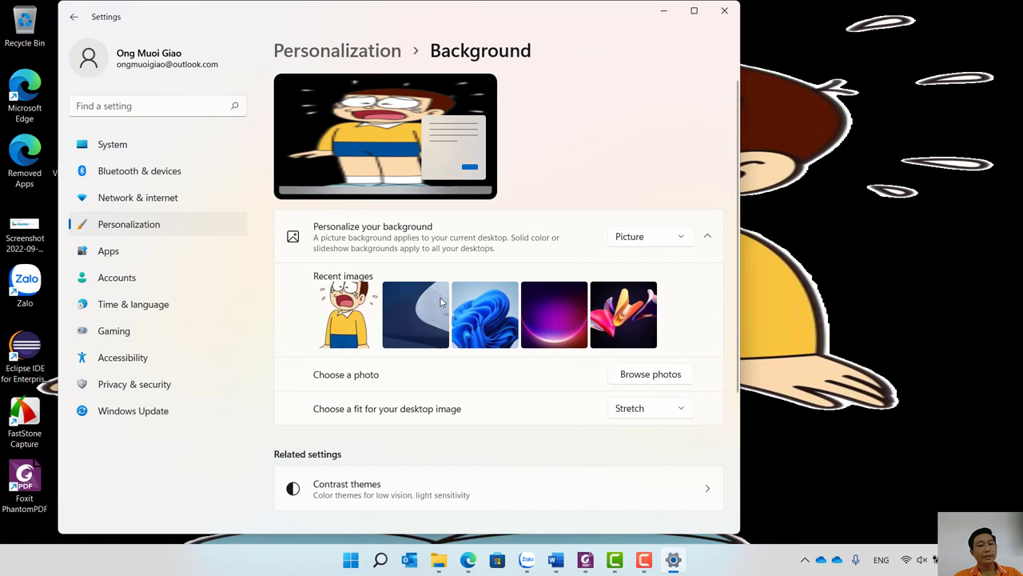
Set the desktop image fit to Fit and close Settings to reveal the Nobita wallpaper.
left_click(668, 411)
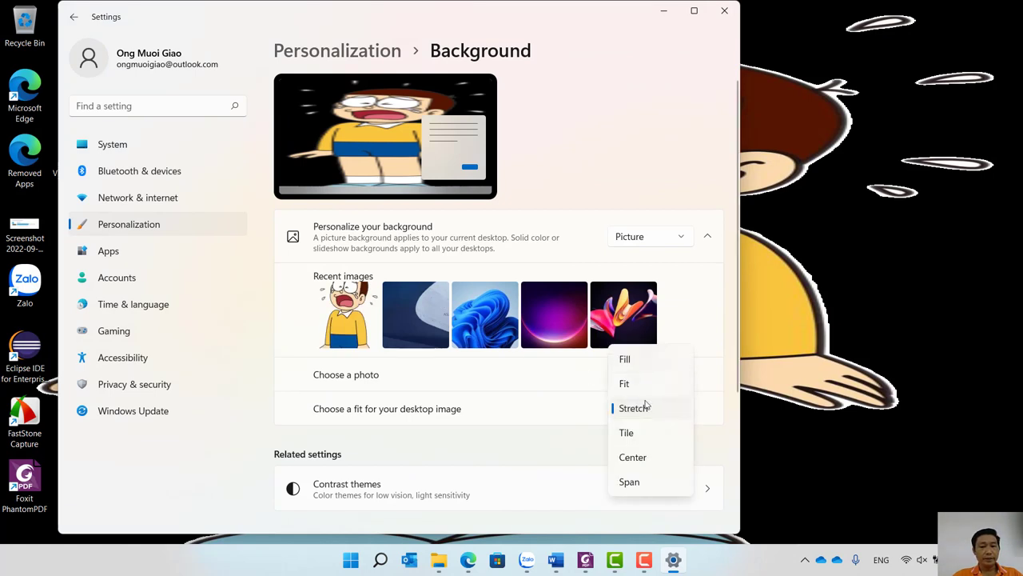
left_click(628, 385)
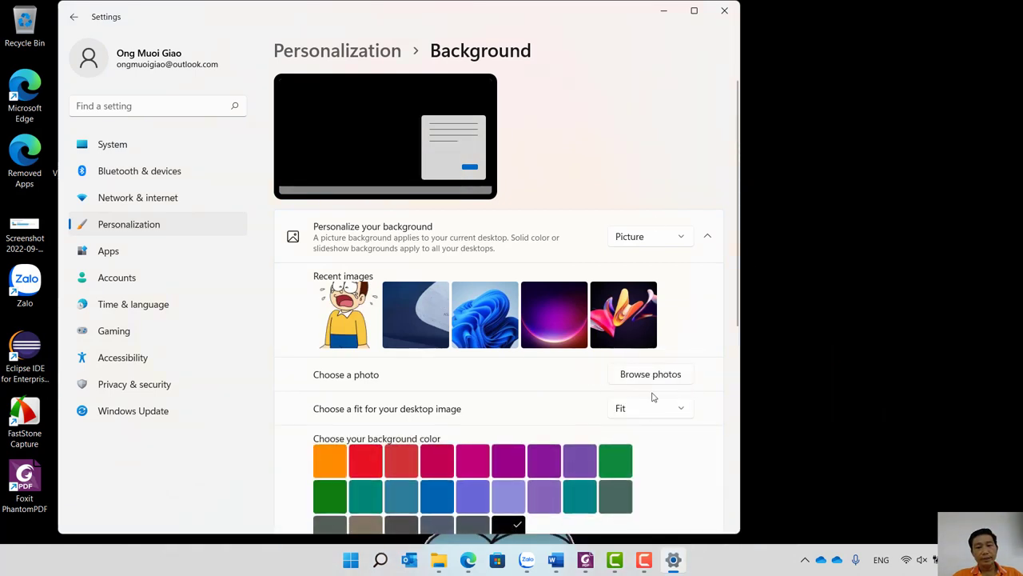
left_click_drag(565, 15, 621, 0)
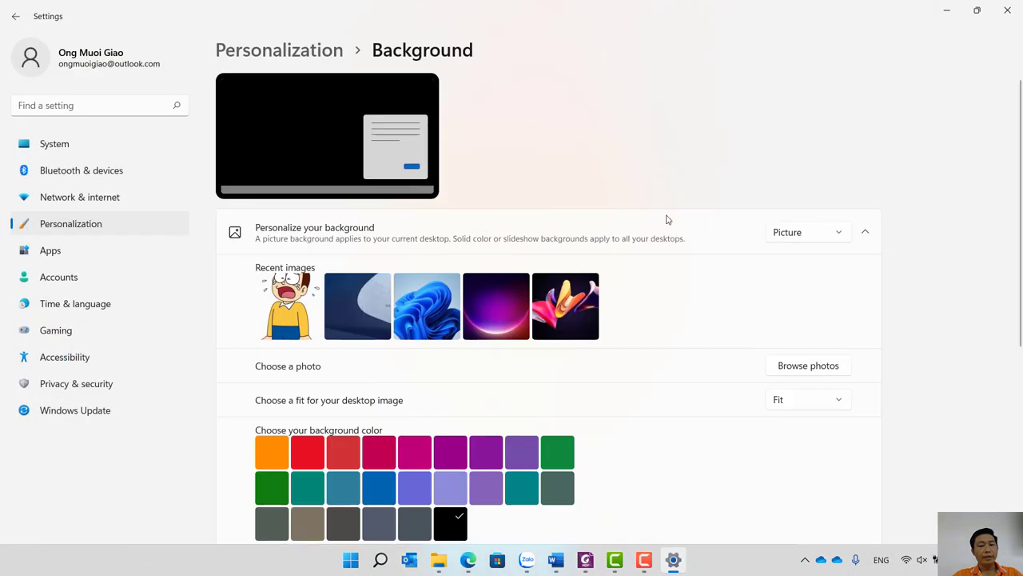
scroll(871, 339, "down", 4)
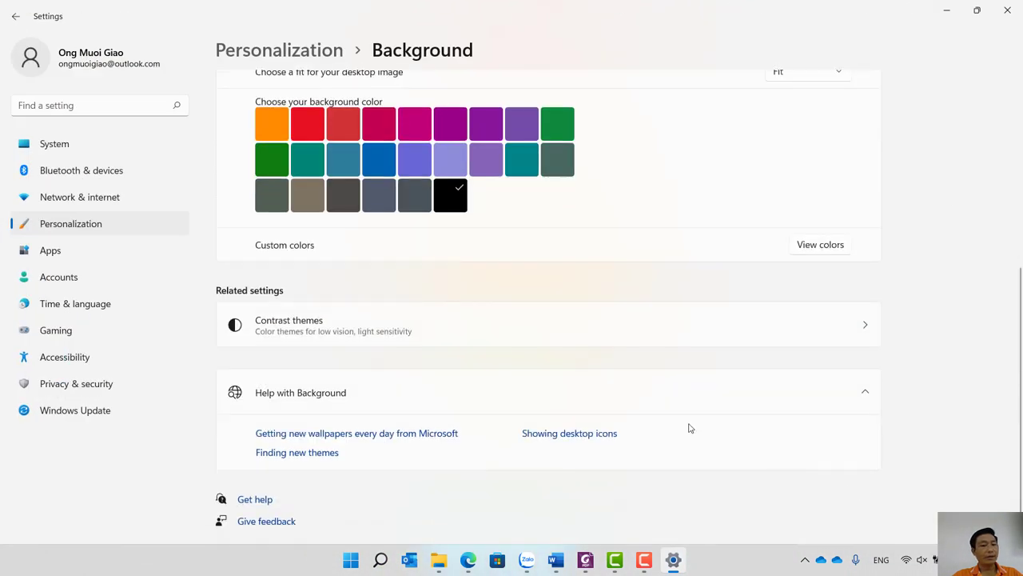
left_click(1009, 9)
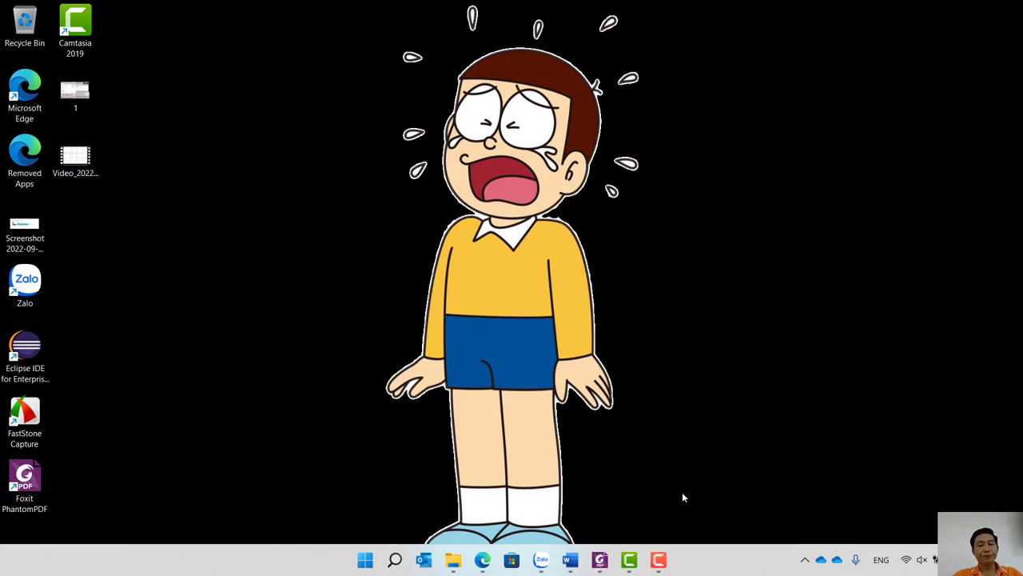
Restore the Camtasia Recorder window from its taskbar preview.
mouse_move(663, 566)
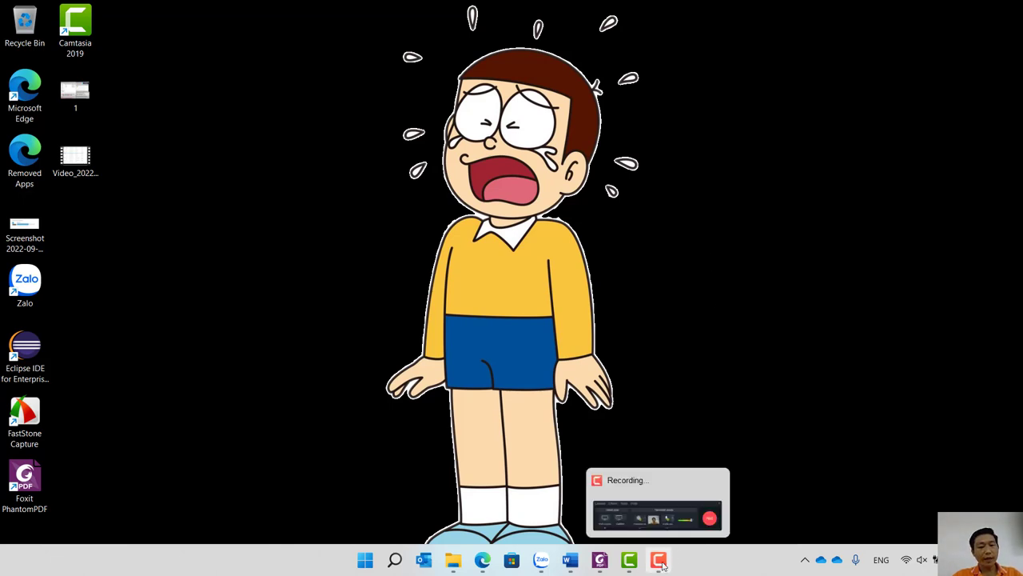
left_click(650, 516)
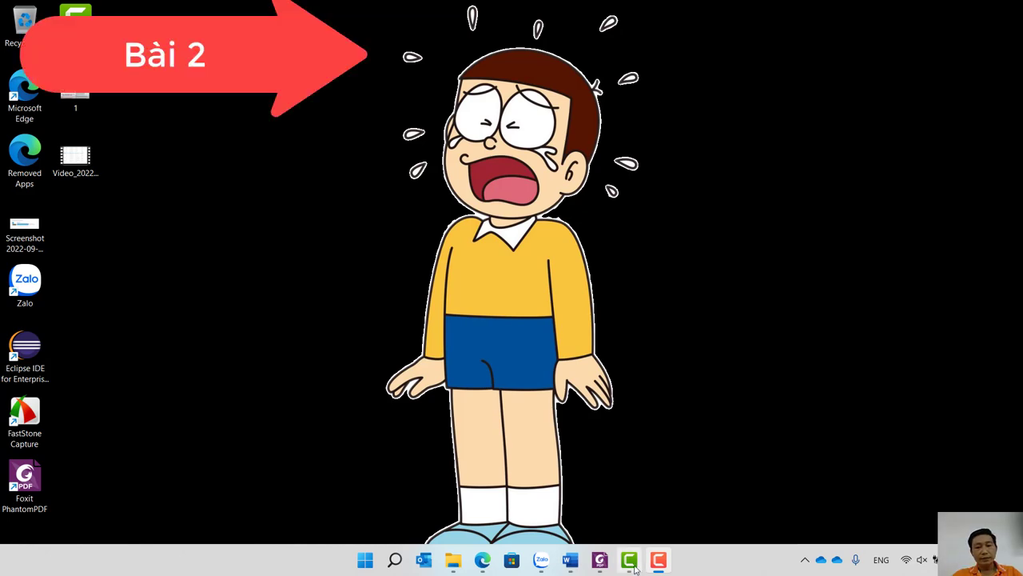
Return to the lab PDF and scroll to page 5's Bài 2 folder-creation steps.
left_click(600, 560)
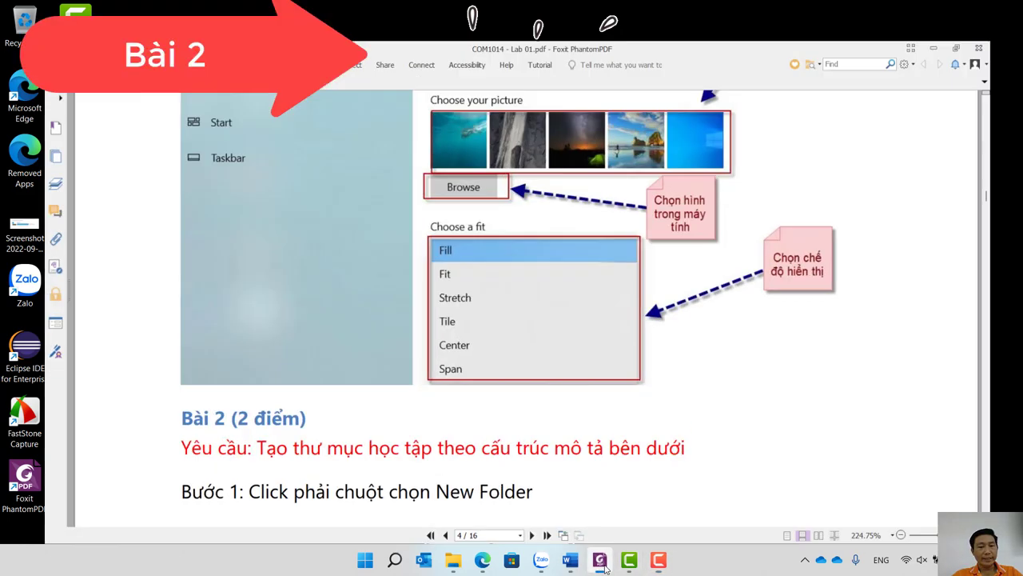
scroll(491, 465, "down", 5)
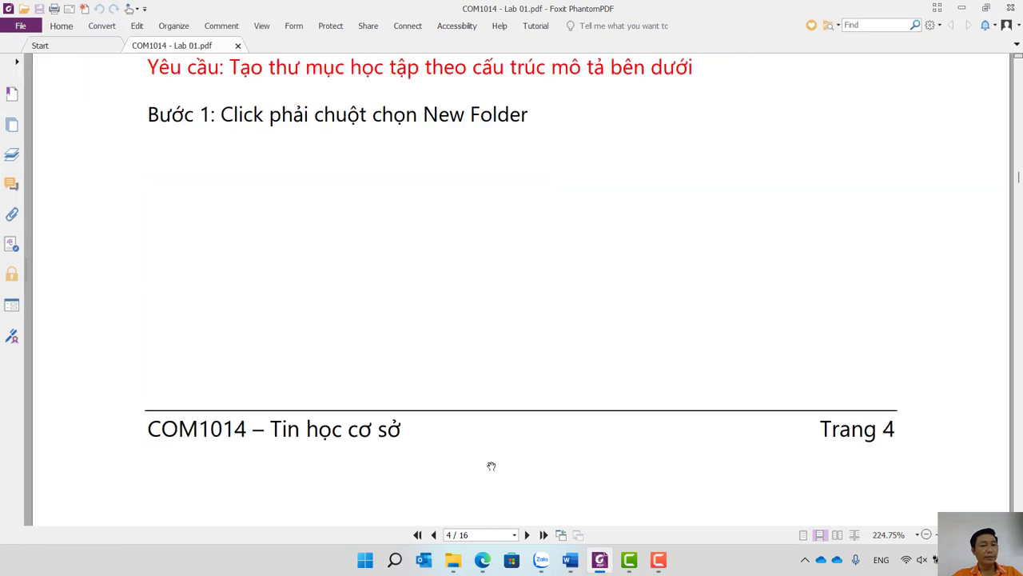
scroll(492, 465, "down", 10)
scroll(492, 465, "down", 1)
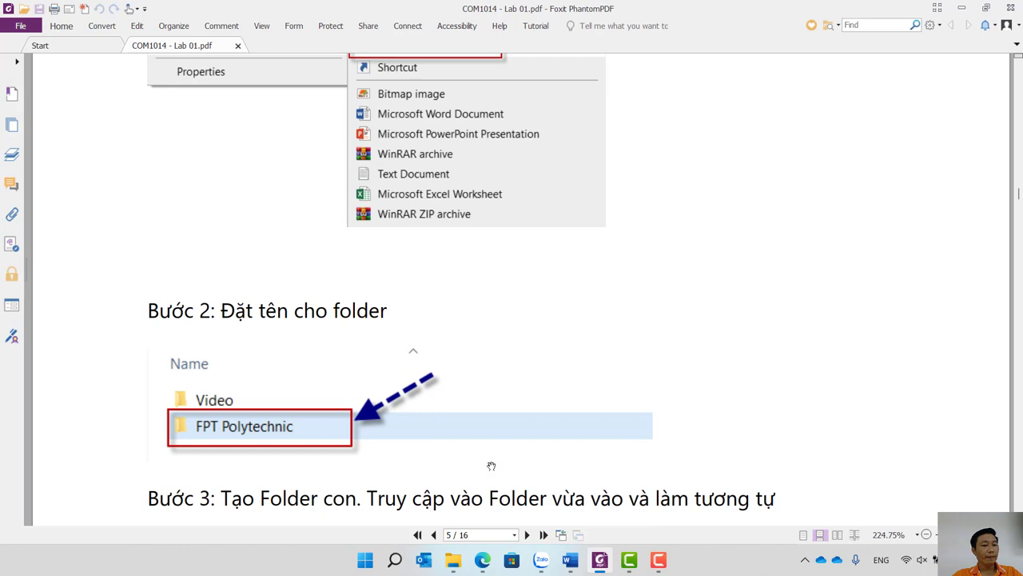
scroll(491, 466, "up", 3)
scroll(456, 484, "down", 3)
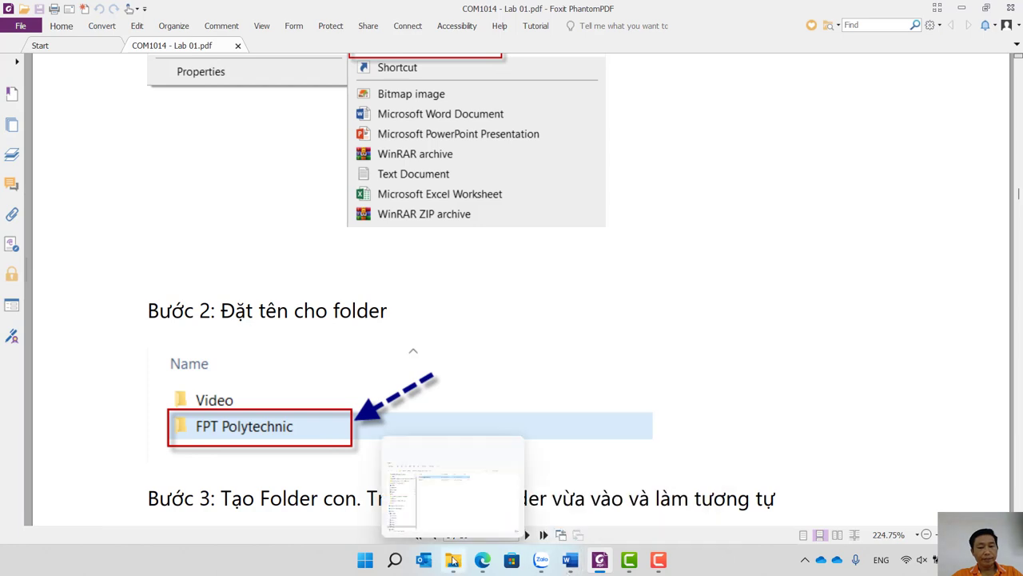
left_click(425, 458)
Navigate C: › FPT Polytechnic › COM1014 – Tin học cơ sở › Labs to show the Lab 01 and Lab 02 PDFs.
left_click(48, 501)
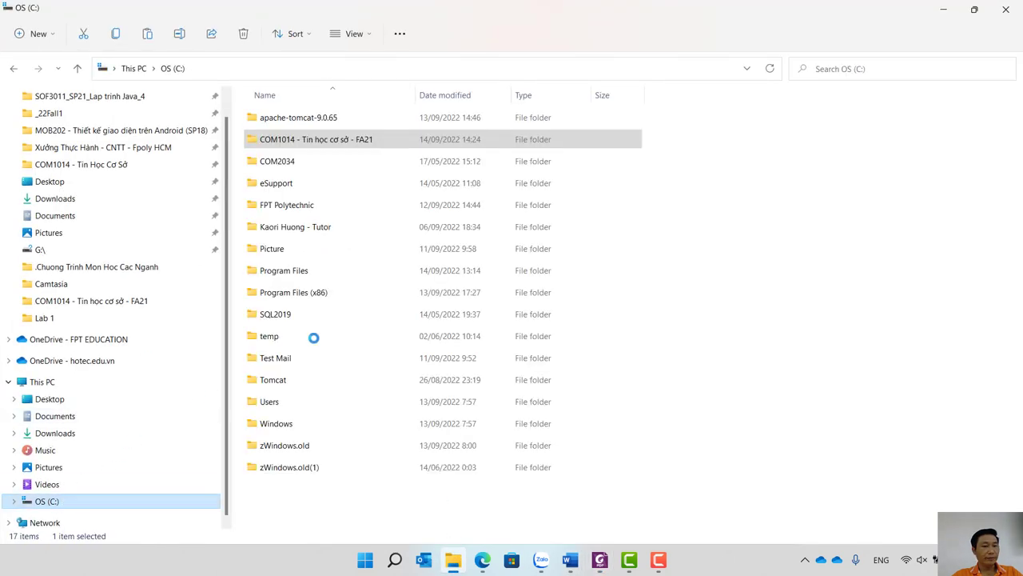
left_click(300, 212)
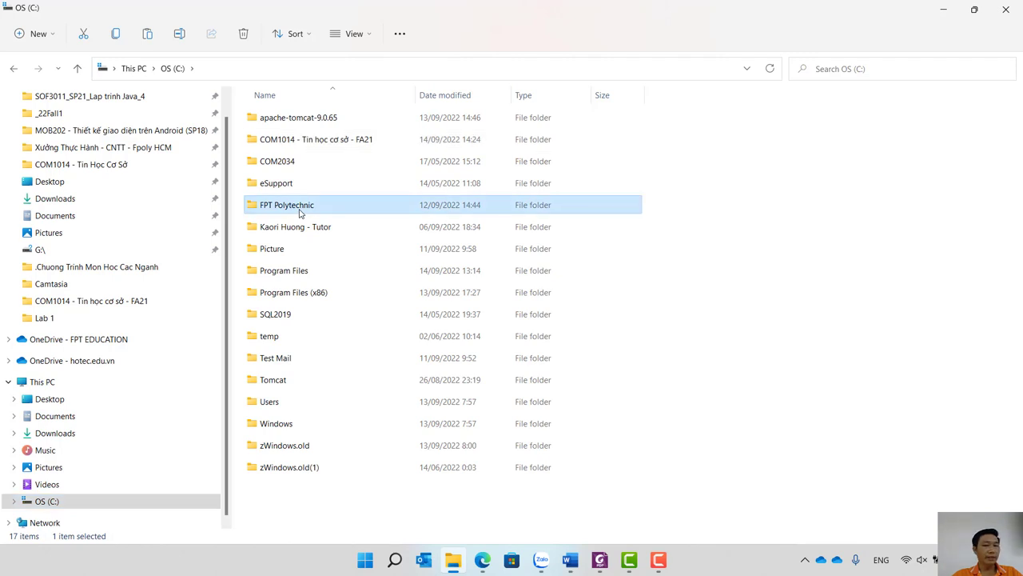
right_click(297, 209)
left_click(279, 207)
double_click(280, 206)
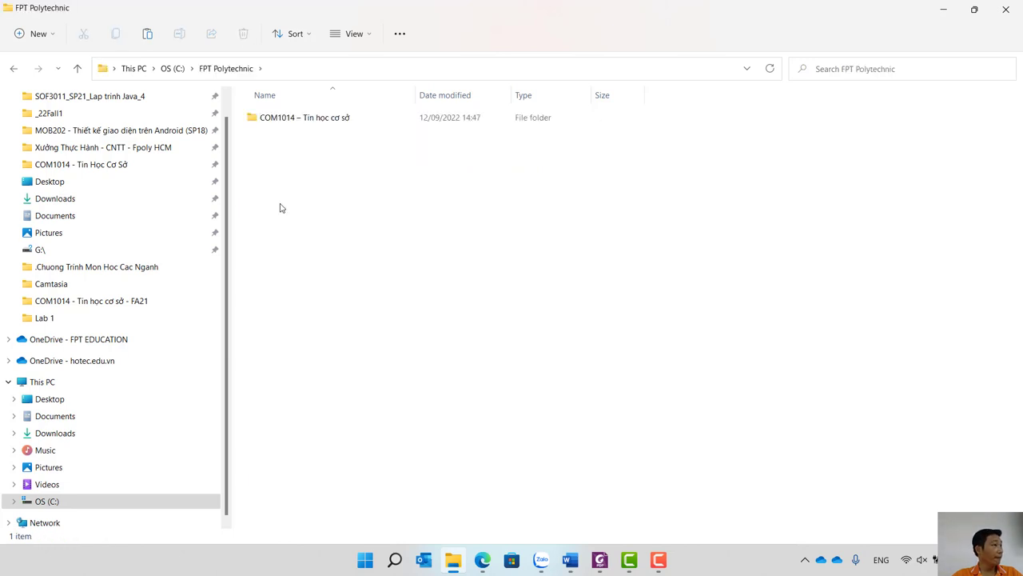
double_click(288, 124)
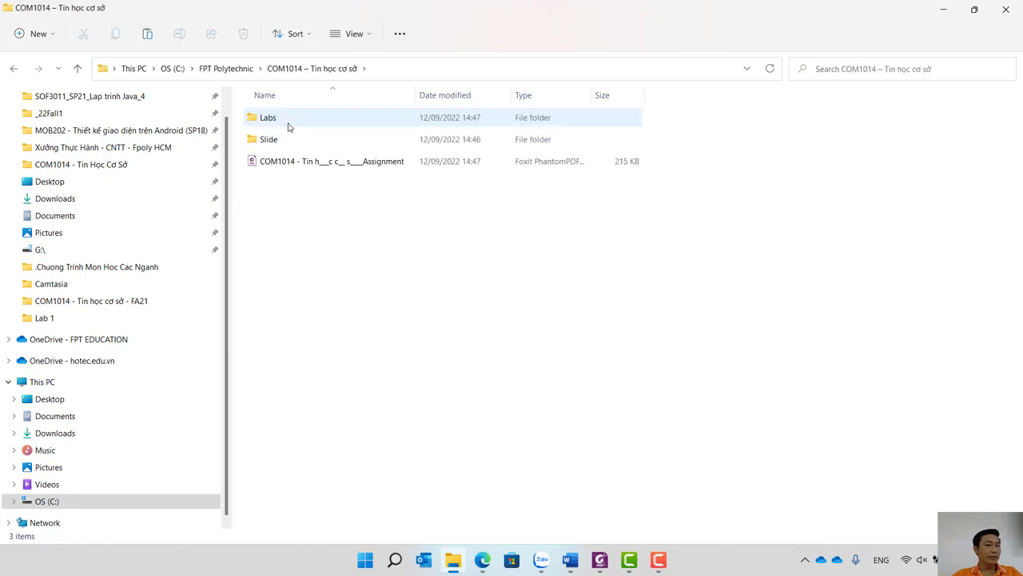
double_click(289, 124)
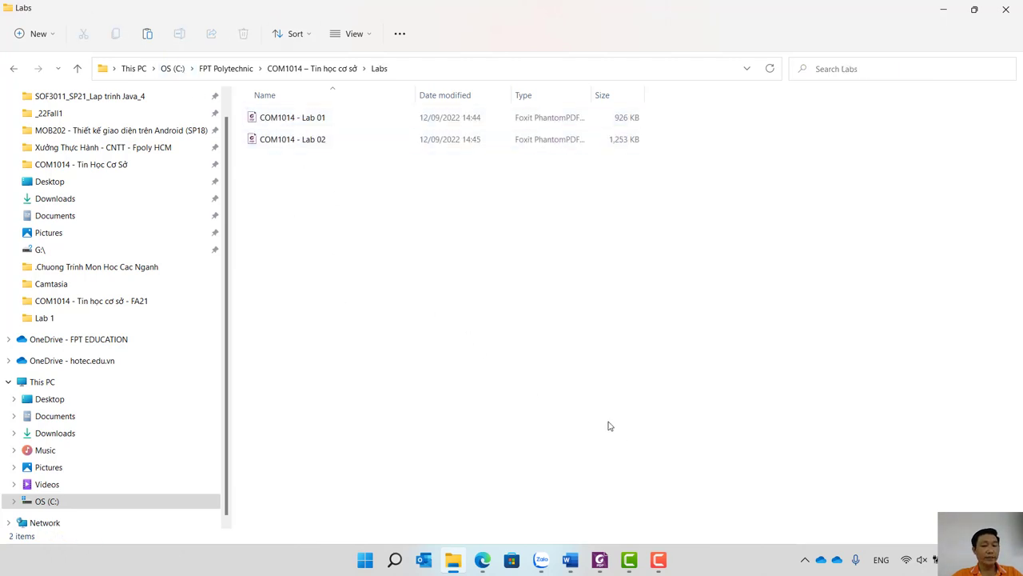
left_click(482, 561)
In a new tab, sign in to the hcm-lms.poly.edu.vn LMS with the school Google account.
key("ctrl+t")
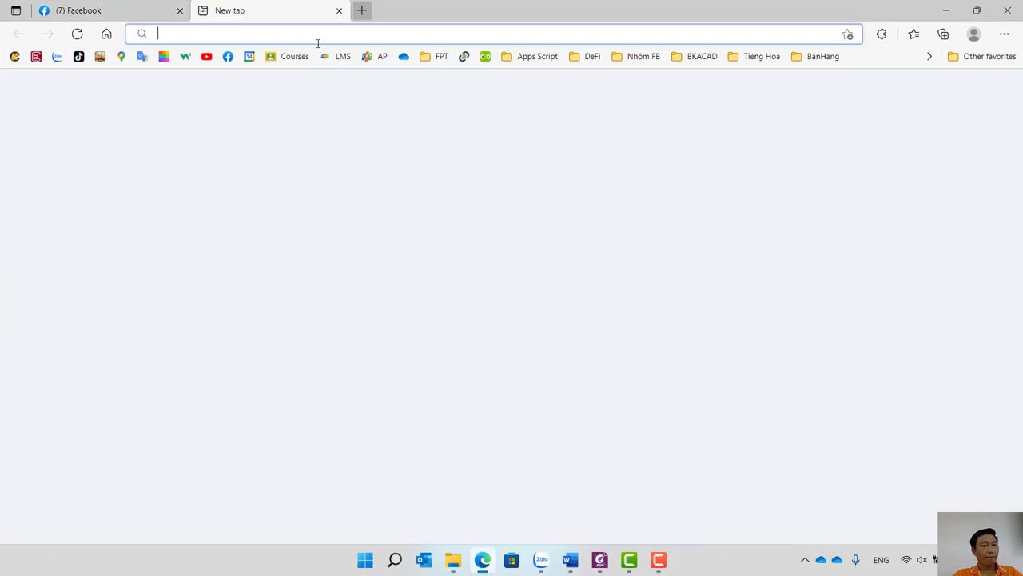
left_click(320, 60)
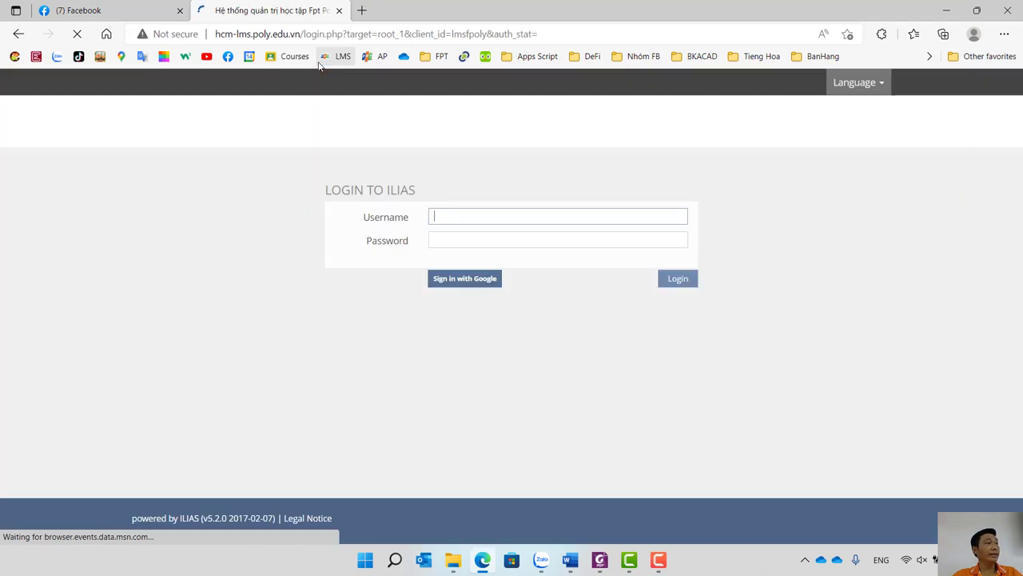
left_click(474, 284)
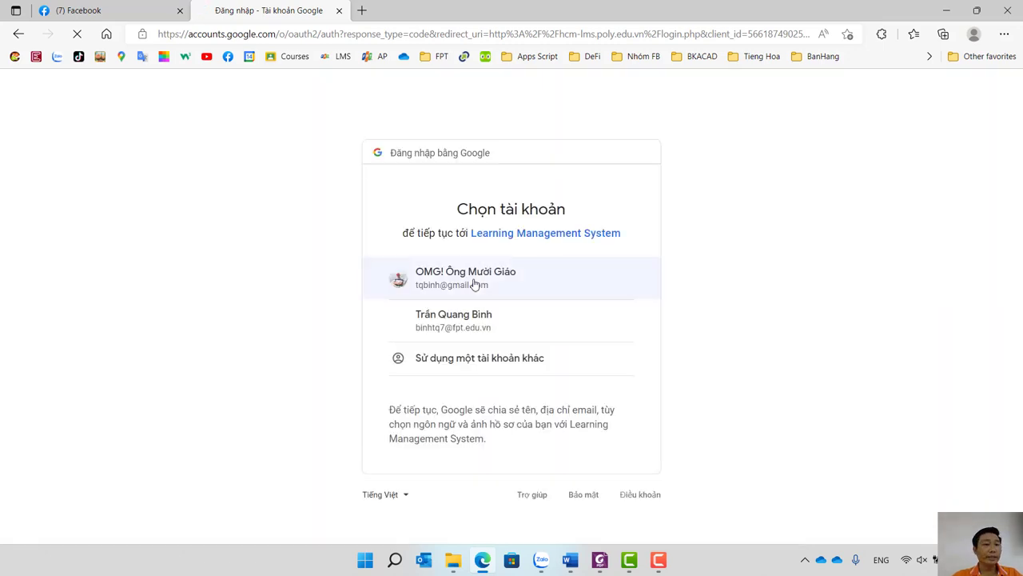
left_click(431, 331)
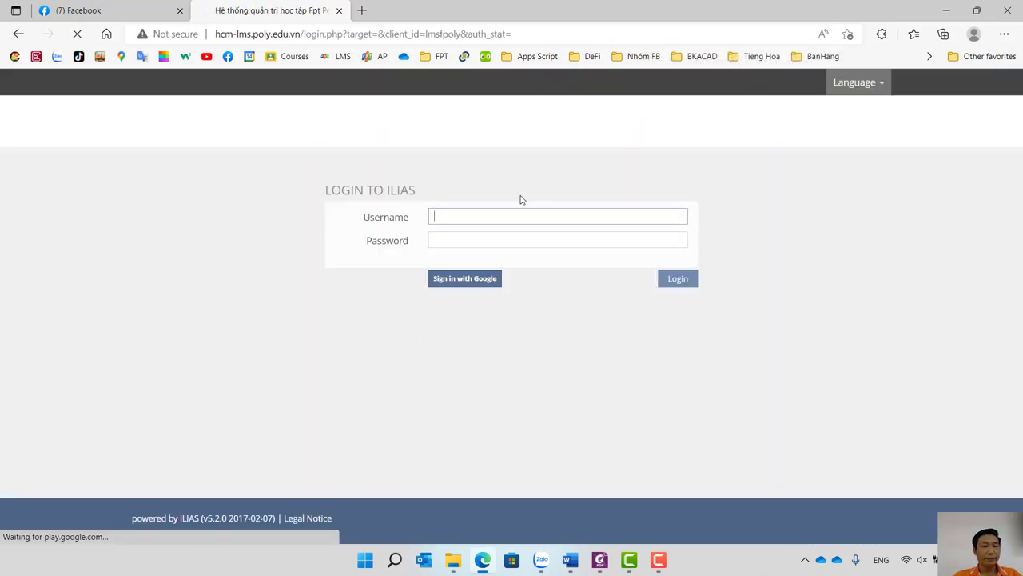
left_click(484, 278)
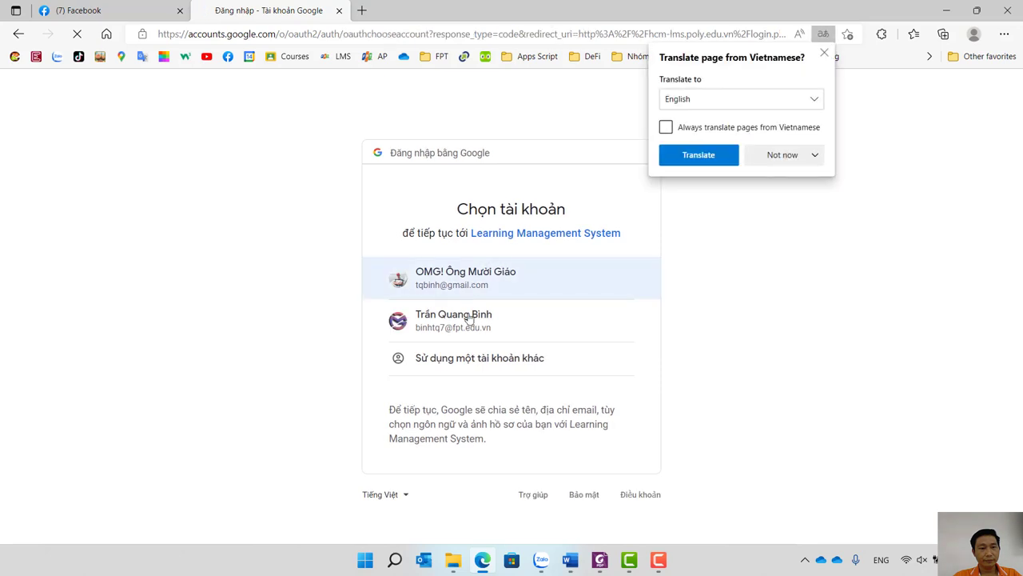
left_click(457, 329)
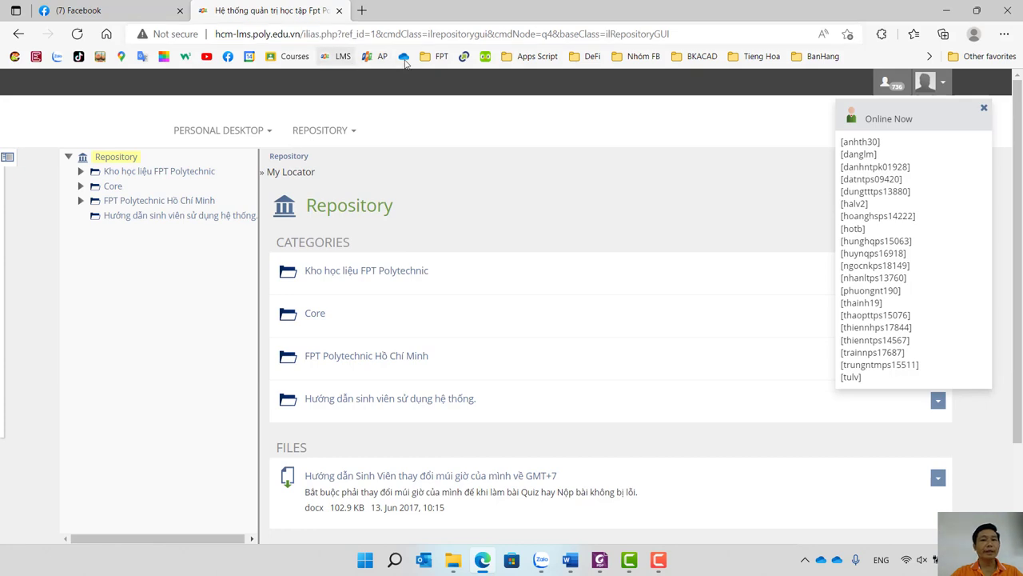
Open the saved LMS course page from the FPT bookmarks and go to Repository - Home.
left_click(434, 58)
mouse_move(448, 78)
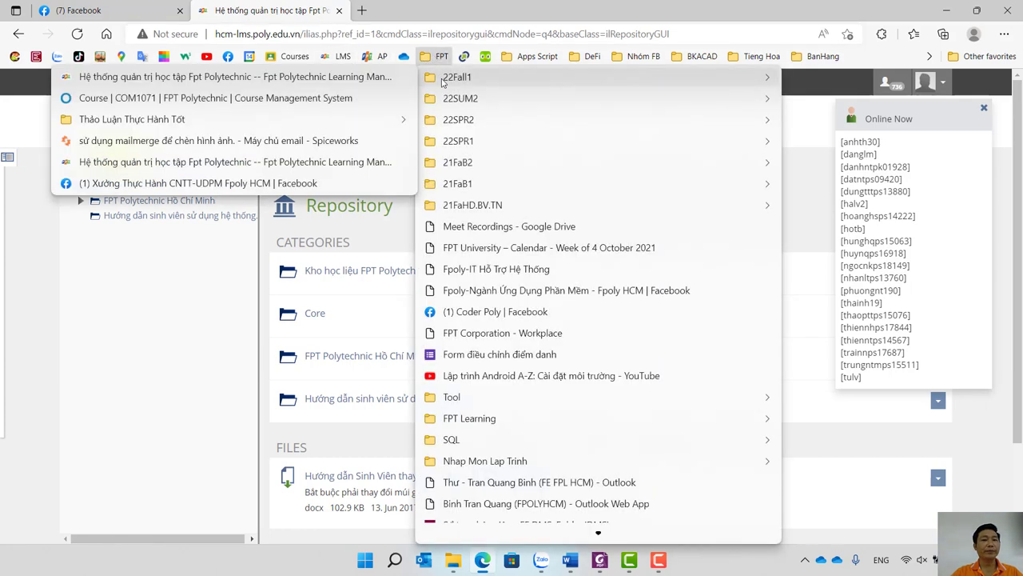
left_click(301, 78)
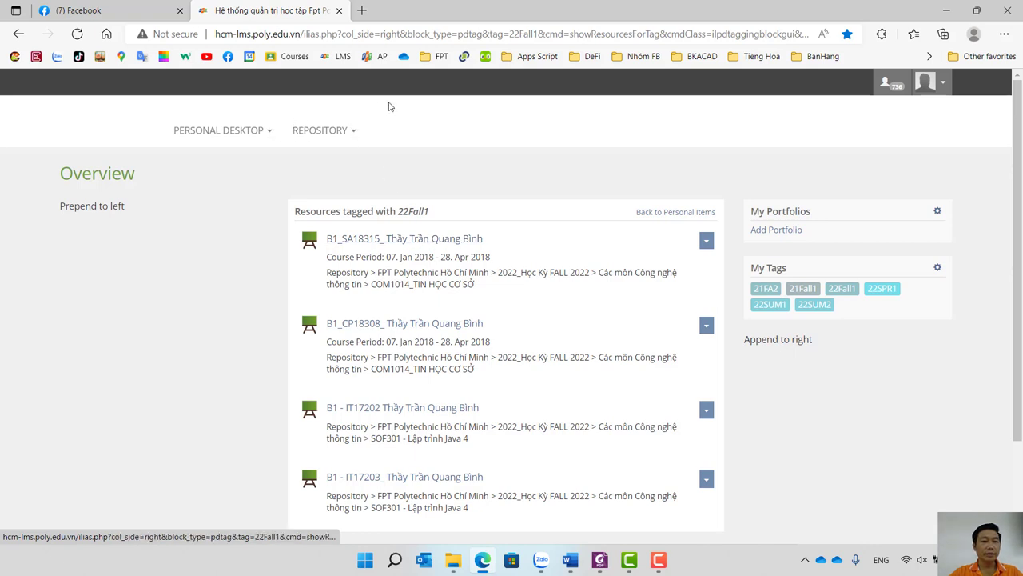
left_click(233, 135)
left_click(320, 130)
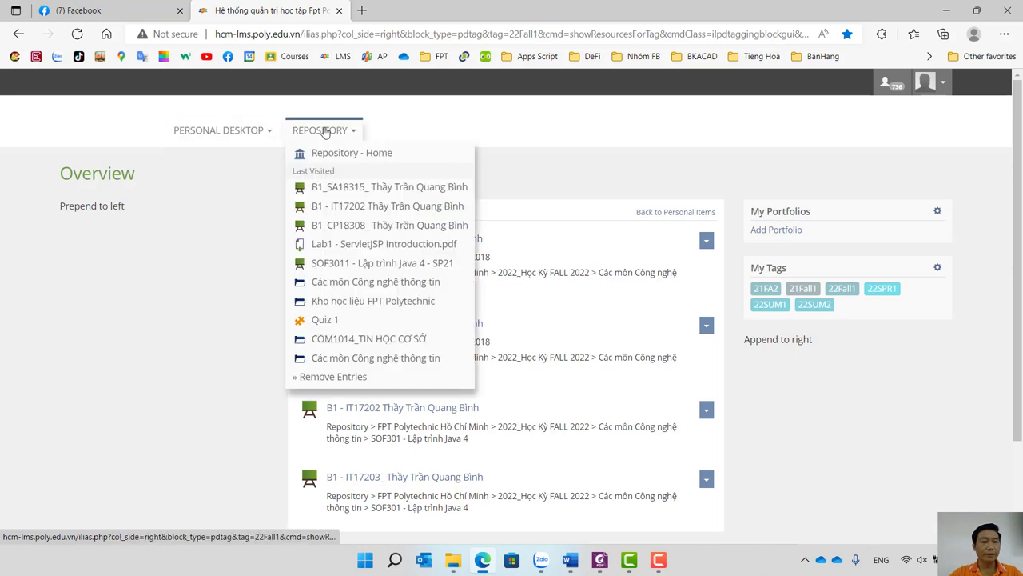
left_click(314, 153)
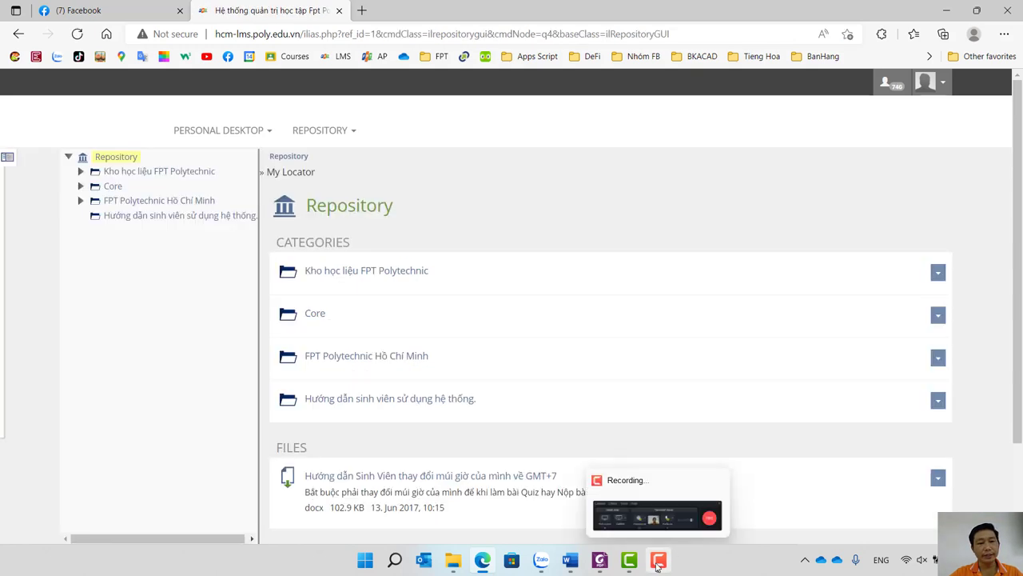
Glance at the recorder controls and the Lab 01 PDF before returning to the ASM folder.
left_click(658, 565)
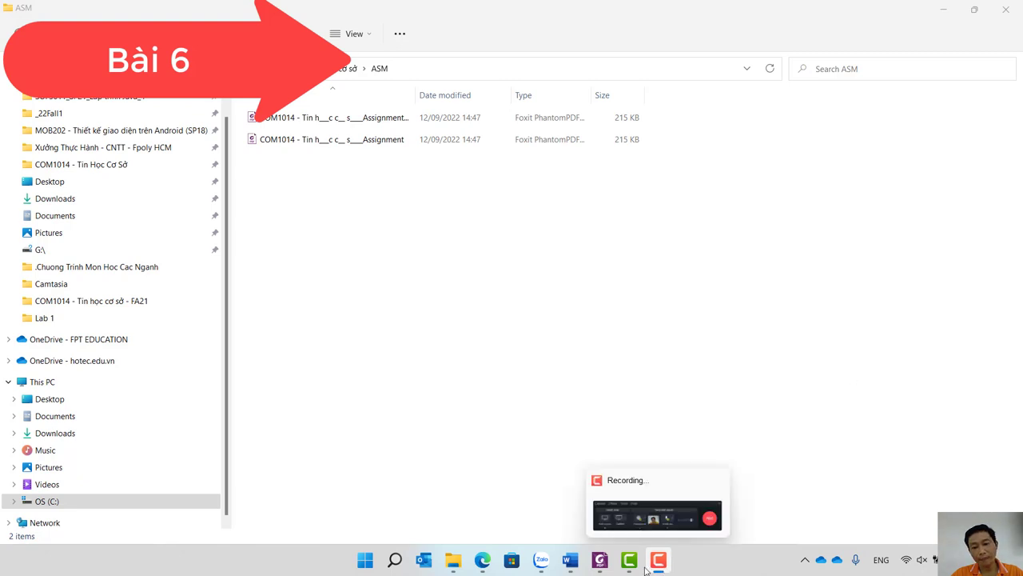
left_click(598, 566)
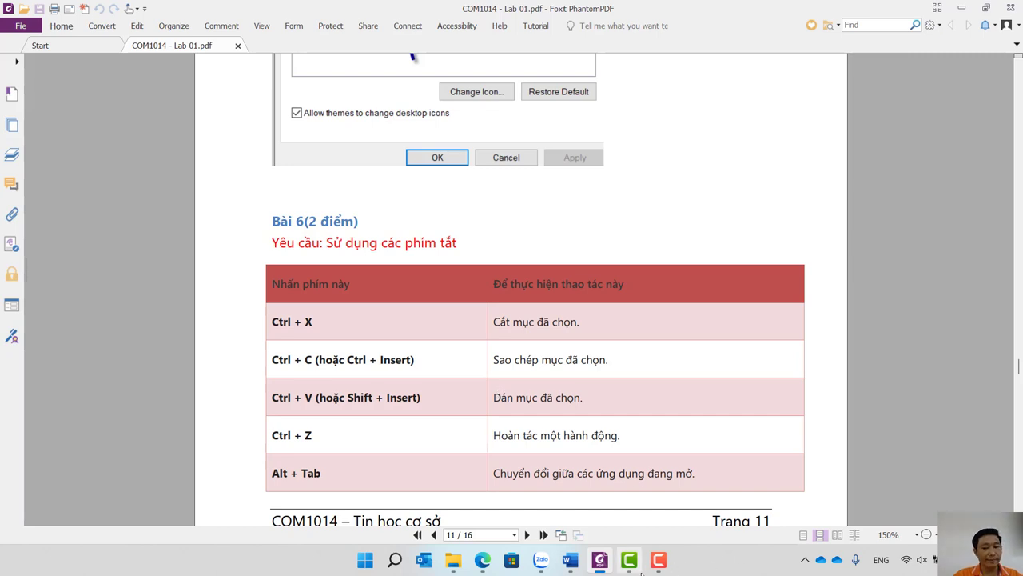
mouse_move(640, 573)
left_click(453, 560)
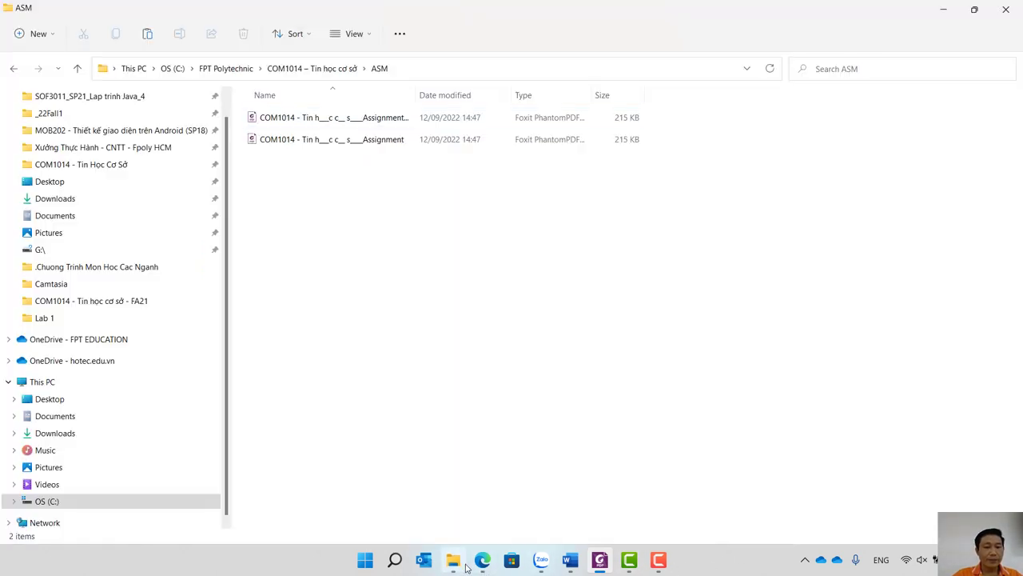
Delete the Assignment - Copy duplicate and paste the Assignment PDF into the COM1014 course folder.
left_click_drag(390, 165, 327, 97)
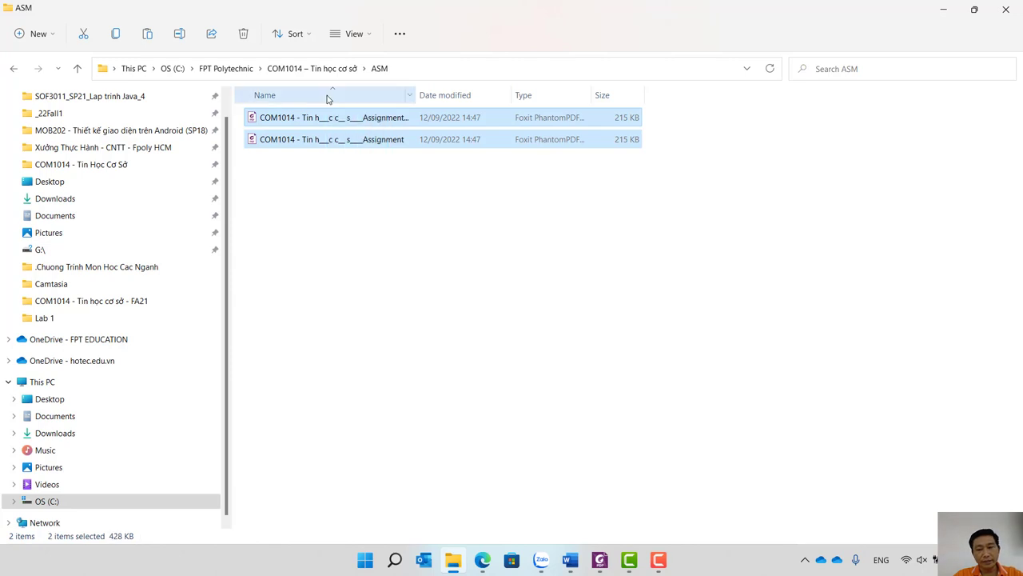
left_click(325, 191)
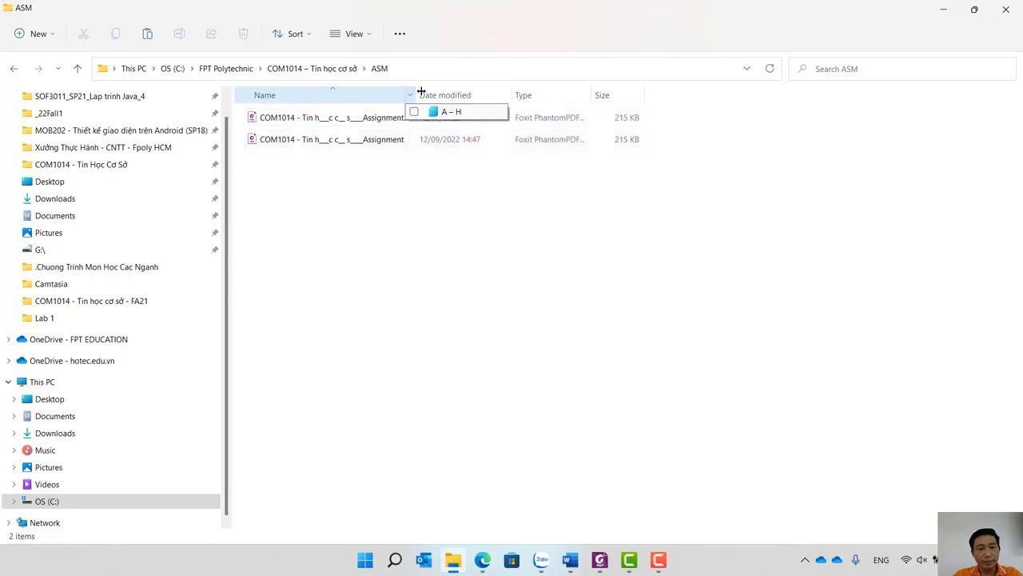
double_click(417, 94)
left_click(396, 120)
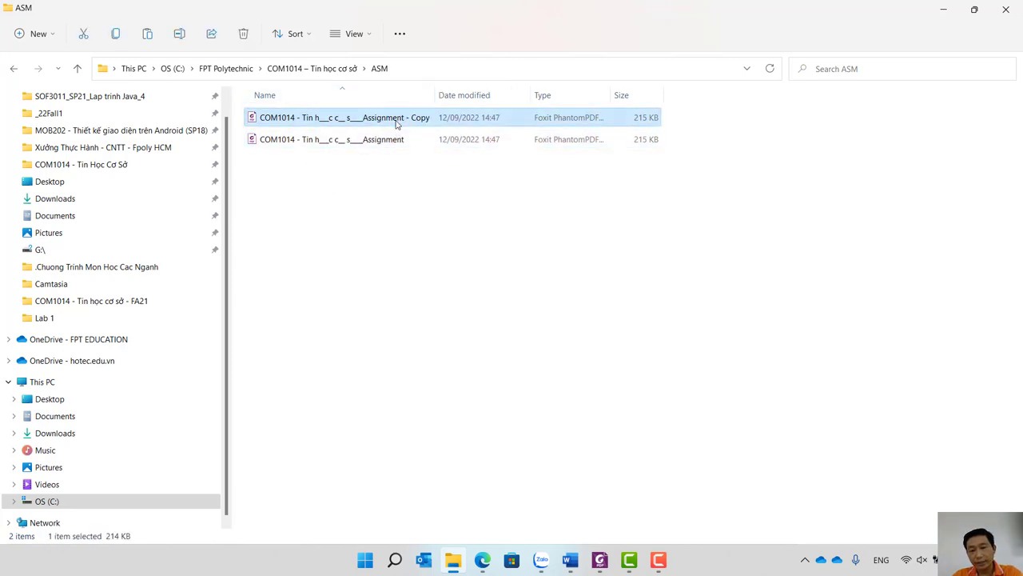
key("Delete")
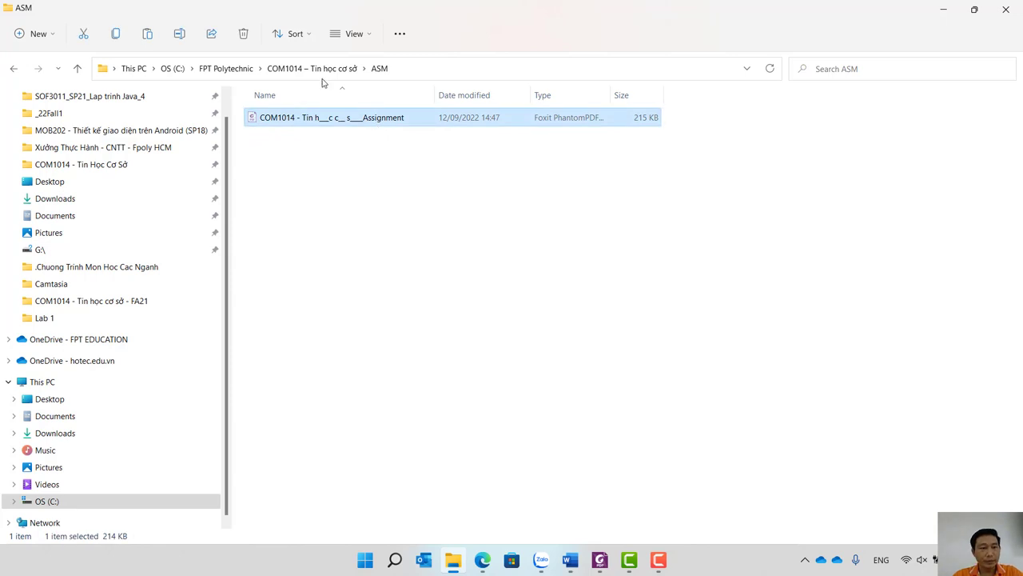
left_click(323, 72)
key("ctrl+v")
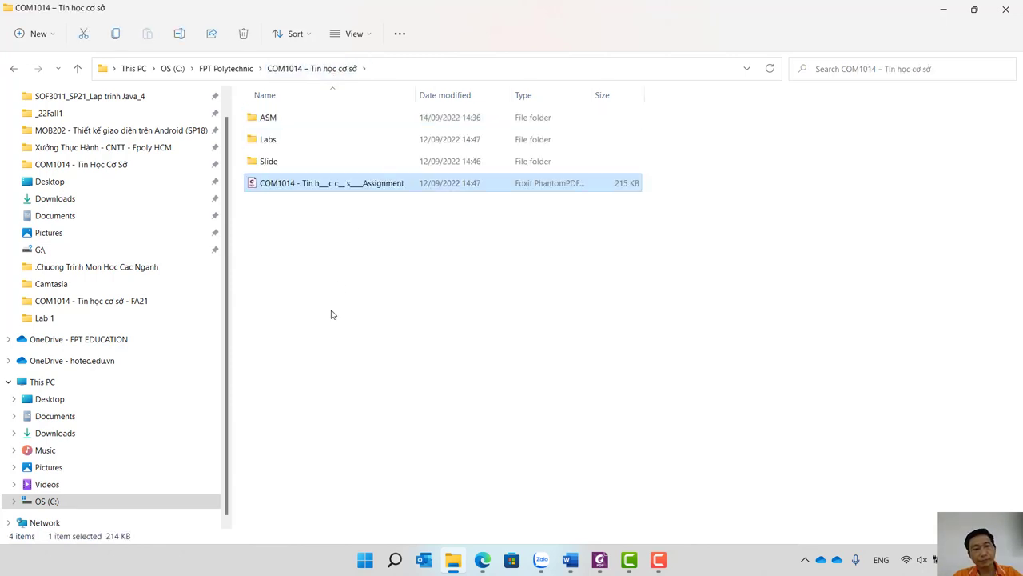
Cut the Assignment PDF into ASM and paste a duplicate named Assignment - Copy.
left_click(335, 303)
left_click(318, 192)
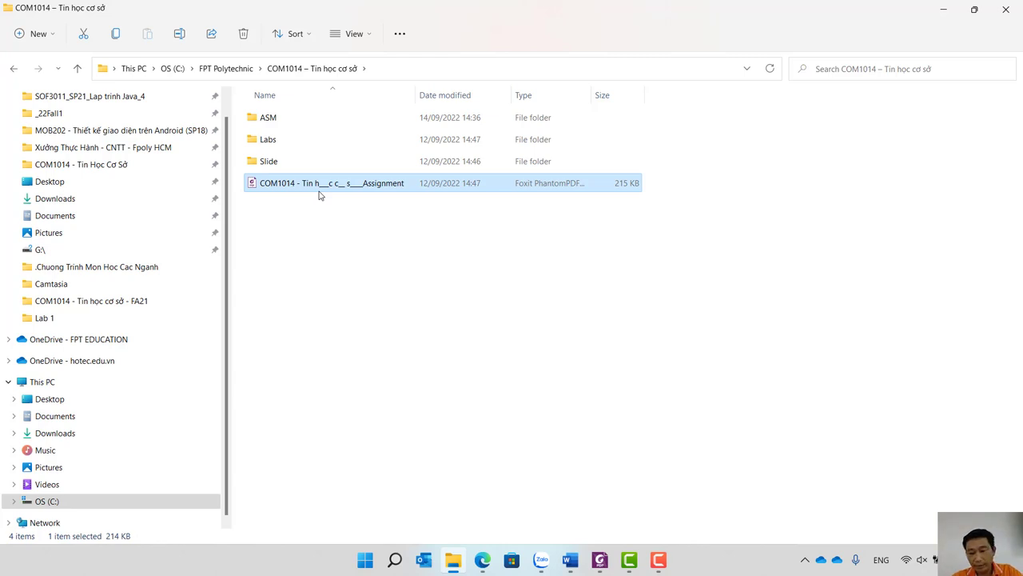
key("ctrl+x")
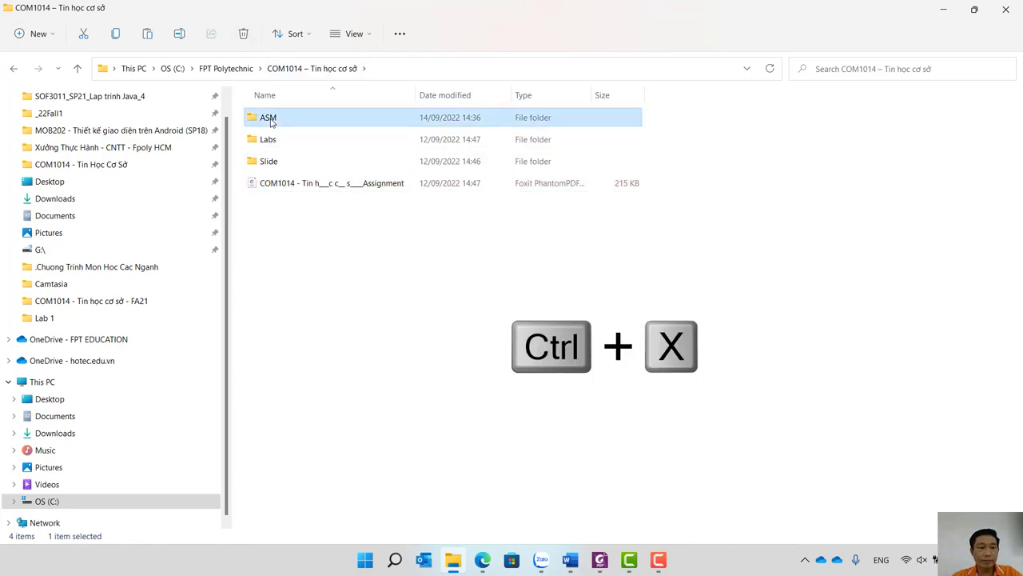
double_click(270, 118)
key("ctrl+v")
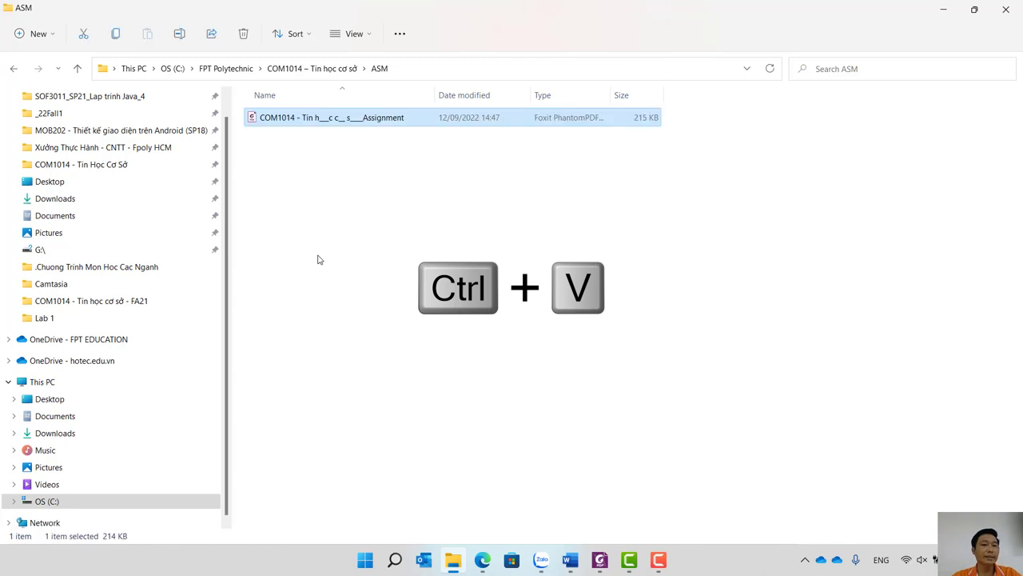
key("ctrl+c")
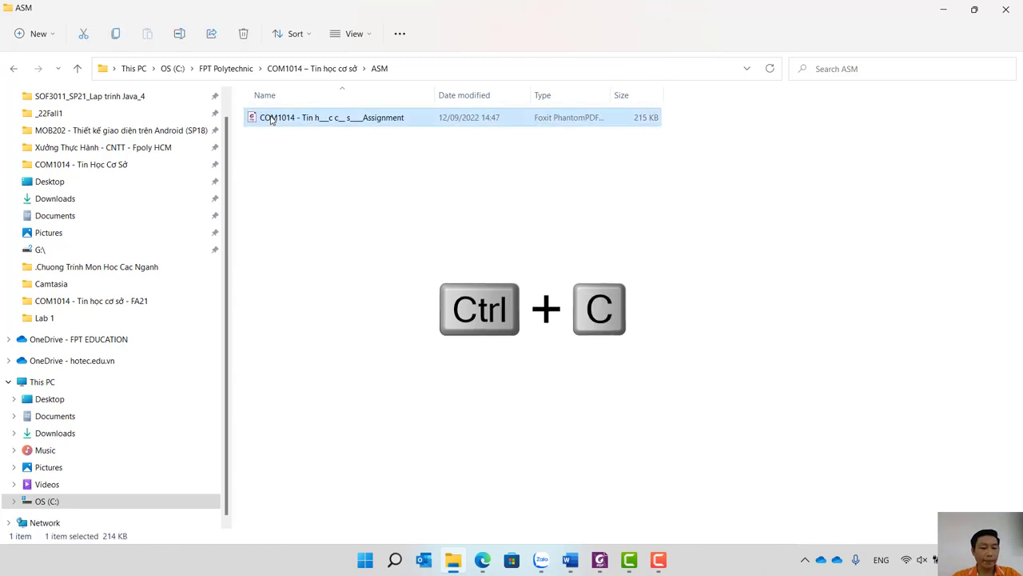
key("ctrl+v")
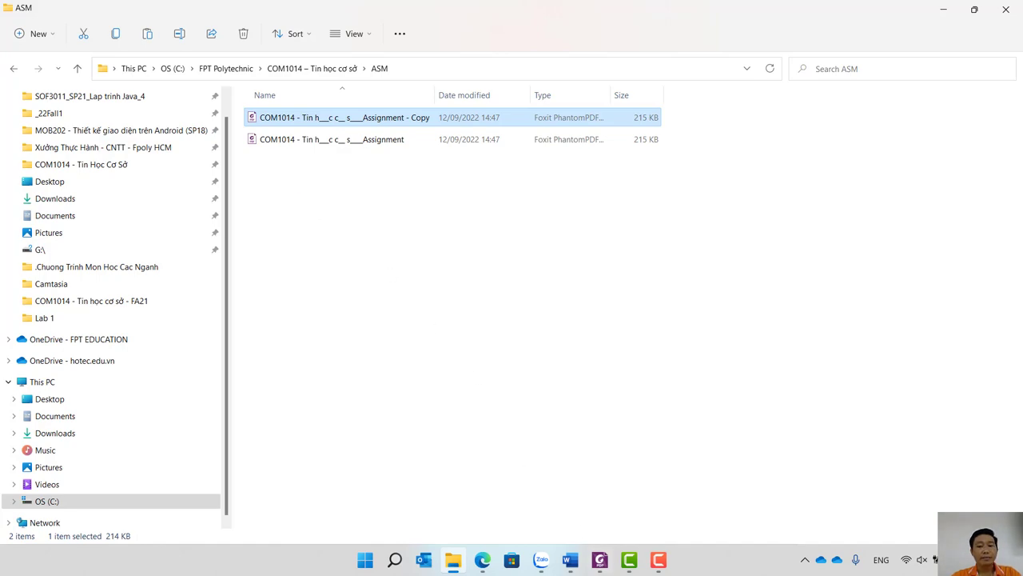
left_click(600, 559)
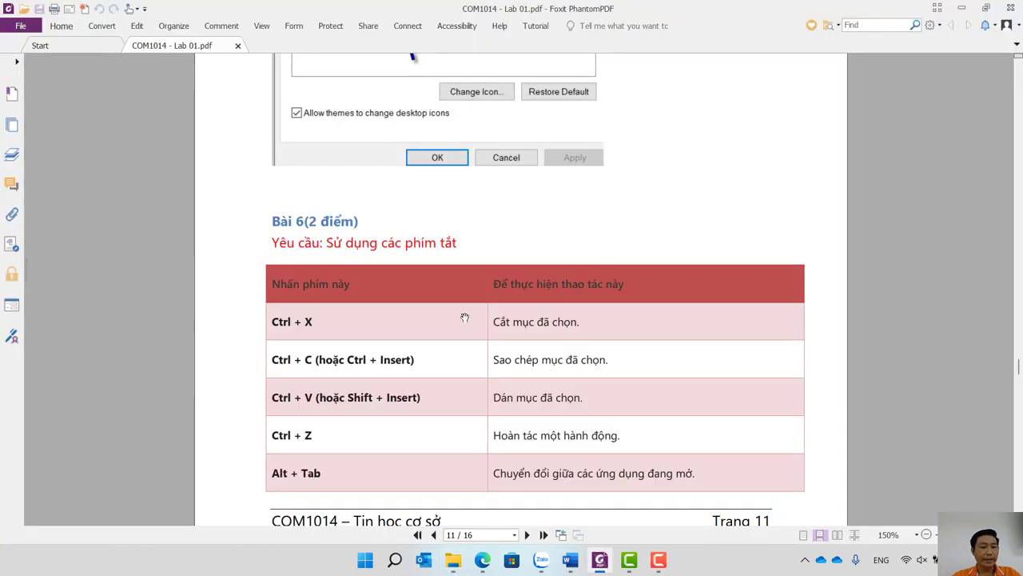
Scroll Lab 01.pdf to the page 13 shortcut table and stop the Camtasia recording.
scroll(465, 317, "down", 15)
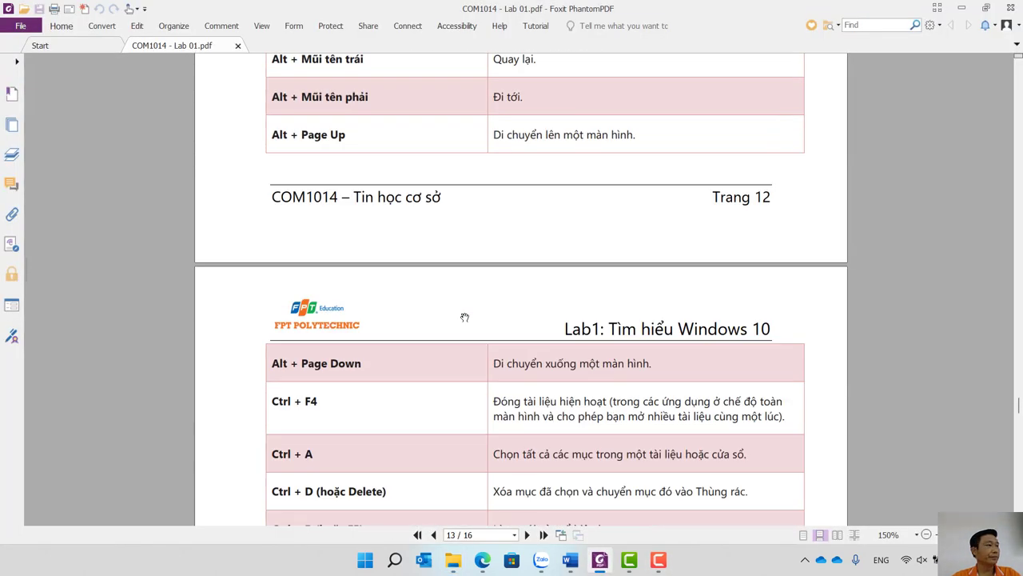
scroll(465, 318, "down", 4)
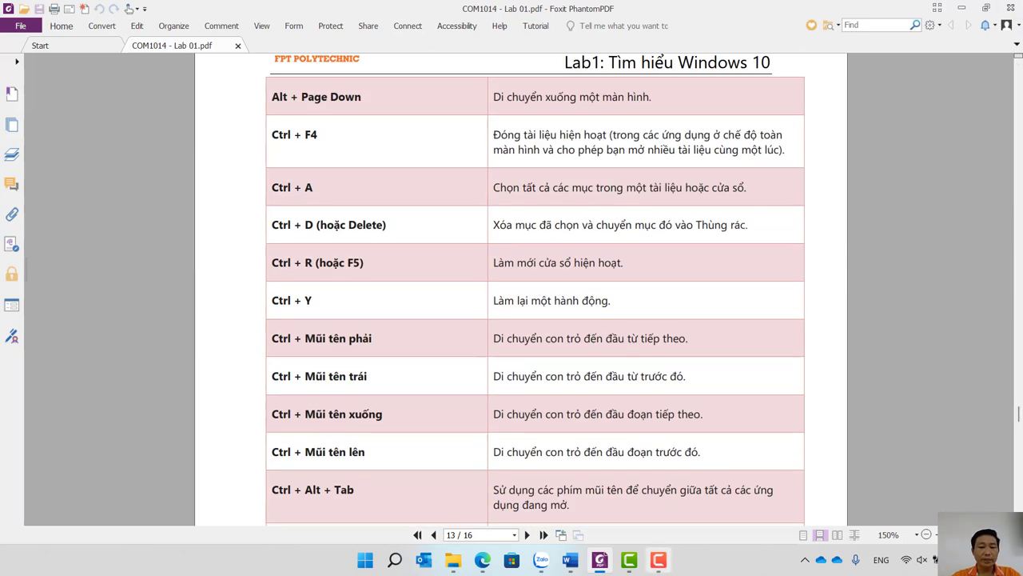
left_click(658, 560)
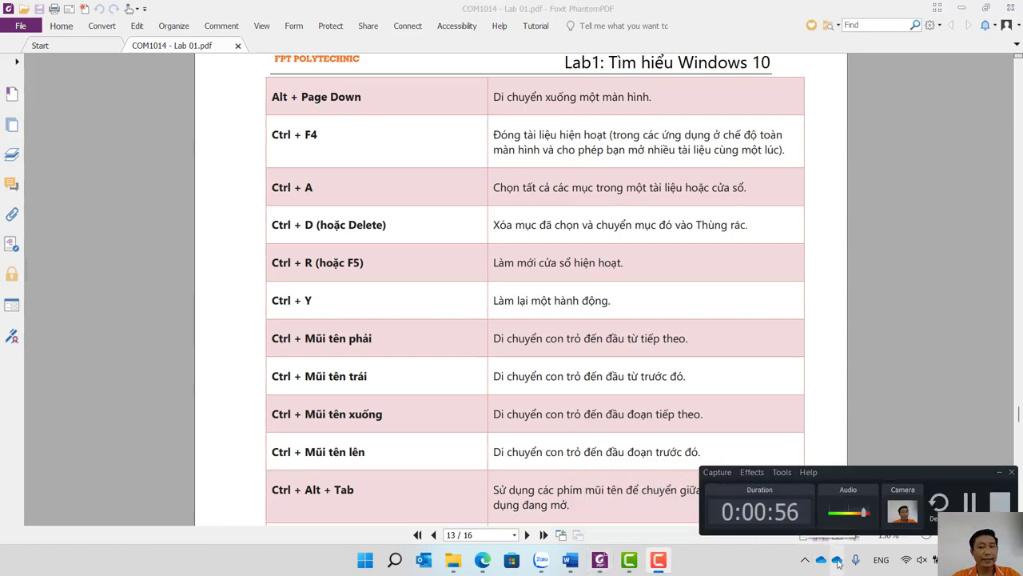
left_click(1007, 508)
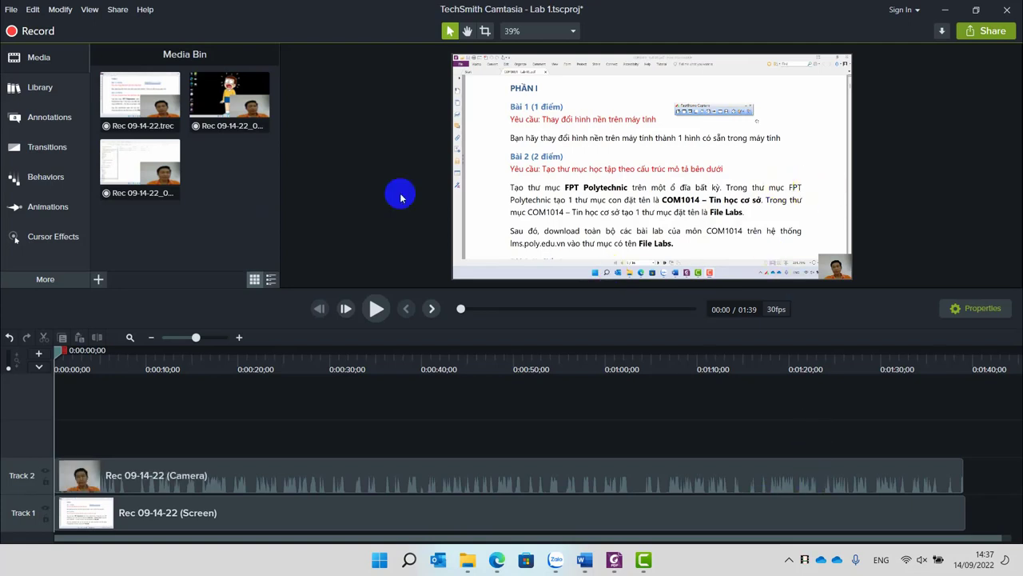
Place the second recording's screen and camera clips on Tracks 1 and 2 after the first recording.
left_click(849, 266)
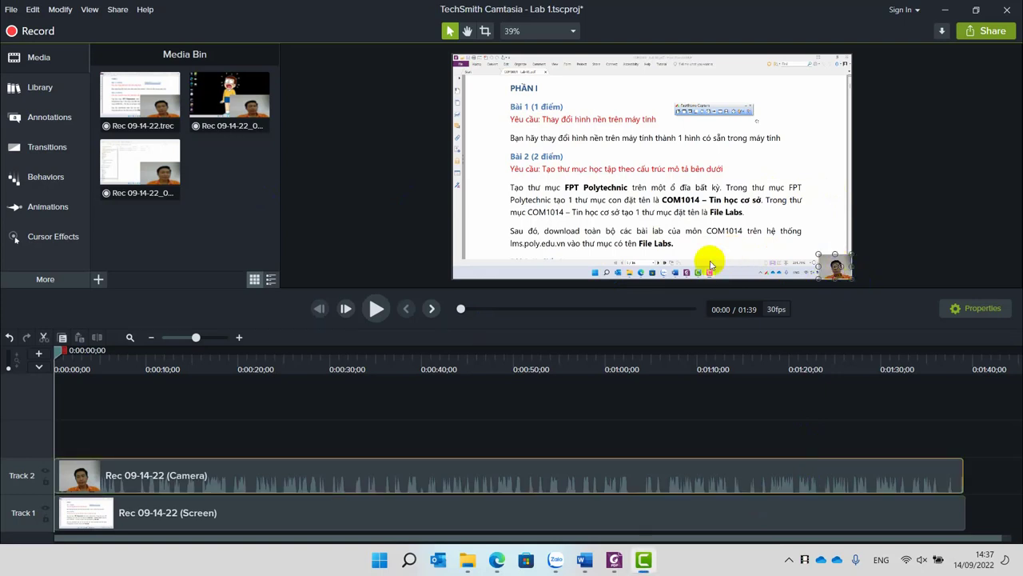
left_click(231, 104)
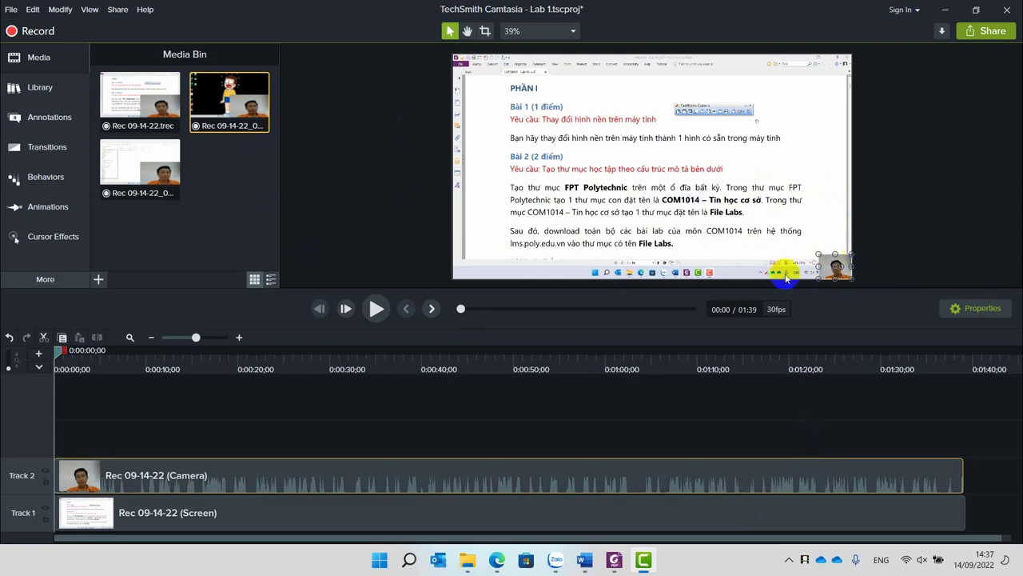
left_click(145, 165)
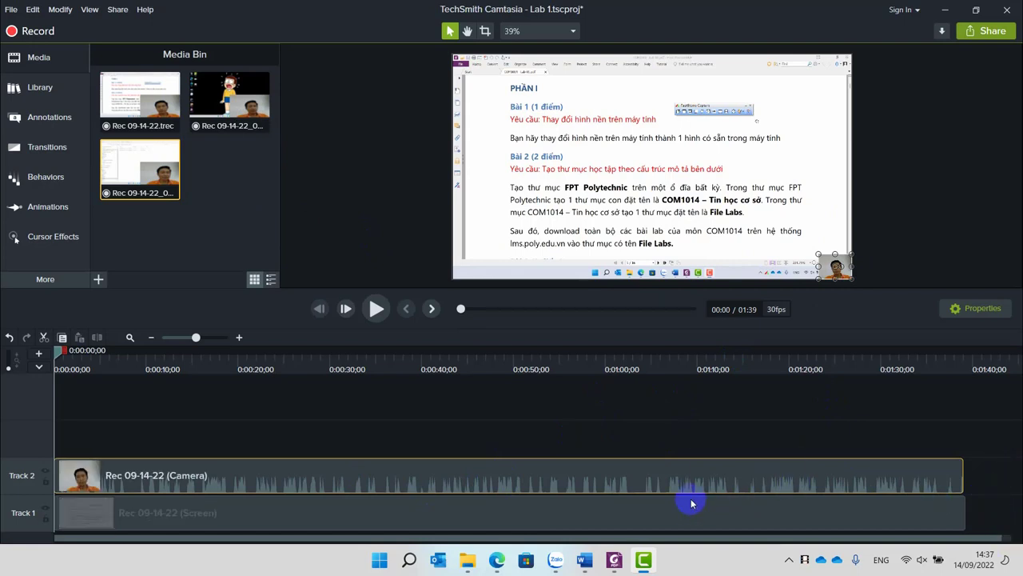
scroll(692, 502, "down", 2)
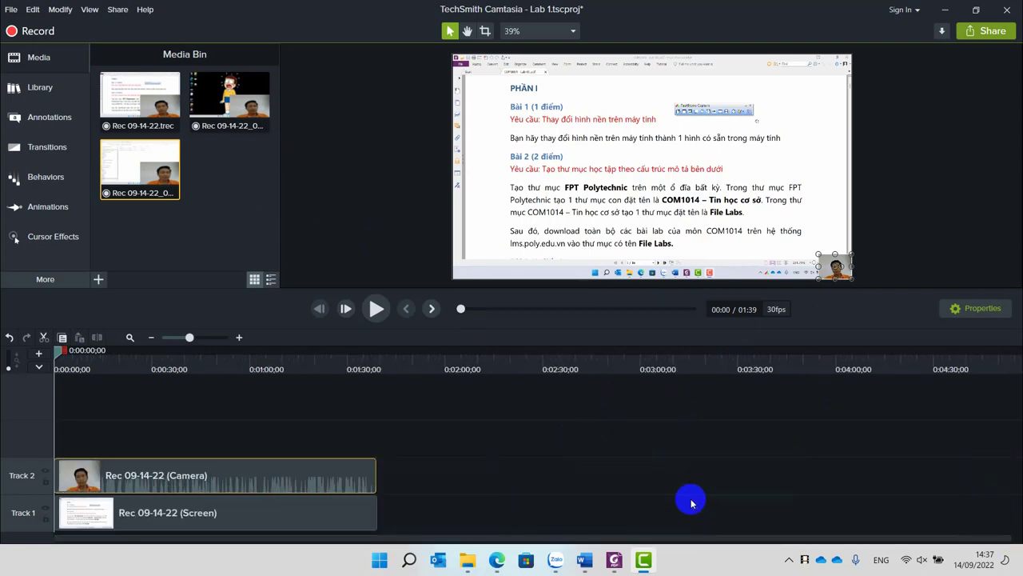
scroll(692, 503, "up", 2)
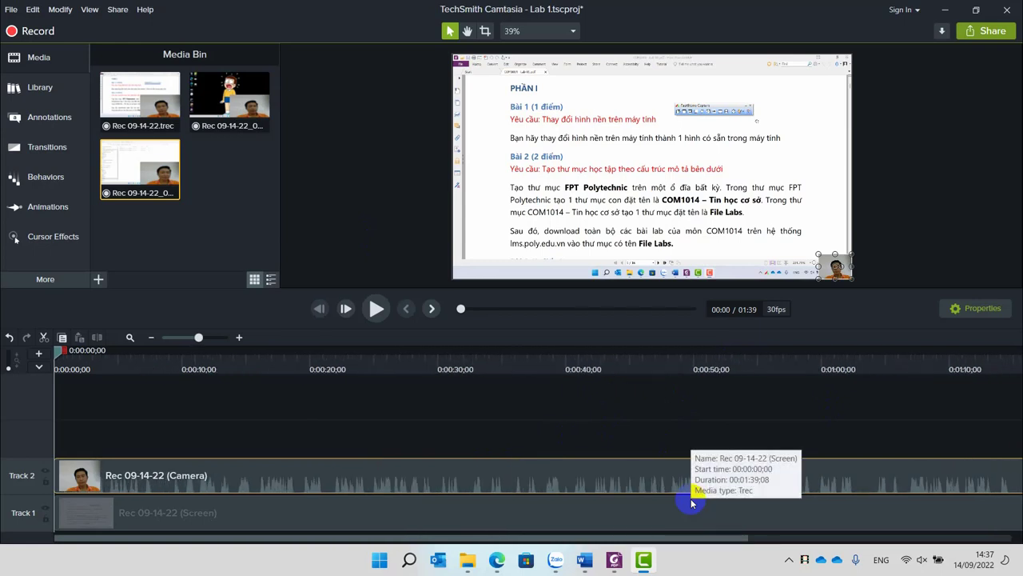
scroll(692, 502, "down", 2)
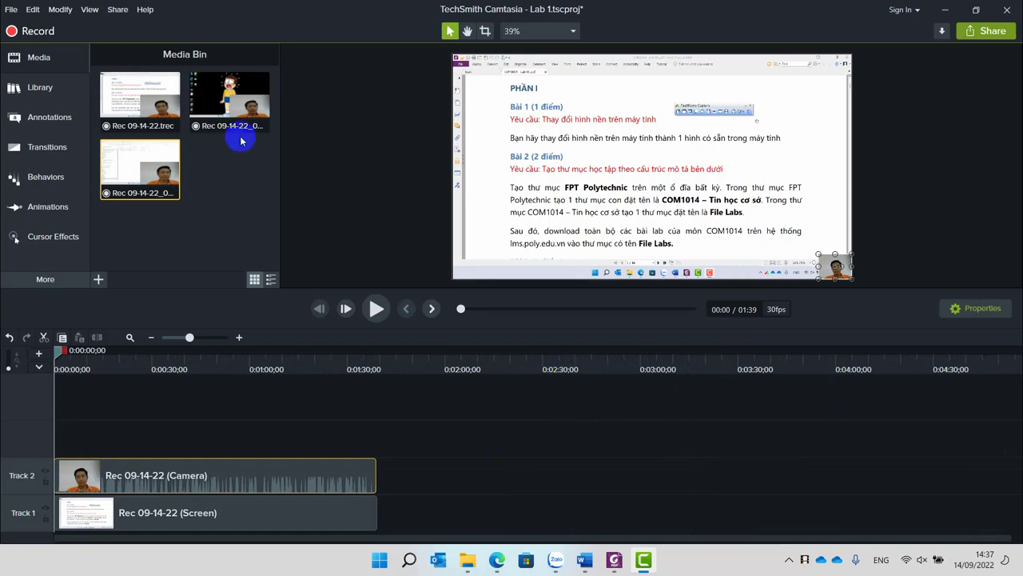
left_click_drag(237, 135, 364, 544)
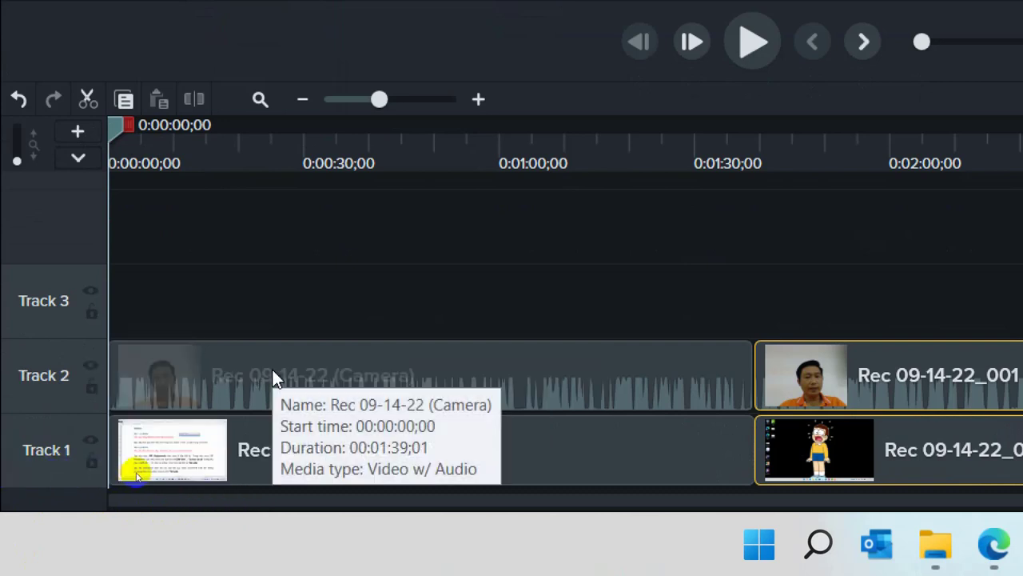
Check Tracks 1 and 2 by toggling their visibility, then append the third recording's clips after the second.
left_click(91, 366)
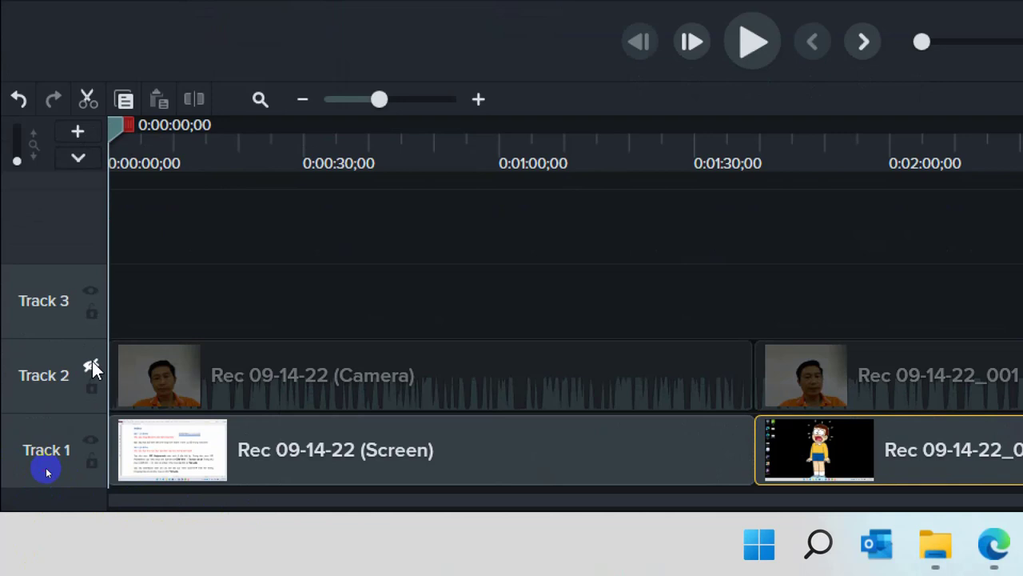
left_click(92, 365)
left_click(91, 441)
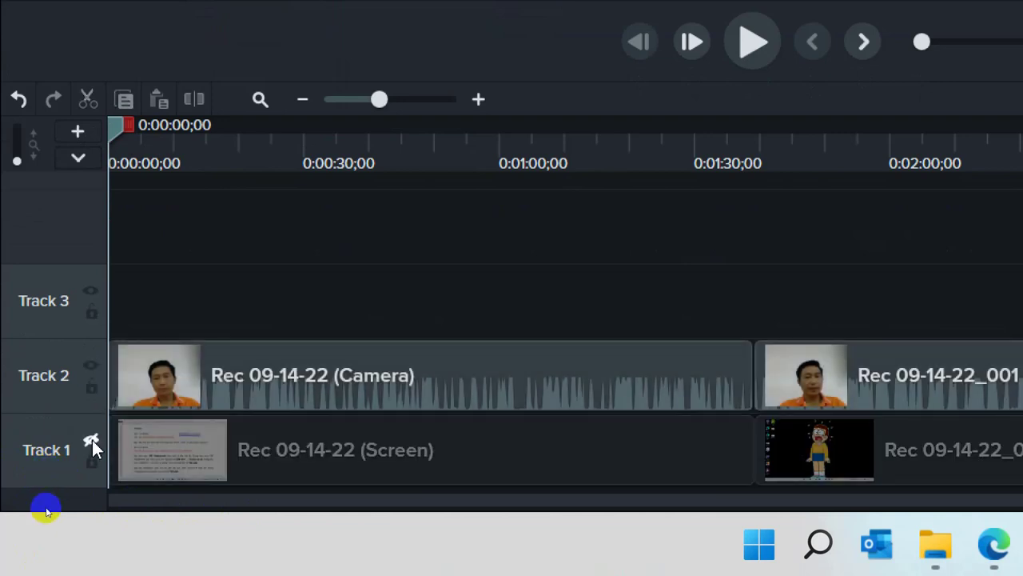
left_click(92, 440)
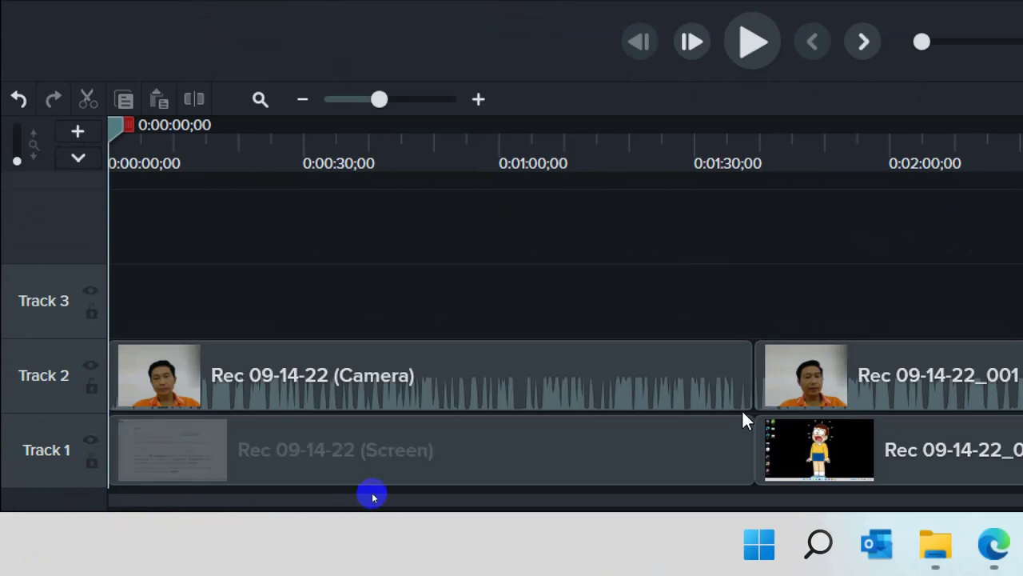
scroll(743, 418, "down", 3)
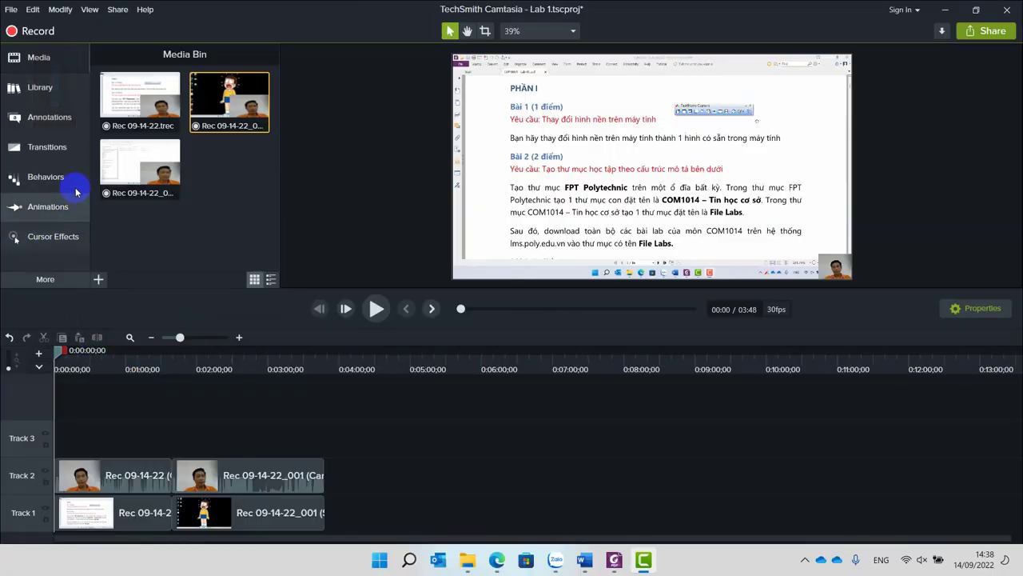
left_click_drag(140, 168, 304, 540)
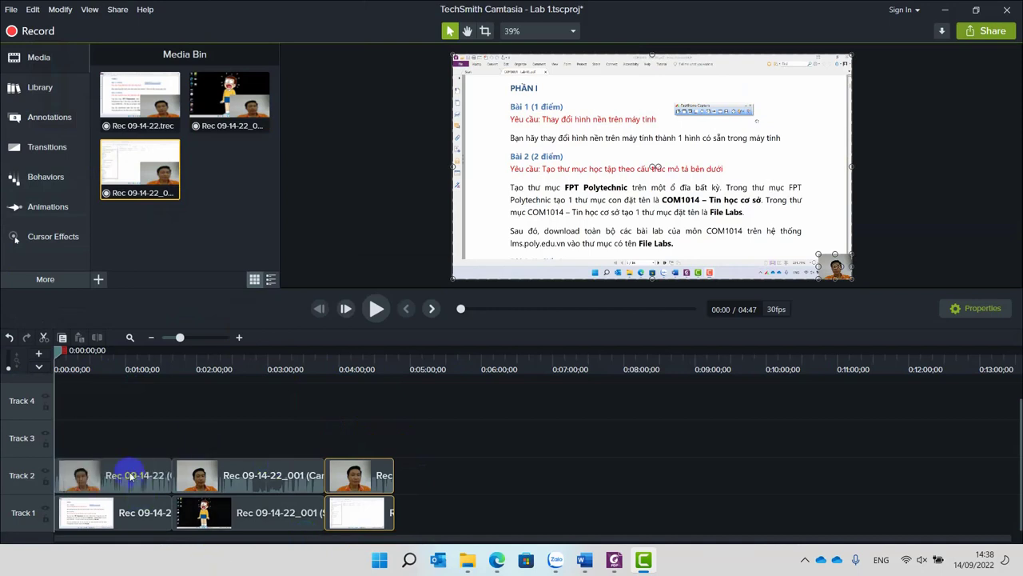
Add a plain text callout near the video's top reading 'Bai 1'.
left_click_drag(80, 480, 130, 506)
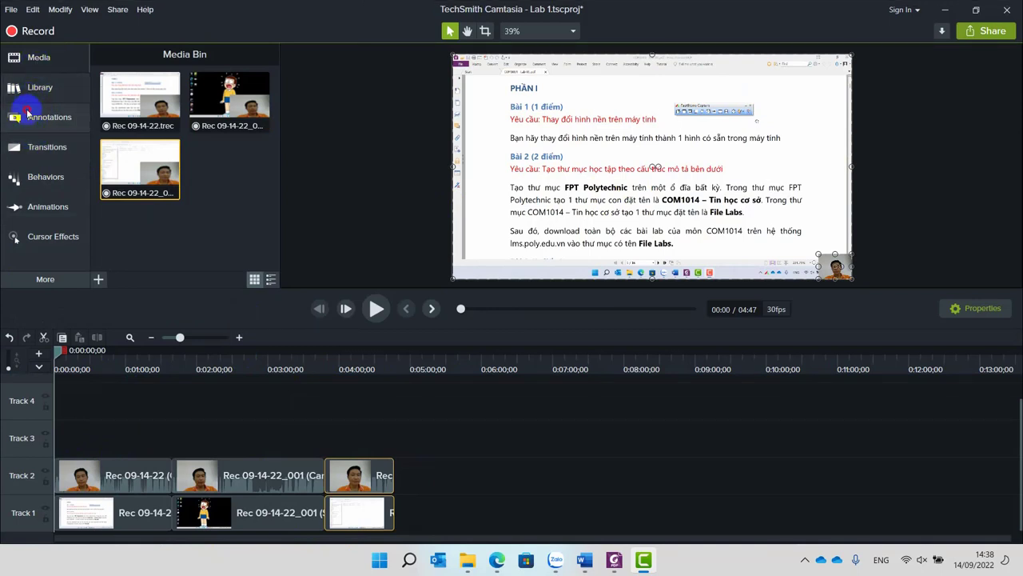
left_click(27, 115)
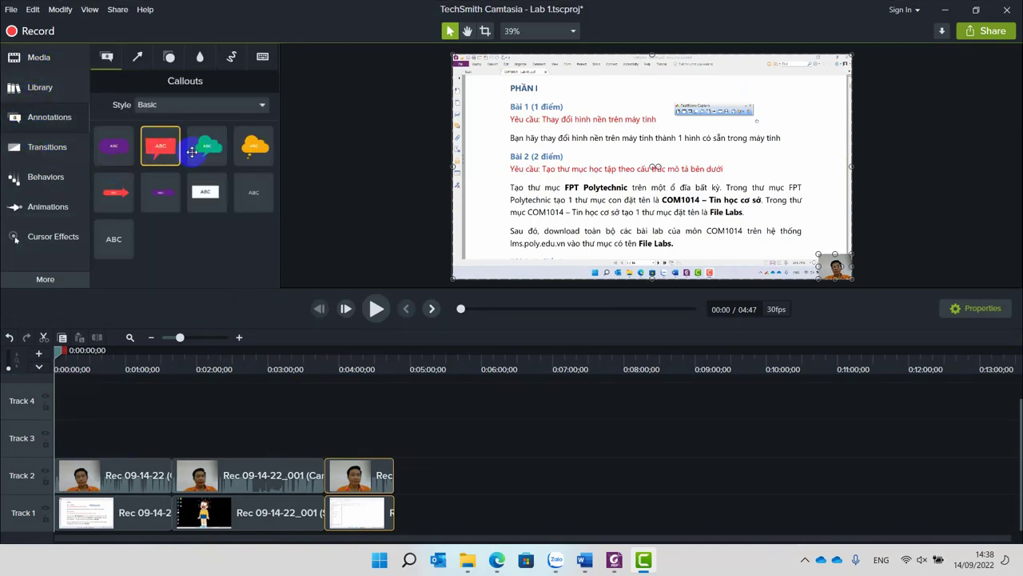
left_click_drag(203, 195, 646, 113)
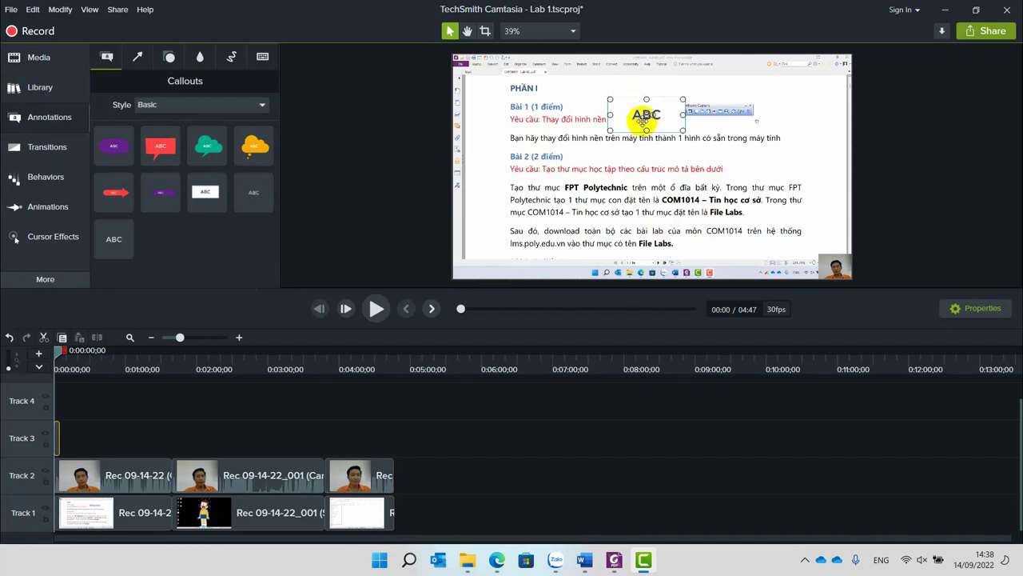
double_click(633, 112)
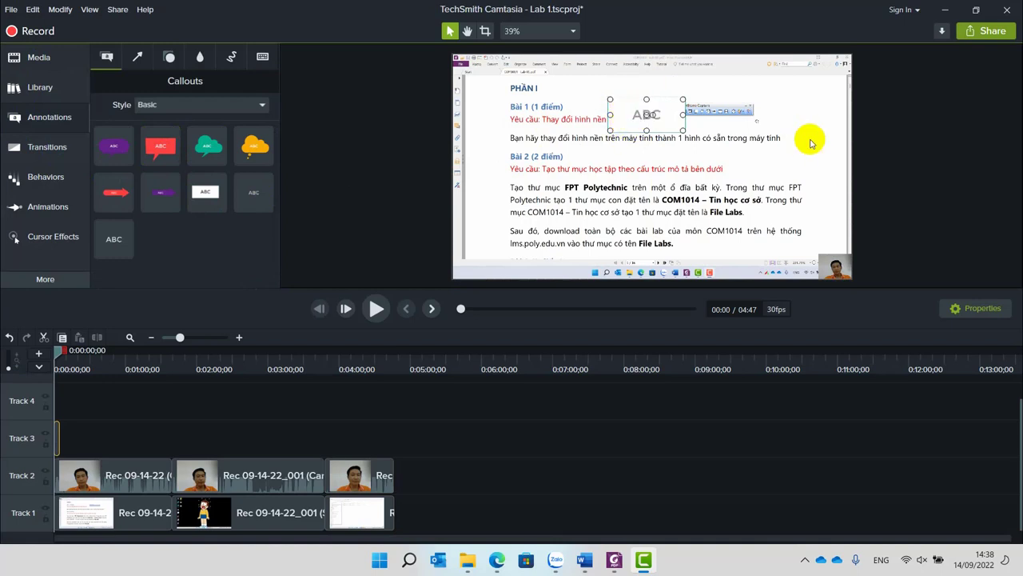
type("Bai")
type(" 1")
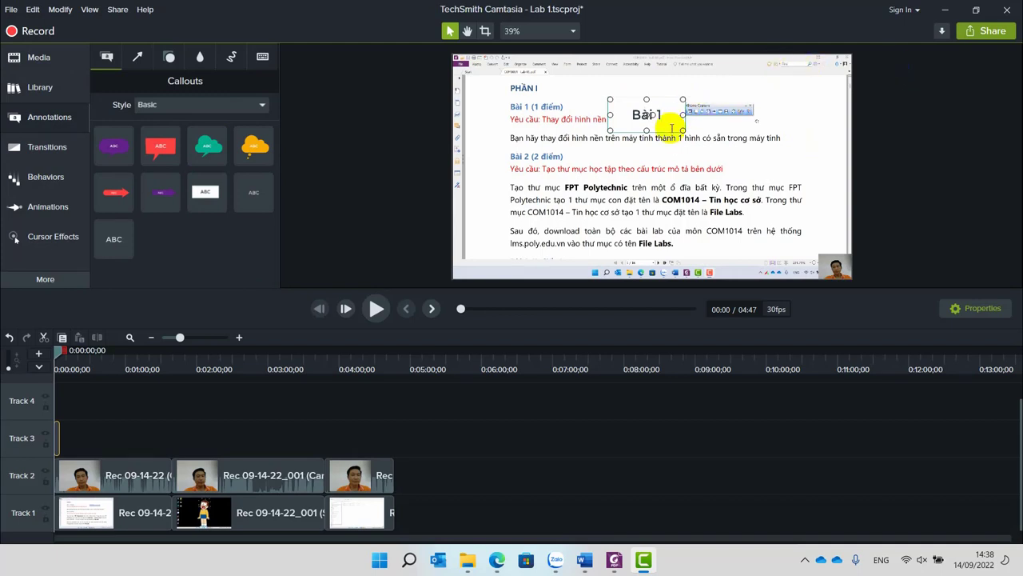
left_click(662, 163)
Reposition the Bài 1 text callout beside the PHẦN I heading.
left_click(667, 119)
left_click_drag(667, 119, 807, 107)
right_click(807, 107)
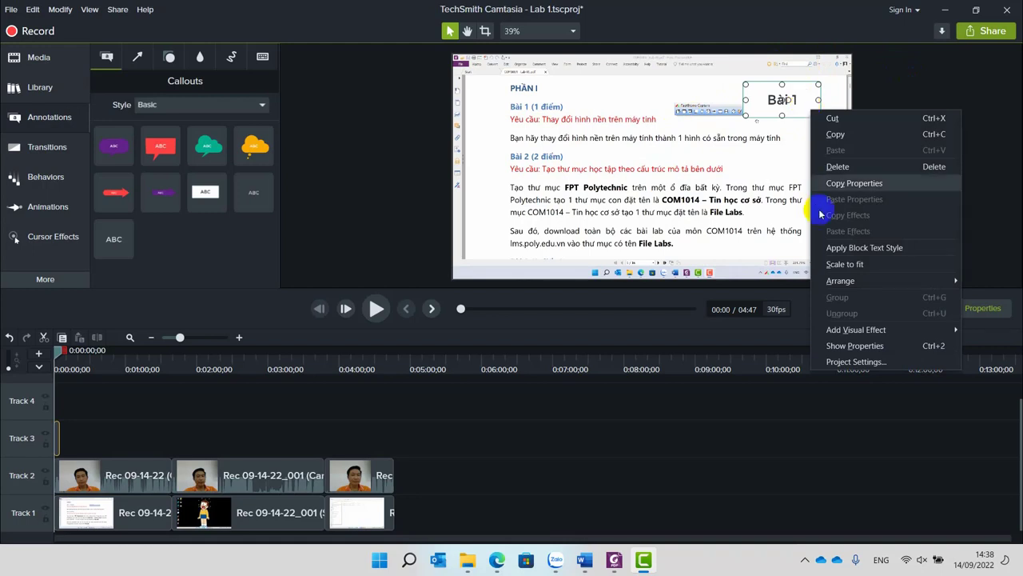
left_click(837, 362)
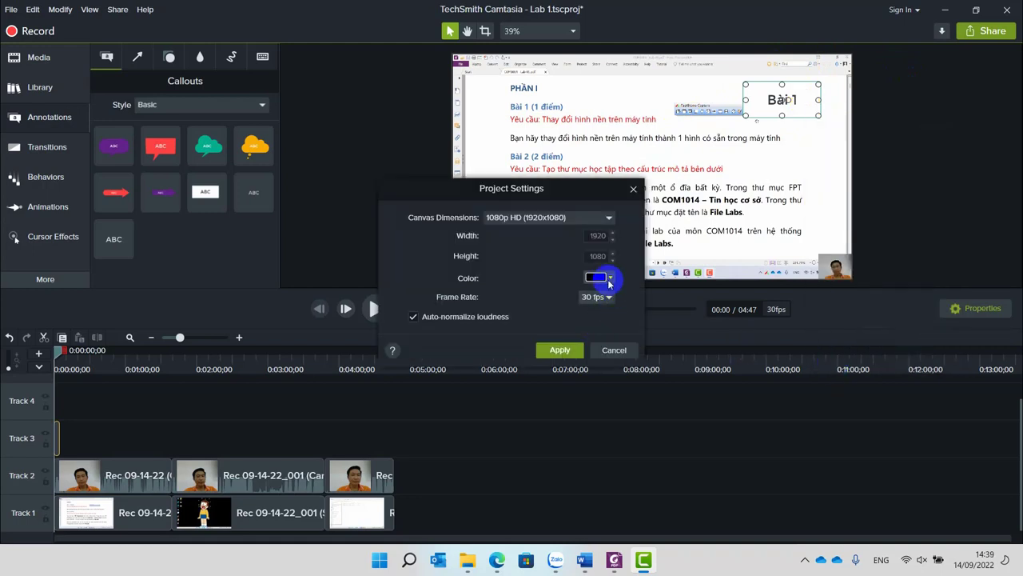
left_click(634, 188)
left_click_drag(791, 92, 622, 90)
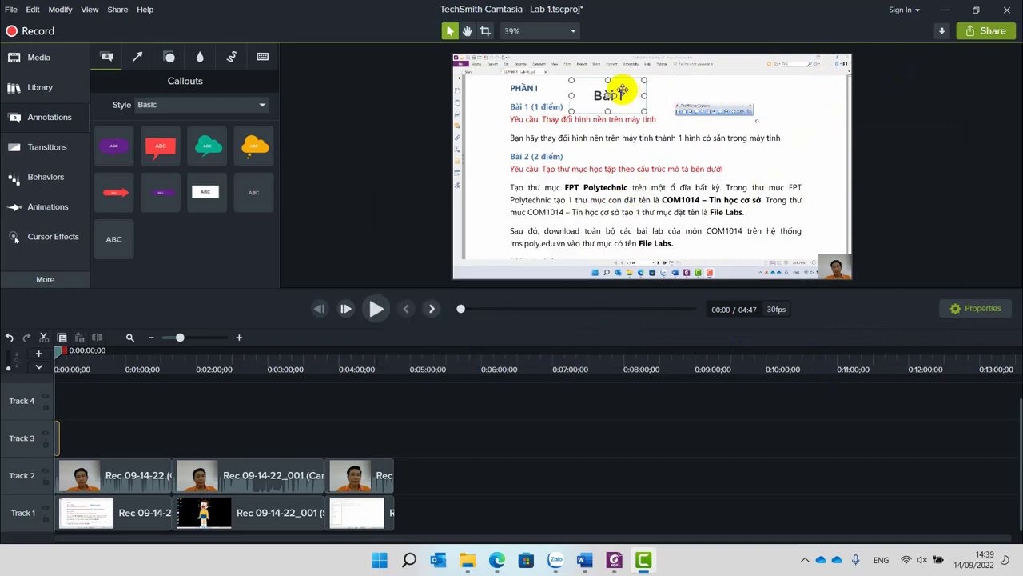
Add a red arrow, a purple arrow and a purple speech-bubble callout onto the video.
left_click(168, 57)
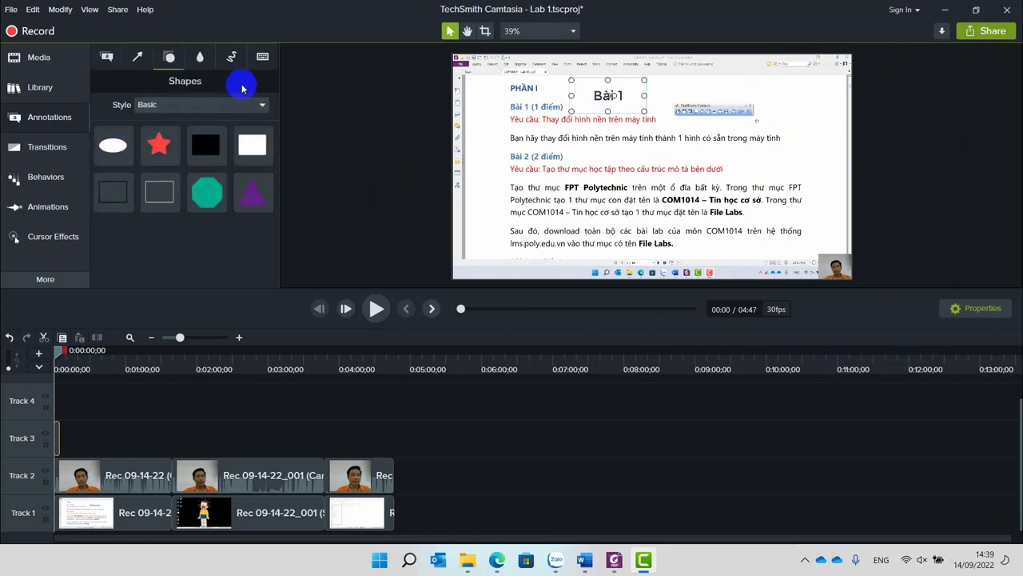
left_click(201, 58)
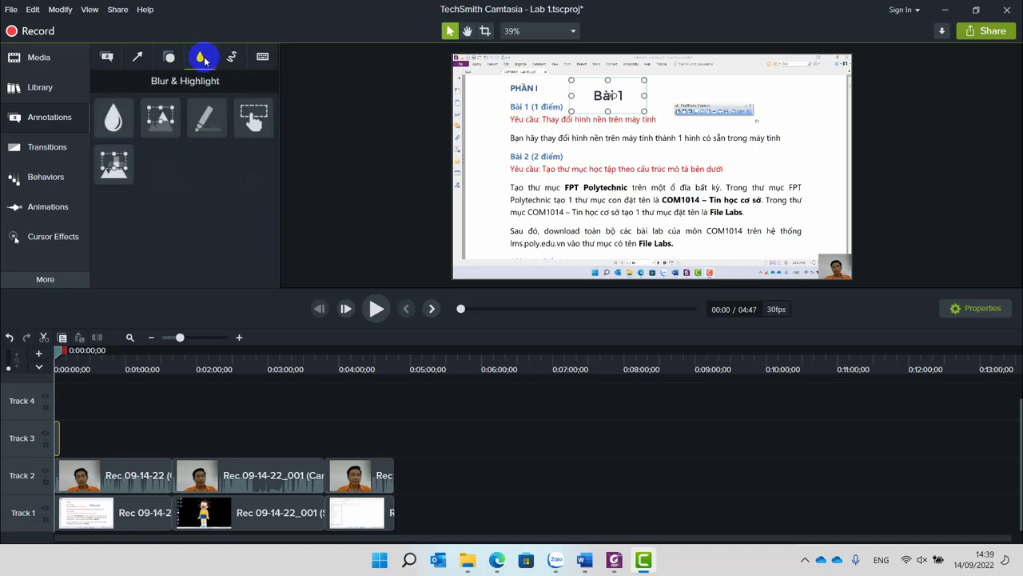
left_click(169, 57)
left_click(106, 57)
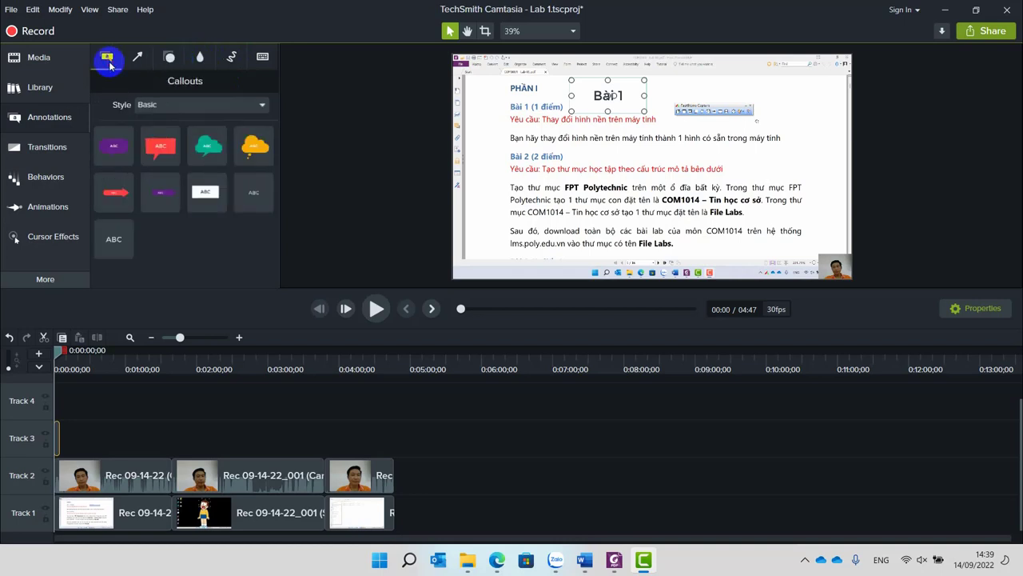
left_click_drag(116, 193, 526, 156)
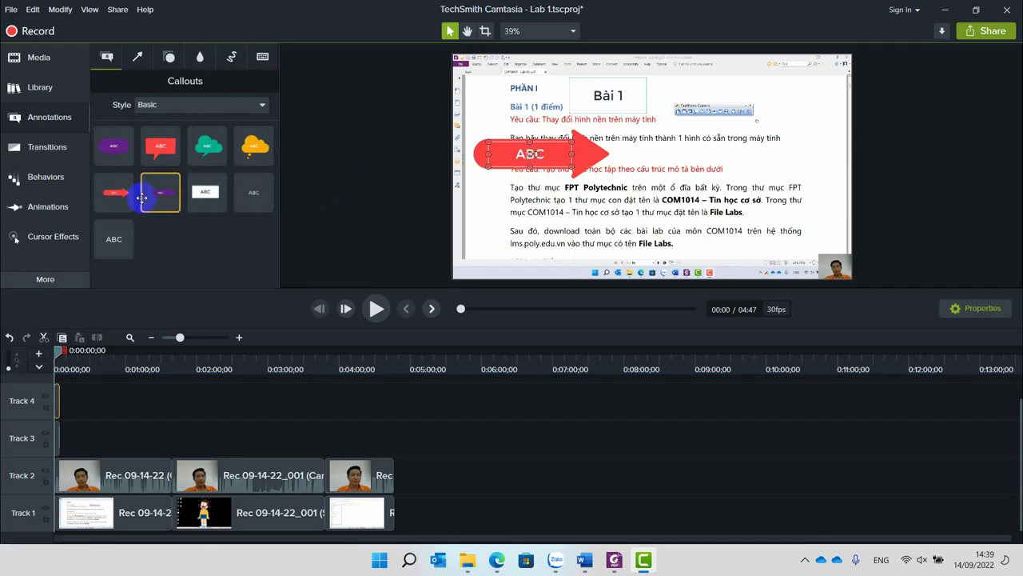
left_click_drag(162, 192, 521, 210)
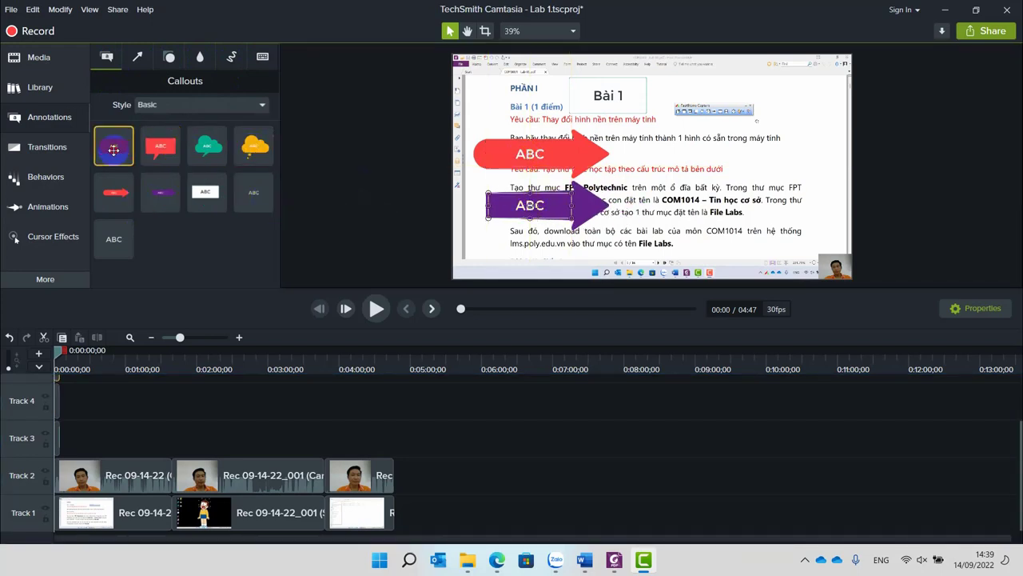
left_click_drag(115, 145, 748, 117)
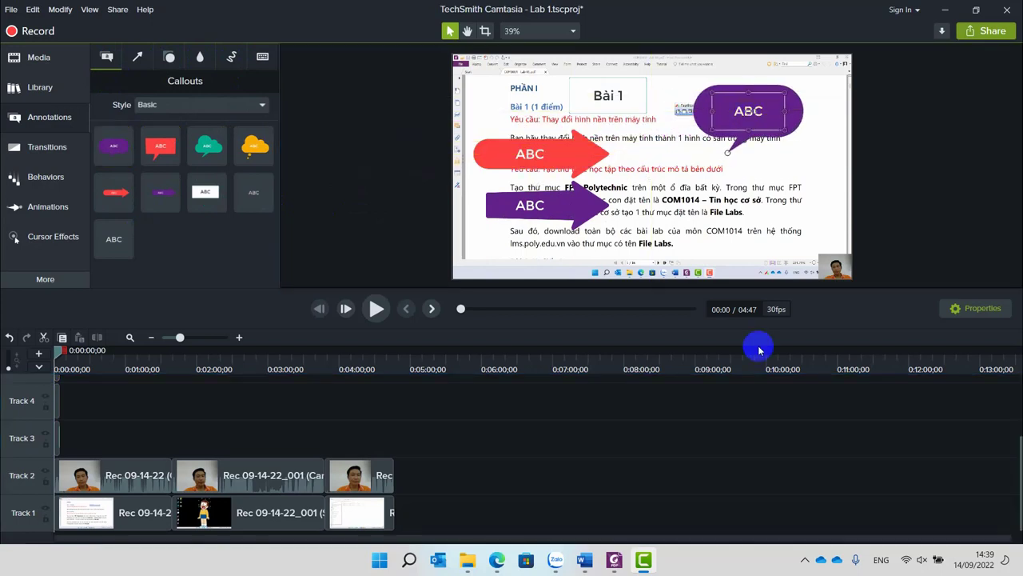
Delete the Bài 1 text callout and both purple callouts, keeping the red arrow callout selected.
left_click(608, 95)
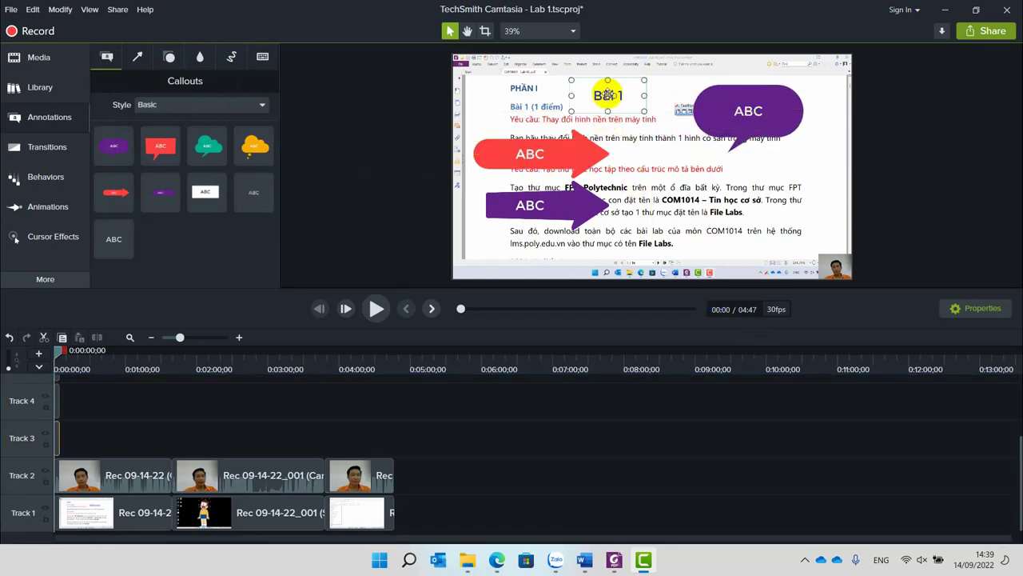
left_click(749, 94)
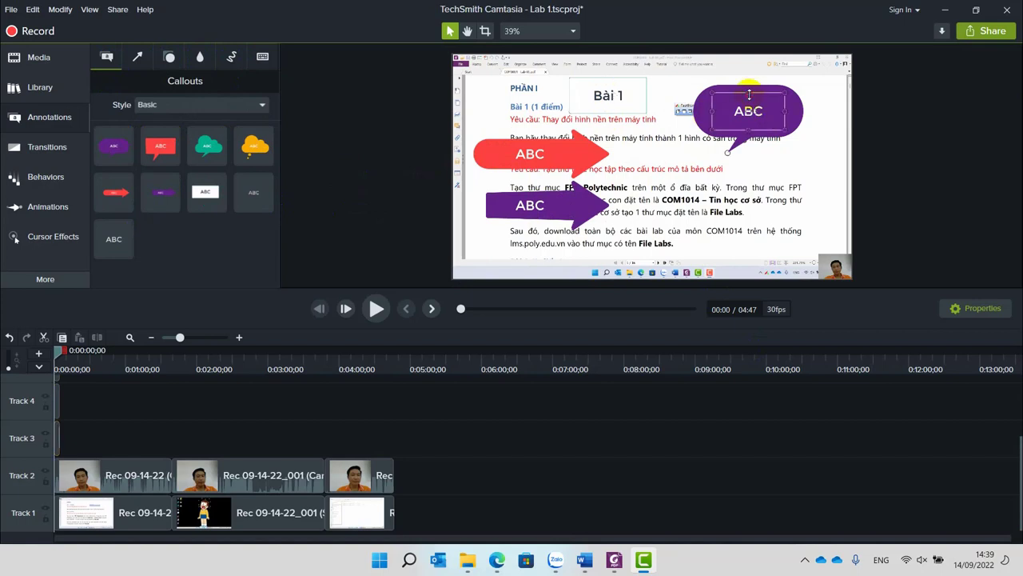
left_click(608, 93)
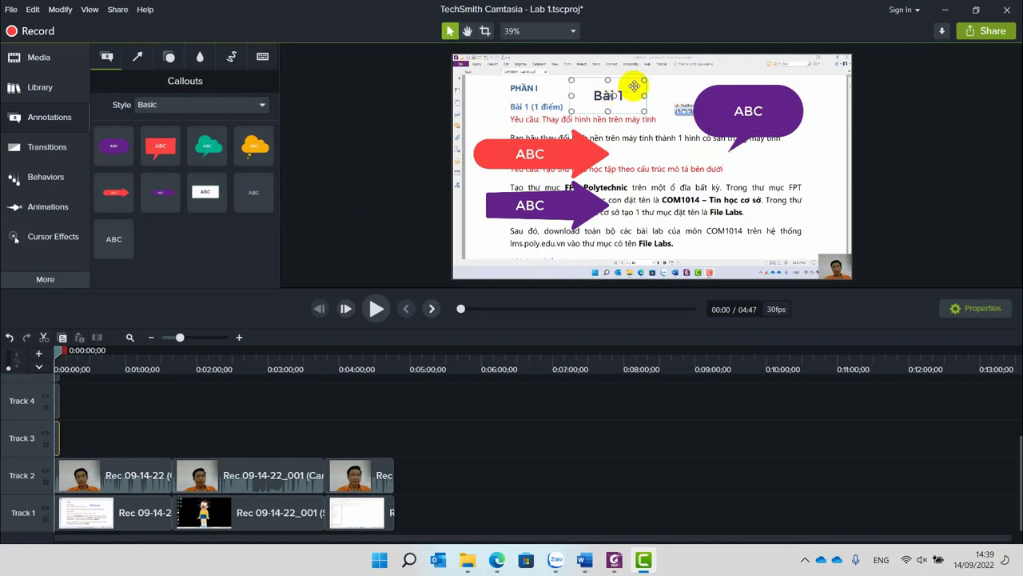
key("Delete")
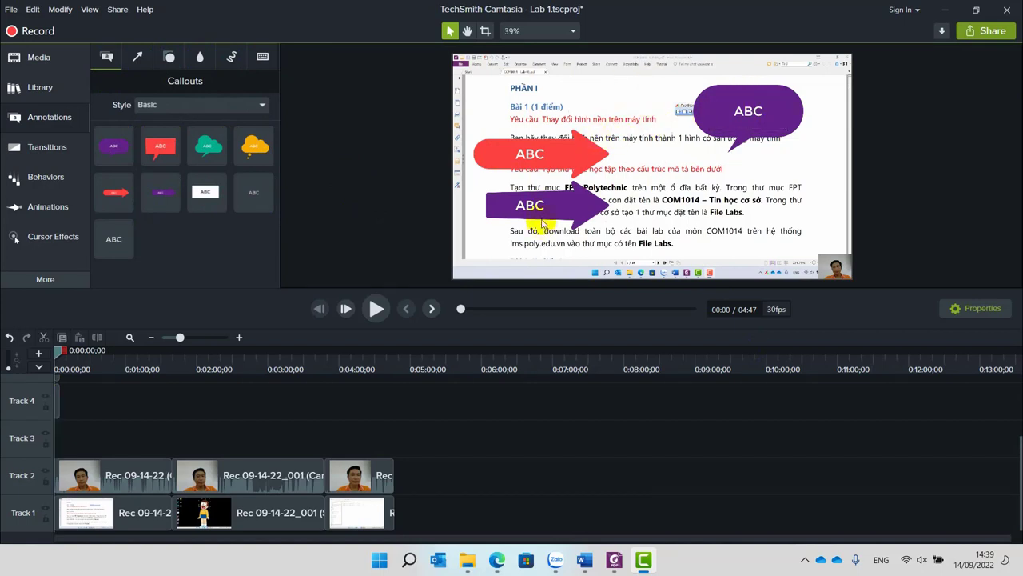
left_click(532, 206)
key("Delete")
left_click(748, 116)
key("Delete")
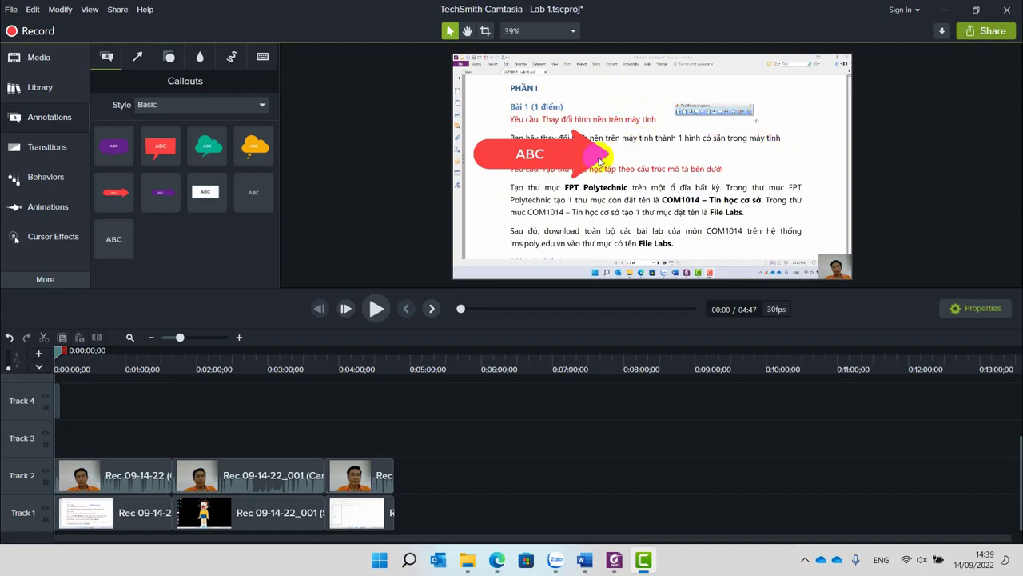
left_click(559, 157)
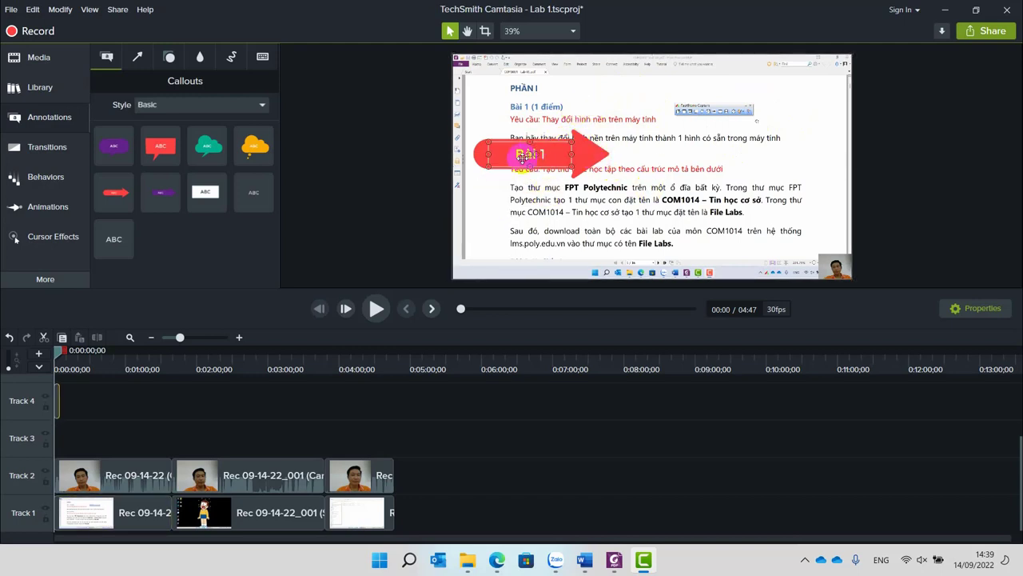
Move the Bài 1 arrow to the video's top-left, shift its clip from Track 4 to Track 3, and preview.
left_click_drag(494, 144, 483, 74)
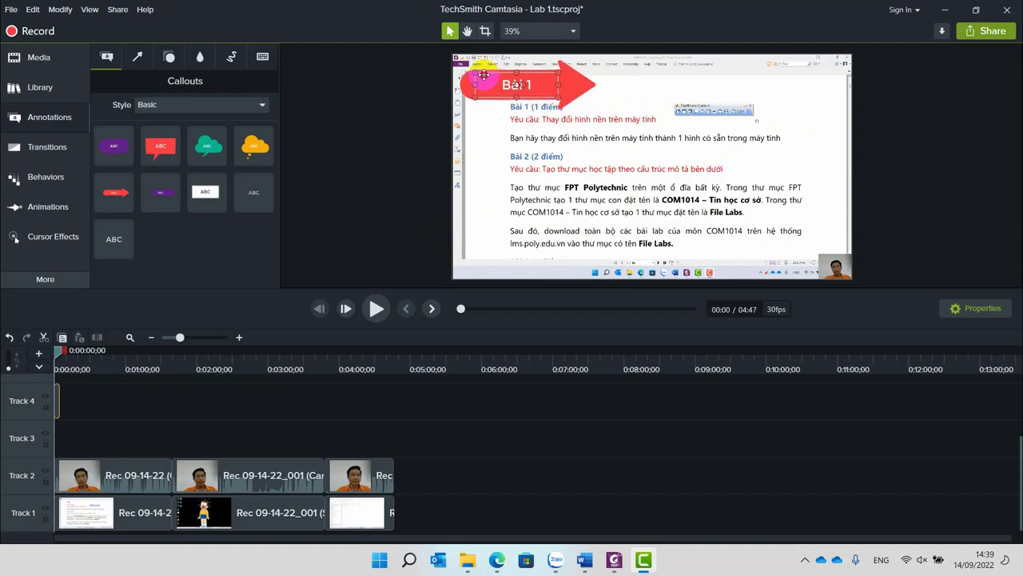
left_click(96, 398)
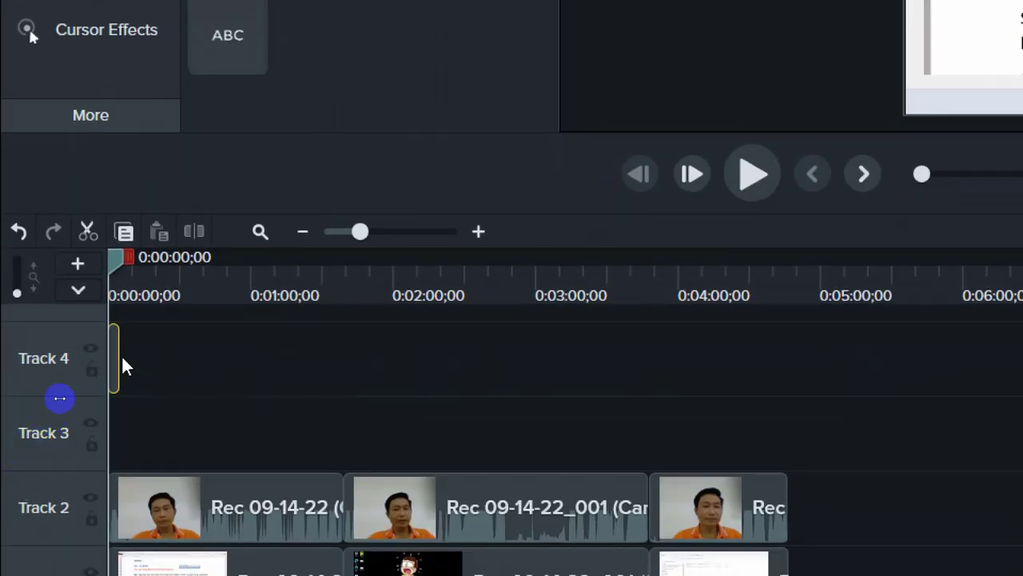
left_click_drag(115, 351, 101, 465)
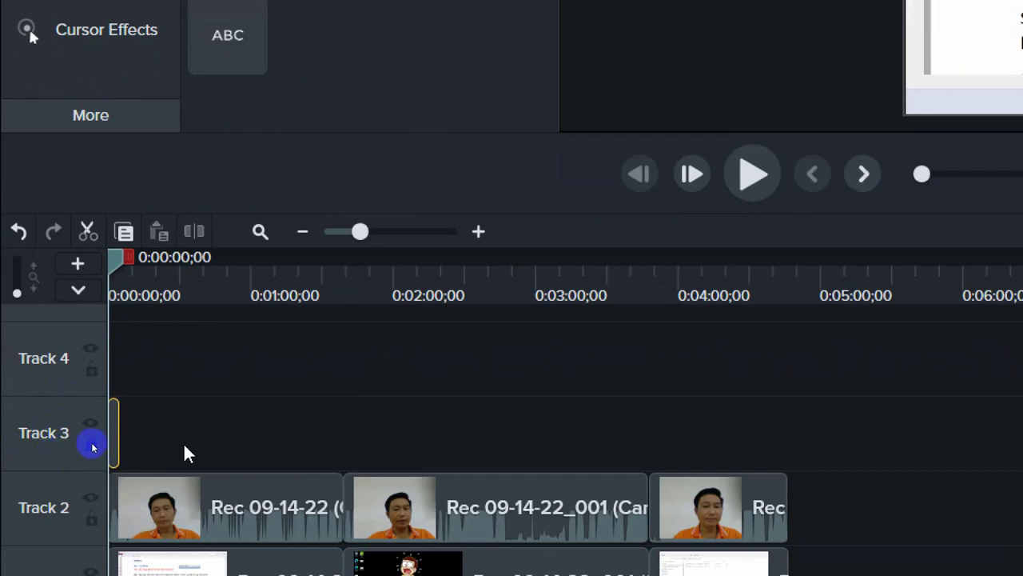
scroll(183, 442, "up", 3)
scroll(184, 450, "up", 2)
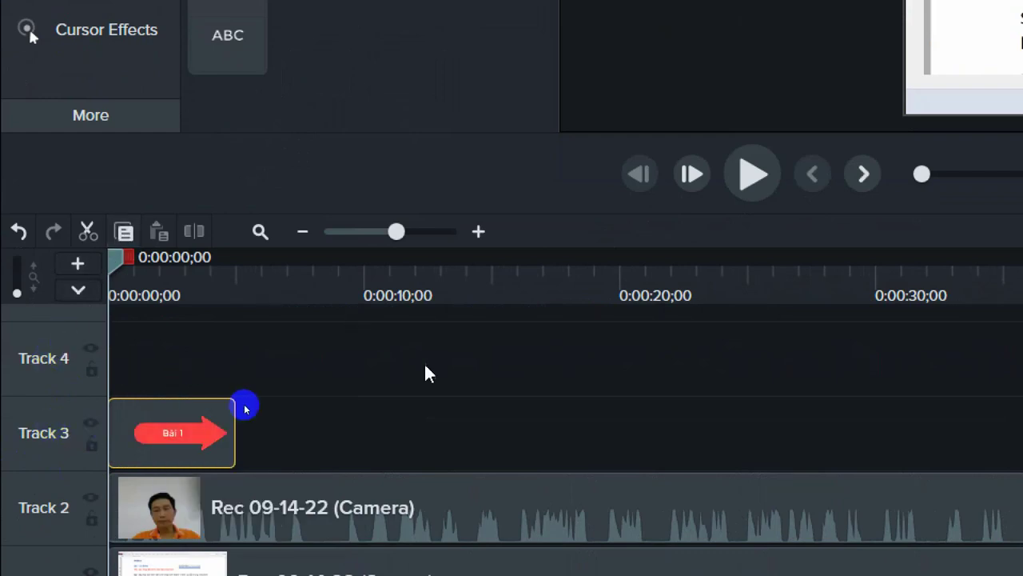
scroll(425, 370, "down", 3)
scroll(540, 427, "up", 3)
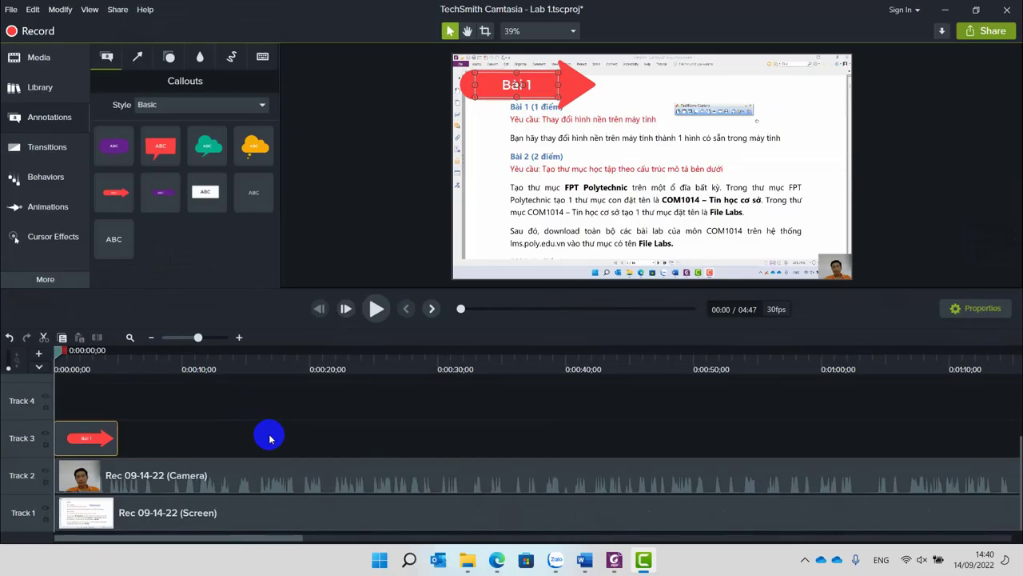
key("space")
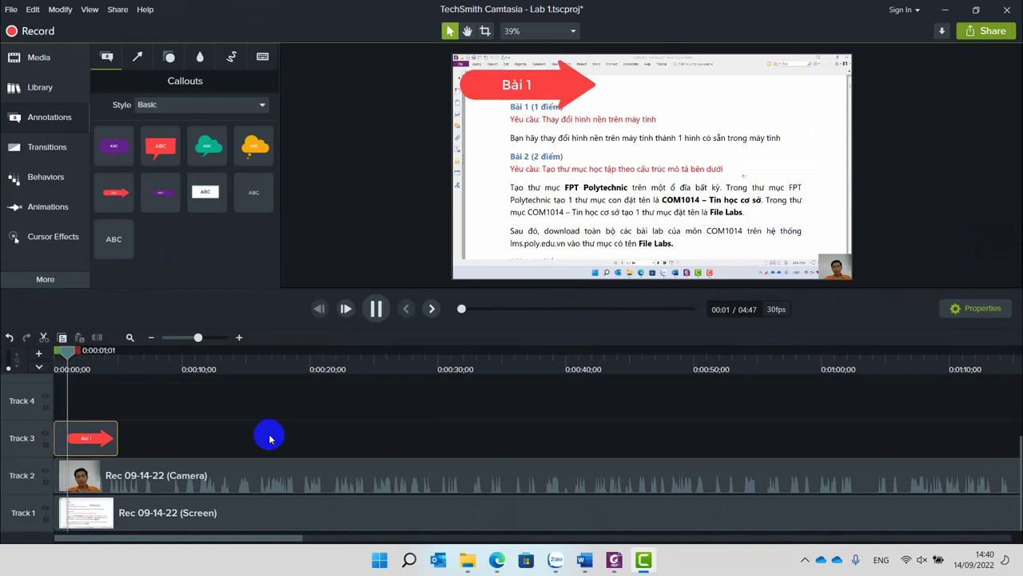
Turn the system volume down to about 10% in quick settings.
left_click(923, 565)
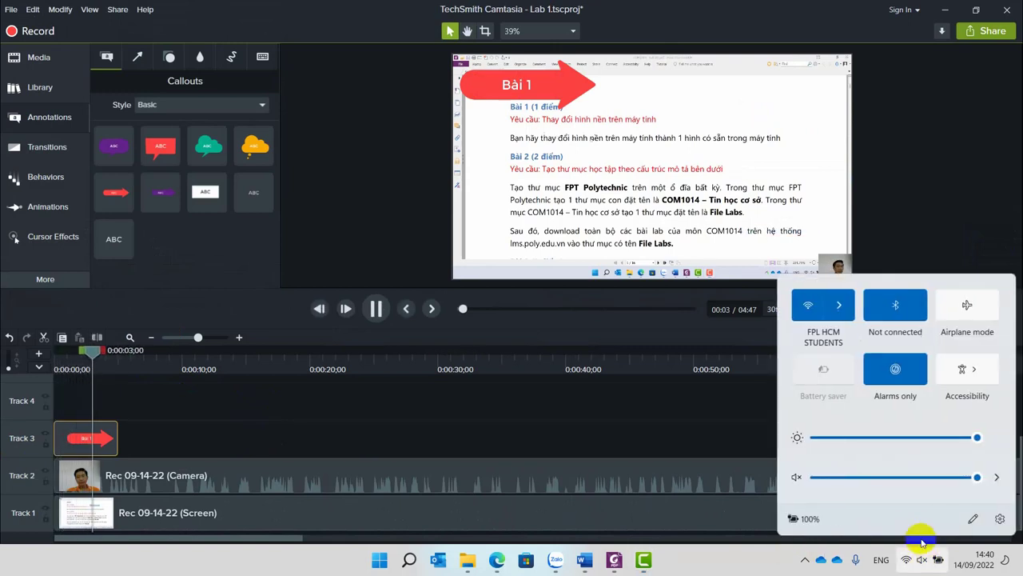
left_click_drag(884, 483, 839, 478)
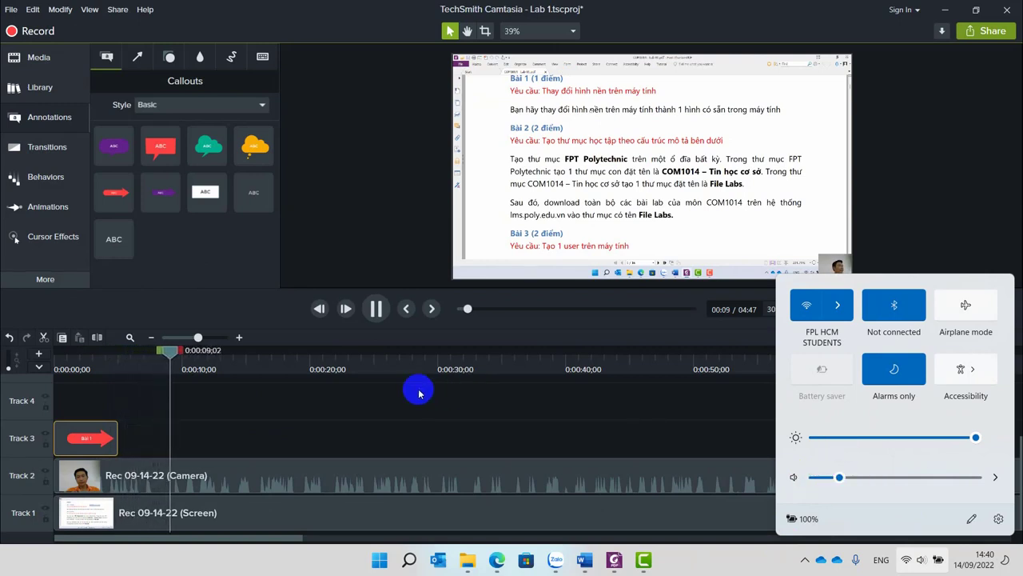
left_click(887, 233)
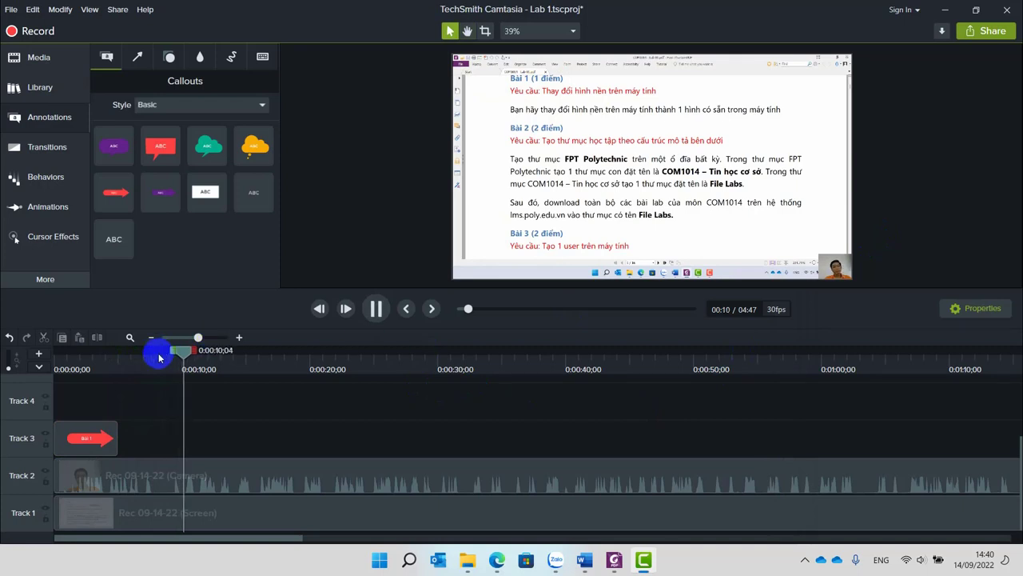
Widen the Bài 1 arrow and set its clip to cover roughly the first 13 seconds.
left_click_drag(186, 350, 83, 359)
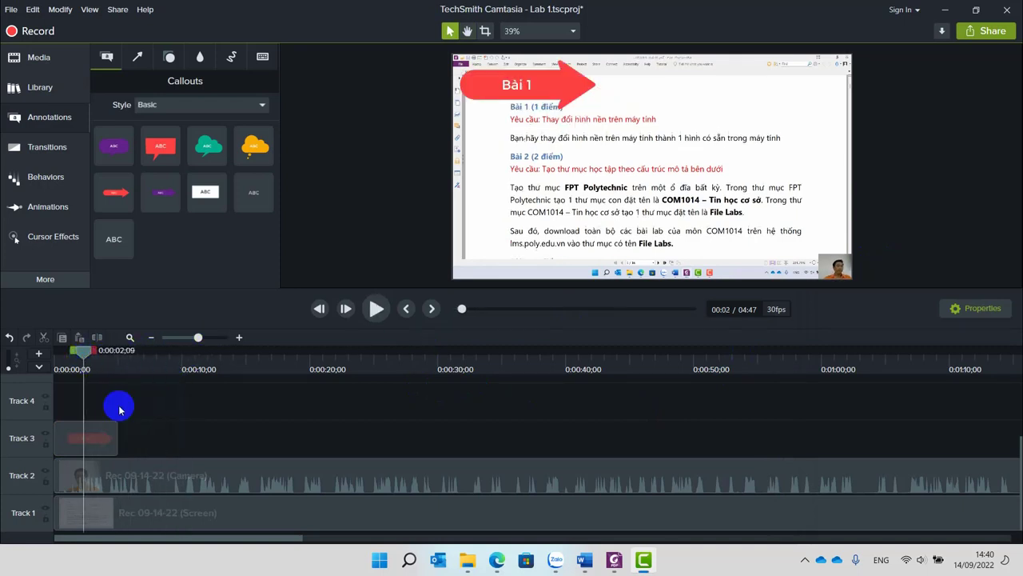
left_click(108, 444)
left_click_drag(116, 438, 421, 439)
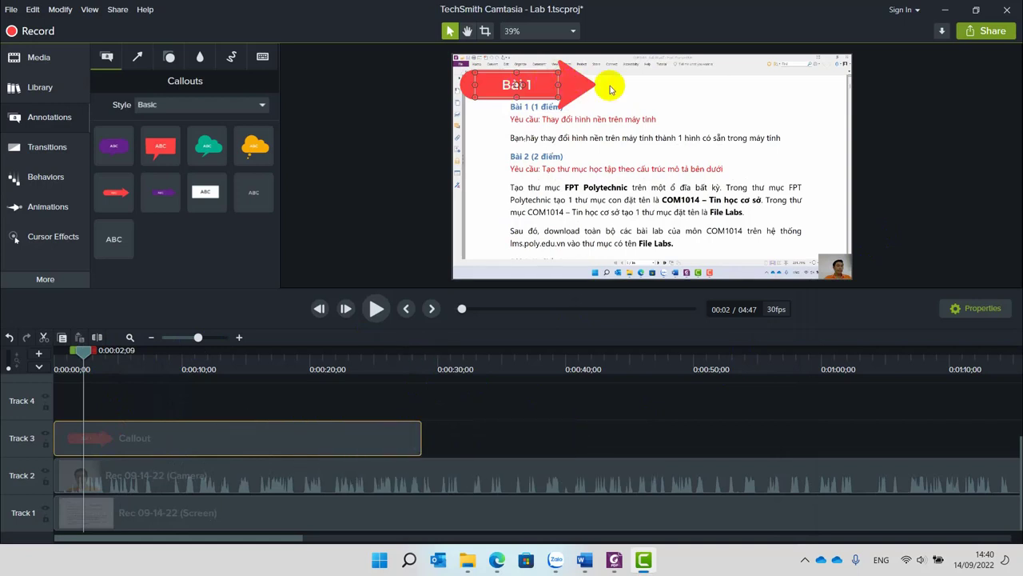
left_click(299, 383)
key("space")
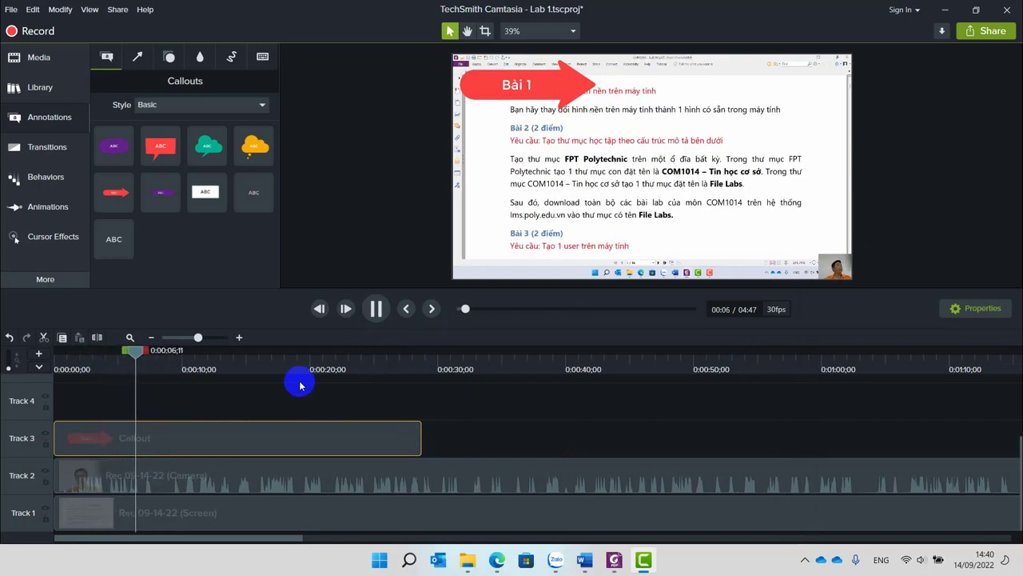
key("space")
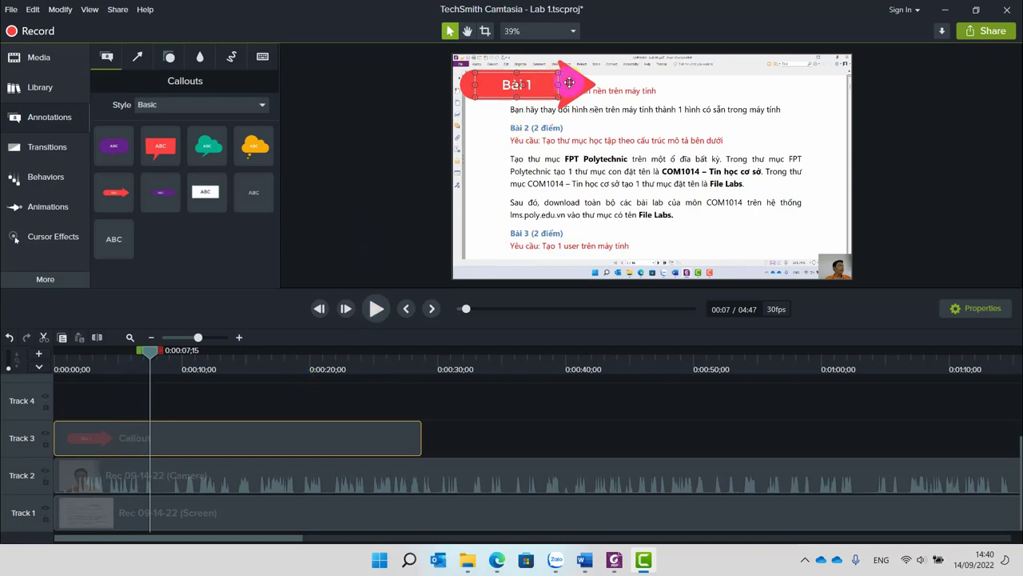
mouse_move(555, 83)
left_mouse_down()
mouse_move(633, 89)
mouse_move(549, 86)
left_mouse_up()
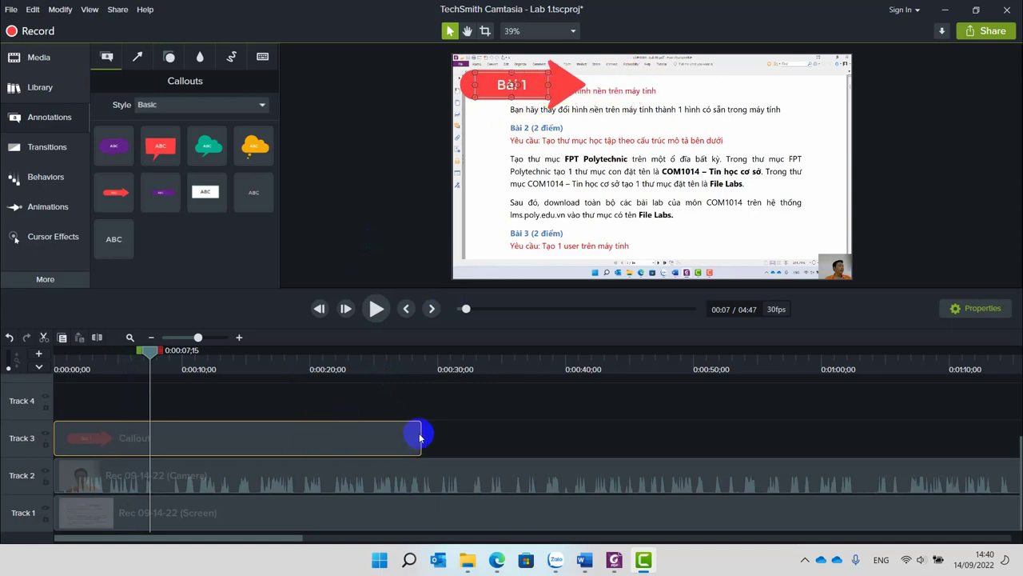
left_click_drag(422, 433, 217, 424)
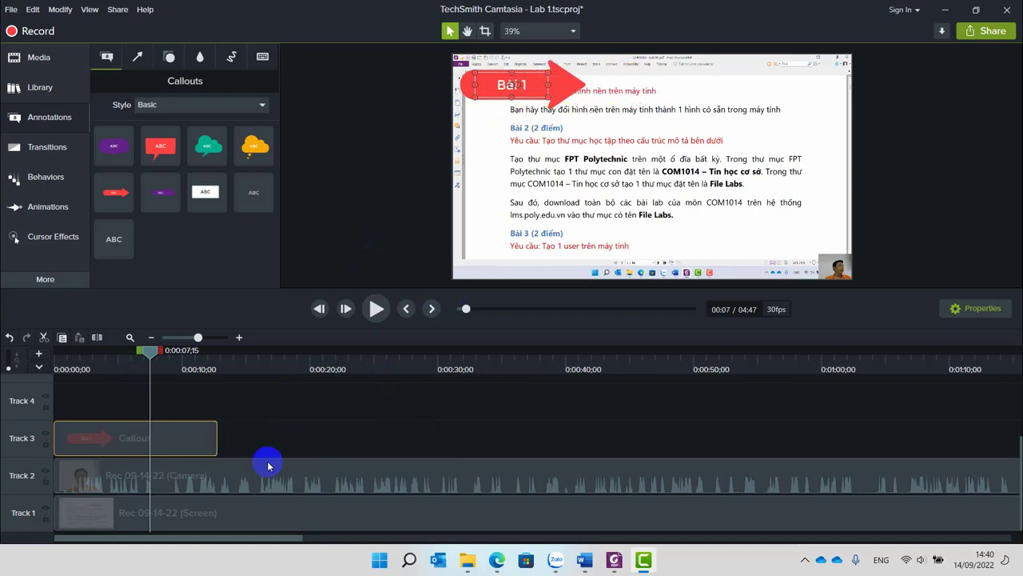
scroll(249, 458, "down", 2)
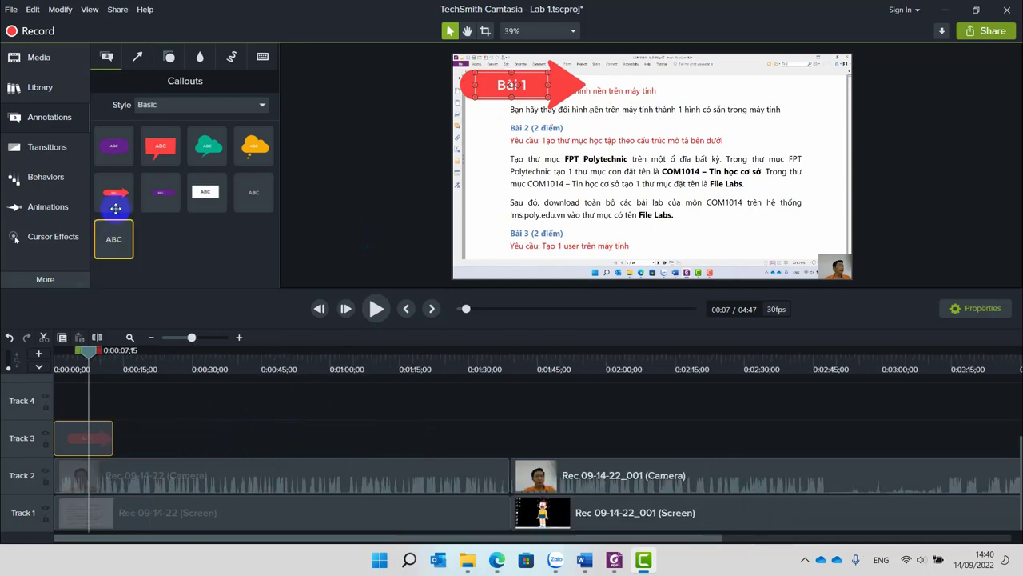
Add a top-left Bài 2 arrow callout at 1:42, then drop another red arrow callout later on the timeline.
left_click_drag(114, 192, 512, 468)
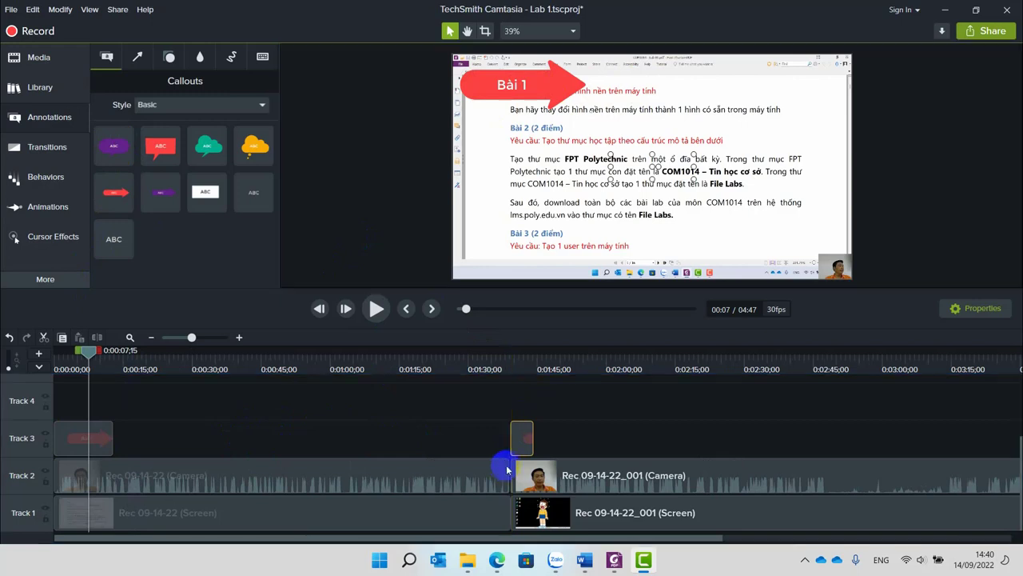
left_click(524, 354)
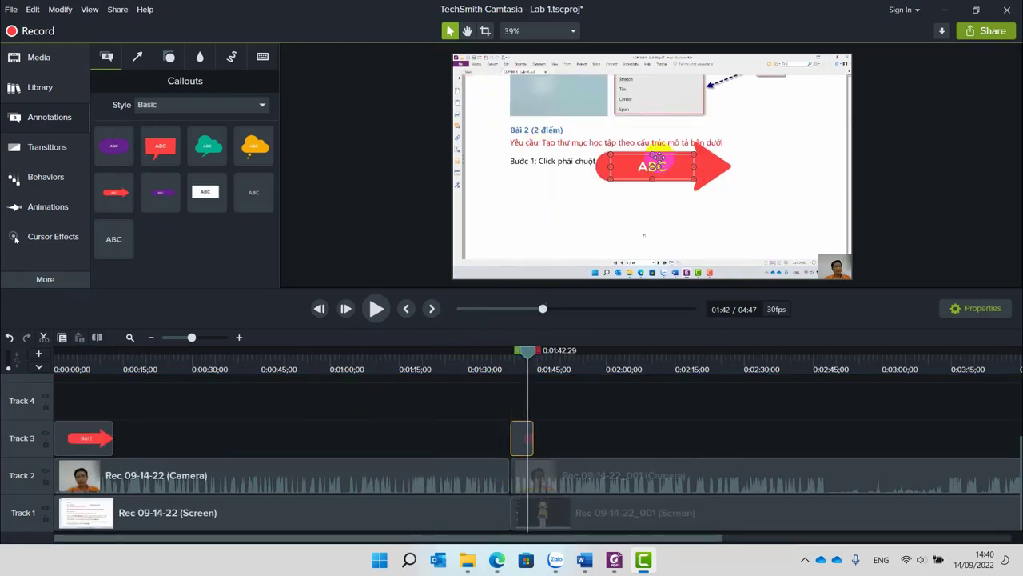
left_click_drag(652, 165, 517, 75)
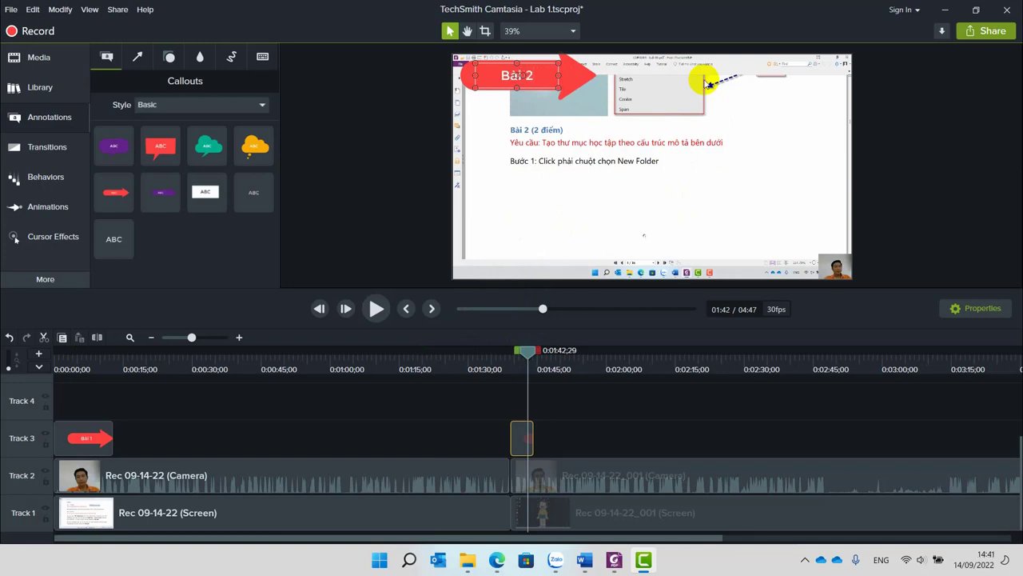
left_click(609, 124)
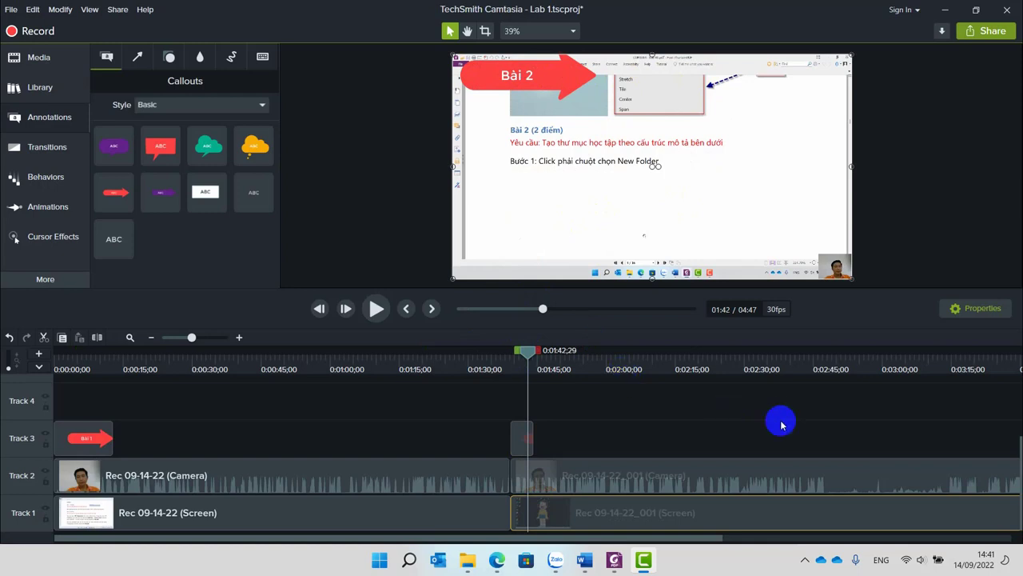
scroll(781, 421, "down", 3)
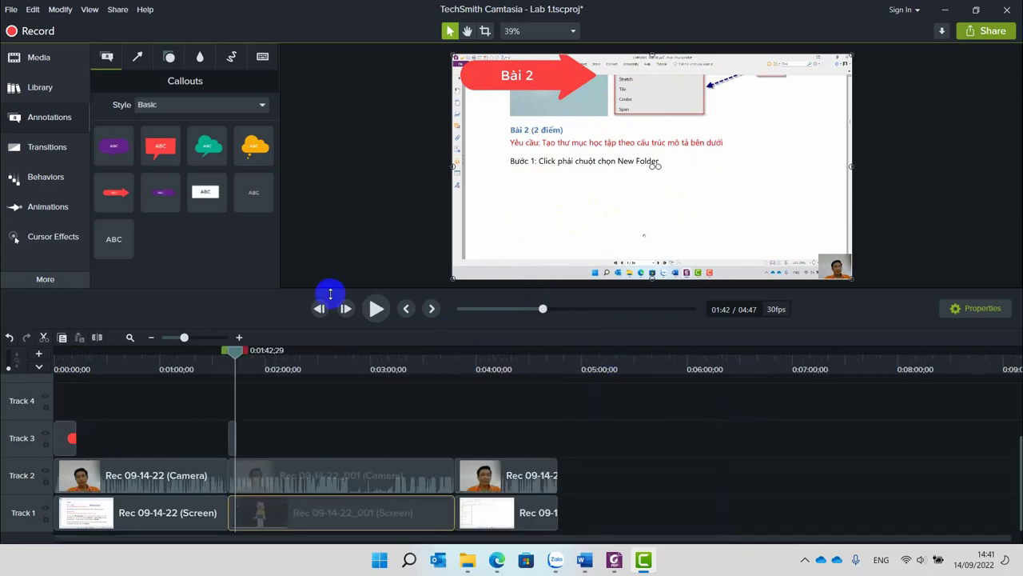
left_click_drag(115, 192, 471, 462)
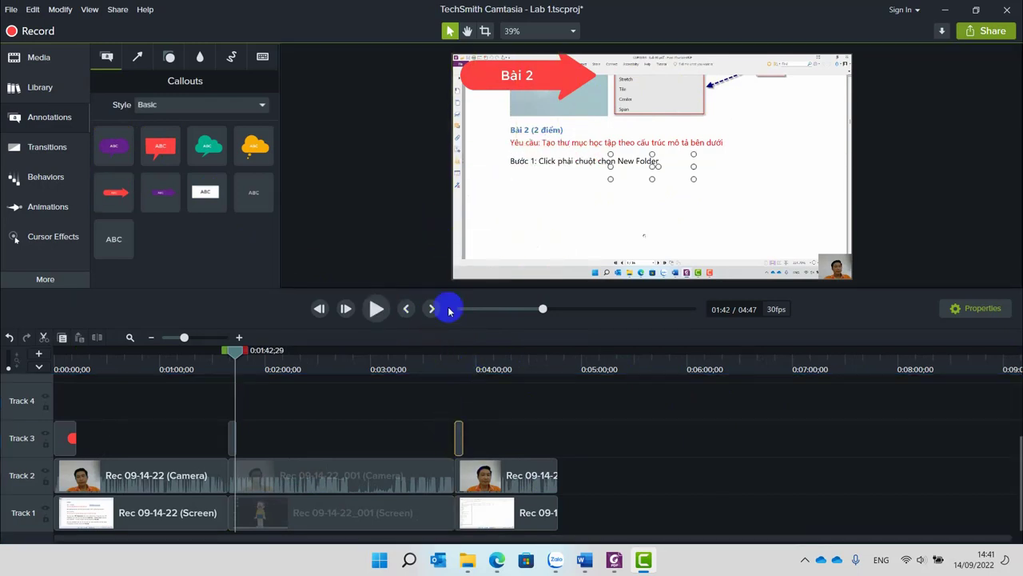
Move the 3:51 arrow callout to the video's top-left as Bài 6 and preview from there.
left_click(461, 366)
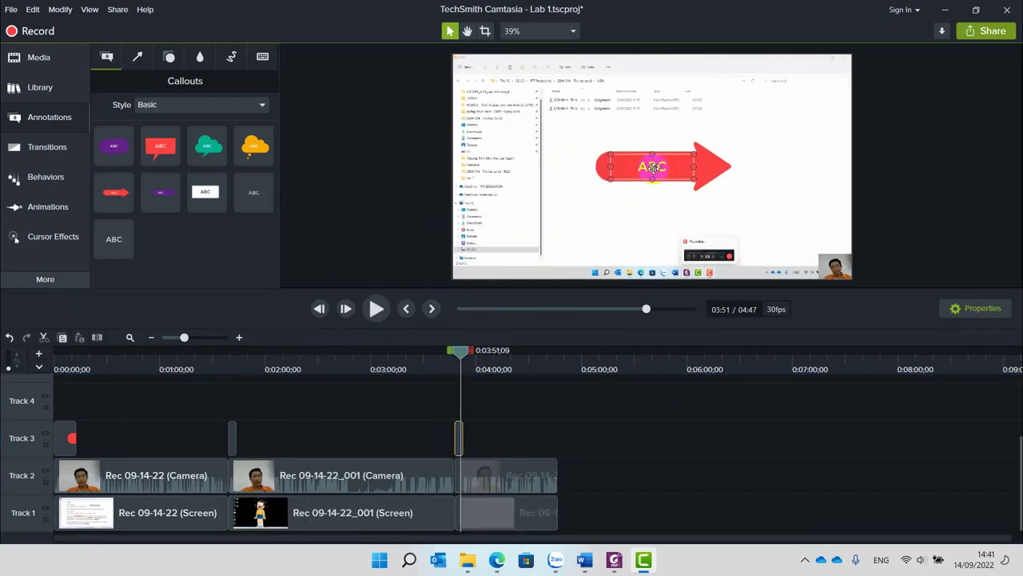
left_click_drag(632, 152, 491, 64)
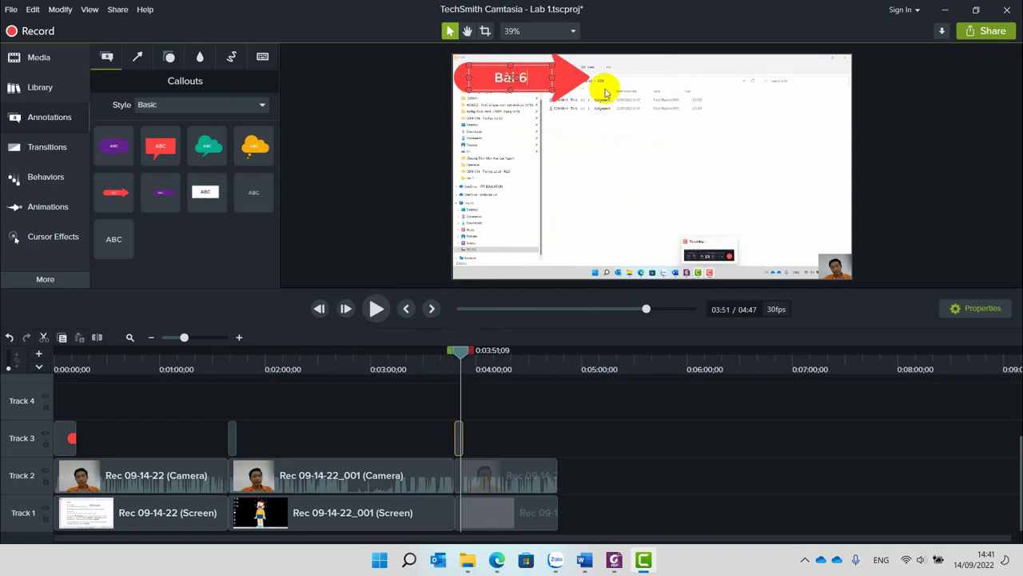
left_click(615, 483)
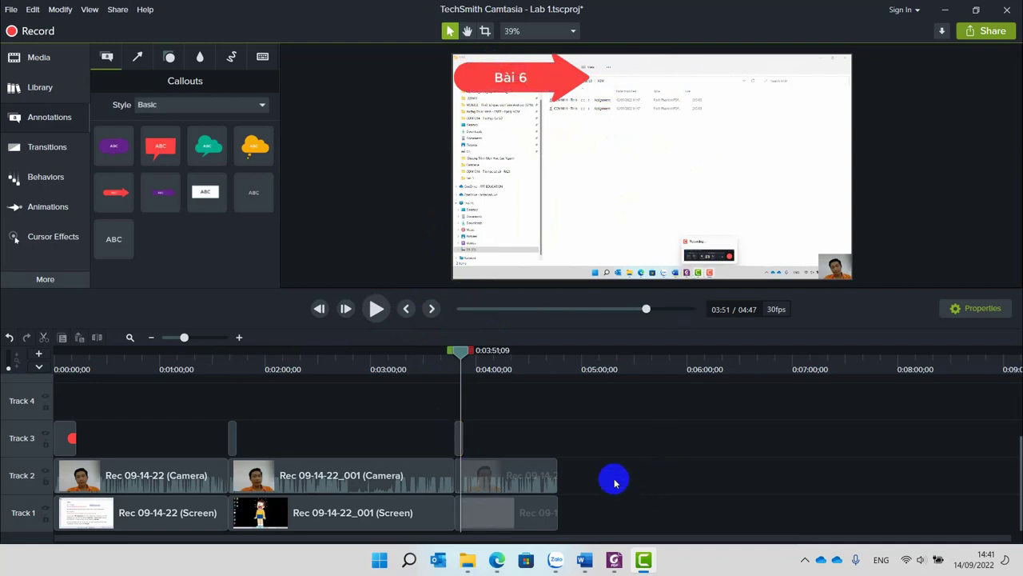
key("space")
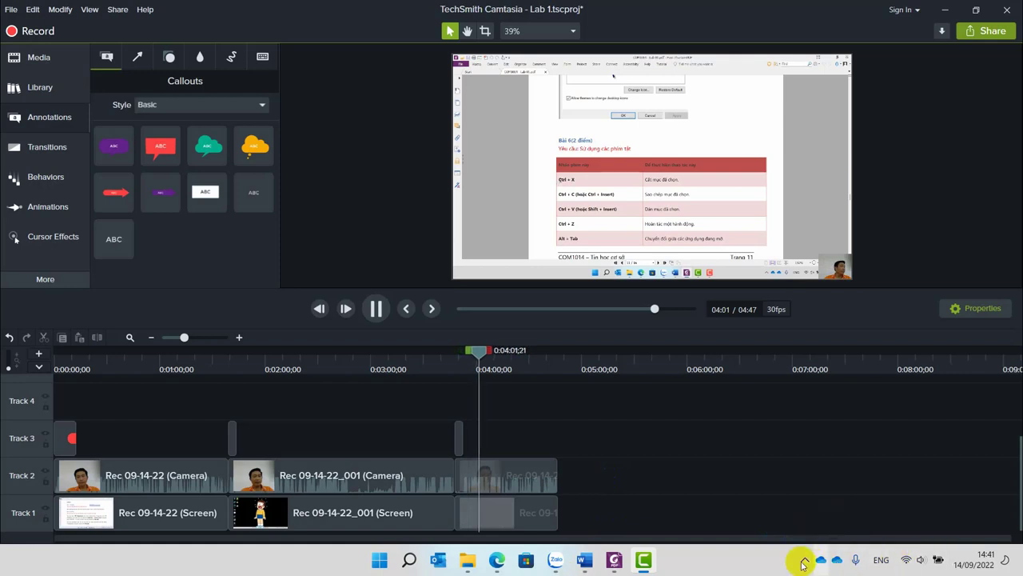
Check the system volume (37) in quick settings, then bring up the More panels list.
left_click(920, 563)
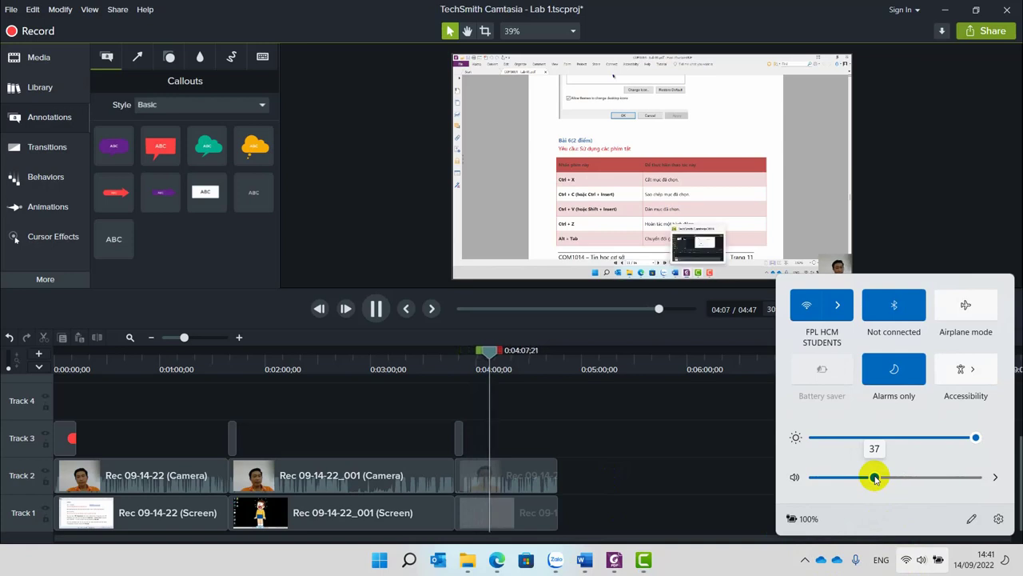
left_click(623, 440)
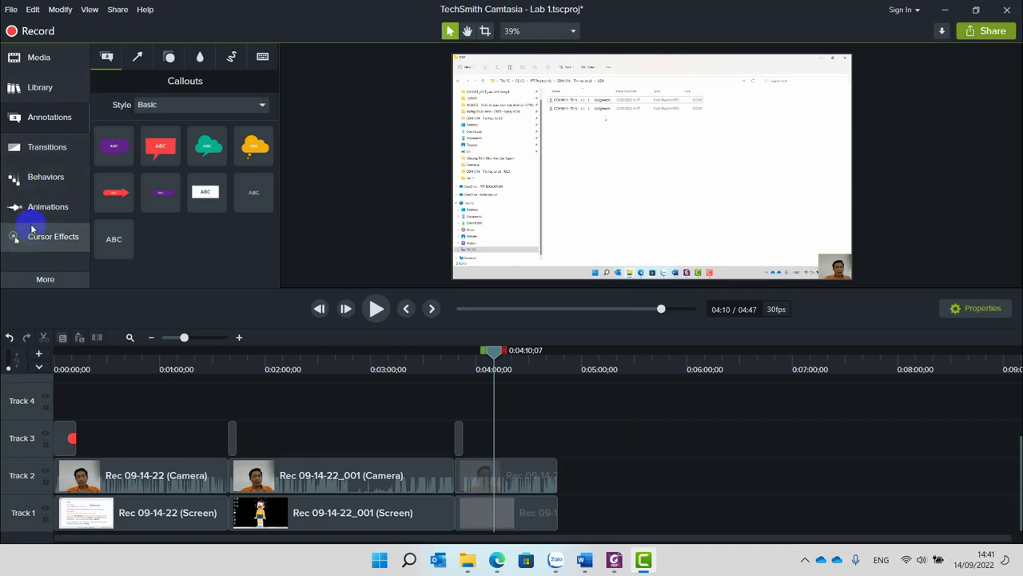
left_click(45, 279)
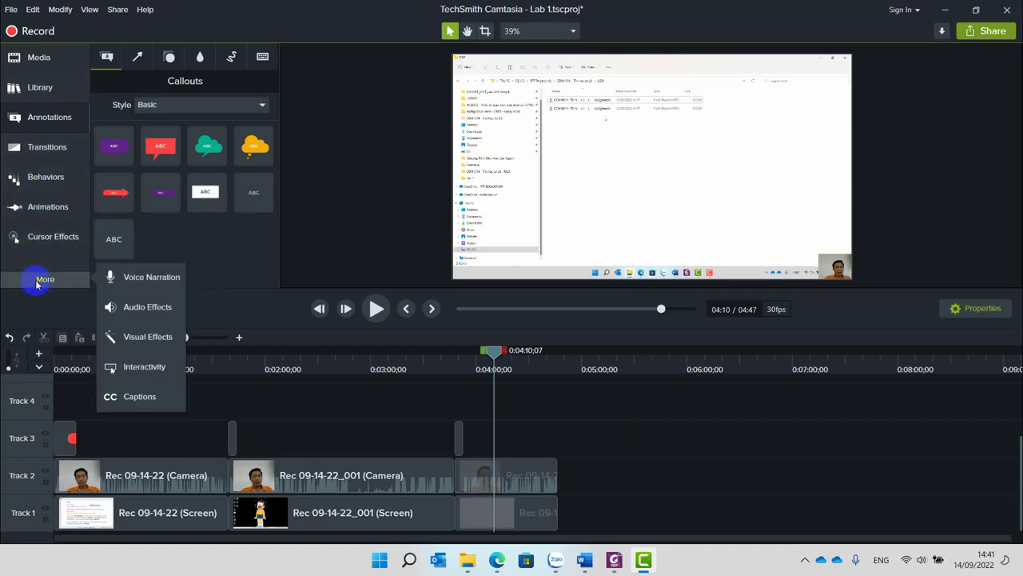
Go through Voice Narration and Visual Effects, ending on the Audio Effects library.
left_click(133, 272)
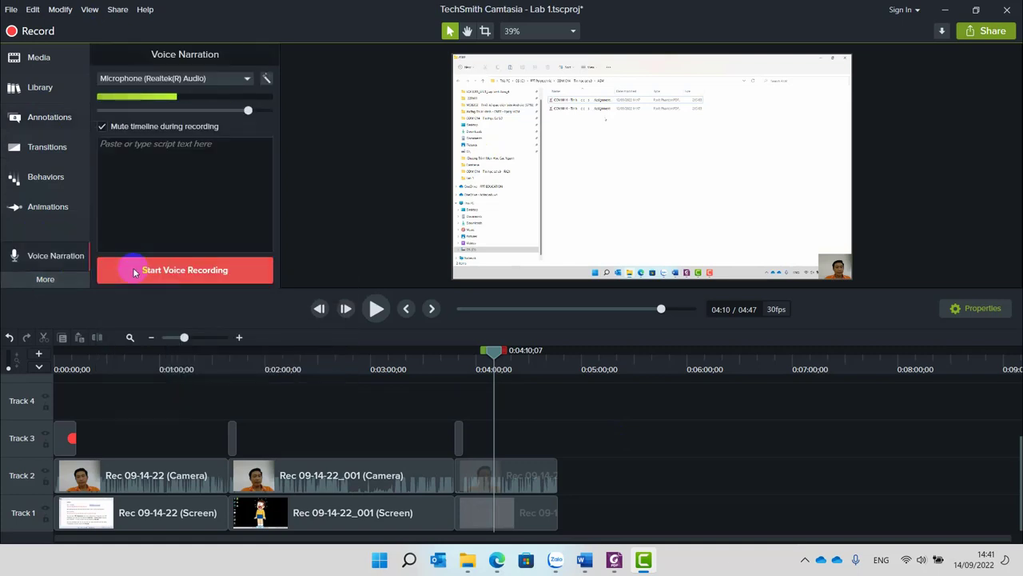
left_click(56, 280)
left_click(112, 337)
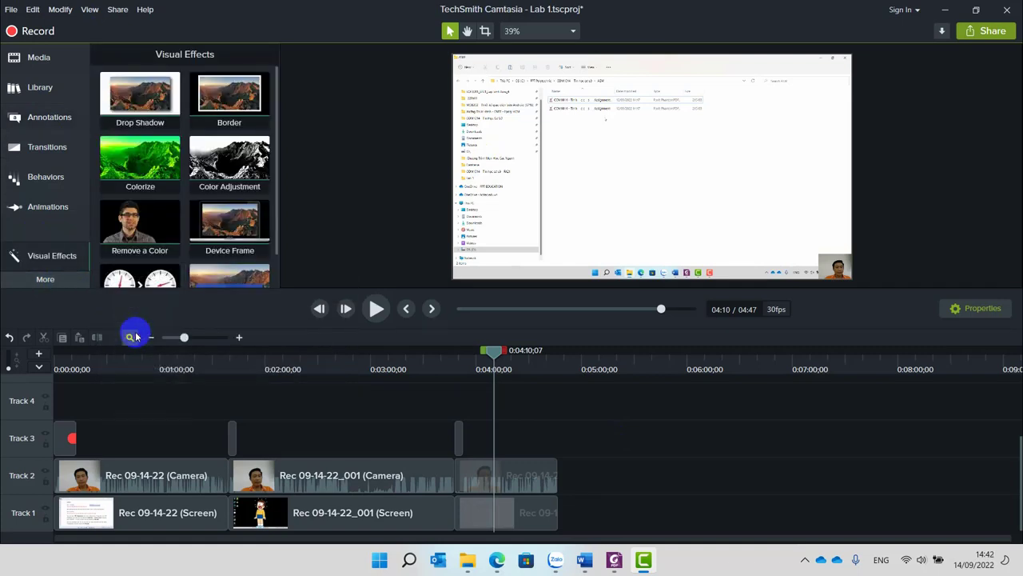
left_click(37, 281)
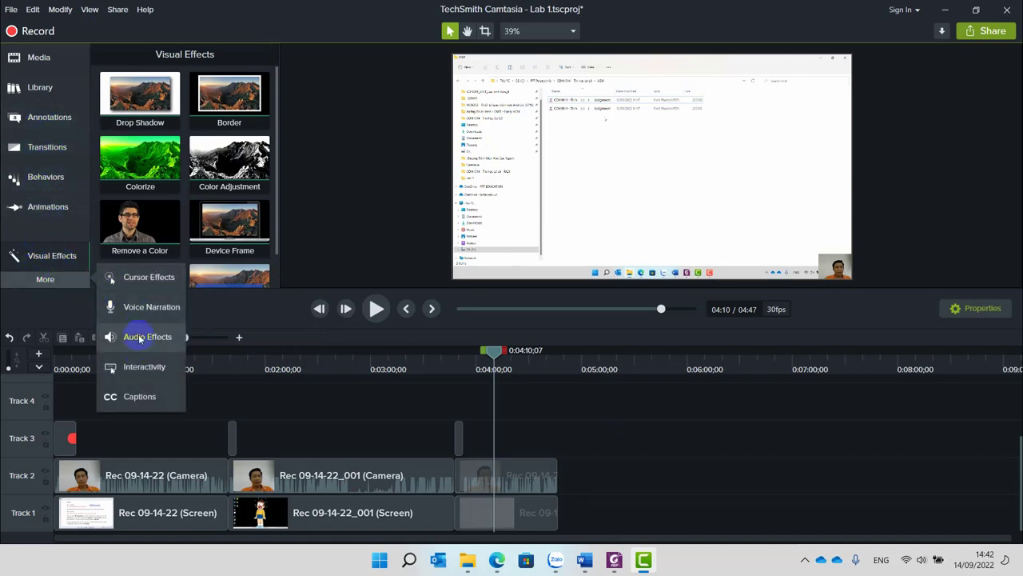
left_click(140, 339)
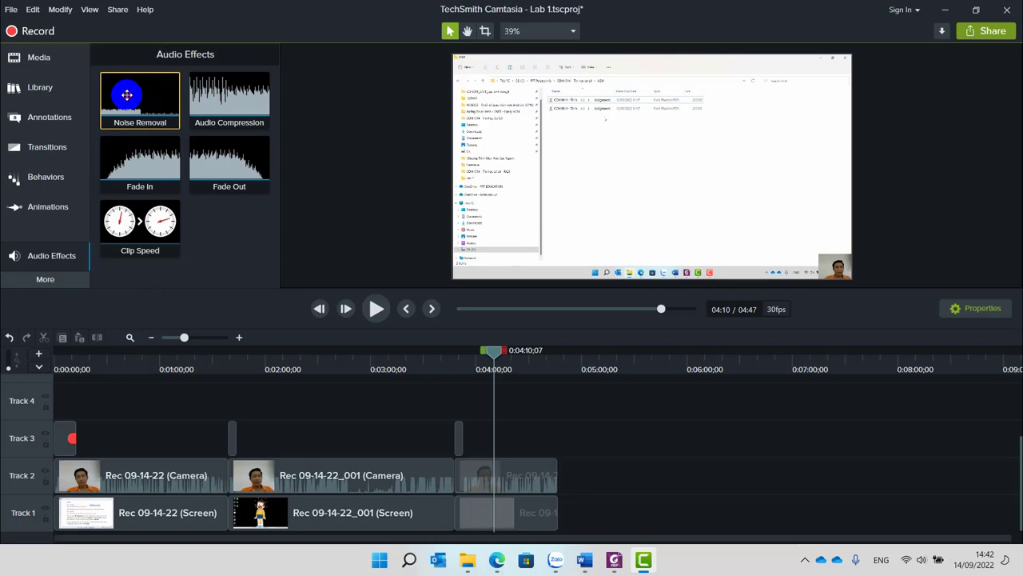
Apply Noise Removal to the later Track 2 camera clips and play from about 3:33 to check.
left_click_drag(126, 95, 549, 492)
mouse_move(478, 483)
left_mouse_down()
mouse_move(192, 482)
mouse_move(299, 473)
mouse_move(485, 486)
left_mouse_up()
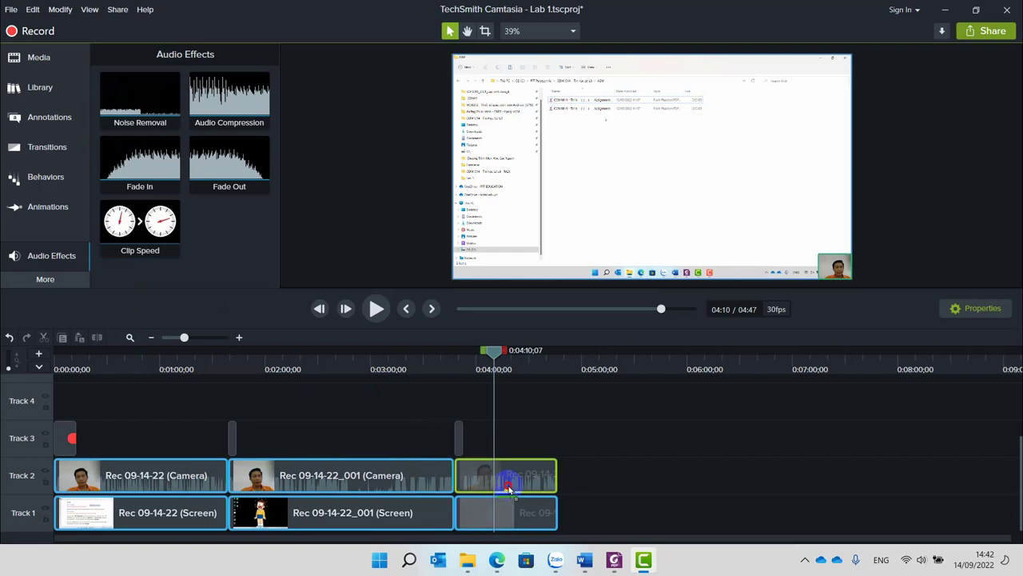
mouse_move(509, 486)
left_mouse_down()
mouse_move(511, 475)
mouse_move(500, 483)
left_mouse_up()
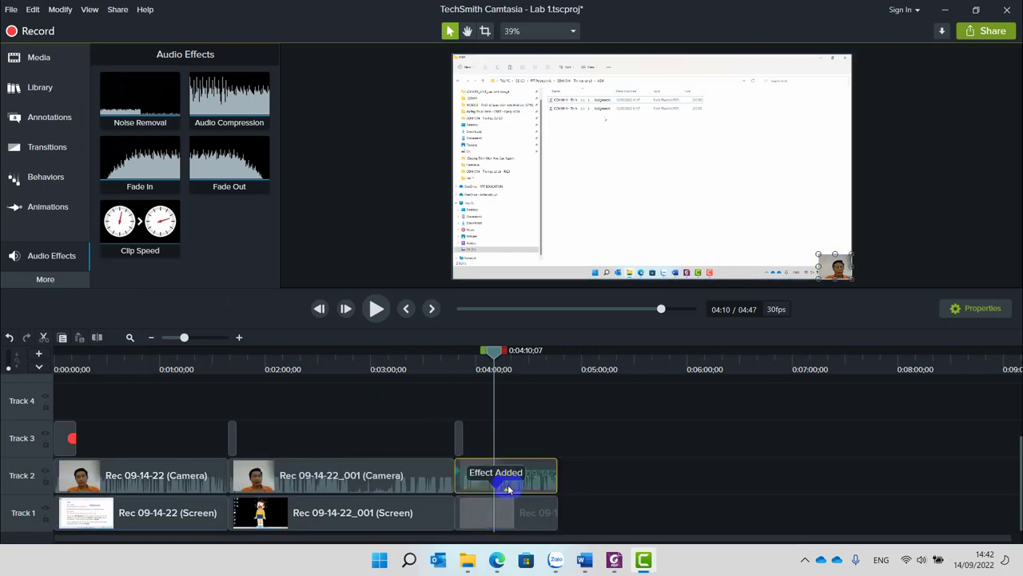
left_click_drag(487, 355, 445, 357)
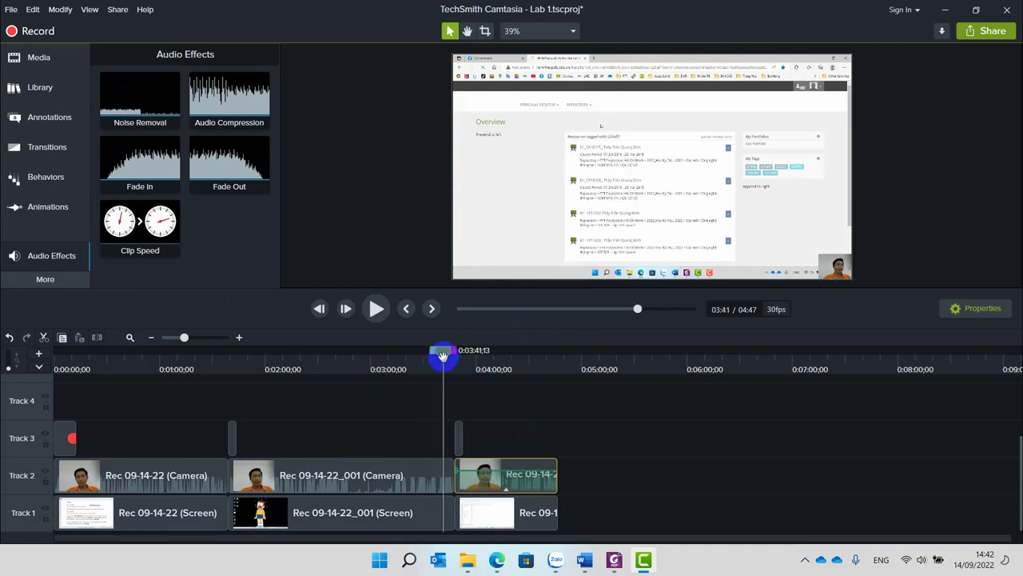
key("space")
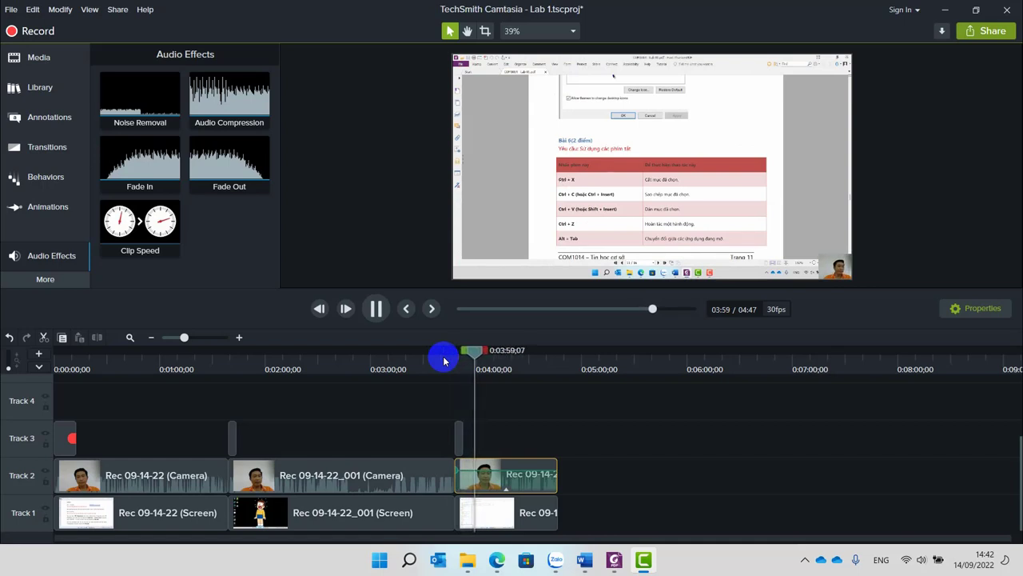
key("space")
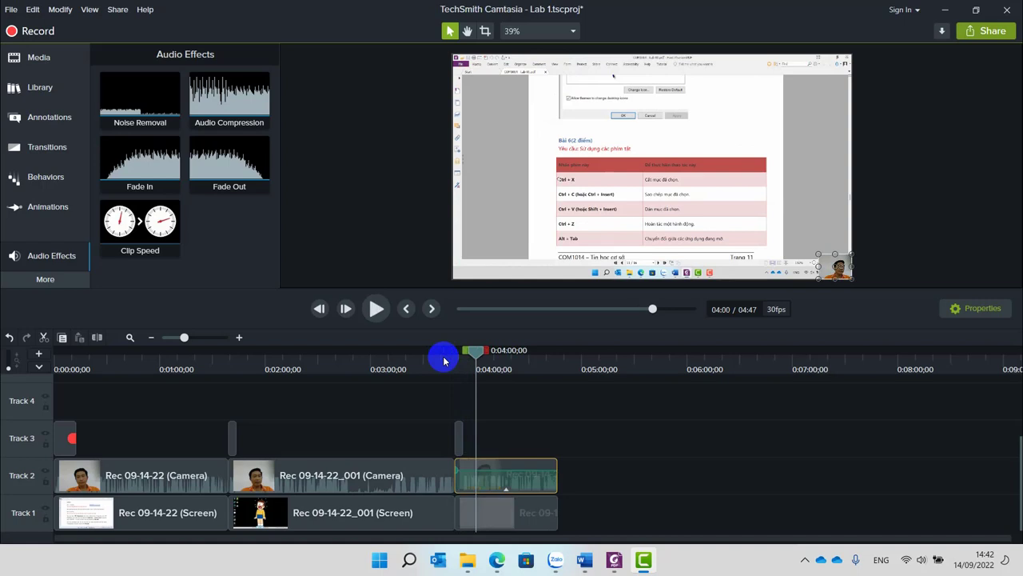
Apply Noise Removal to the Rec 09-14-22_001 and first camera clips, then resume playback near 4:19.
left_click_drag(141, 90, 370, 488)
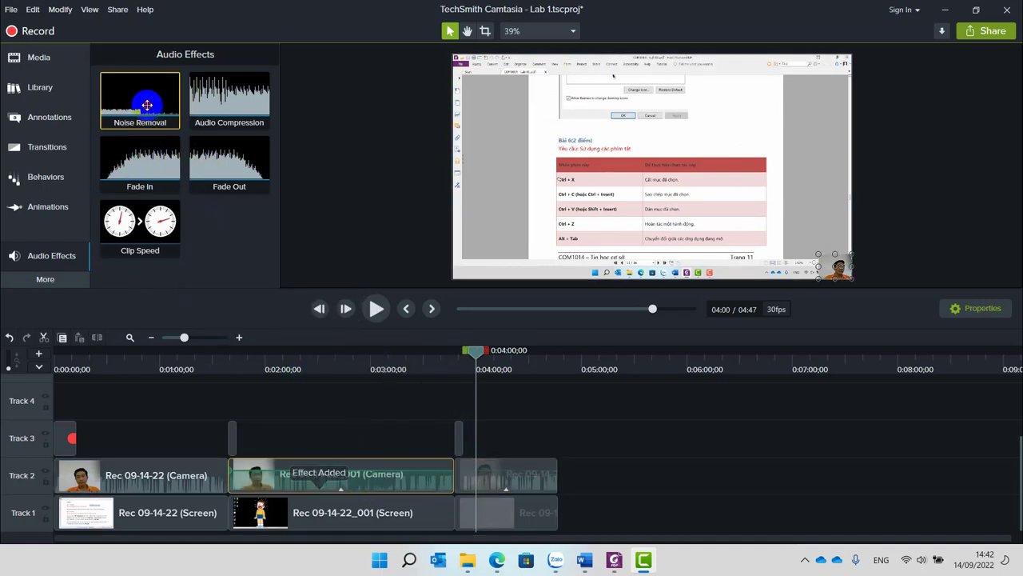
left_click_drag(144, 102, 142, 486)
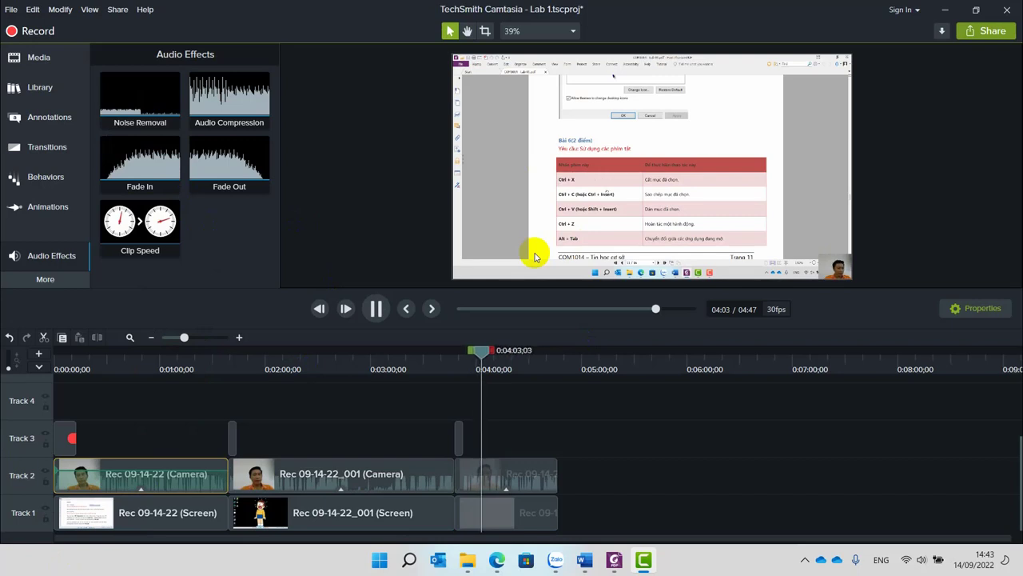
key("space")
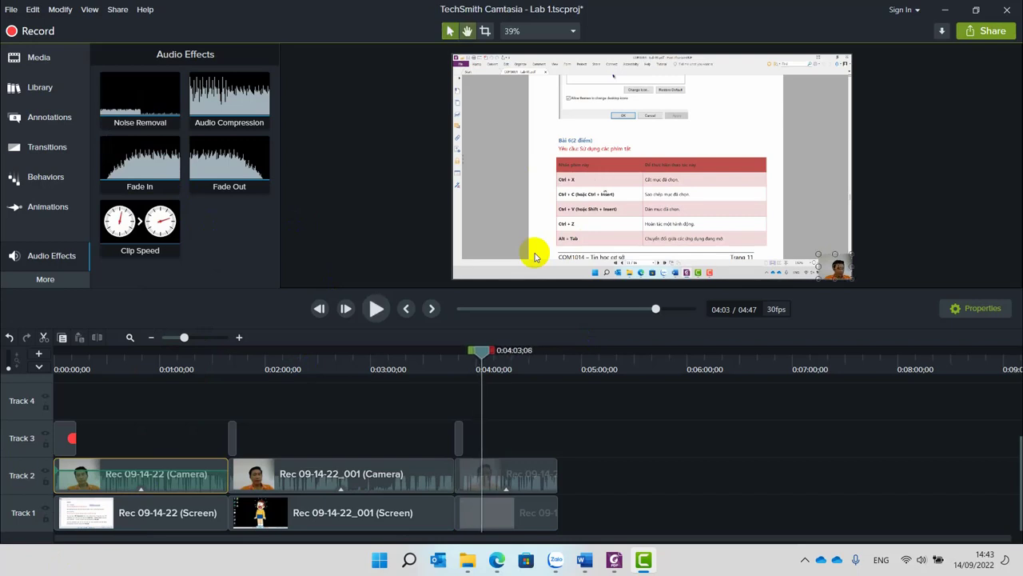
key("space")
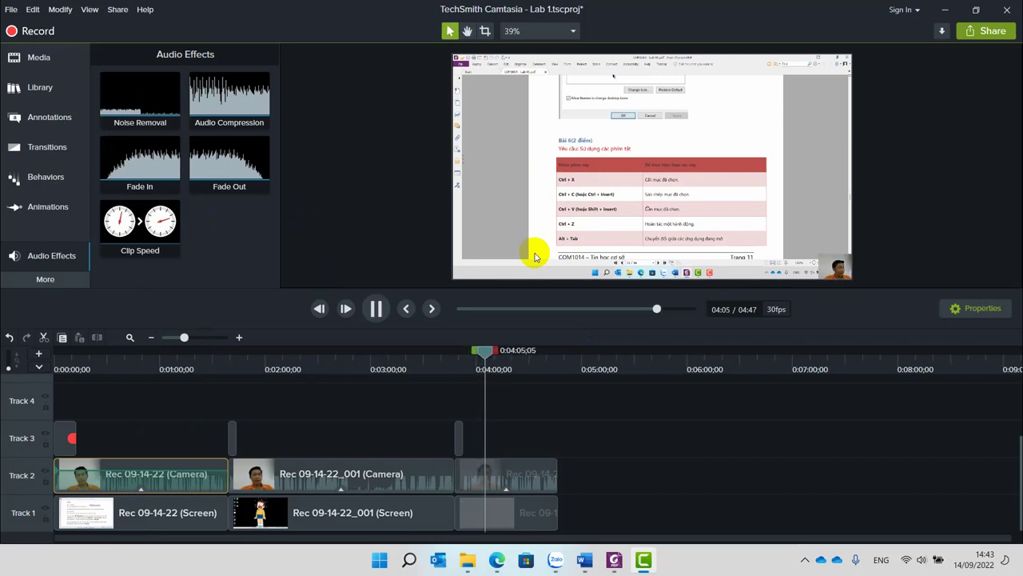
left_click_drag(487, 357, 510, 361)
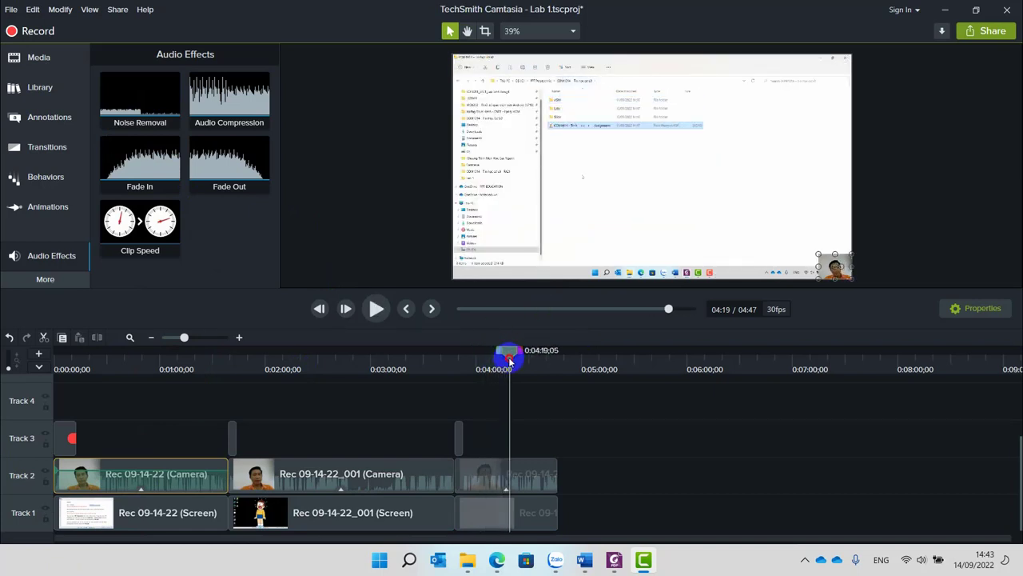
key("space")
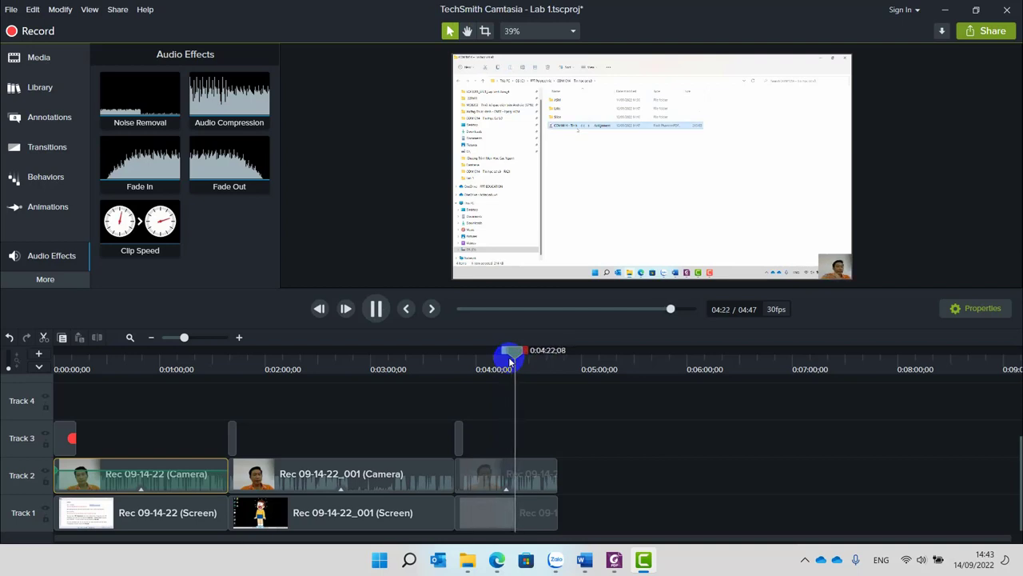
Zoom the timeline around 4:22, play that section, and stop the playhead at 0:04:23;14.
scroll(528, 491, "up", 3)
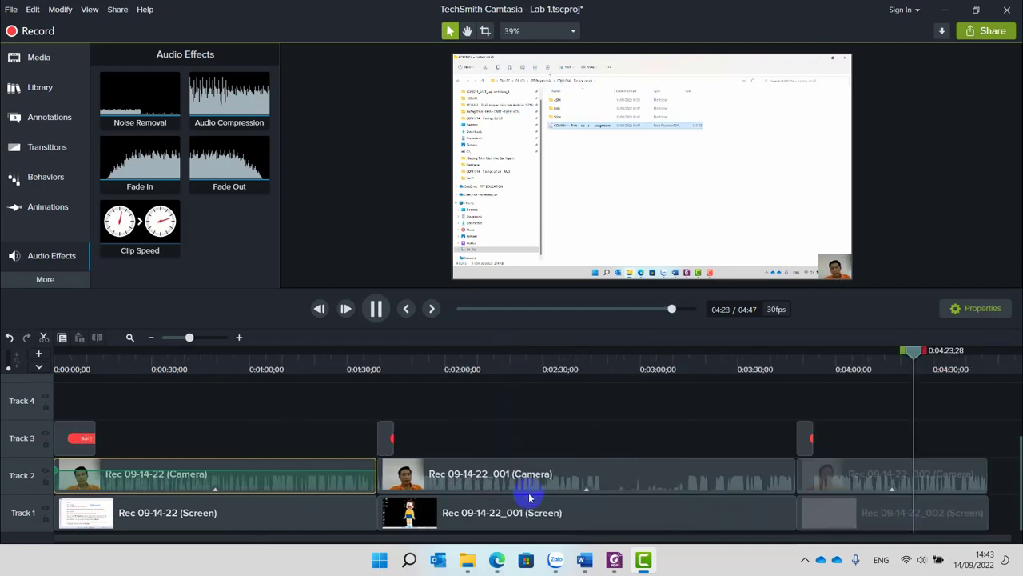
left_click_drag(884, 349, 873, 387)
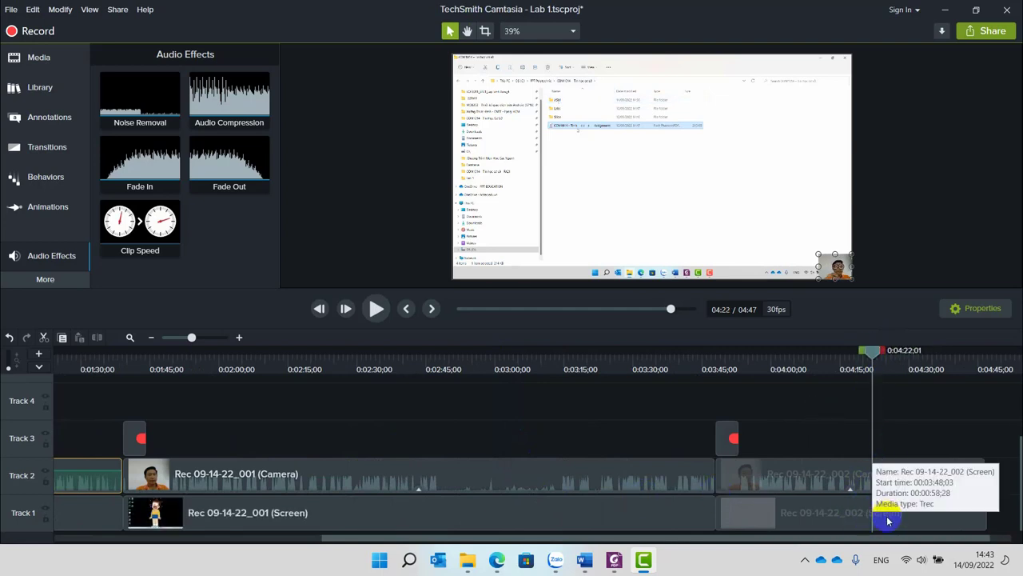
scroll(885, 512, "up", 3)
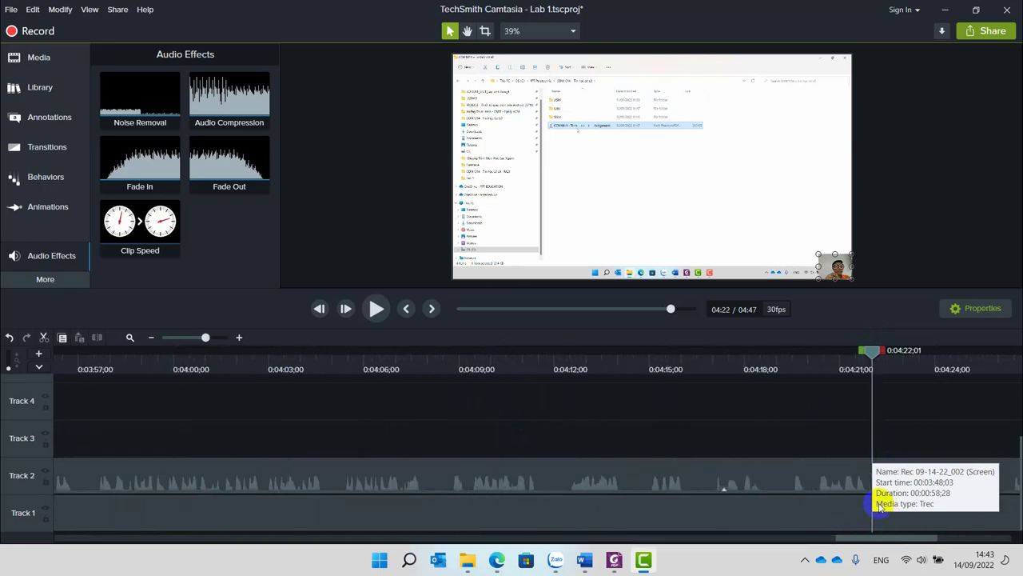
left_click_drag(932, 536, 939, 544)
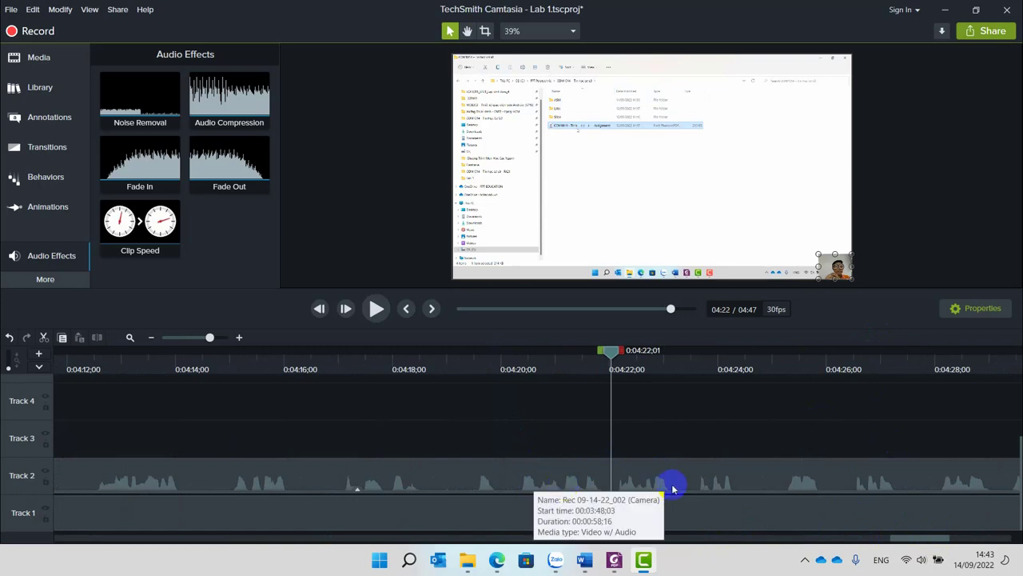
scroll(673, 486, "up", 1)
scroll(673, 486, "up", 3)
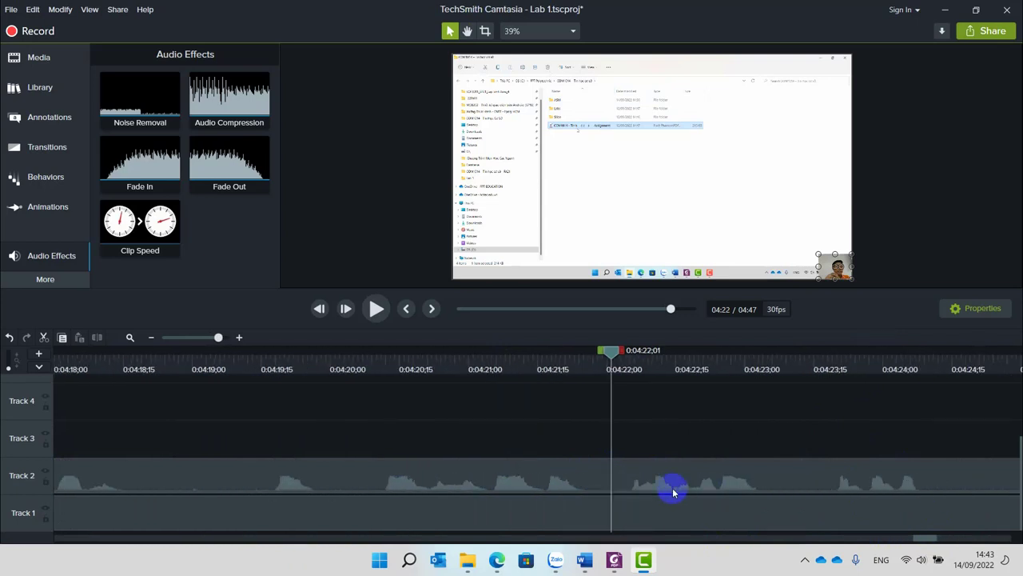
key("space")
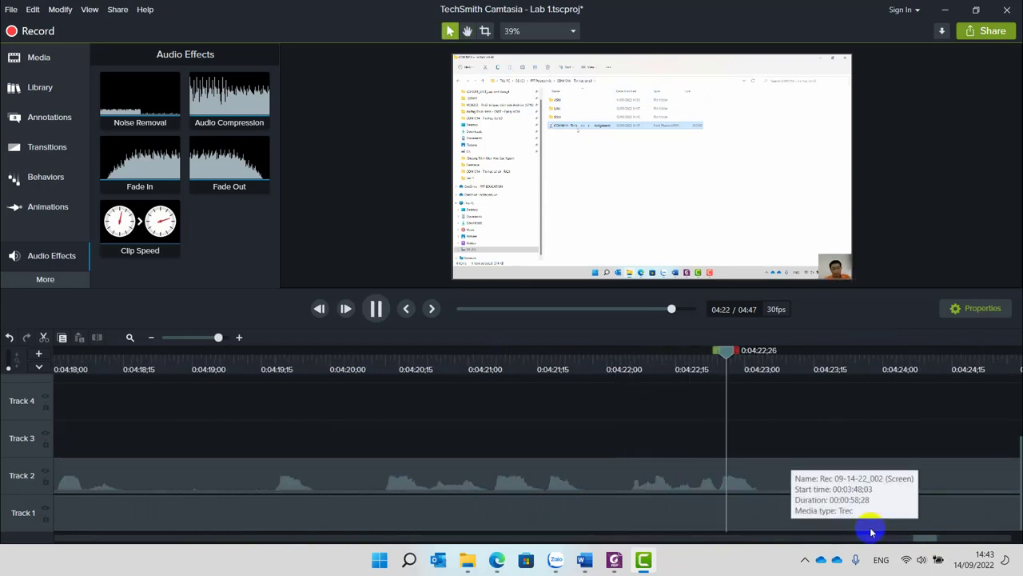
left_click(821, 408)
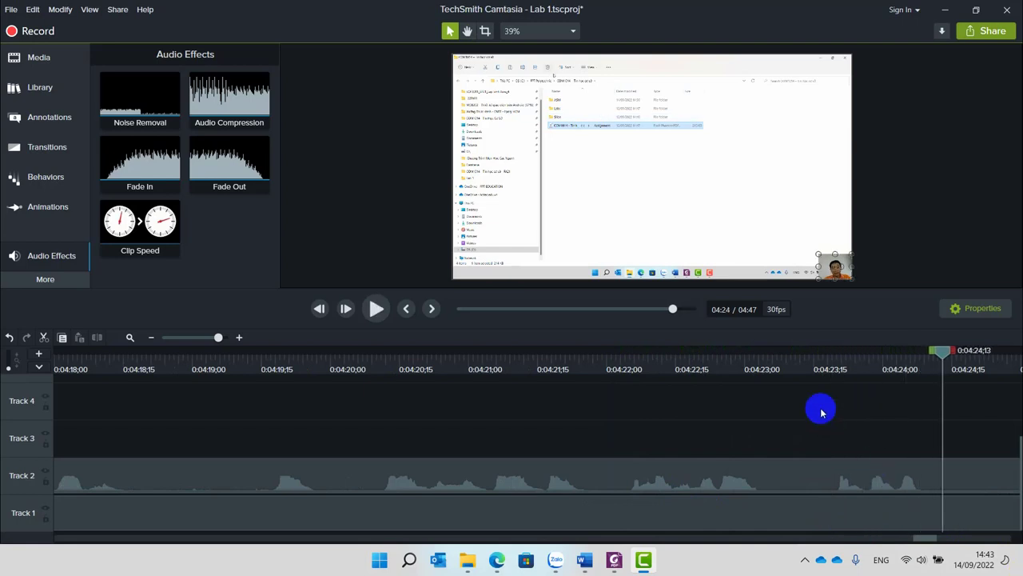
left_click_drag(941, 350, 811, 361)
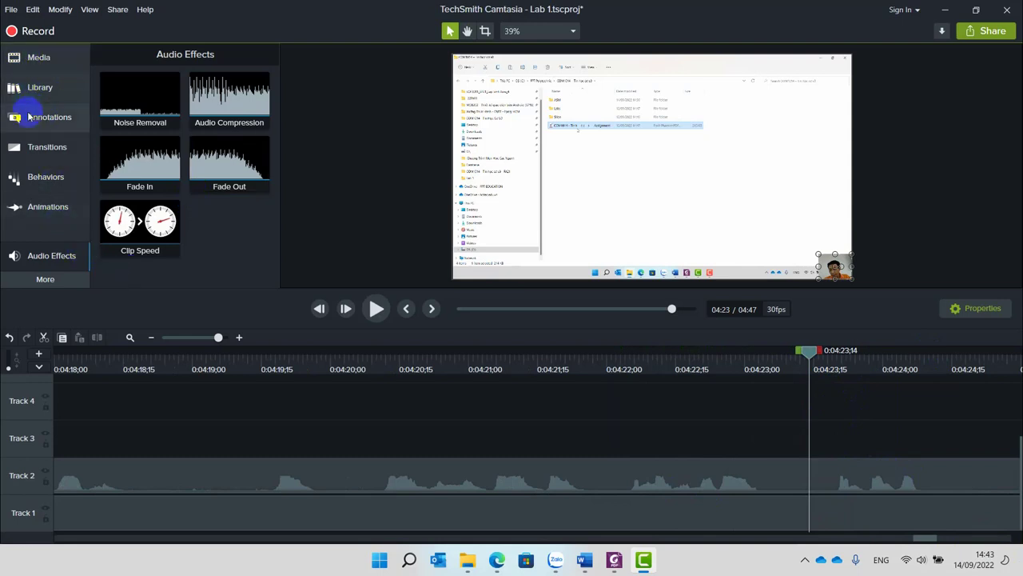
left_click(28, 117)
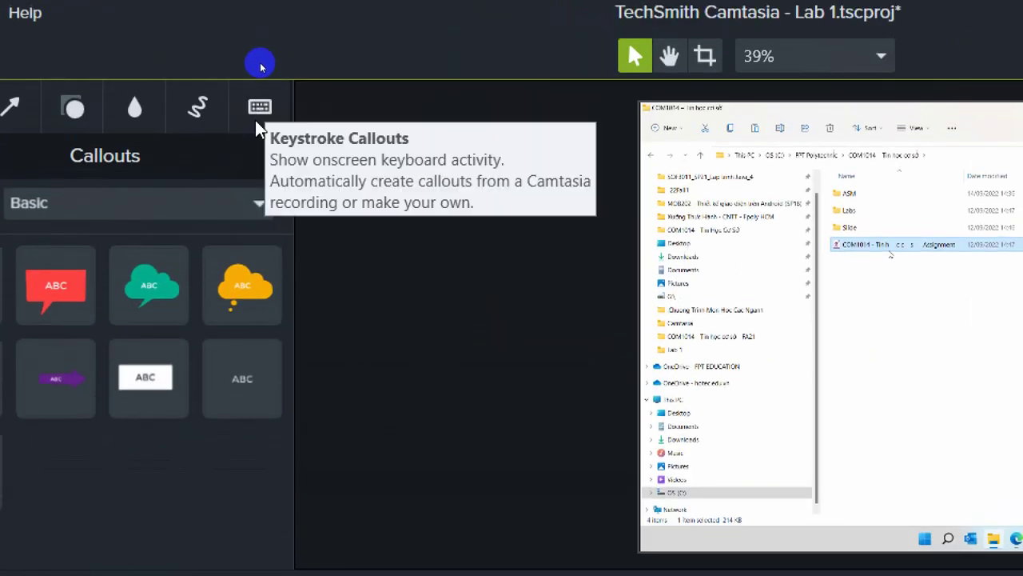
From Keystroke Callouts, drop a Ctrl+A callout onto Track 3 at 04:23;14 and open its context menu.
left_click(256, 122)
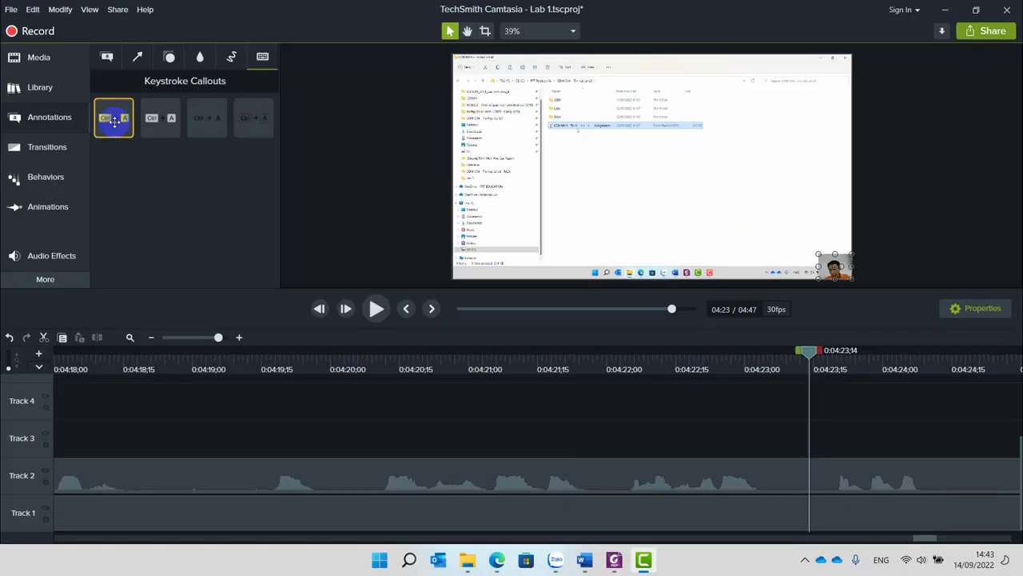
left_click_drag(114, 120, 687, 196)
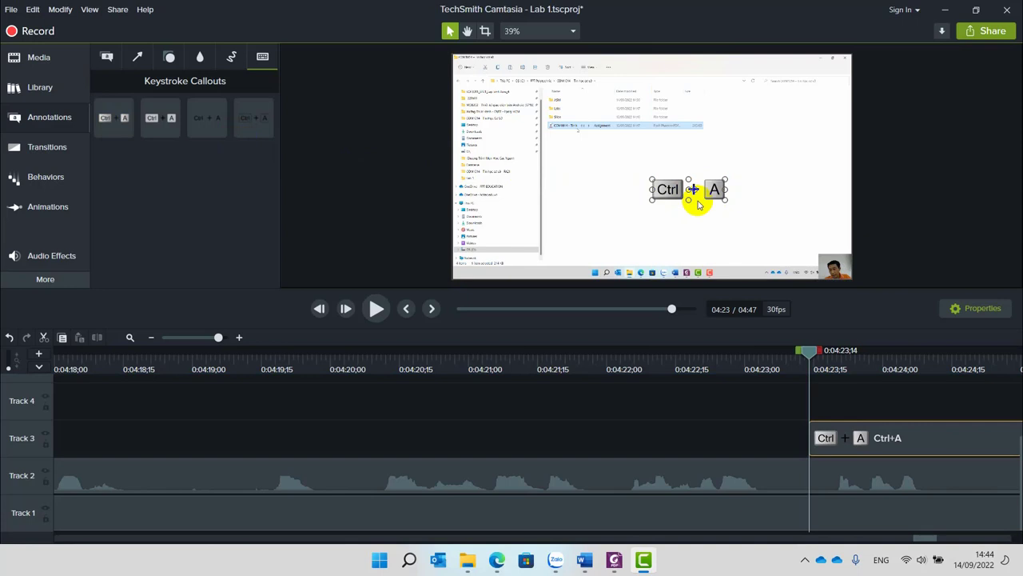
right_click(669, 192)
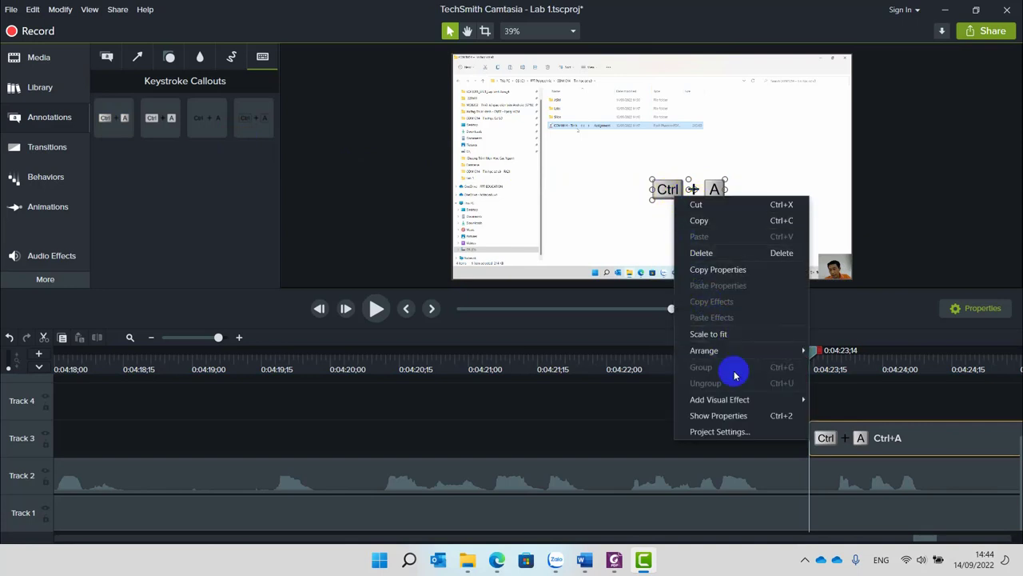
Toggle the Ctrl+A callout's Keystroke properties (Style Traditional, Keys Ctrl+A) on, off and back on.
left_click(731, 416)
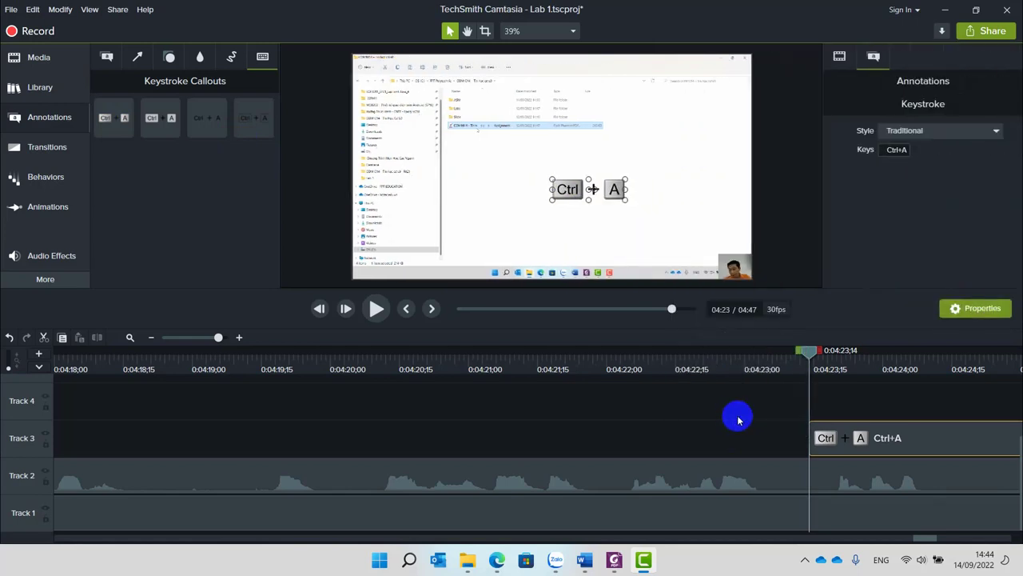
right_click(575, 196)
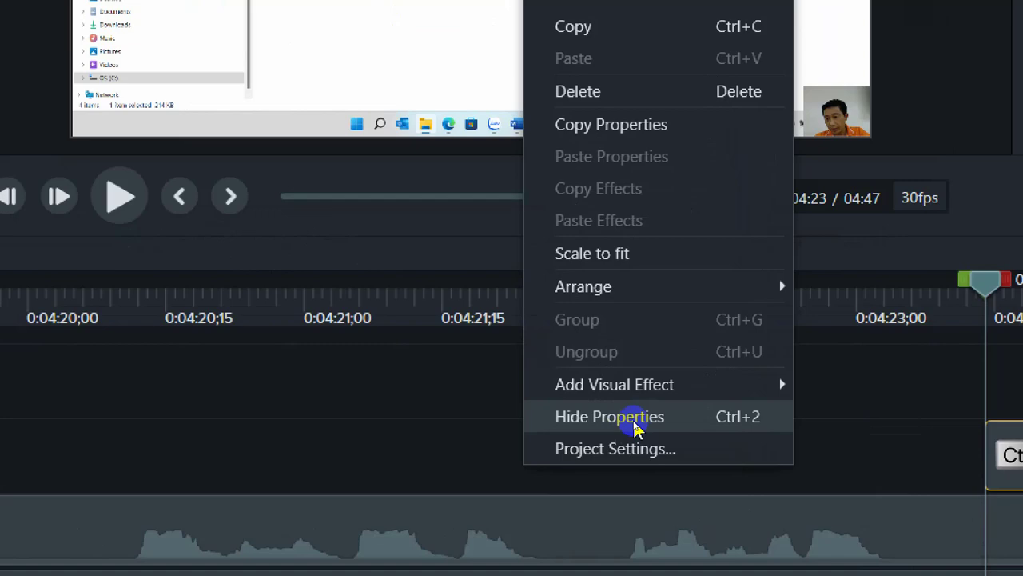
left_click(636, 429)
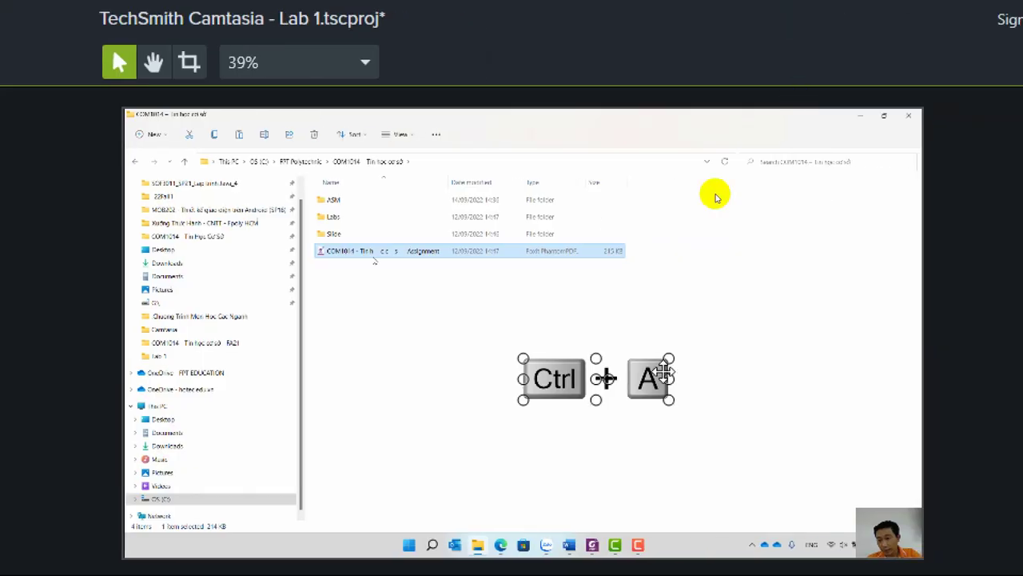
right_click(569, 387)
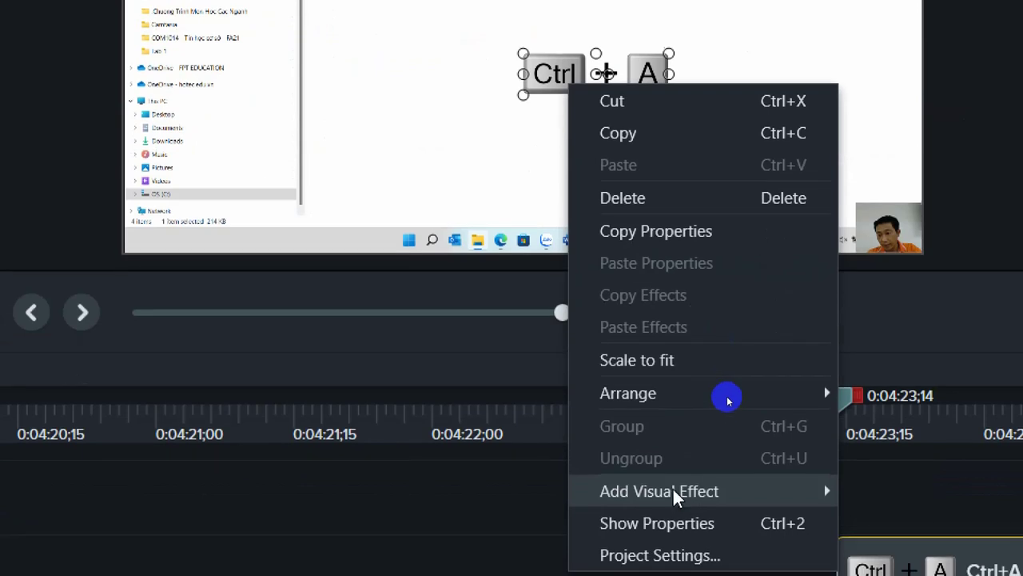
left_click(647, 524)
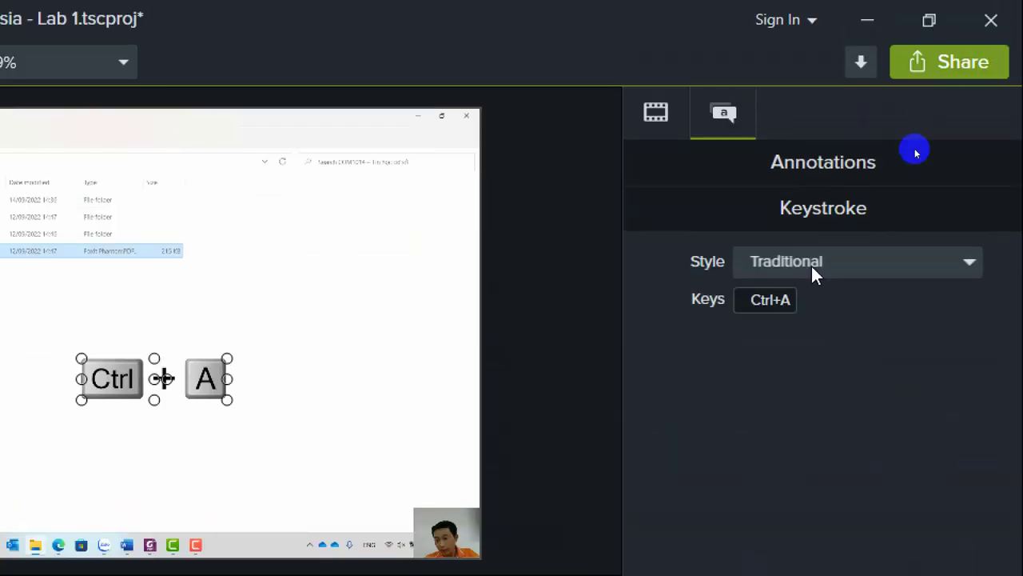
Try Ctrl+Shift+X and Ctrl+Alt+Shift+X in the callout's Keys field, then settle on Ctrl+X.
left_click(765, 308)
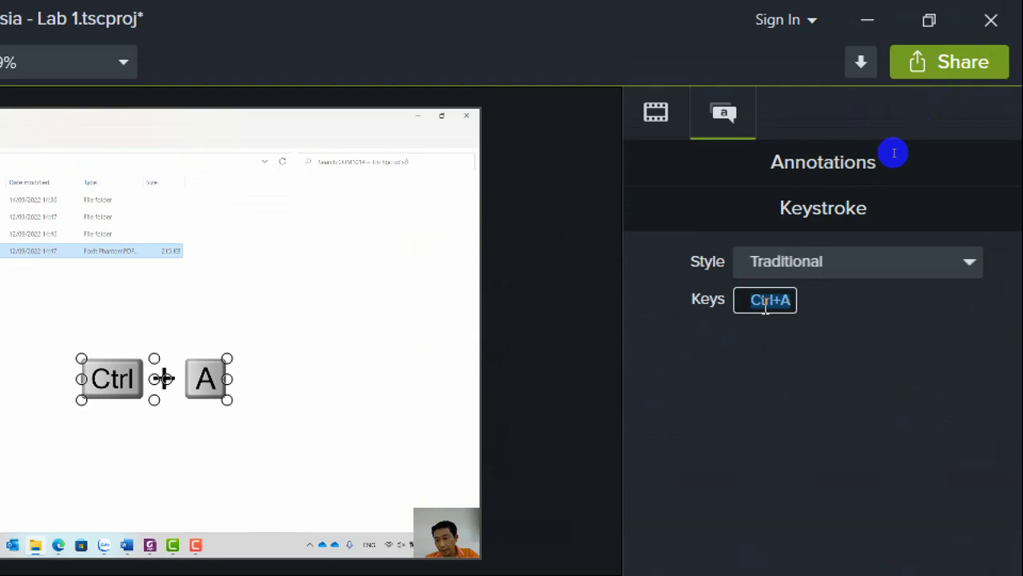
key("ctrl+x")
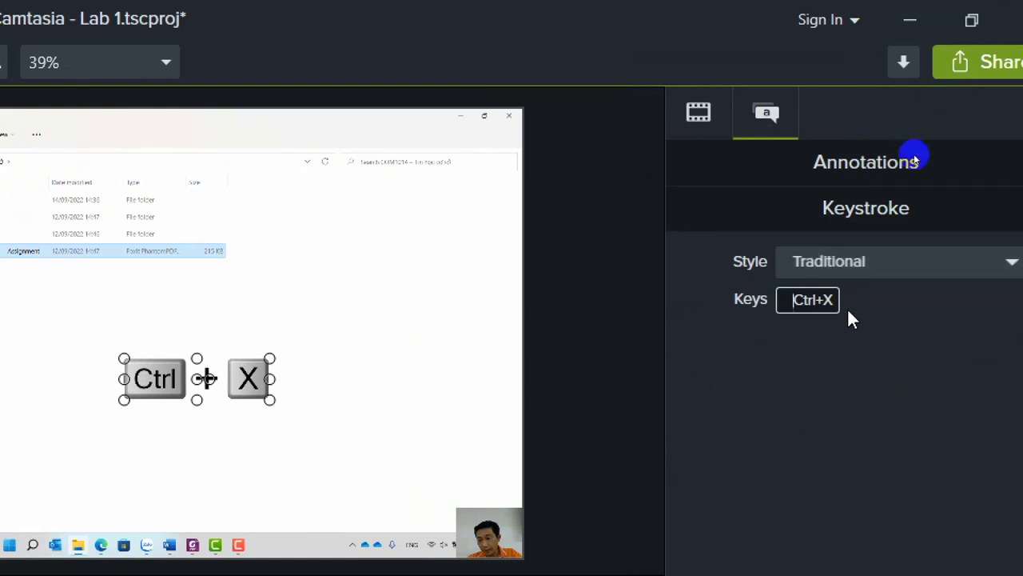
key("ctrl+shift")
key("ctrl+shift+x")
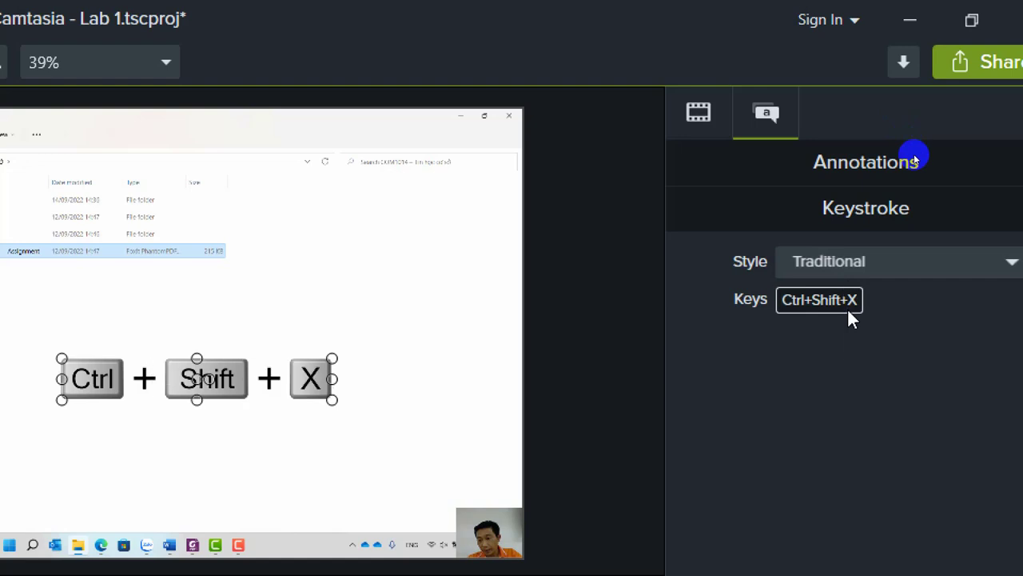
key("ctrl+alt+shift")
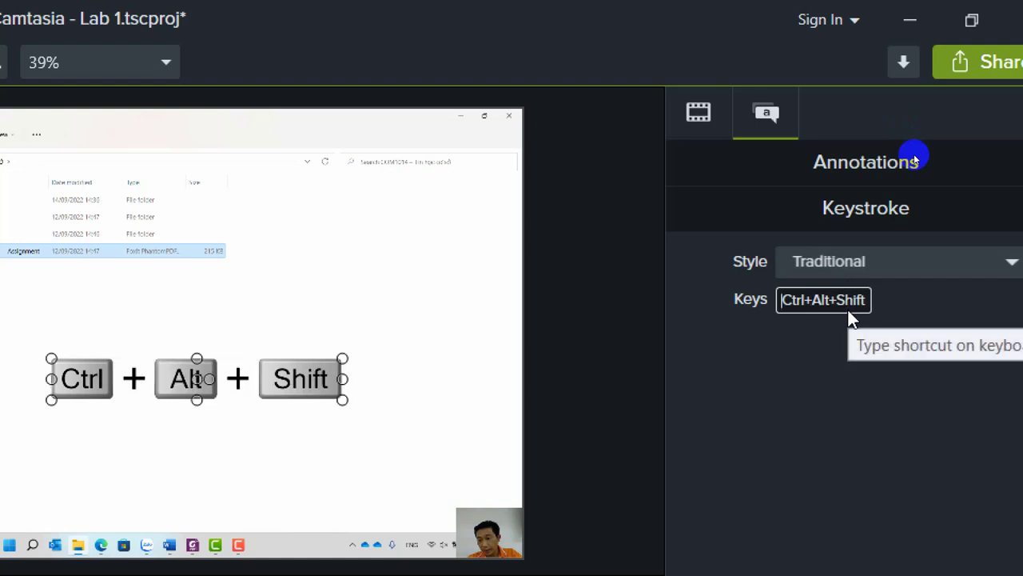
key("ctrl+alt+shift+x")
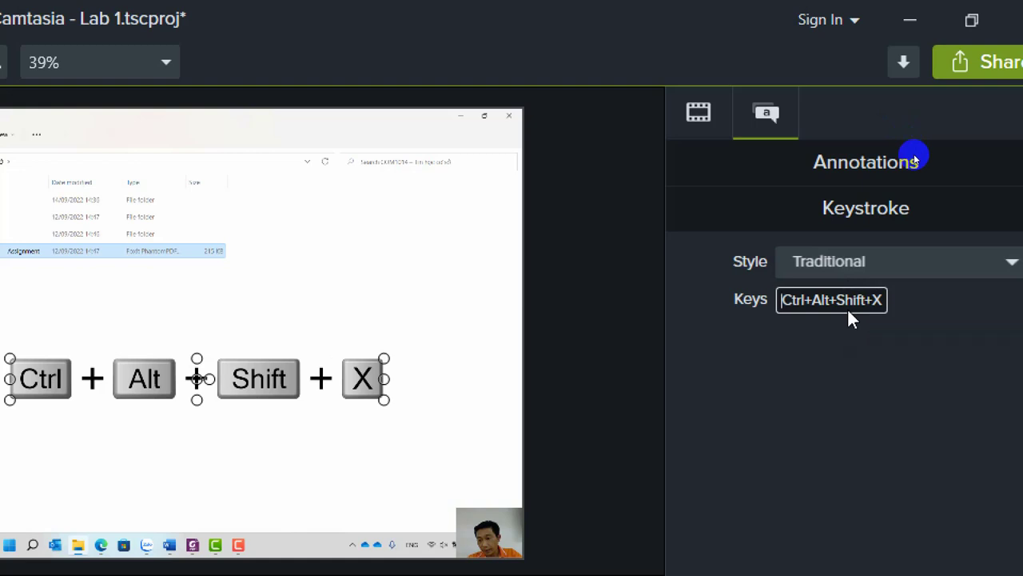
key("ctrl+x")
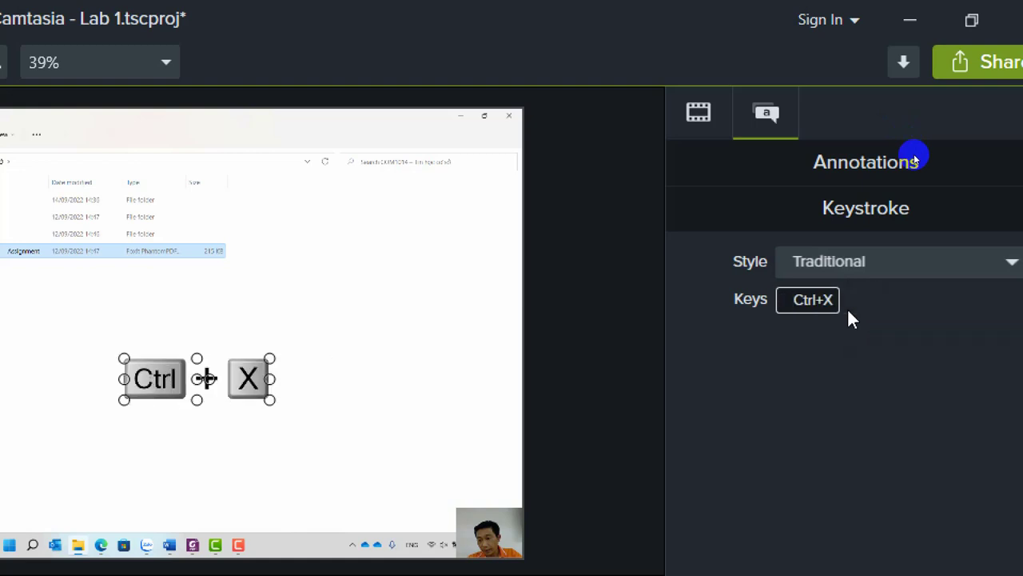
key("ctrl")
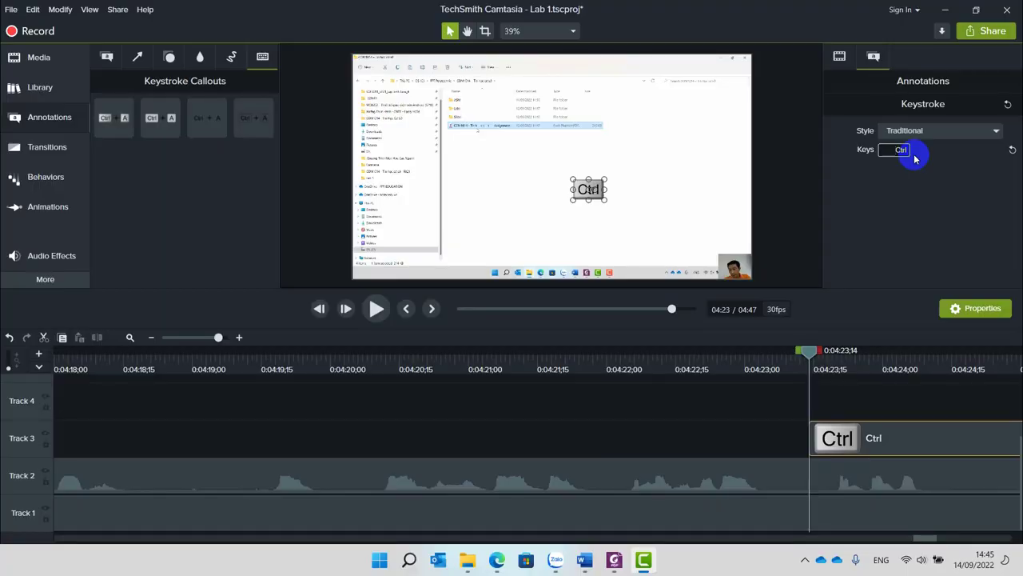
key("ctrl+x")
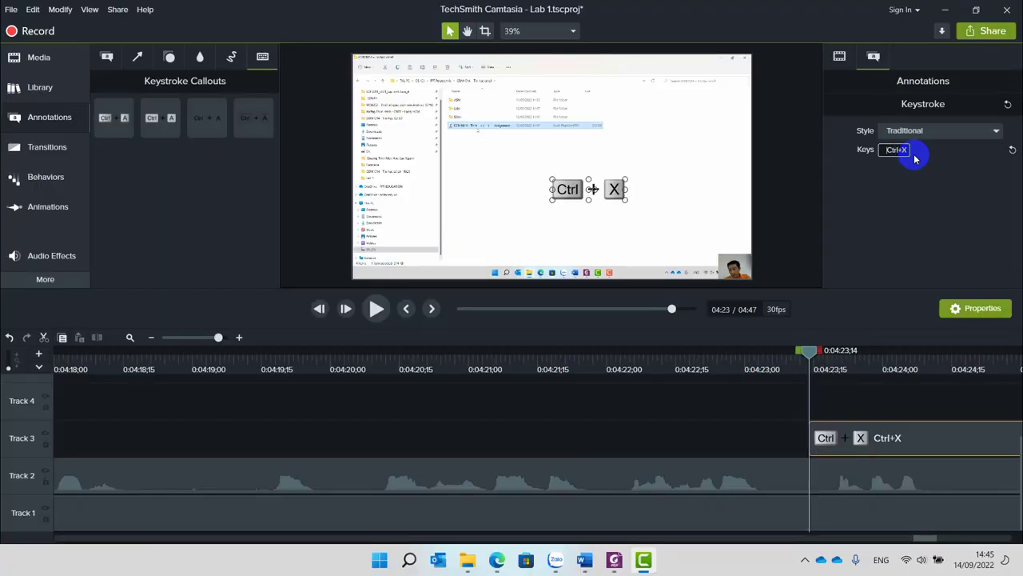
left_click(694, 199)
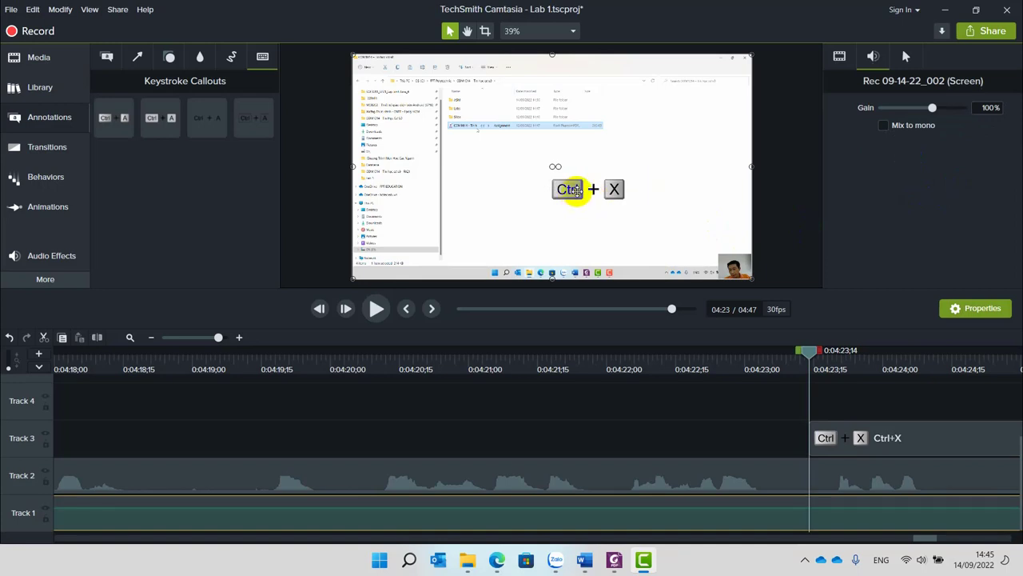
Preview playback around 0:04:26 to check the Ctrl+X callout's timing.
key("space")
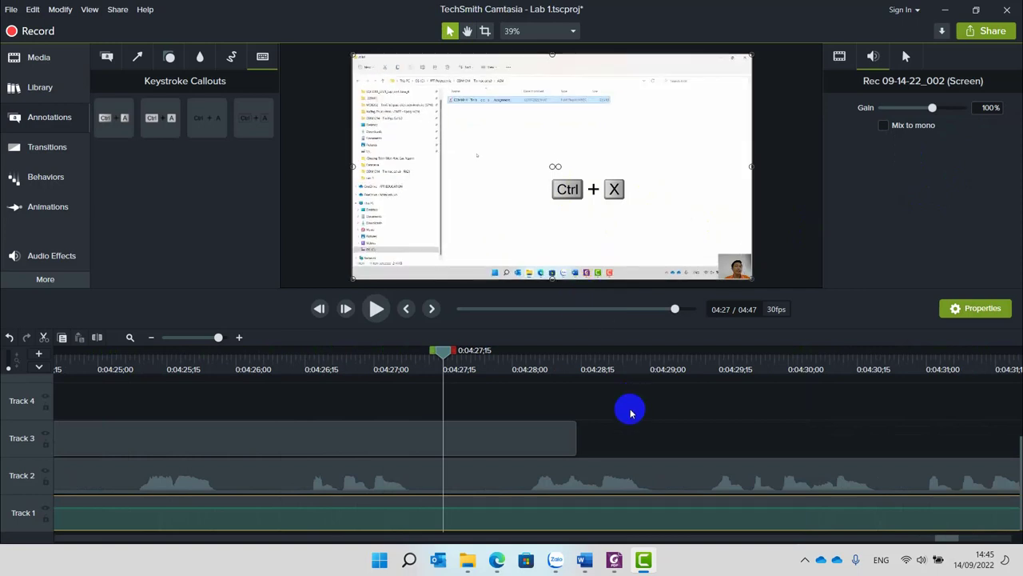
scroll(628, 411, "down", 1)
scroll(592, 436, "down", 1)
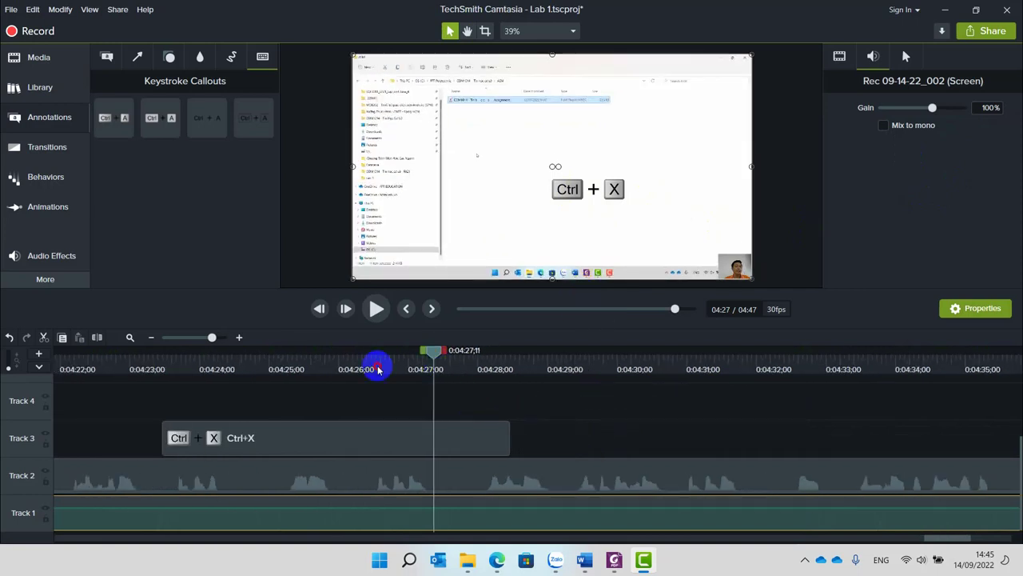
left_click(338, 370)
key("space")
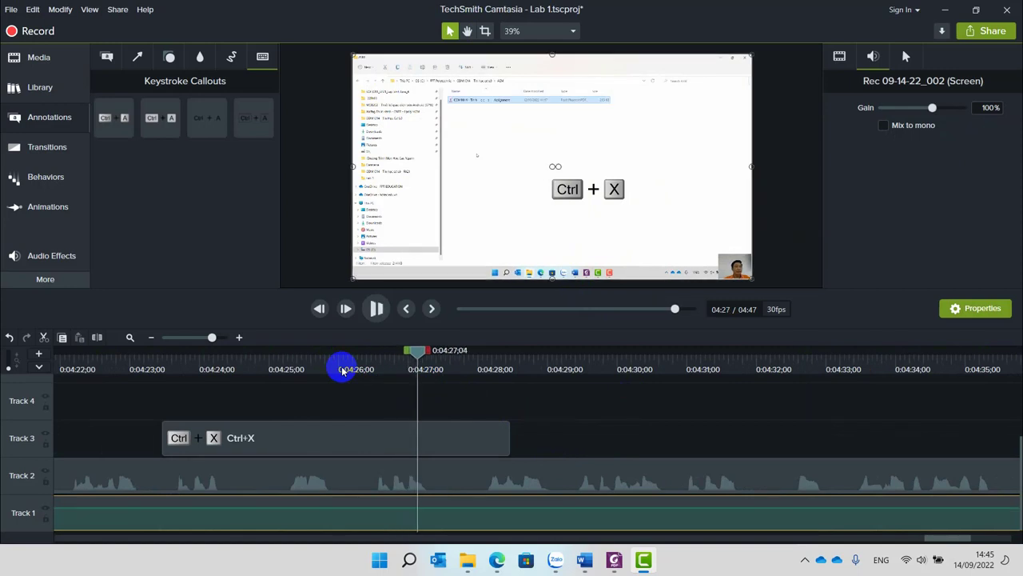
key("space")
Place the playhead at 0:04:26;06 and trim the Ctrl+X callout to end there.
left_click_drag(426, 358, 353, 354)
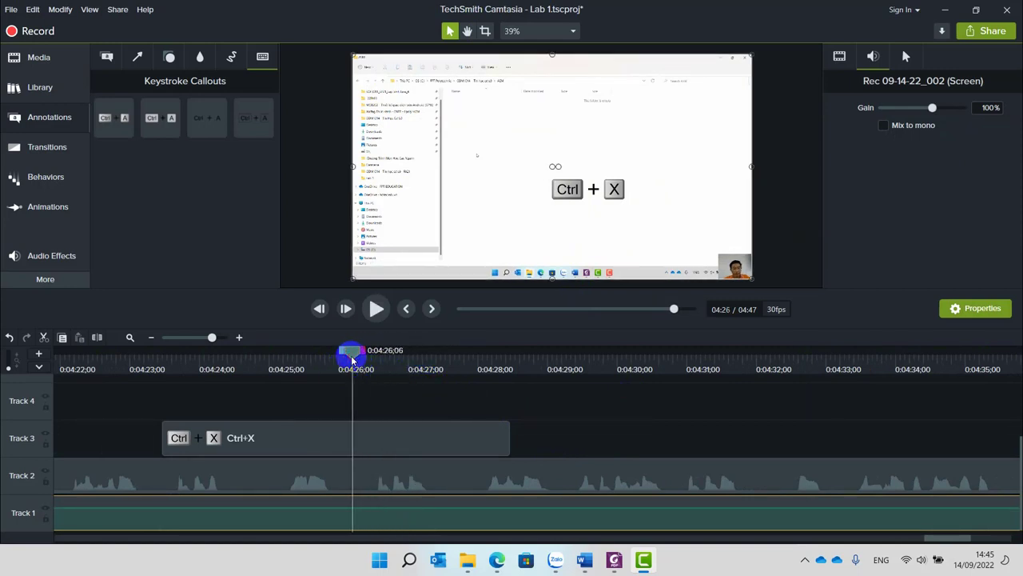
left_click(498, 444)
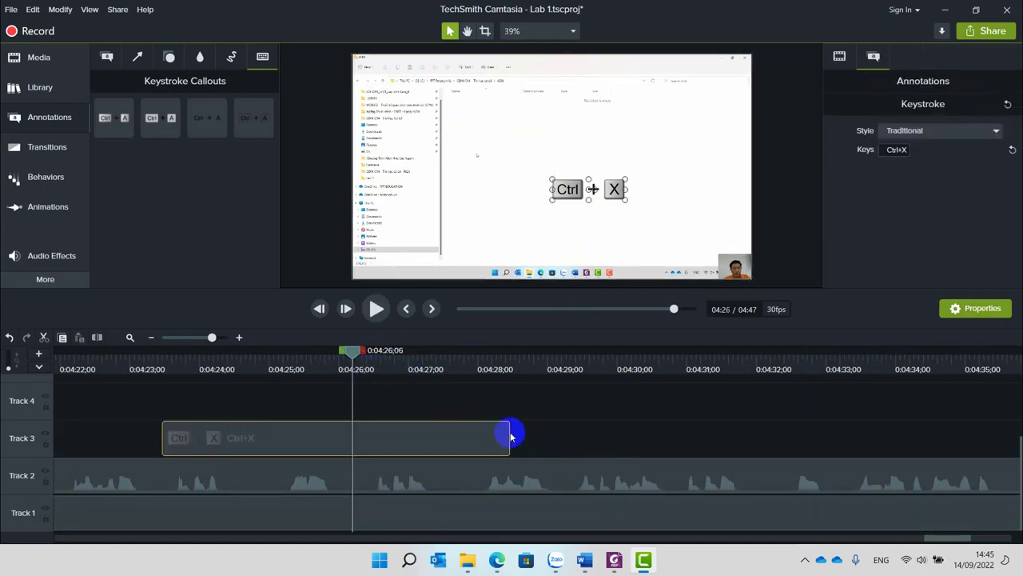
left_click_drag(508, 434, 352, 434)
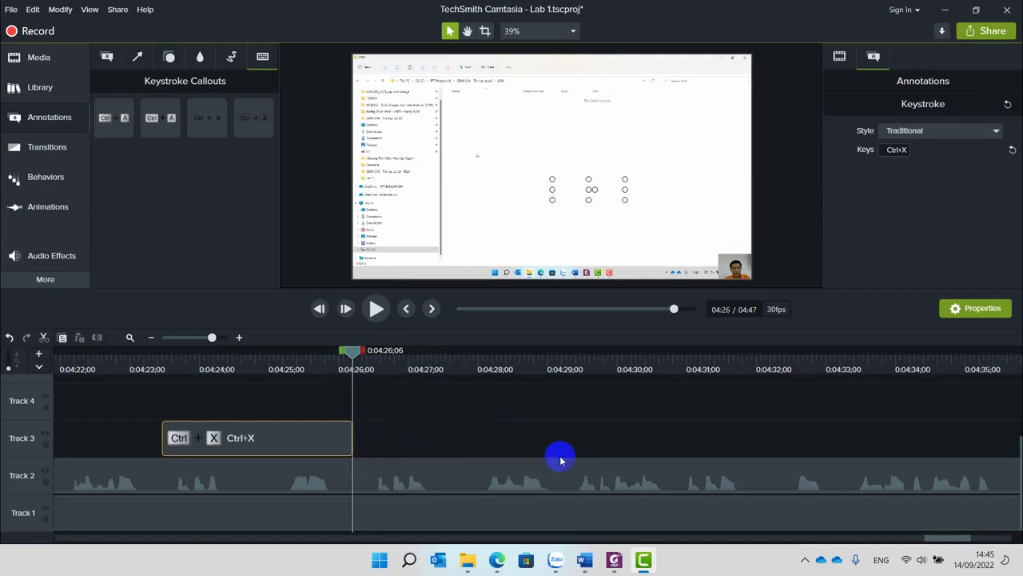
Add a new keystroke callout at 0:04:26;06 on Track 3 showing Ctrl+V.
left_click_drag(112, 118, 333, 460)
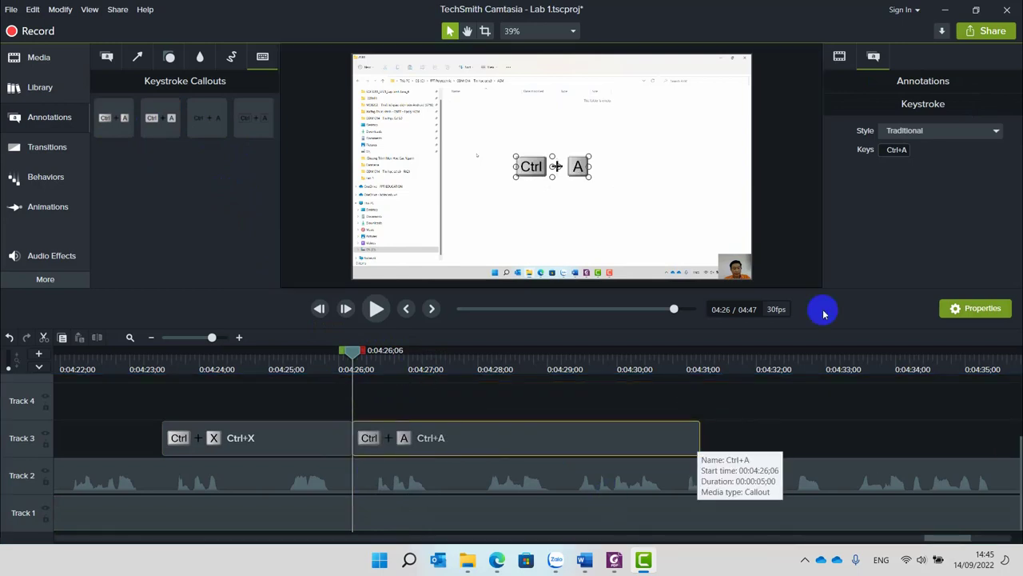
left_click(900, 152)
key("ctrl")
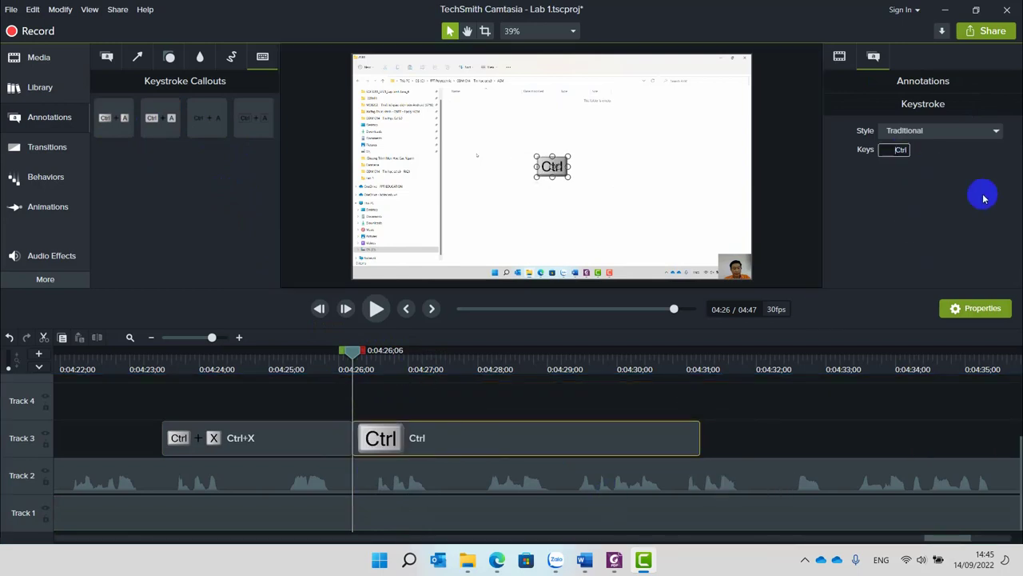
key("ctrl+v")
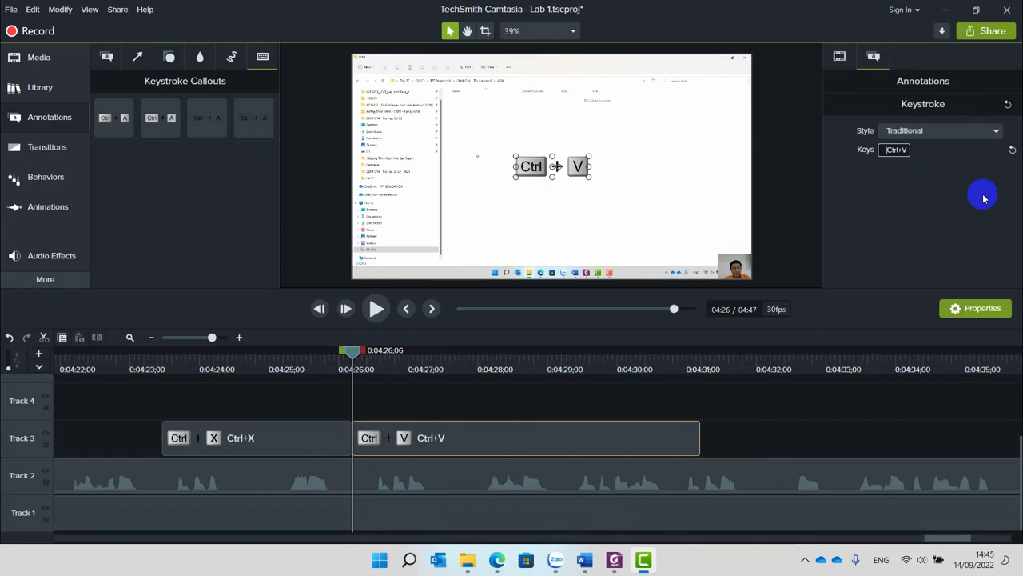
key("space")
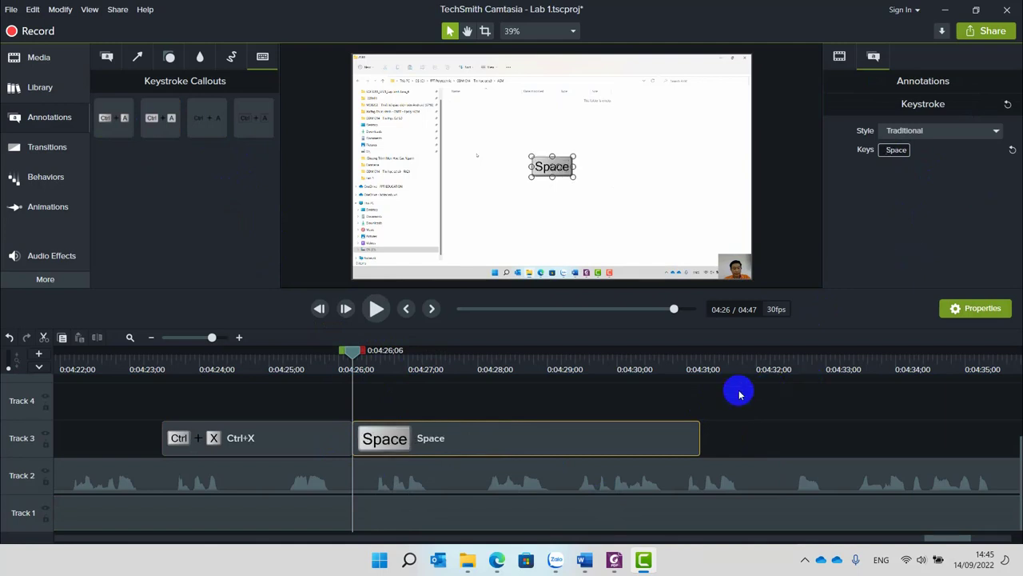
key("ctrl")
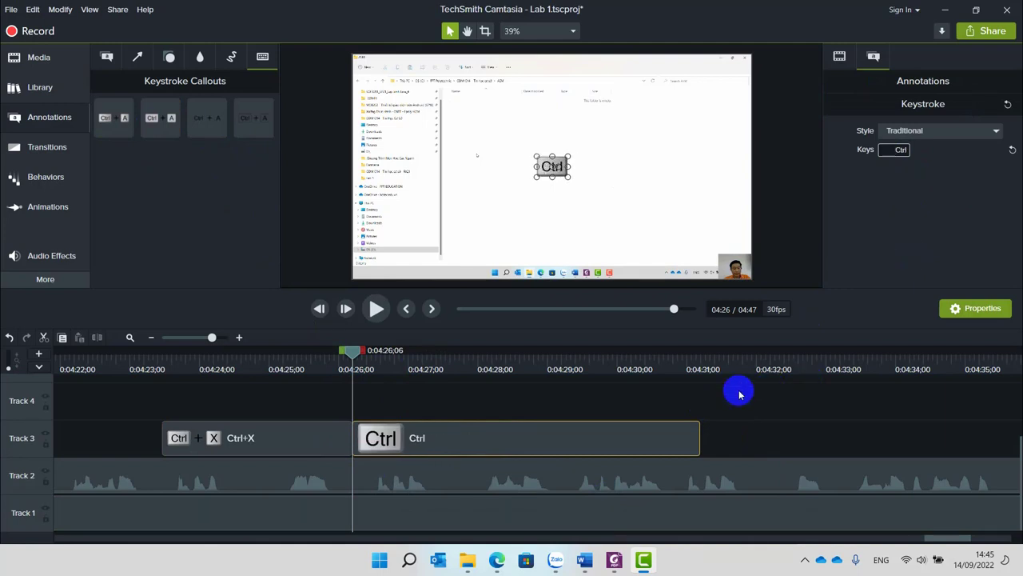
key("ctrl+v")
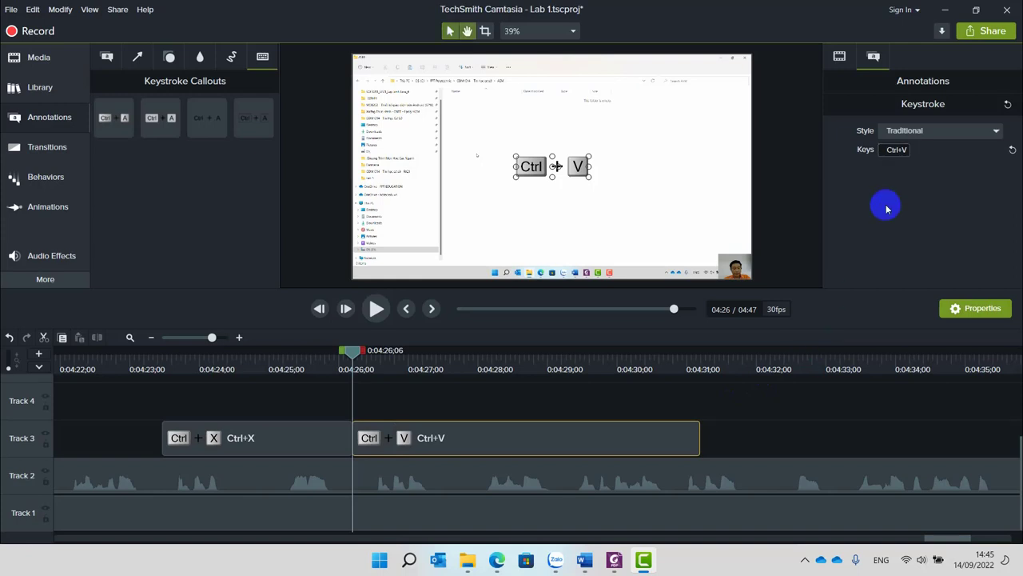
Preview the Ctrl+V callout and move the playhead to 0:04:29;03.
key("space")
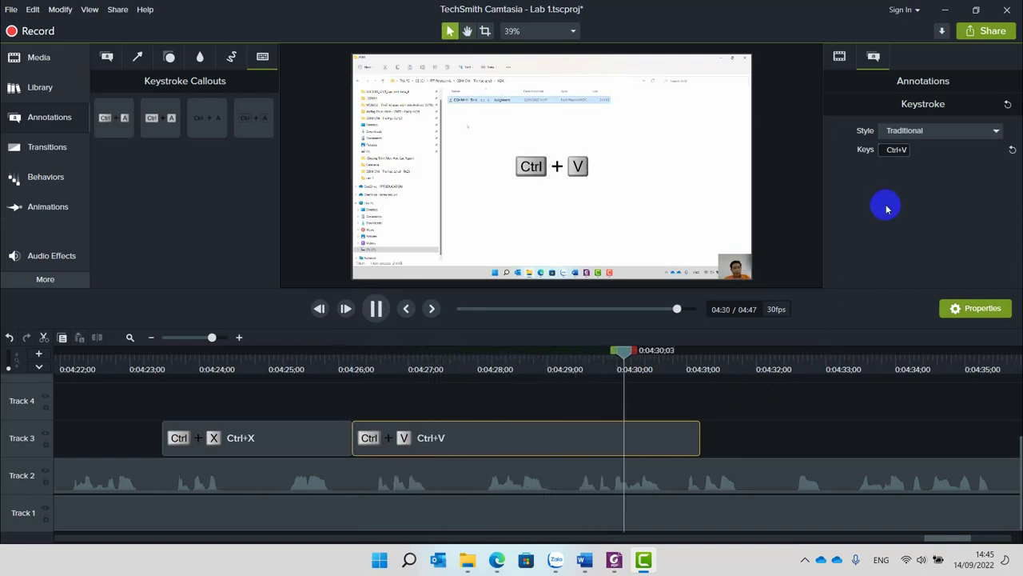
key("space")
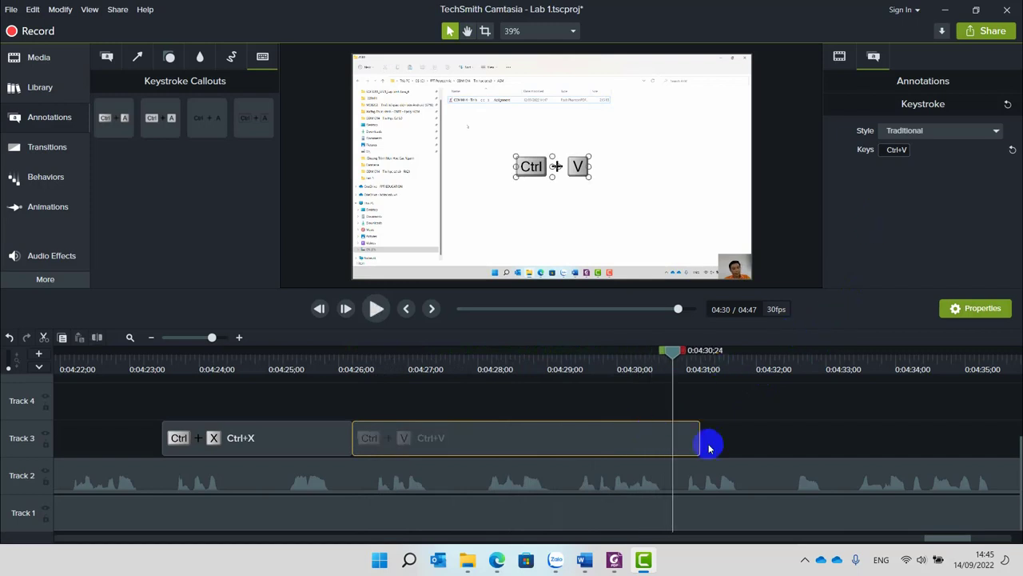
left_click_drag(659, 352, 551, 362)
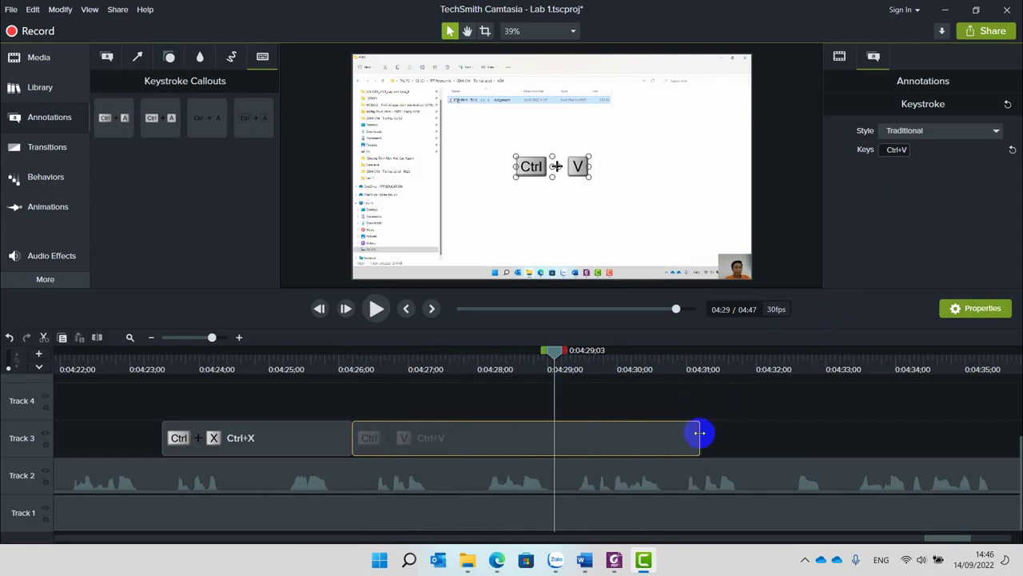
End Ctrl+V at 0:04:29;03, add a Ctrl+C callout after it, and trim it to about three seconds.
left_click_drag(699, 432, 553, 447)
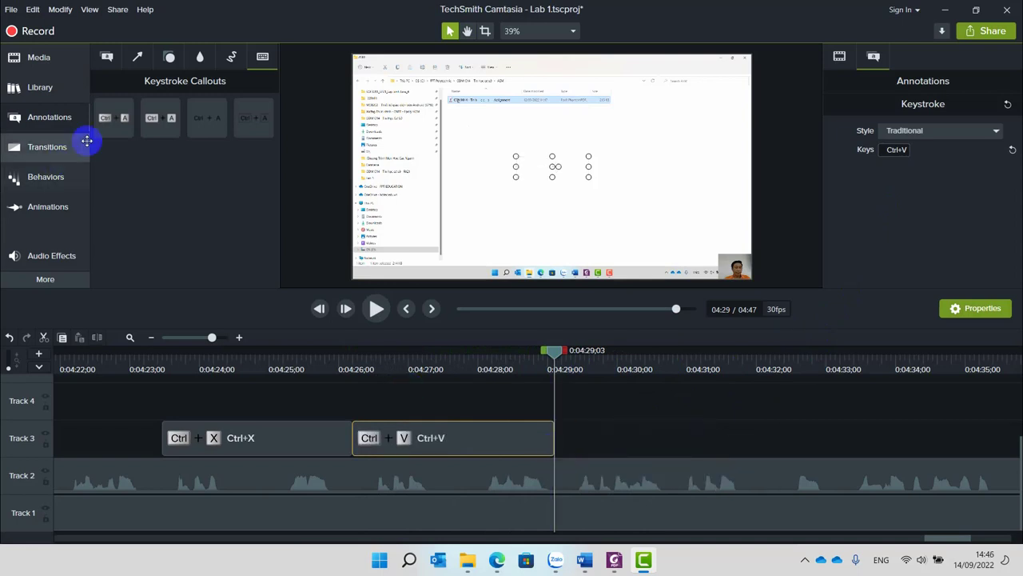
mouse_move(114, 119)
left_mouse_down()
mouse_move(541, 373)
mouse_move(549, 450)
mouse_move(557, 446)
left_mouse_up()
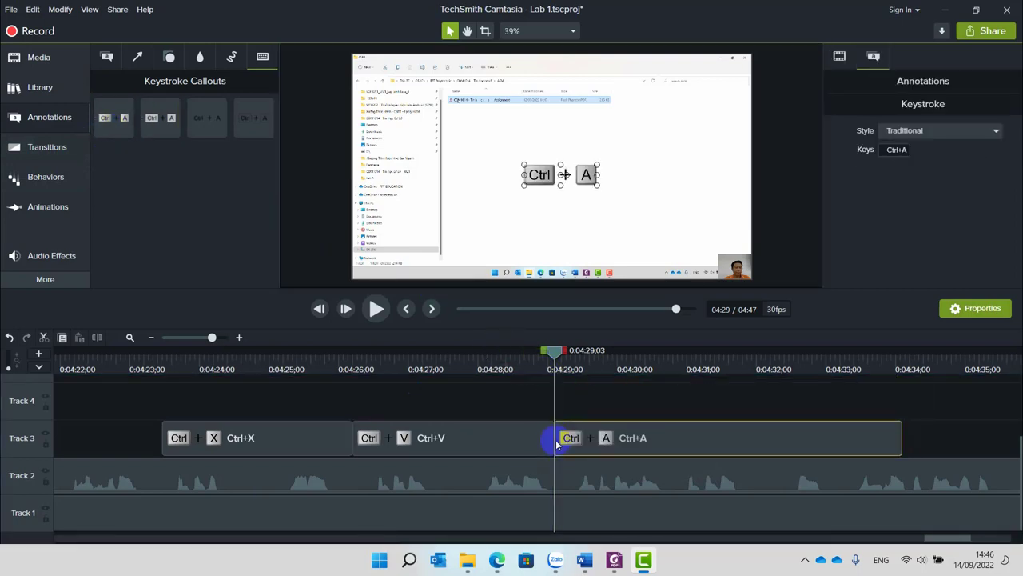
left_click(896, 149)
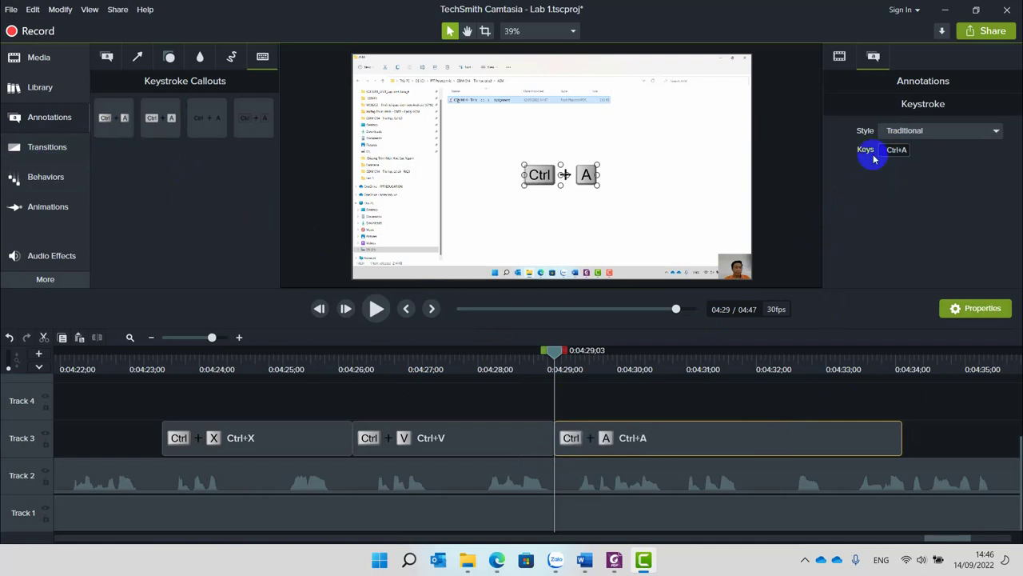
left_click(892, 150)
key("ctrl")
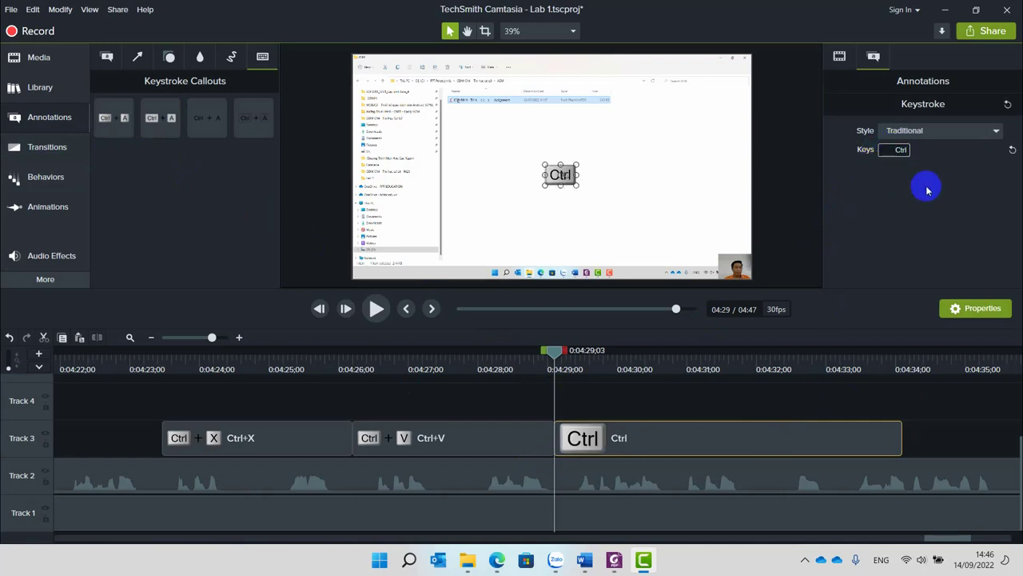
key("ctrl+c")
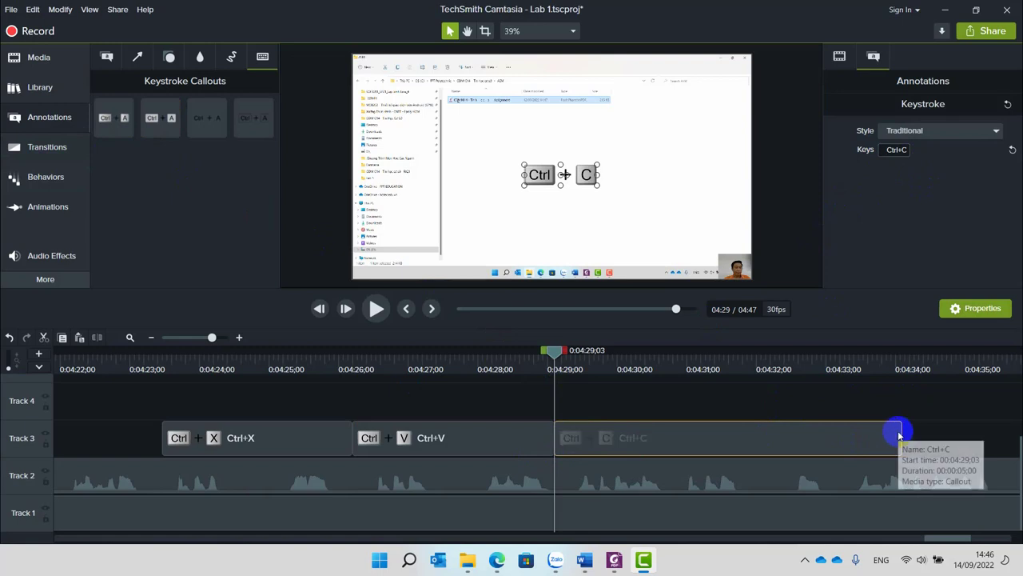
left_click_drag(898, 434, 764, 433)
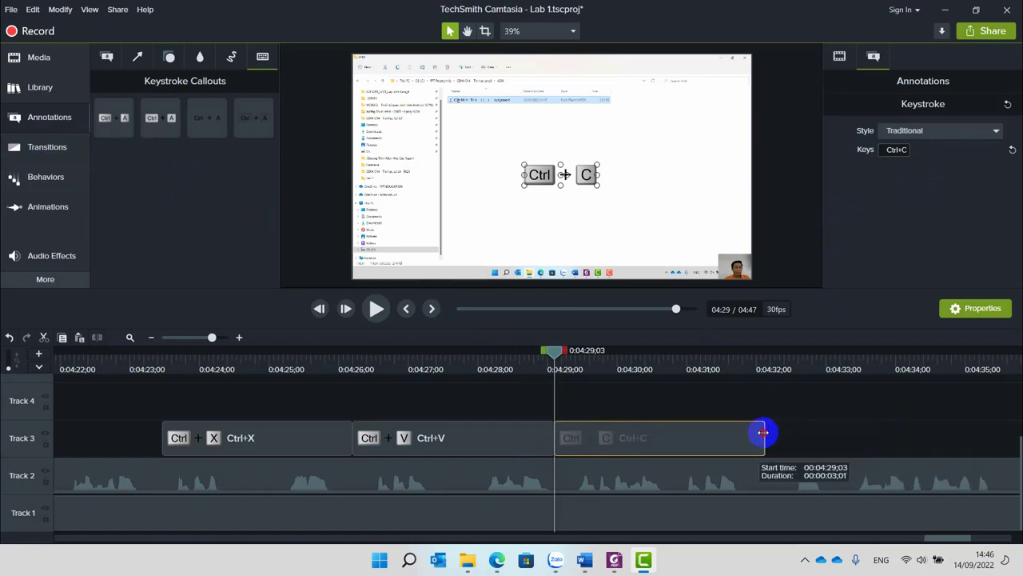
scroll(718, 437, "down", 3)
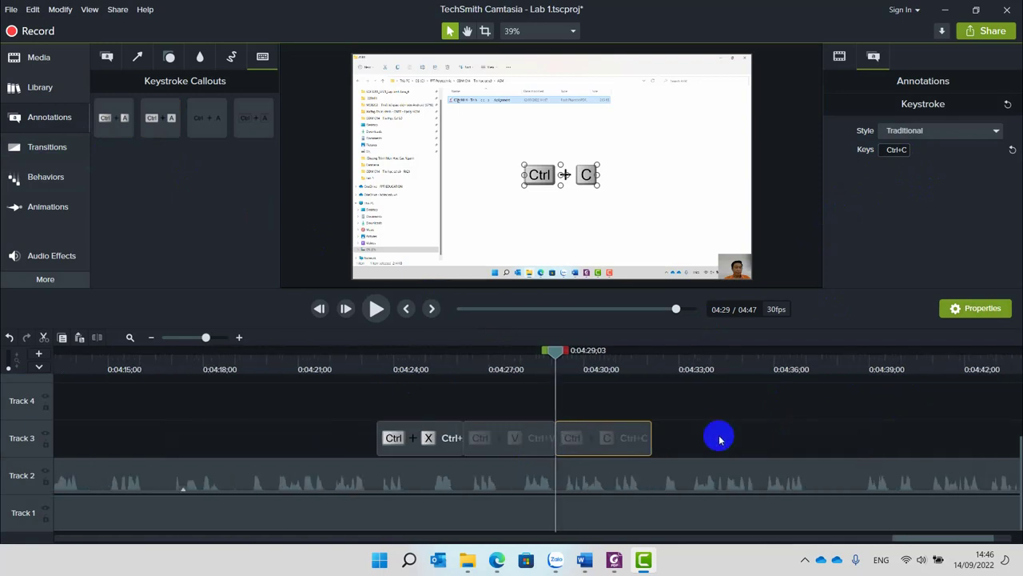
scroll(719, 438, "down", 1)
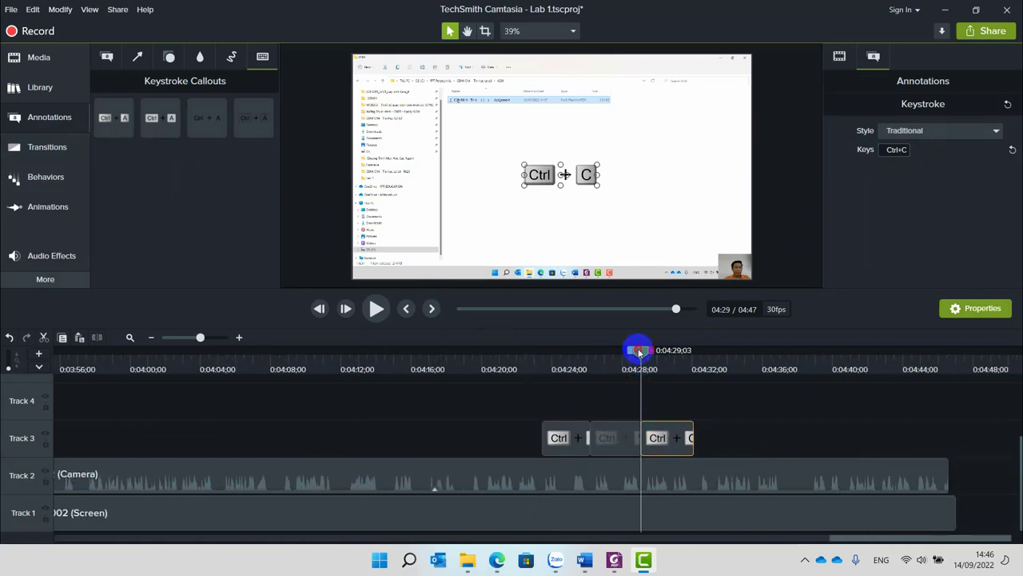
left_click_drag(635, 349, 491, 373)
key("space")
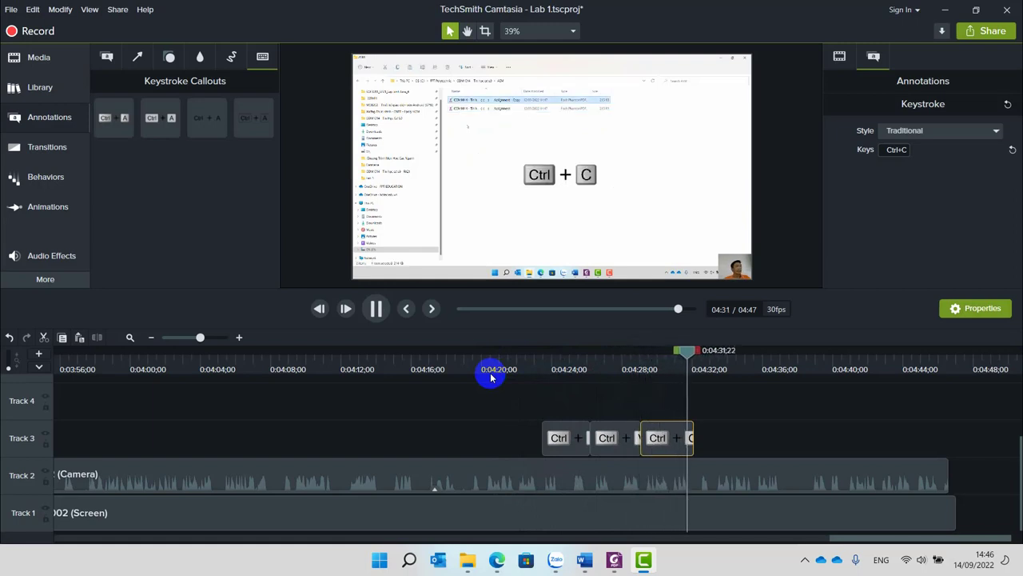
key("space")
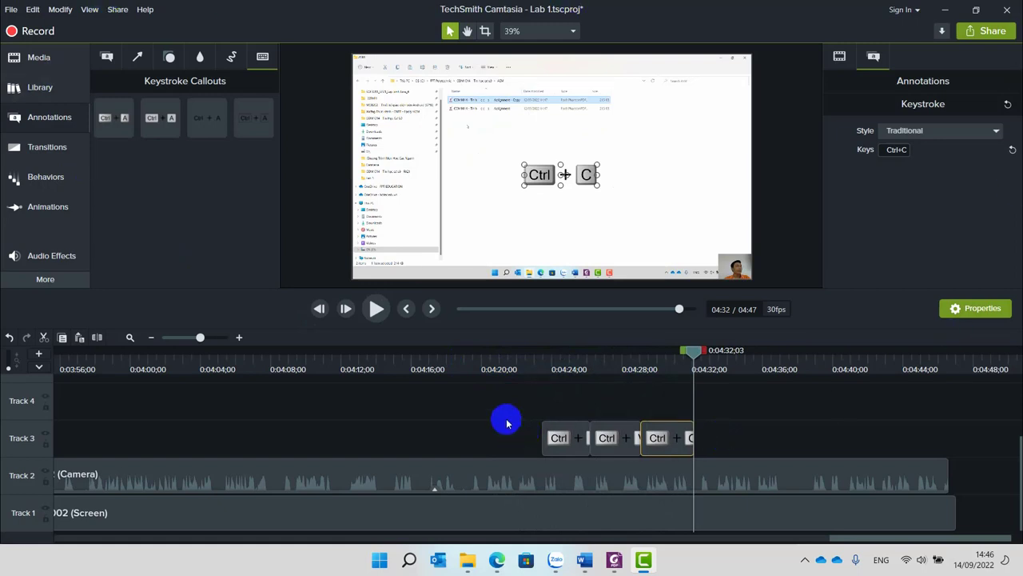
Choose Share > Local File and dismiss the trial registration and activation server warnings.
left_click(993, 36)
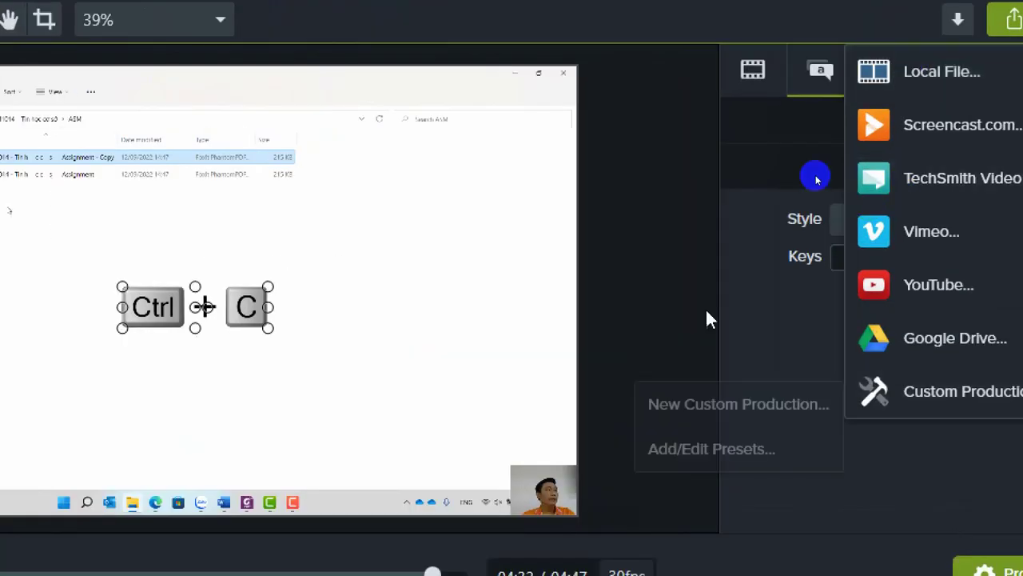
left_click(738, 172)
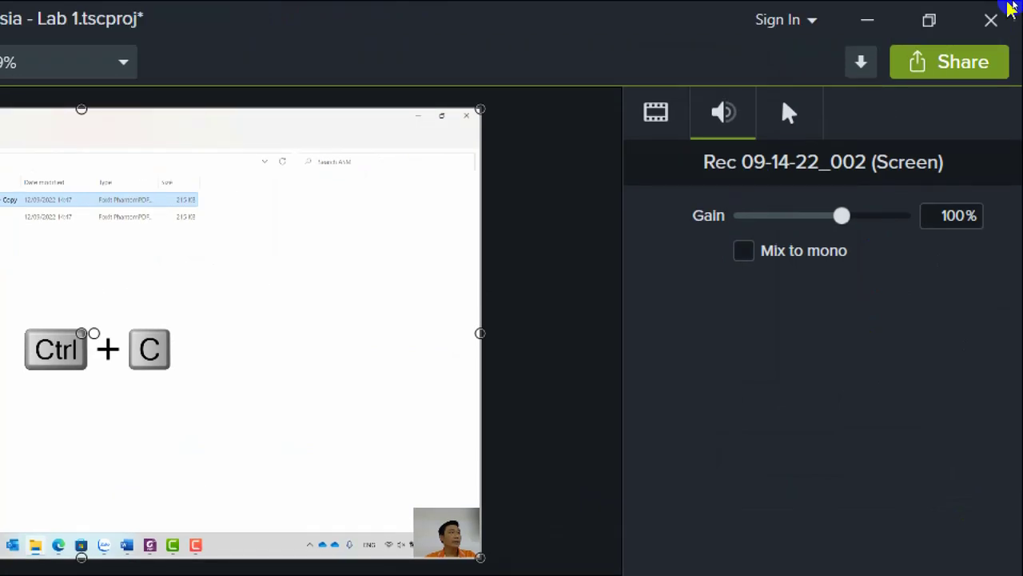
left_click(927, 64)
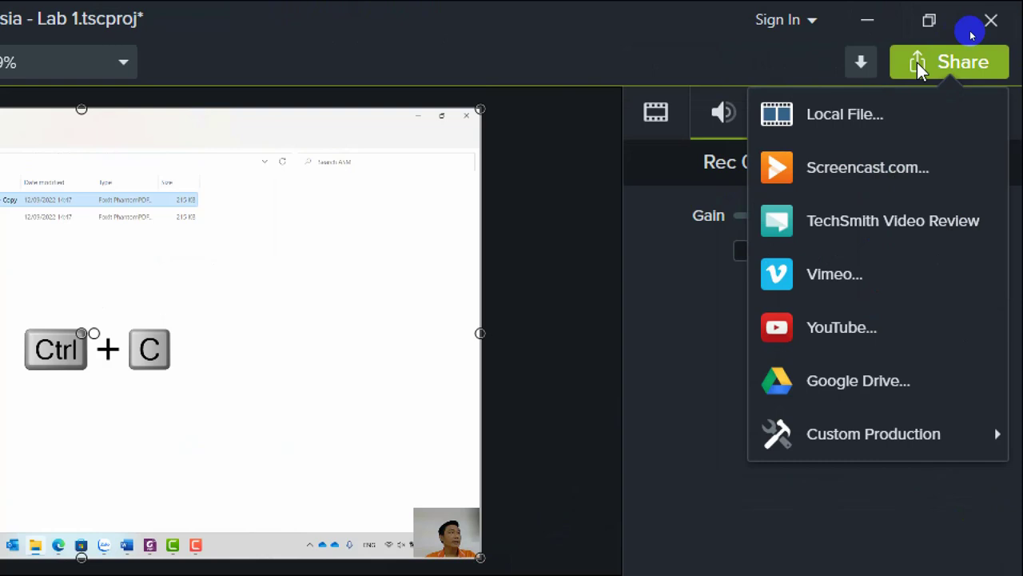
left_click(832, 115)
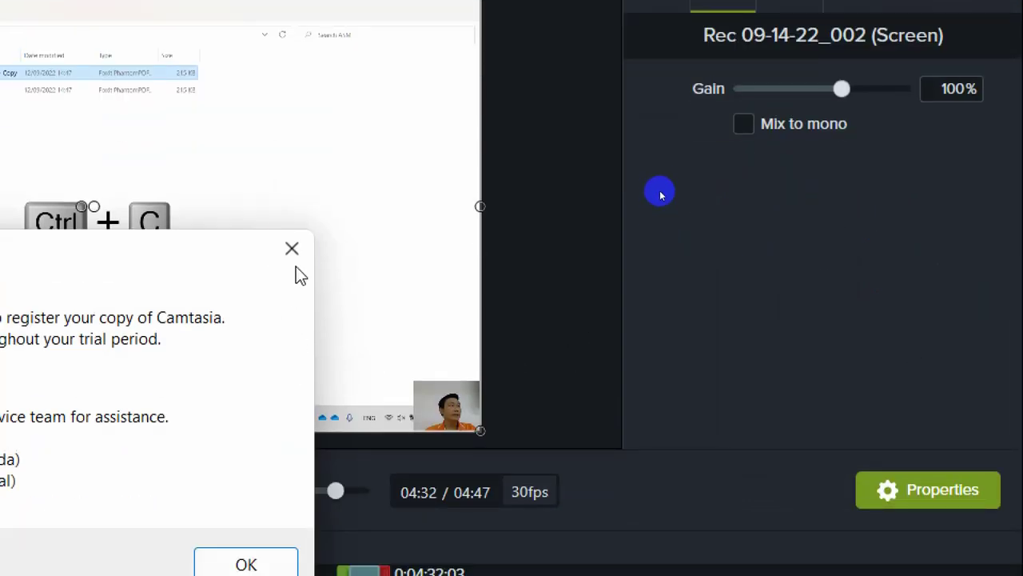
left_click(292, 375)
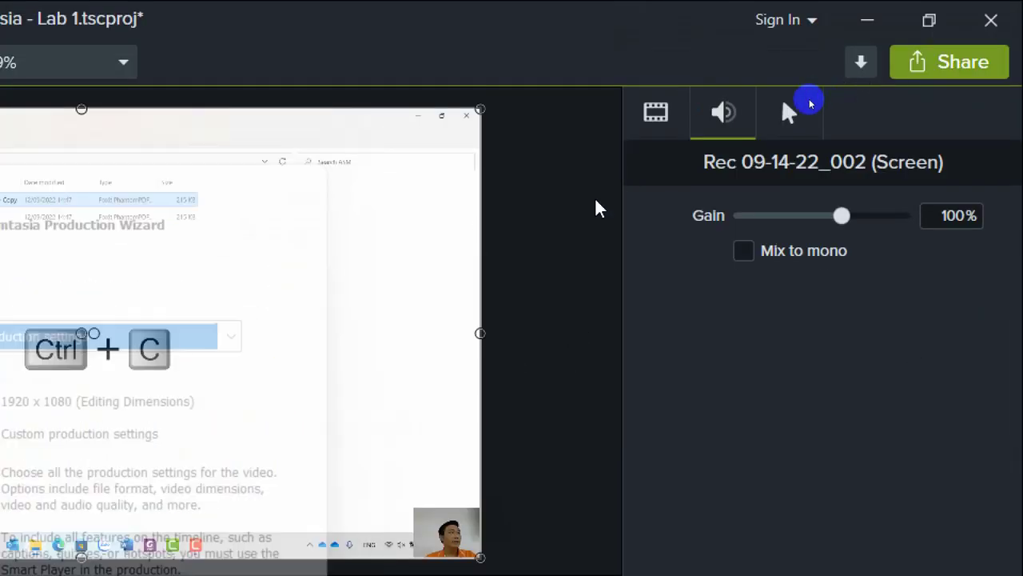
left_click(964, 63)
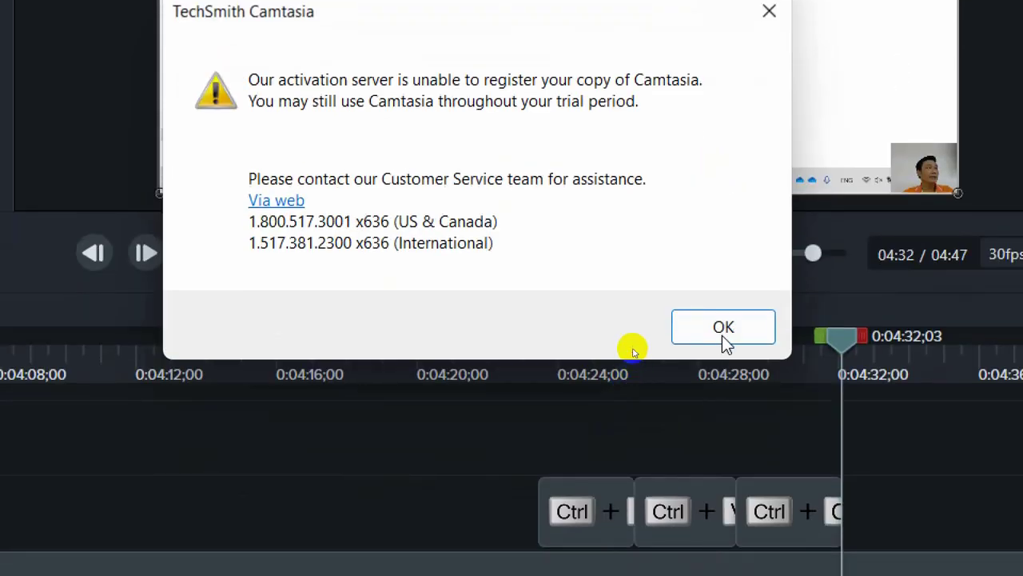
left_click(722, 335)
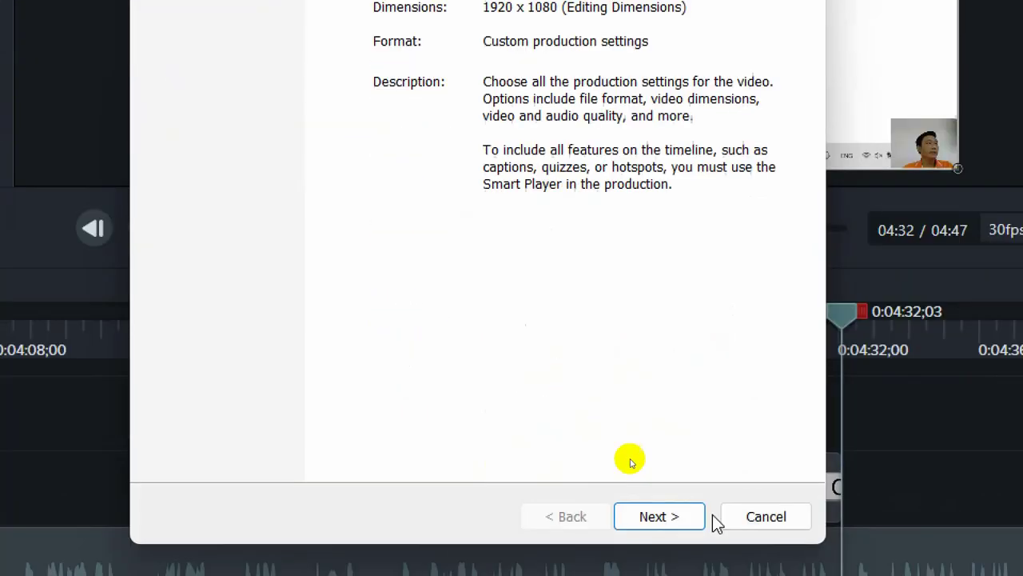
Keep MP4 - Smart Player (HTML5), turn off Produce with controller, and advance past Video Options.
left_click(670, 518)
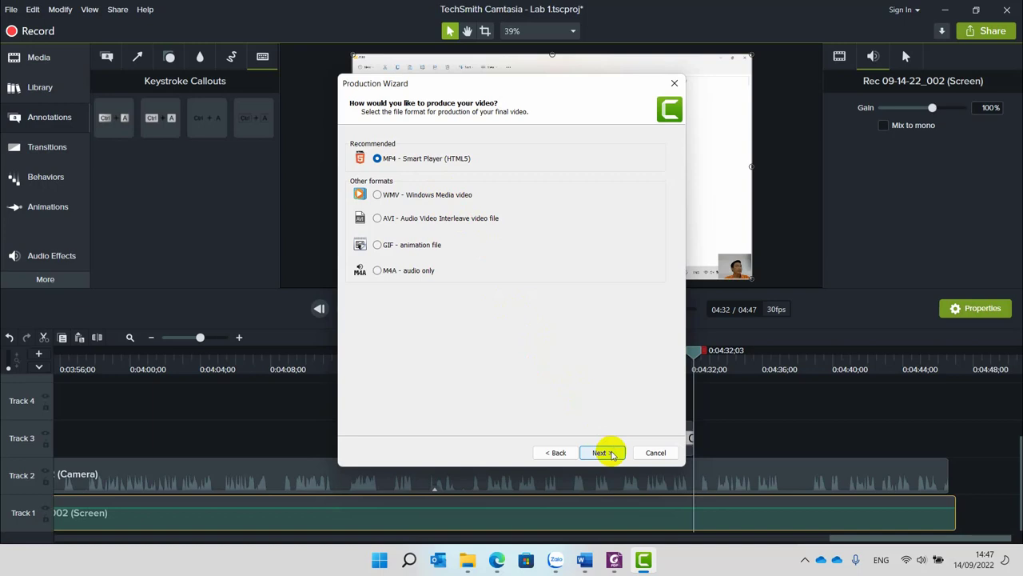
left_click(602, 453)
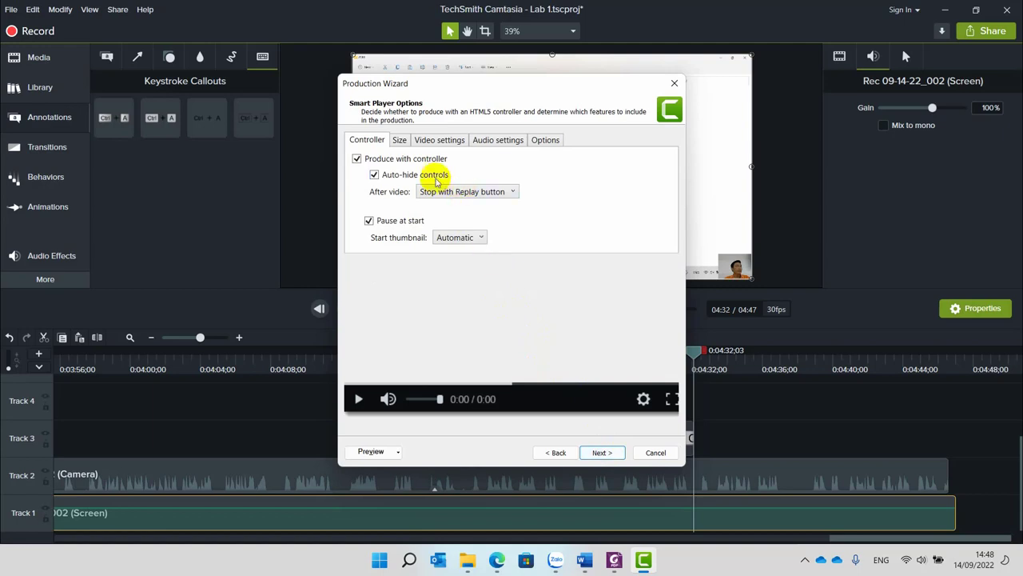
left_click(393, 160)
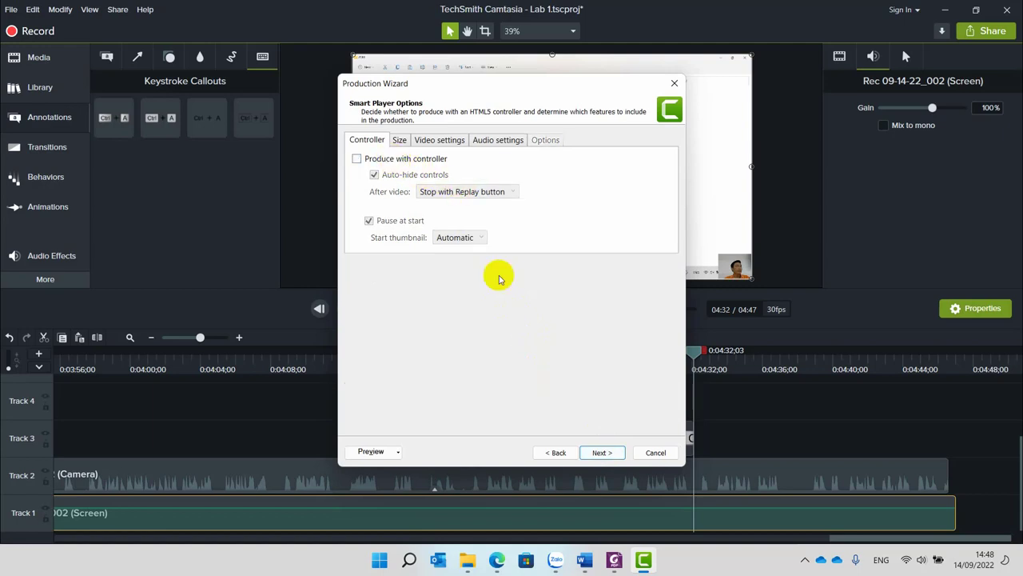
left_click(596, 454)
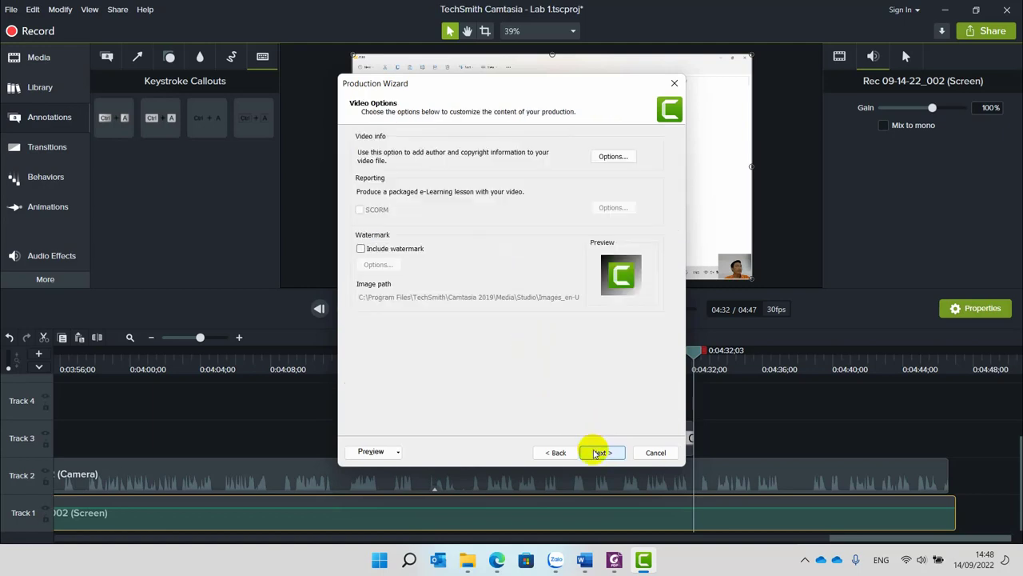
left_click(599, 453)
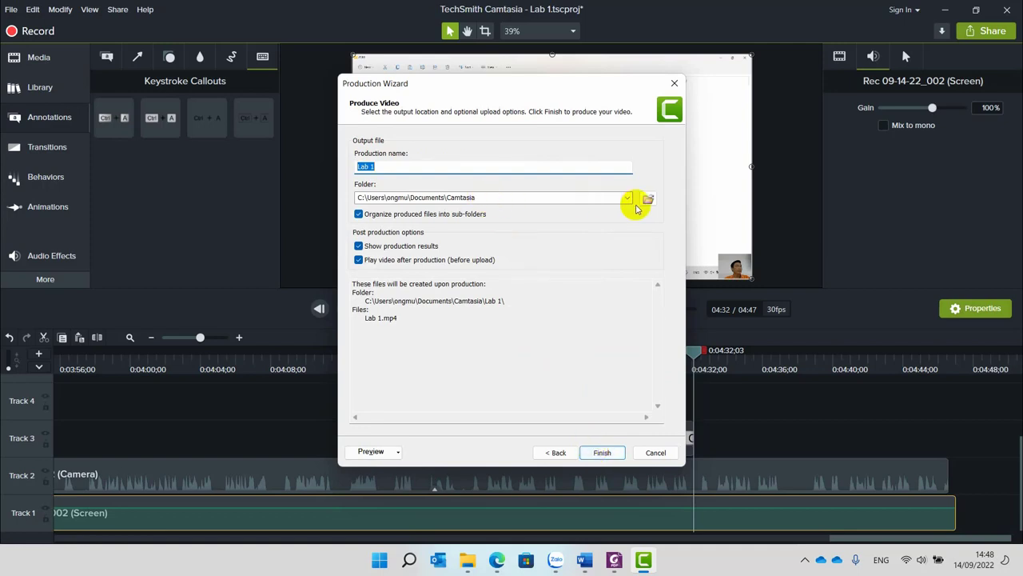
Set the output folder to C:\COM1014 - Tin học cơ sở - FA21\Lab 1.
left_click(648, 198)
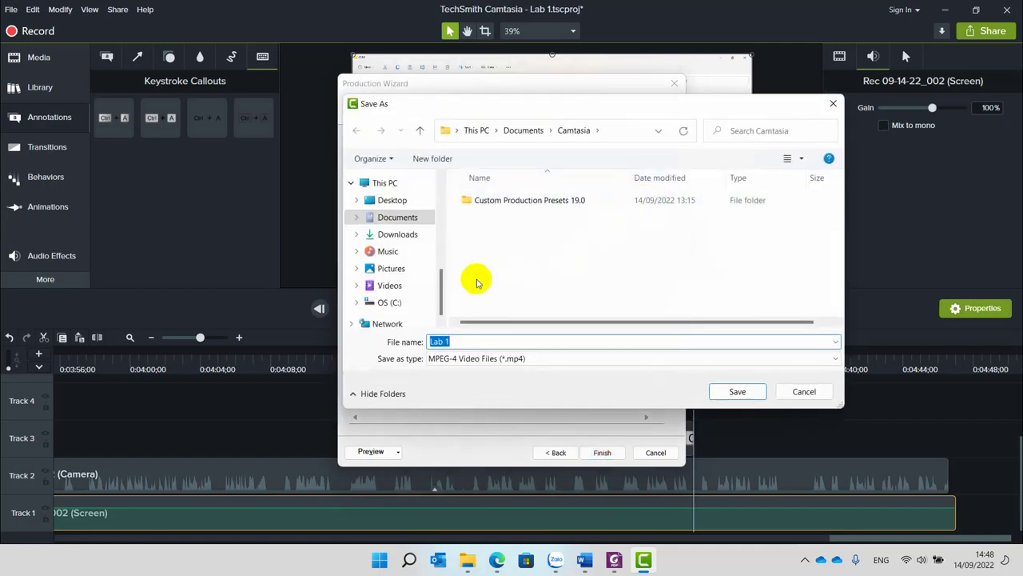
left_click(390, 301)
double_click(503, 230)
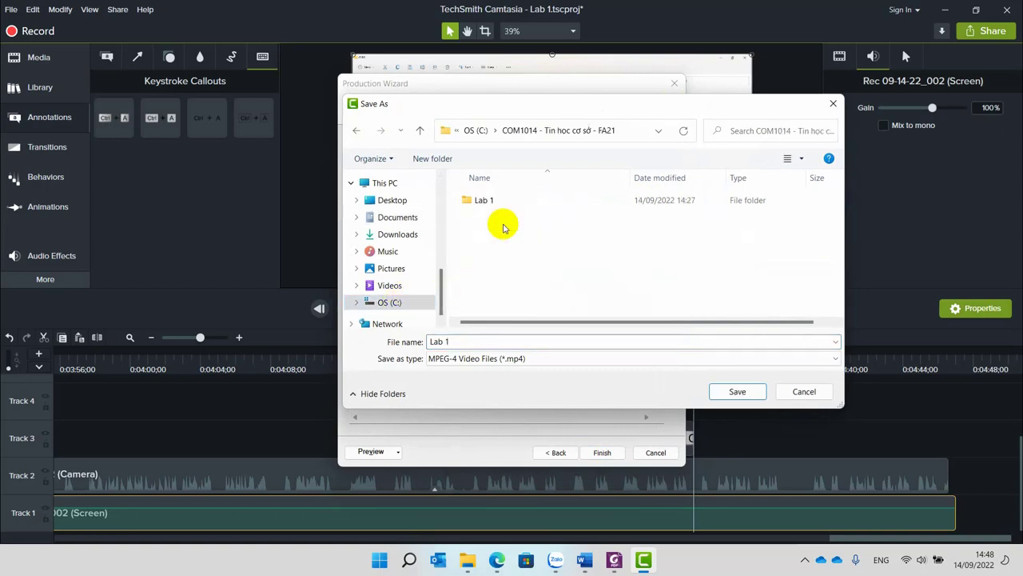
double_click(491, 202)
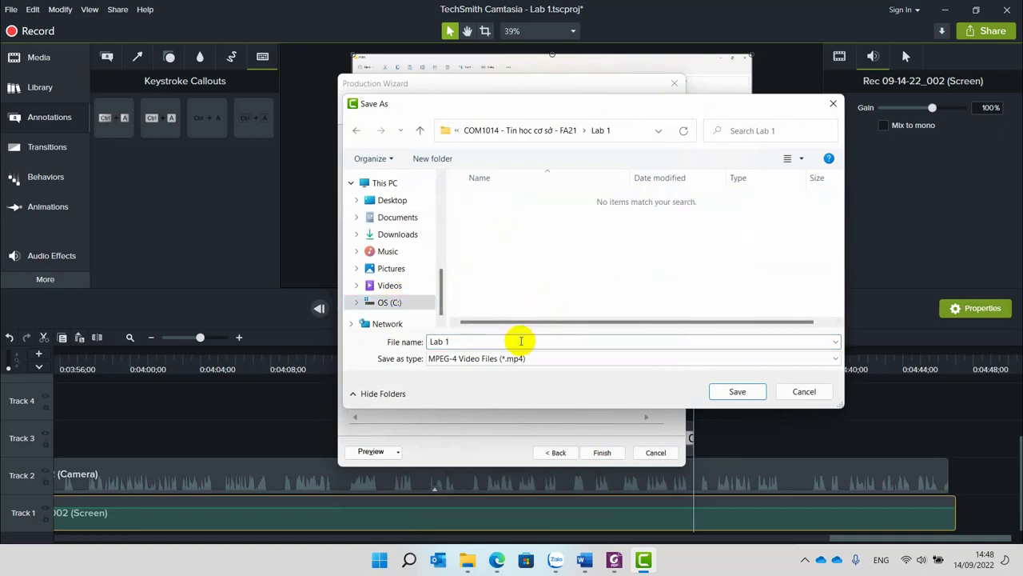
left_click(515, 343)
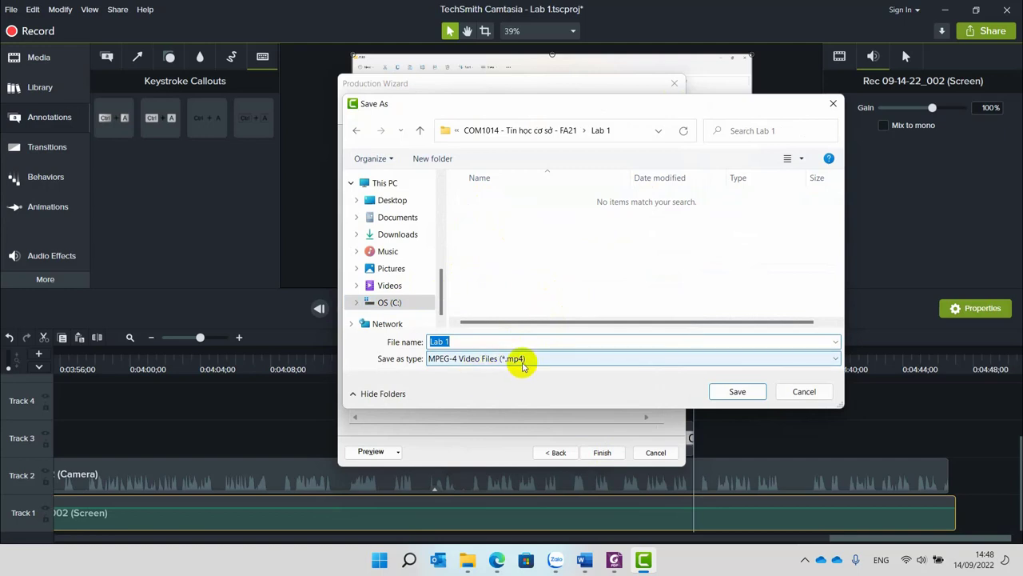
left_click(737, 391)
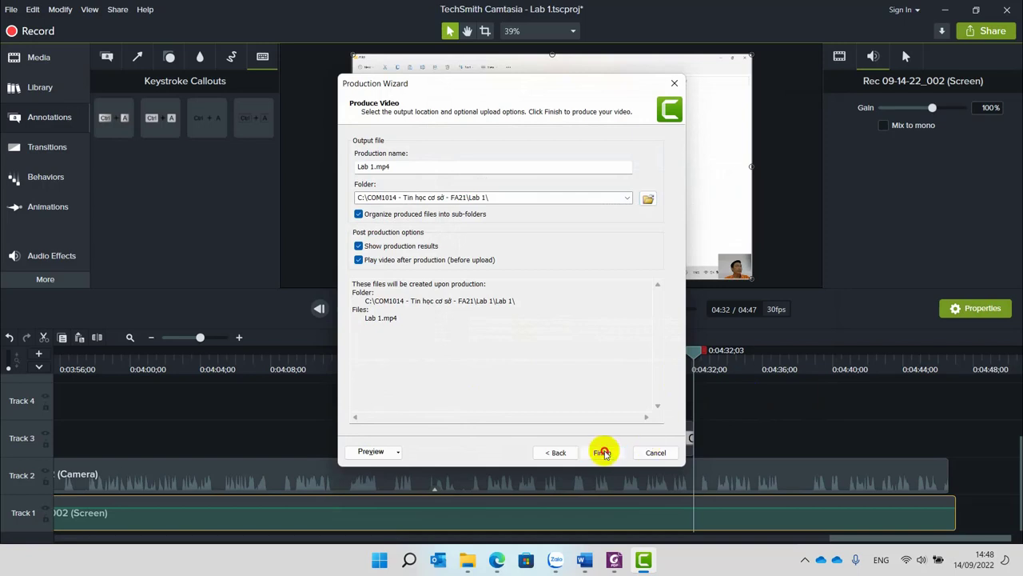
Prefix the production name with 01, the student's ID and name, then start rendering.
left_click(377, 165)
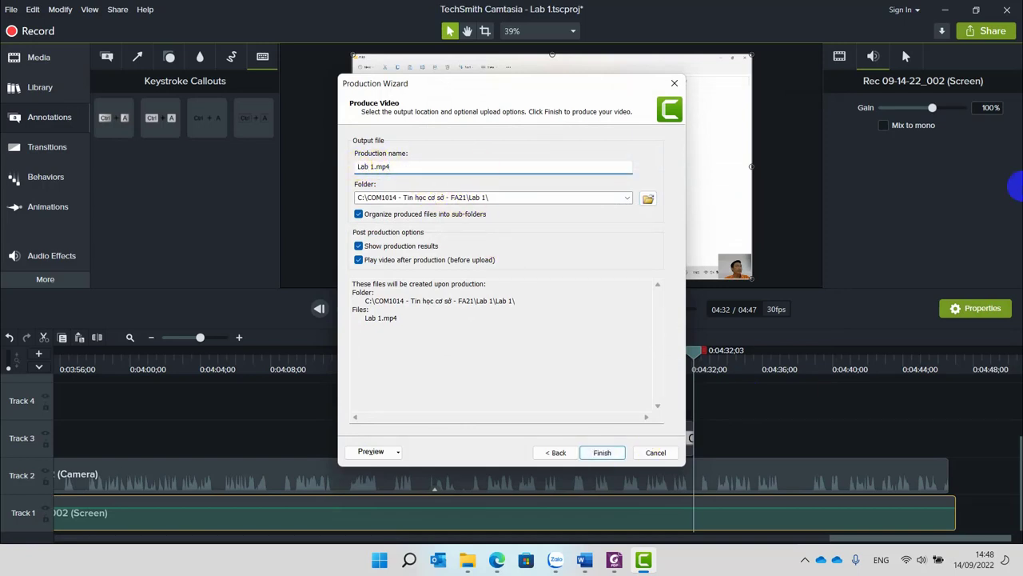
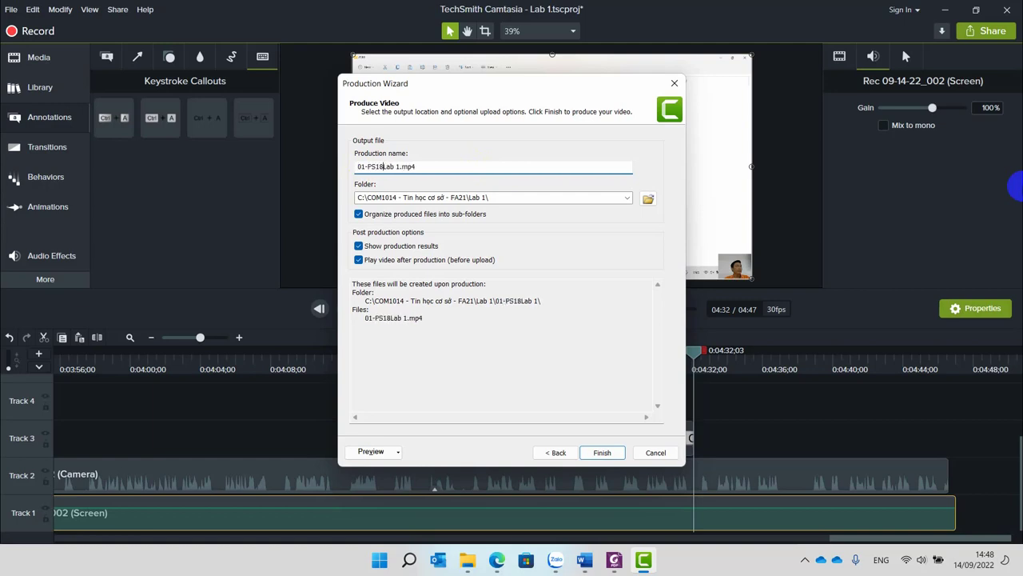
type("Binh")
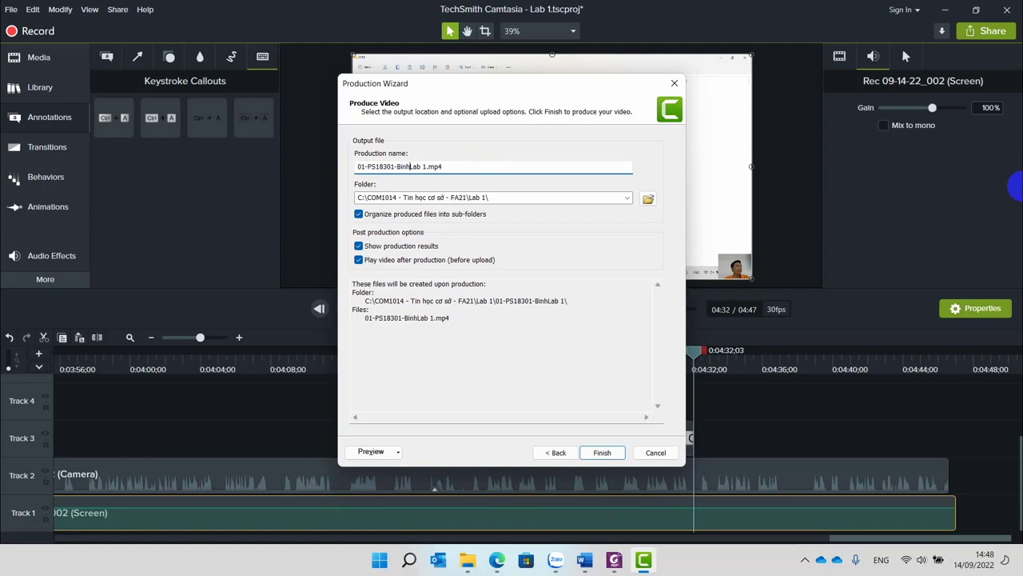
type("-")
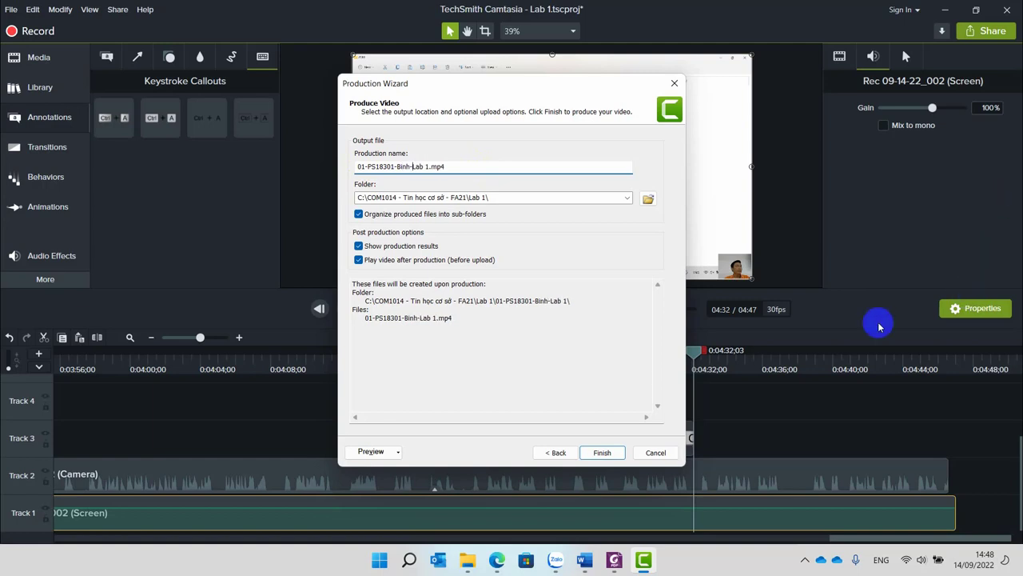
left_click(606, 452)
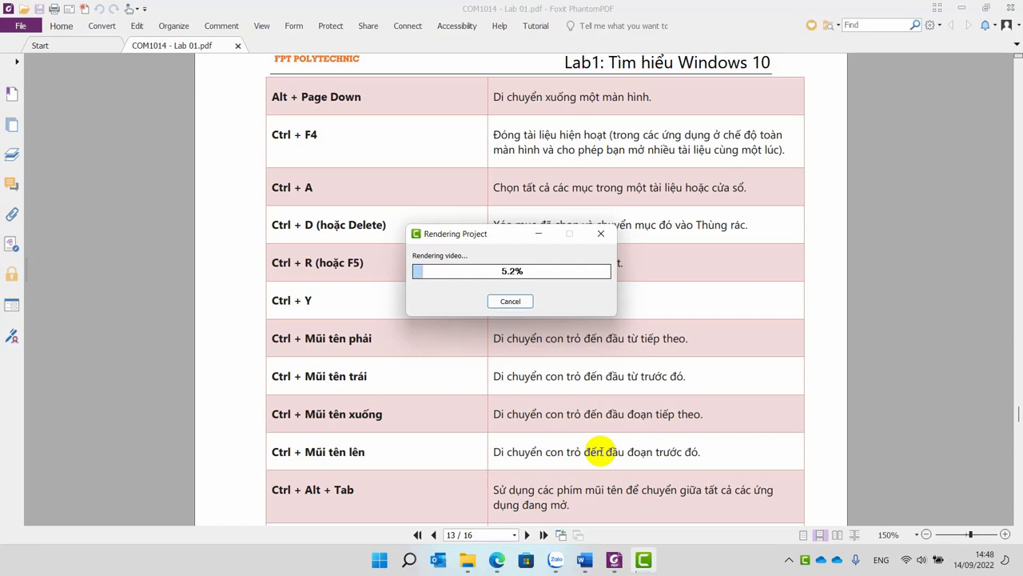
Cancel the rendering but answer No to keep it going, then return to the browser.
left_click(509, 302)
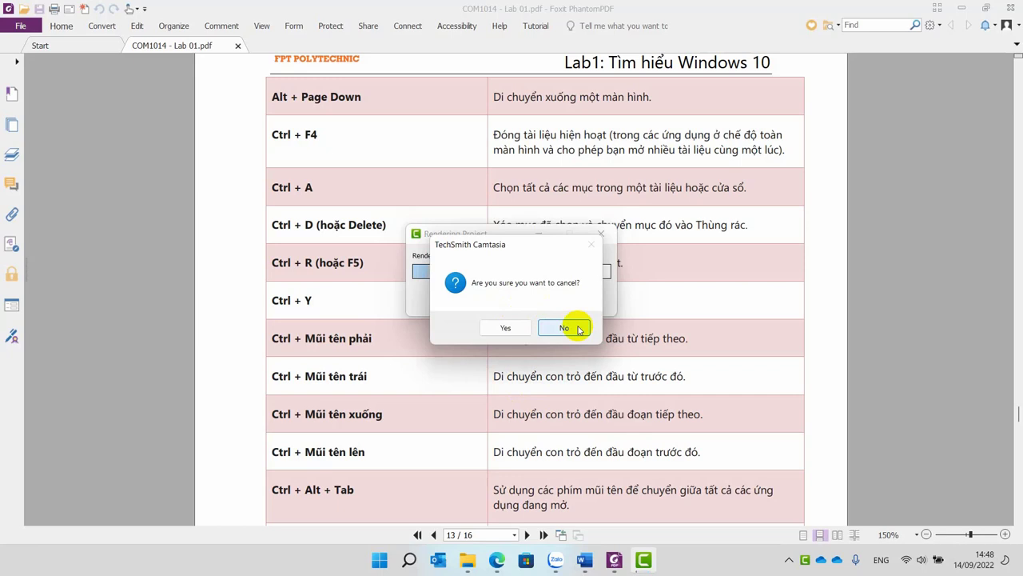
left_click(565, 328)
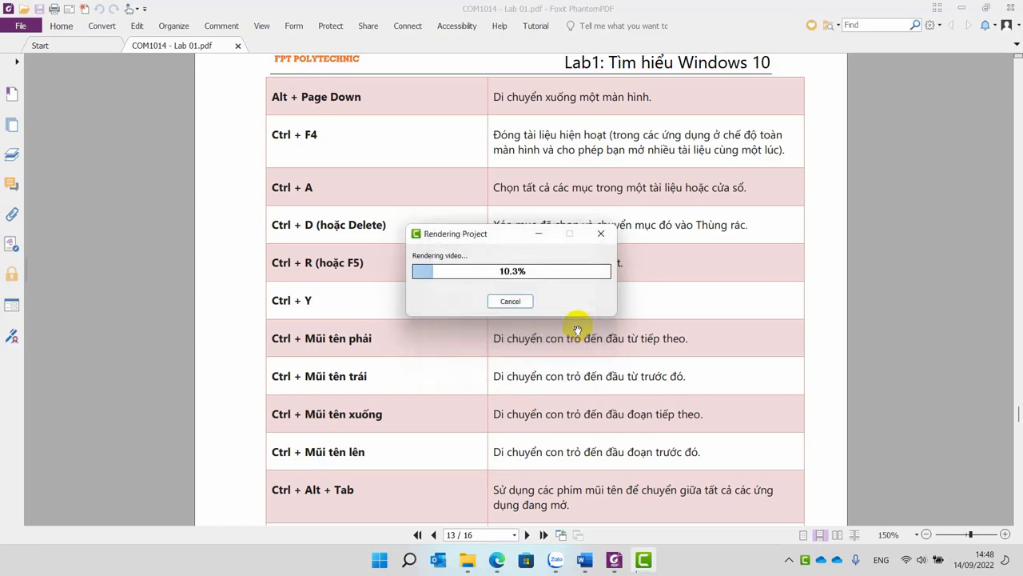
left_click(496, 561)
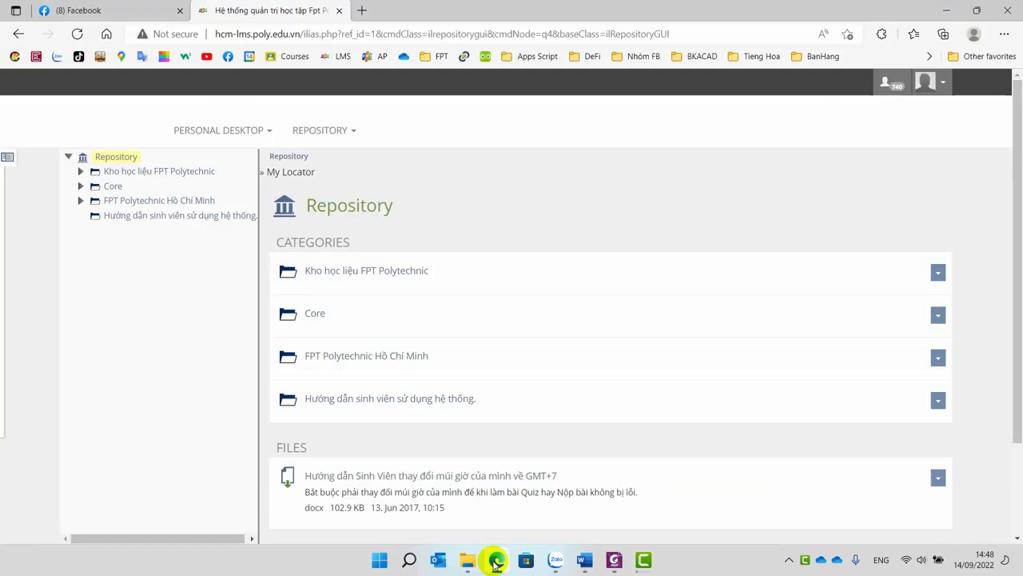
Put the cursor after the Bài 1 heading on page 3 of the Word report, then switch to the lab PDF.
mouse_move(584, 559)
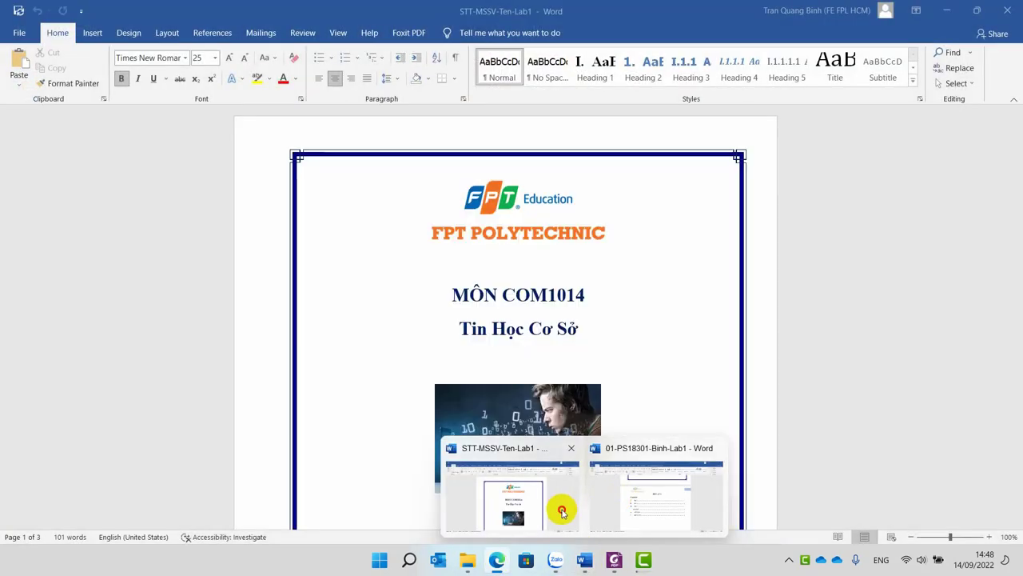
left_click(557, 510)
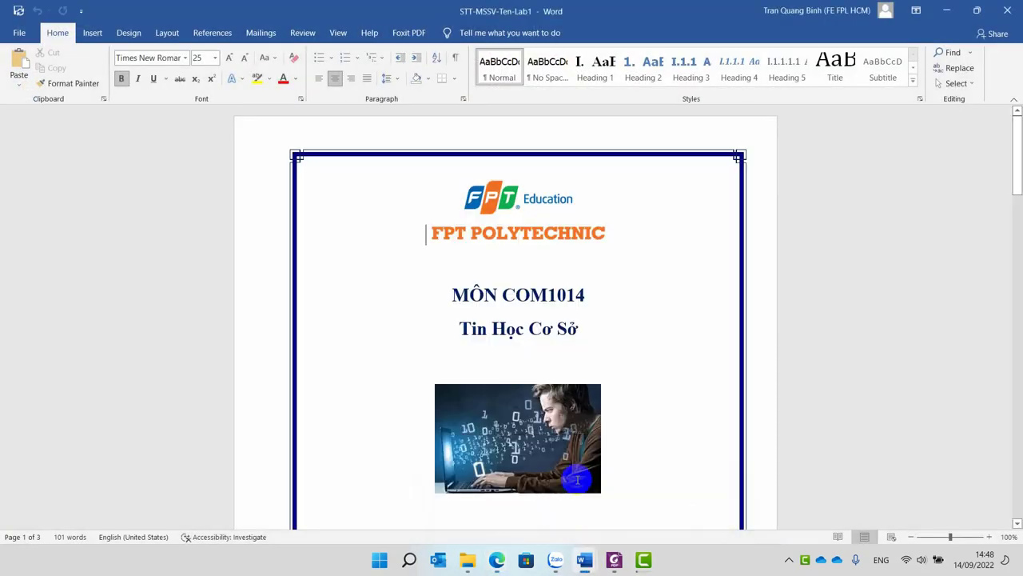
scroll(648, 352, "down", 4)
scroll(648, 352, "down", 15)
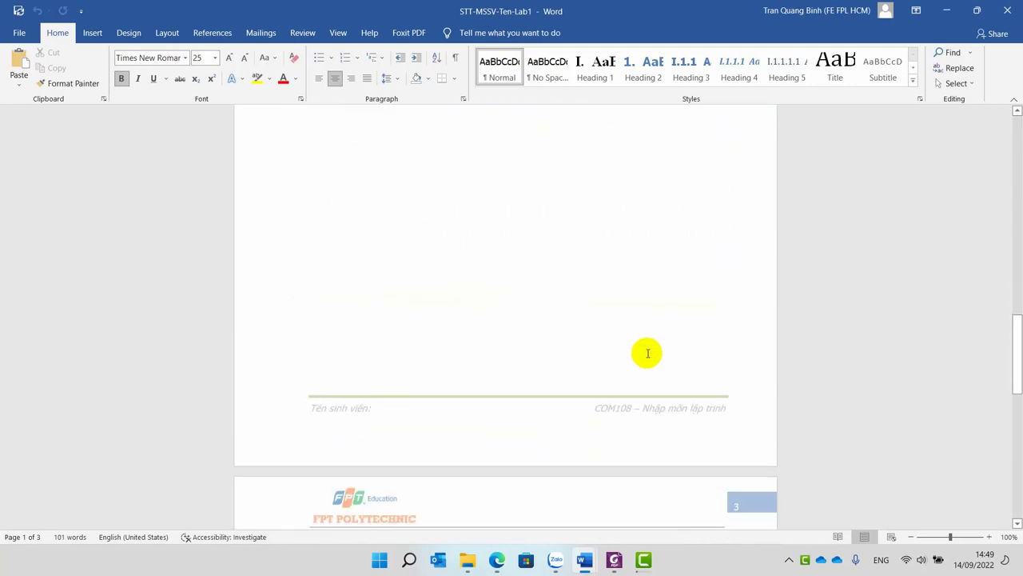
scroll(648, 352, "down", 5)
scroll(648, 352, "up", 5)
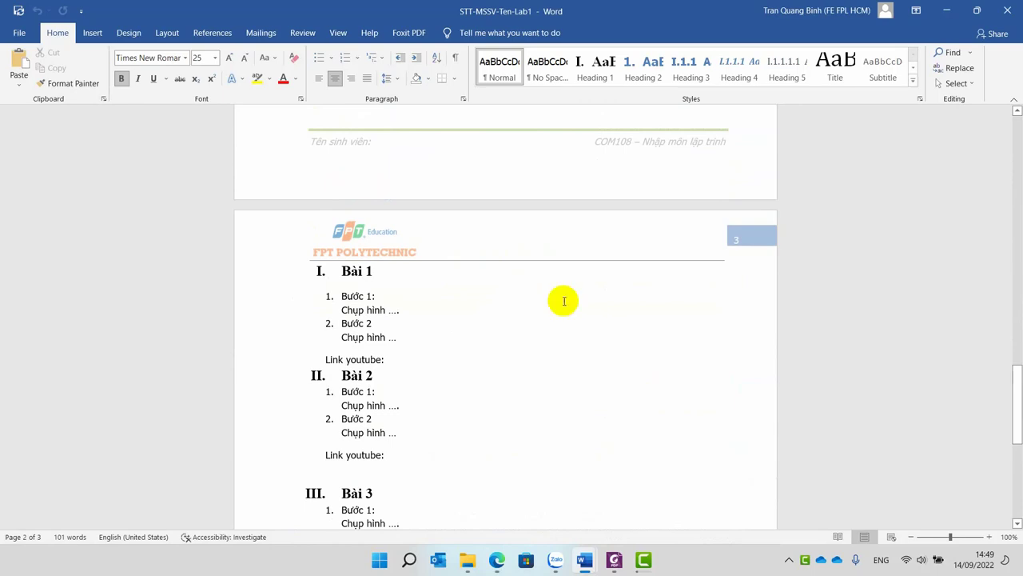
left_click(398, 276)
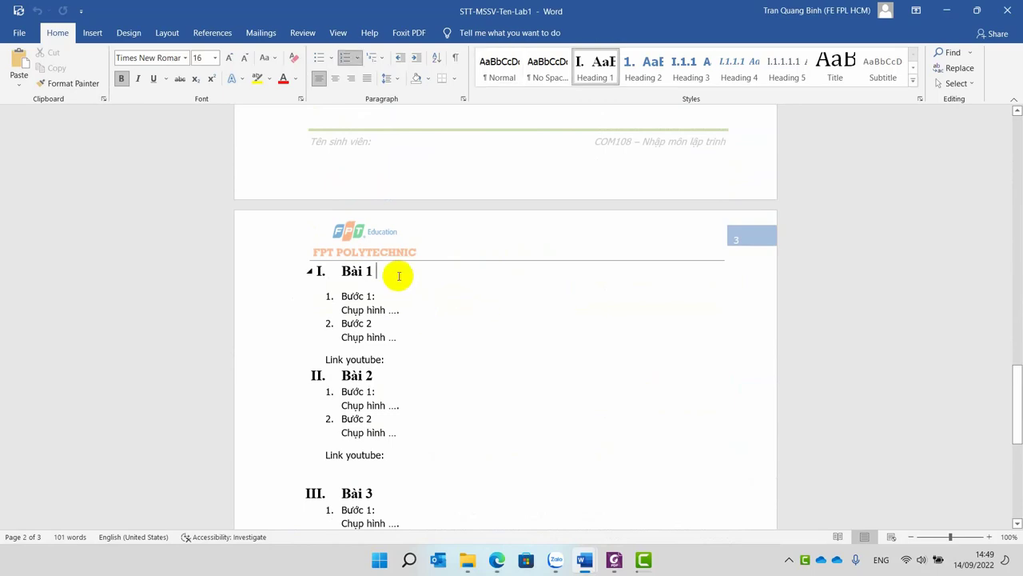
left_click(614, 560)
scroll(446, 272, "up", 3)
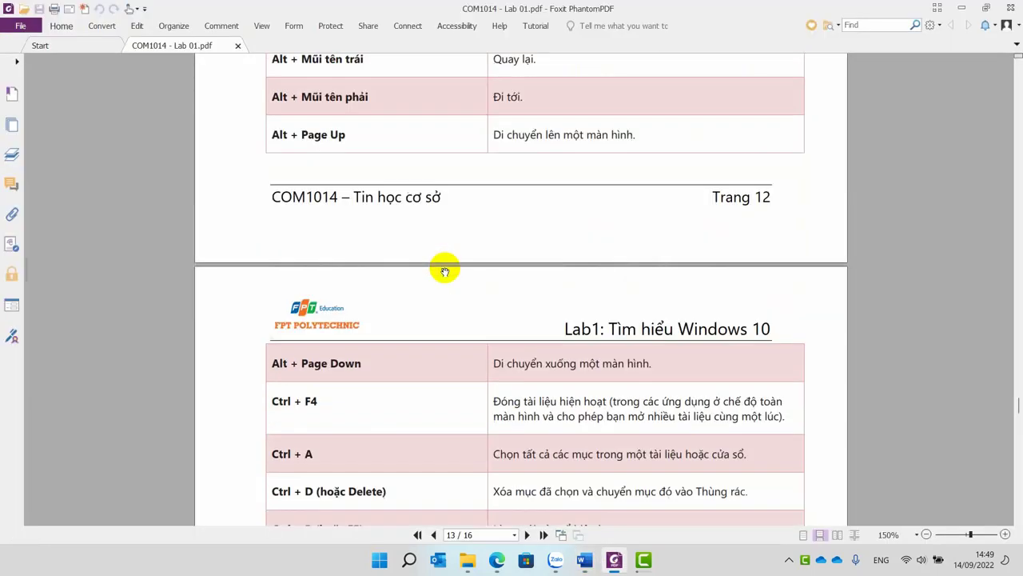
Copy the red requirement 'Thay đổi hình nền trên máy tính' from the PDF's first page and return to Word.
scroll(445, 272, "up", 10)
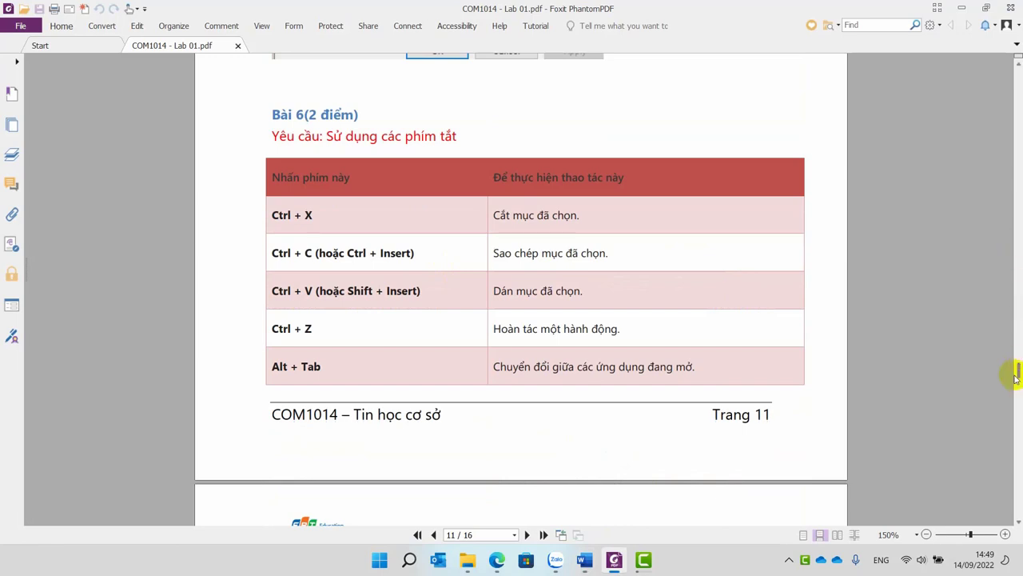
left_click_drag(1015, 376, 1017, 63)
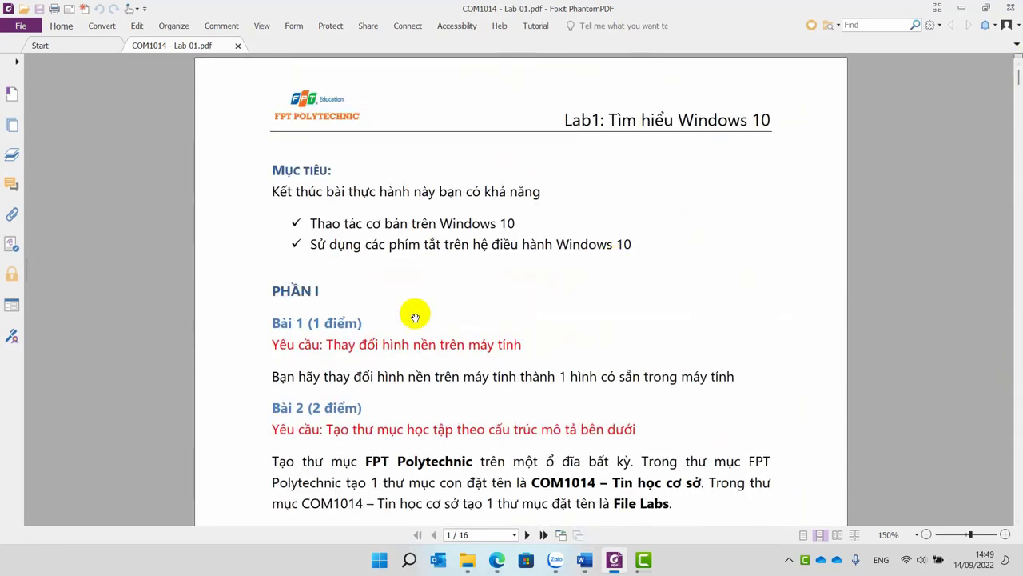
left_click_drag(326, 343, 531, 345)
key("super+c")
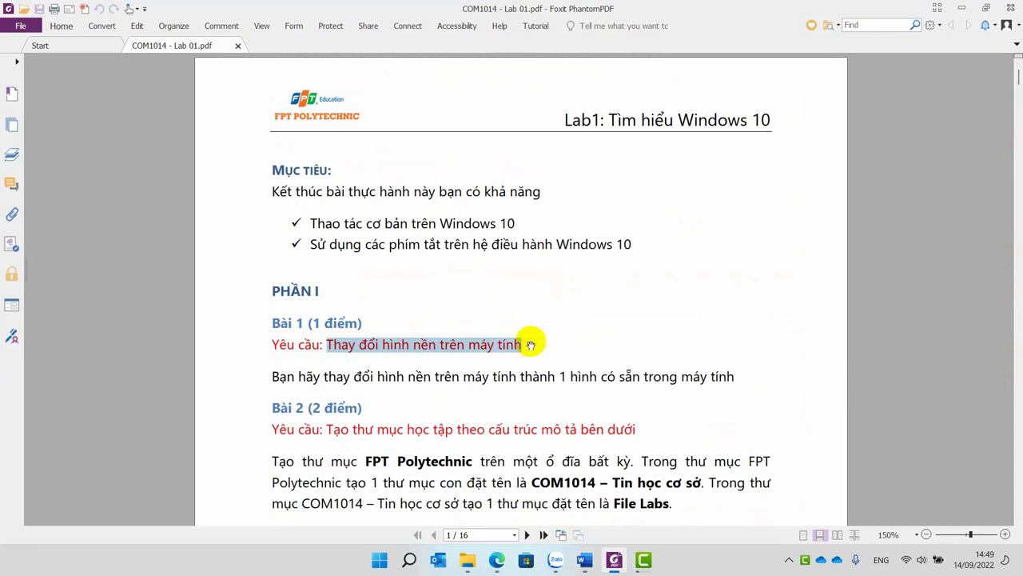
key("alt+Tab")
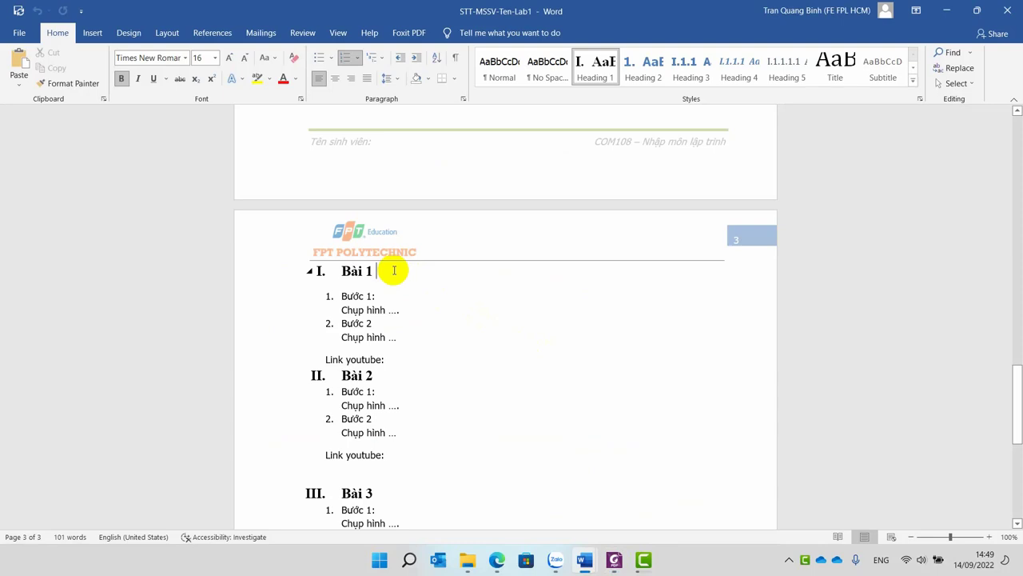
Paste 'Thay đổi hình nền trên máy tính' as plain text after 'Bài 1.' in the heading.
right_click(394, 270)
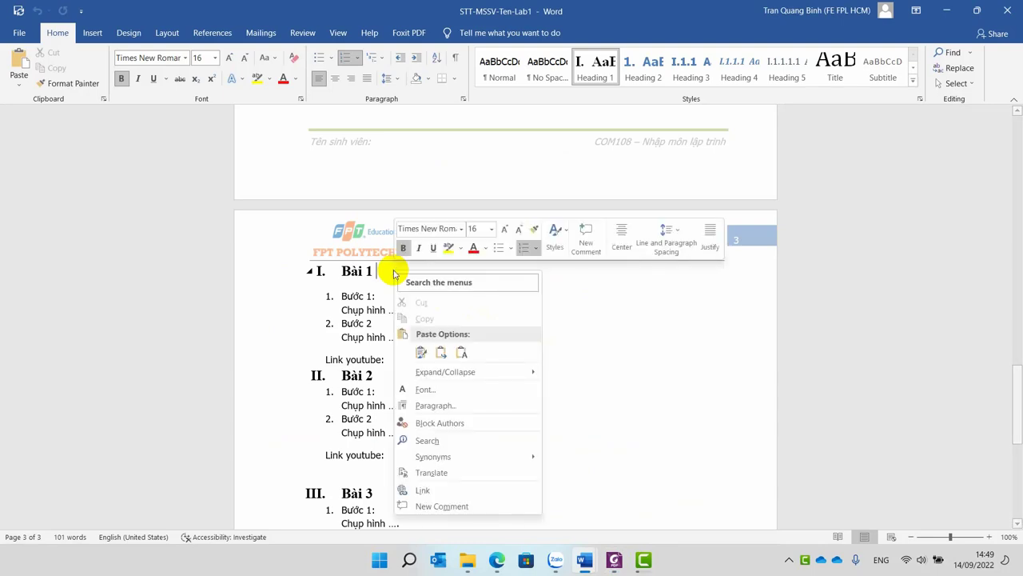
left_click(463, 354)
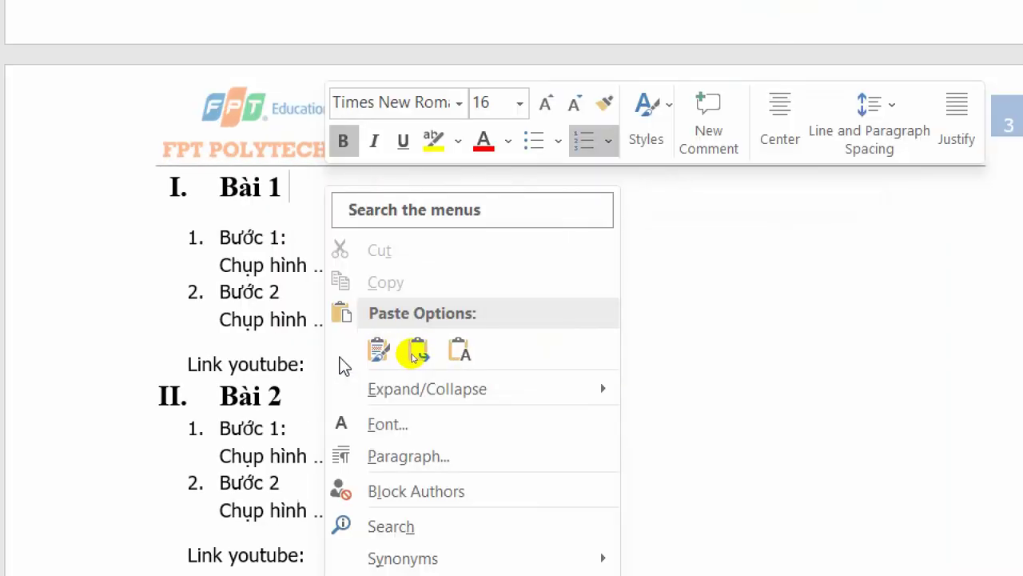
left_click(387, 354)
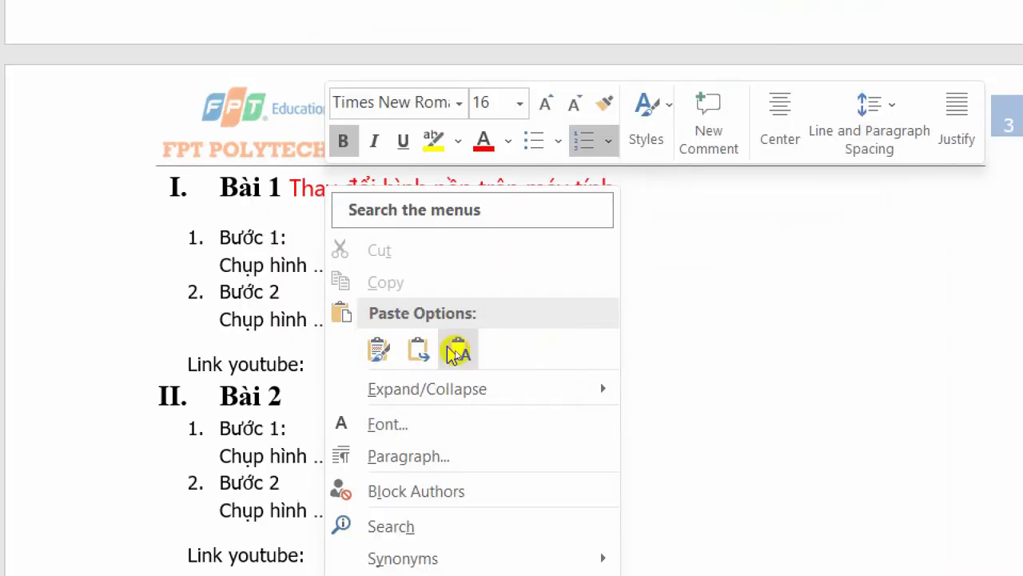
left_click(457, 352)
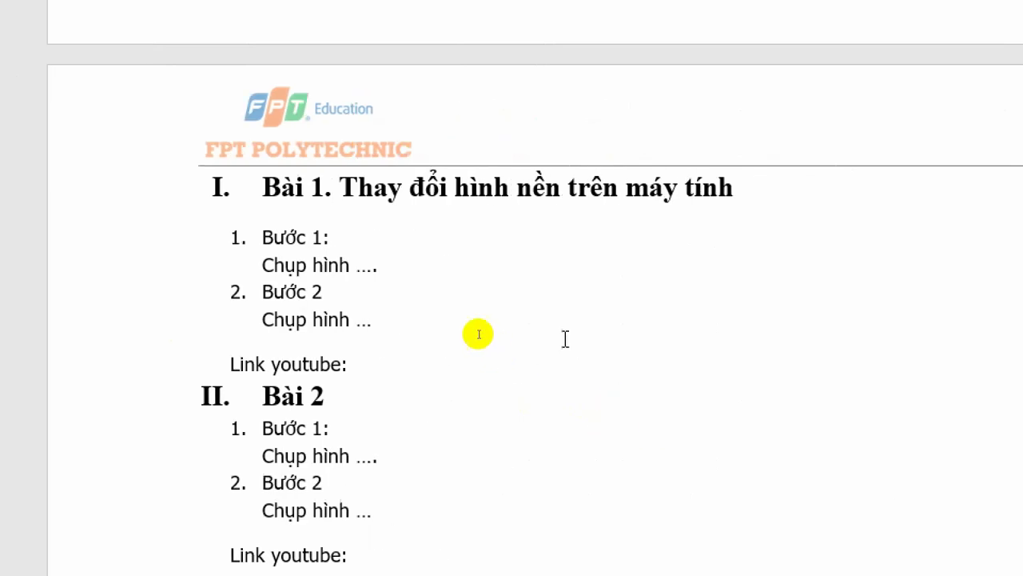
left_click(464, 276)
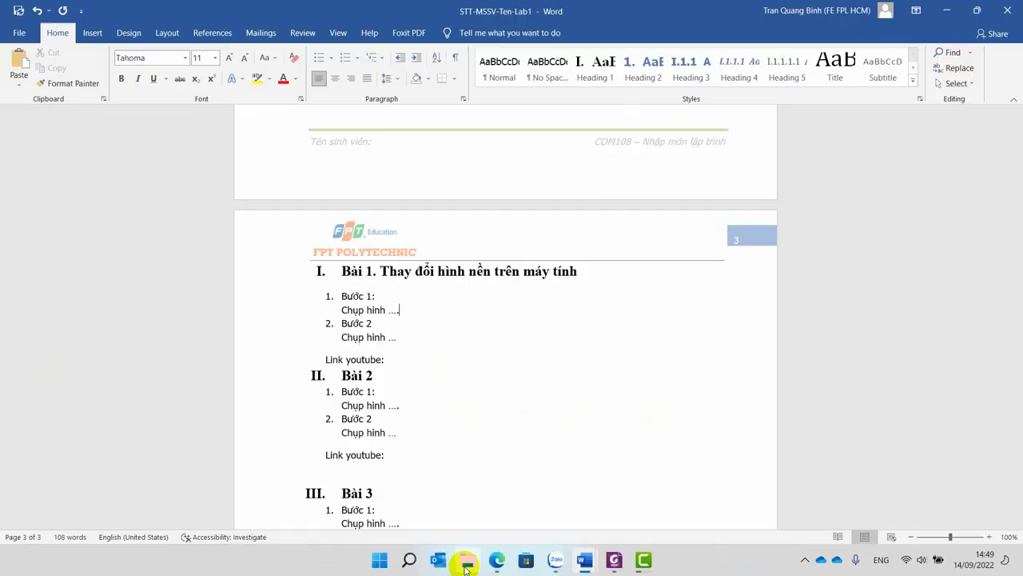
Copy the Bước 1 sentence 'Click phải chuột lên màn hình desktop và chọn Personalize' from PDF page 3, then return to Word.
left_click(614, 560)
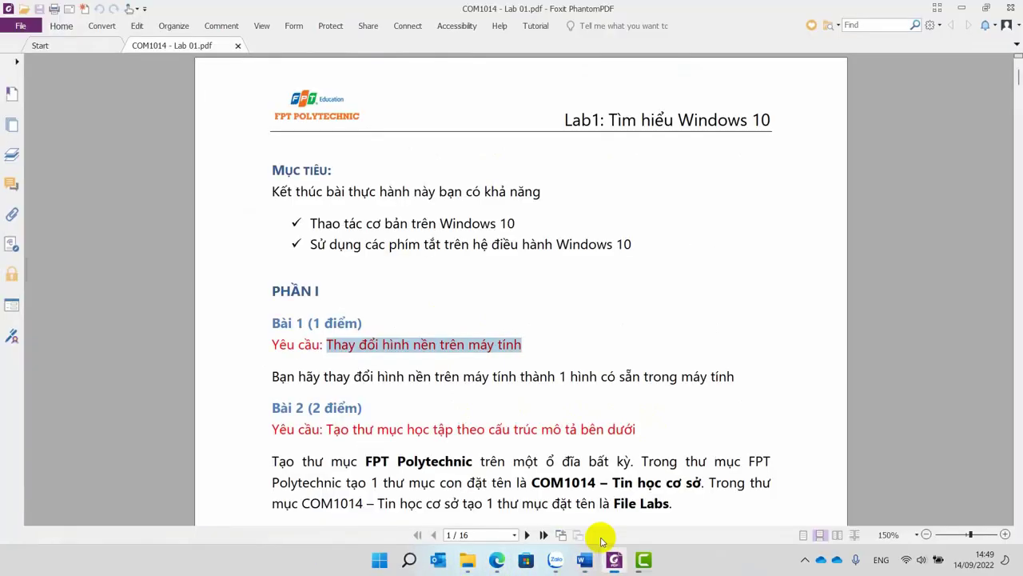
scroll(590, 382, "down", 15)
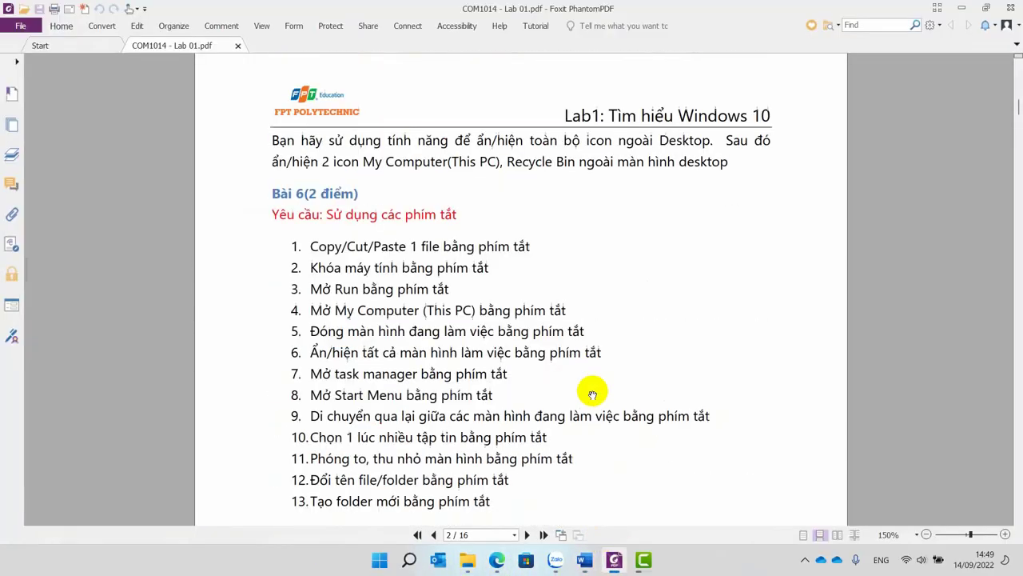
scroll(593, 393, "down", 10)
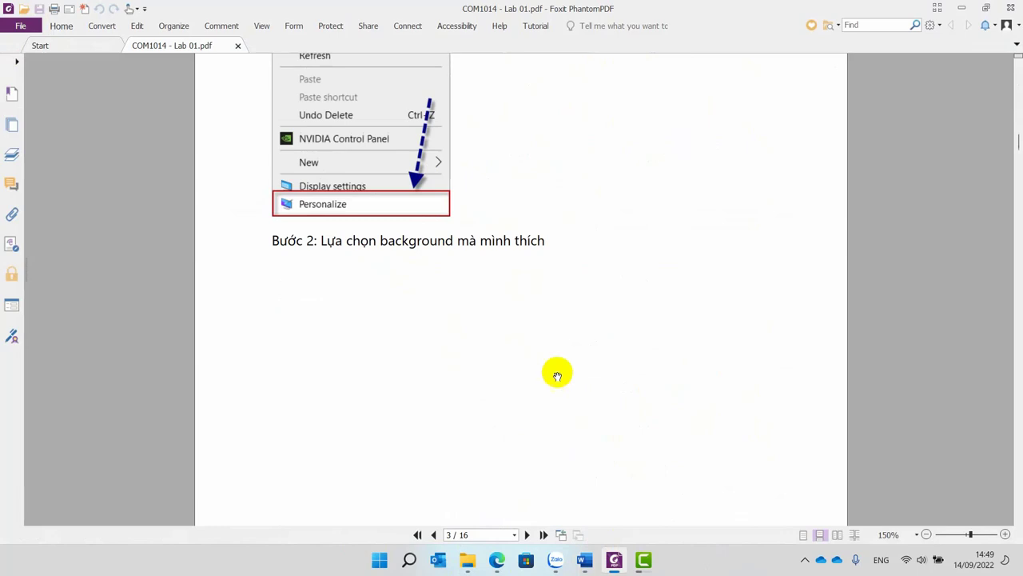
scroll(554, 372, "up", 2)
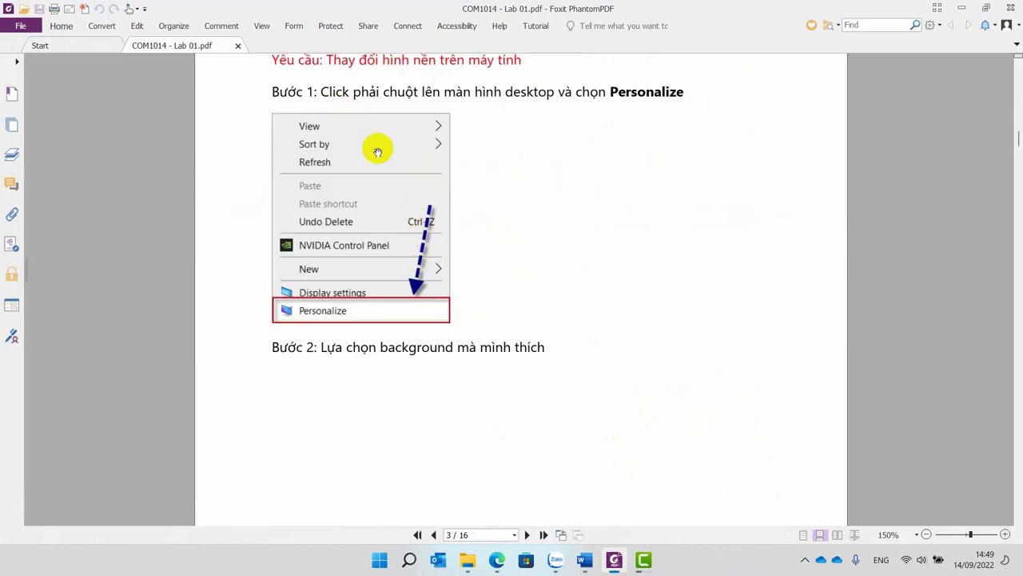
left_click_drag(321, 91, 724, 93)
key("super+c")
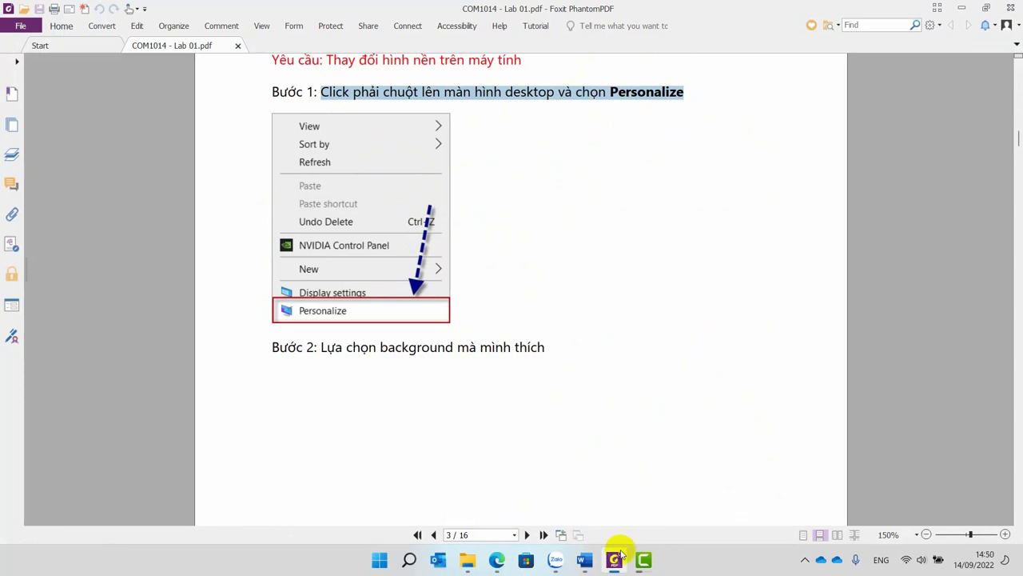
mouse_move(586, 558)
left_click(541, 486)
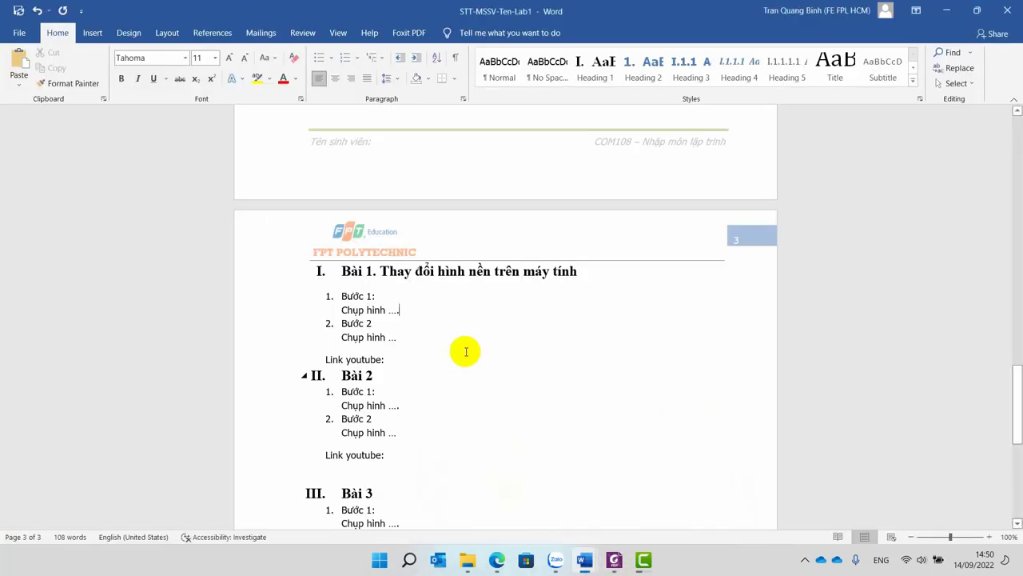
Paste the Personalize instruction as plain text after 'Bước 1:', then check Camtasia's render, now at 49.6%.
left_click(403, 297)
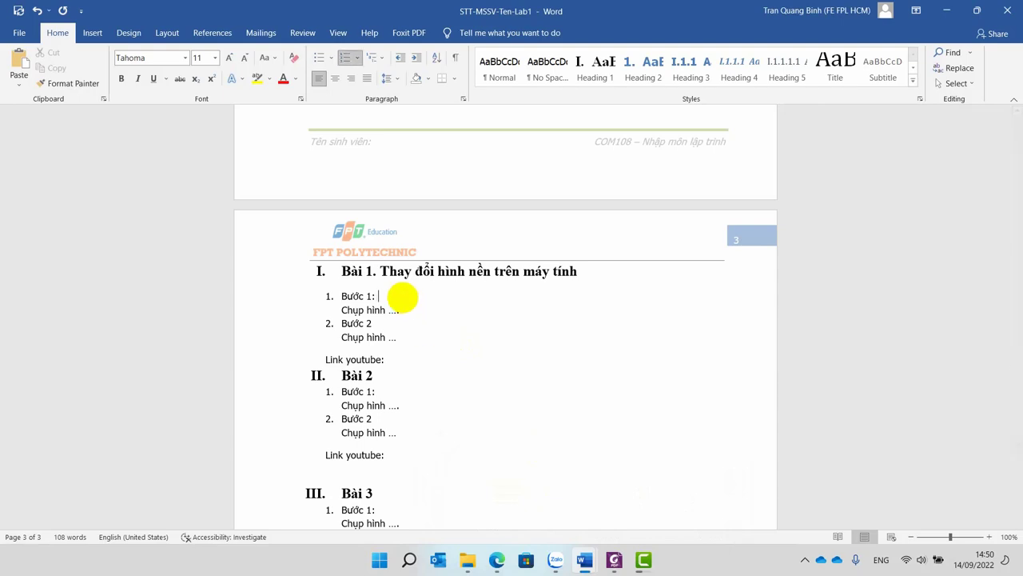
right_click(404, 301)
left_click(472, 104)
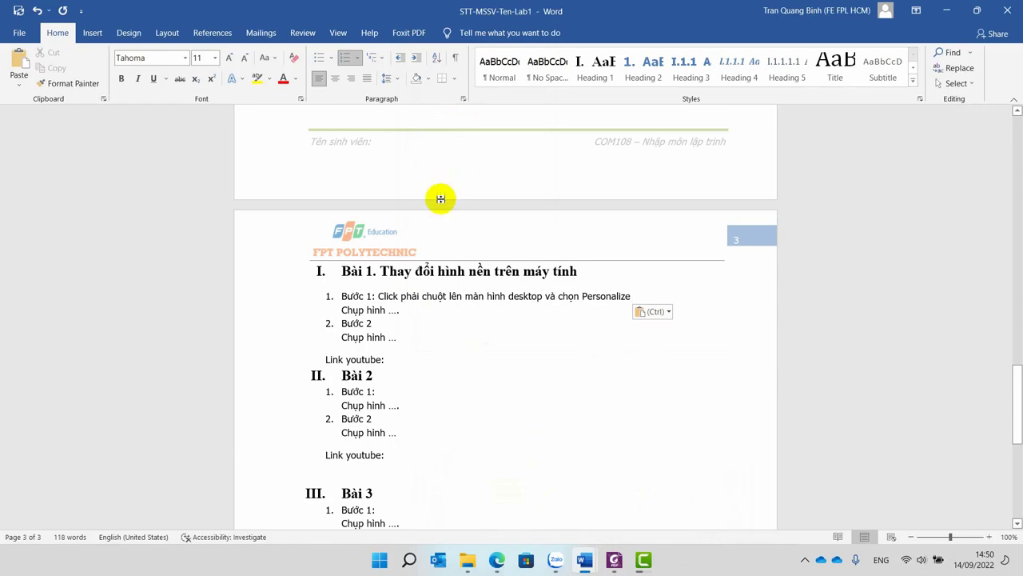
mouse_move(581, 562)
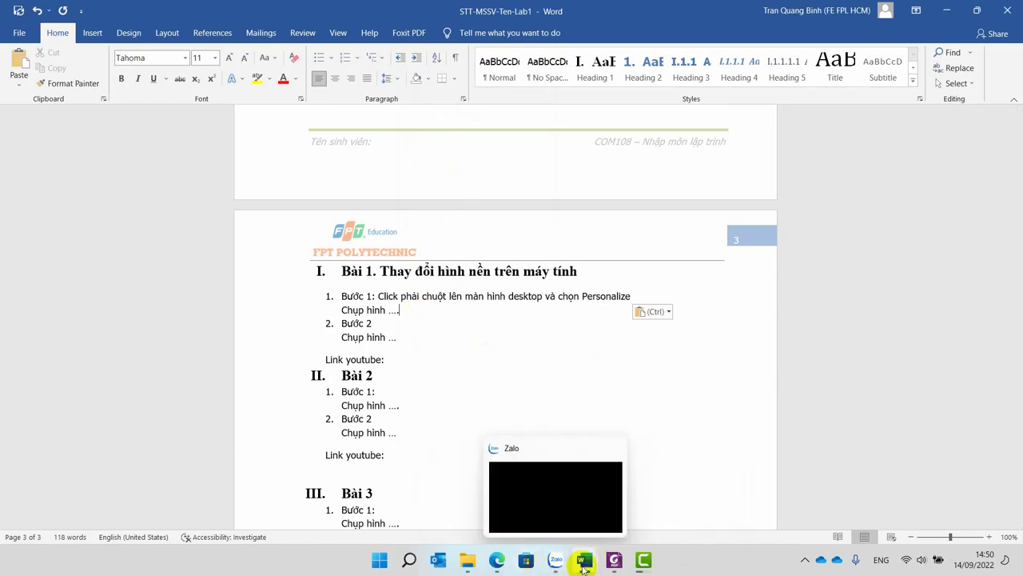
left_click(641, 562)
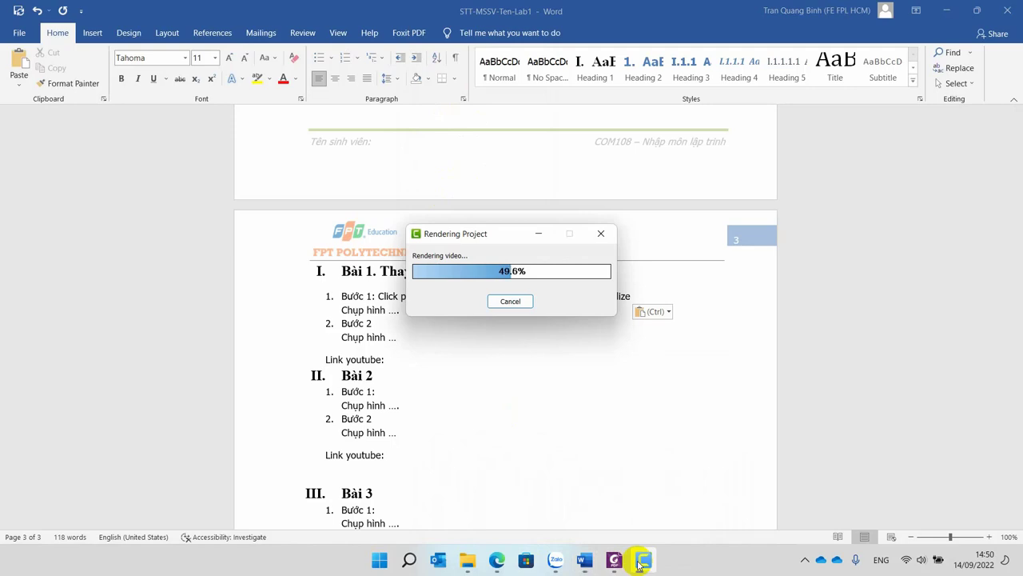
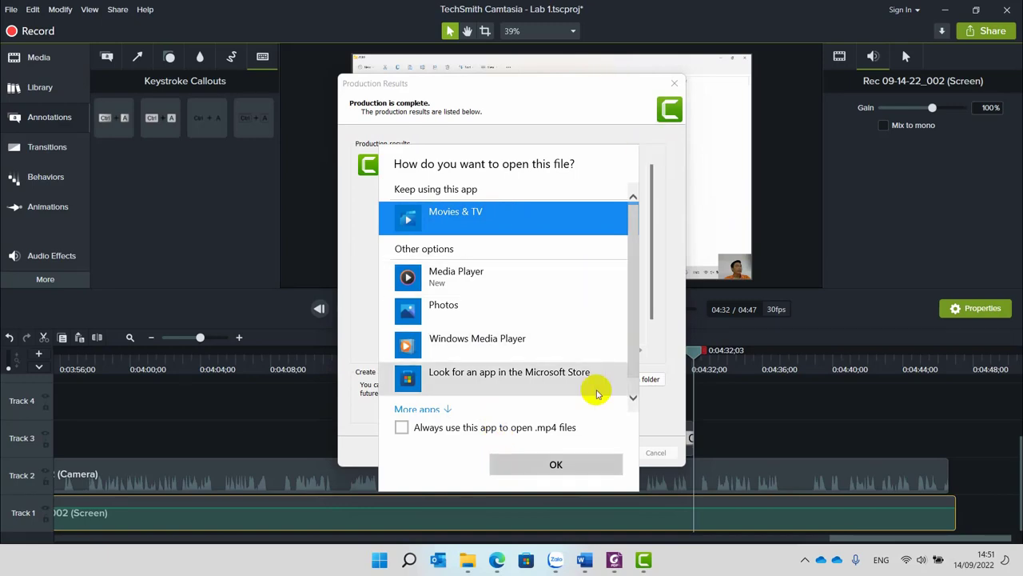
Preview the rendered lab video in Movies & TV, then close it and finish the production results.
left_click(553, 462)
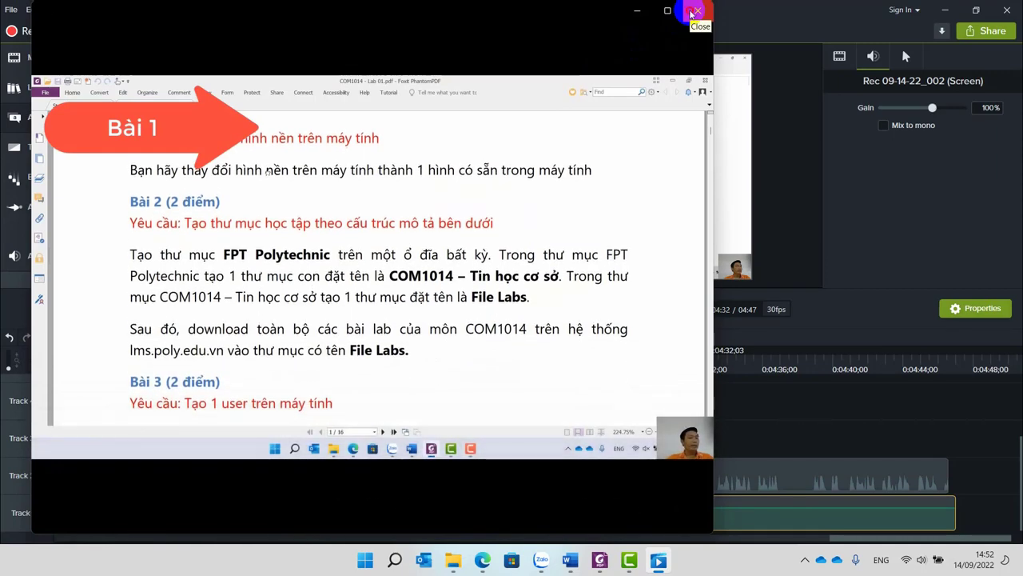
left_click(692, 14)
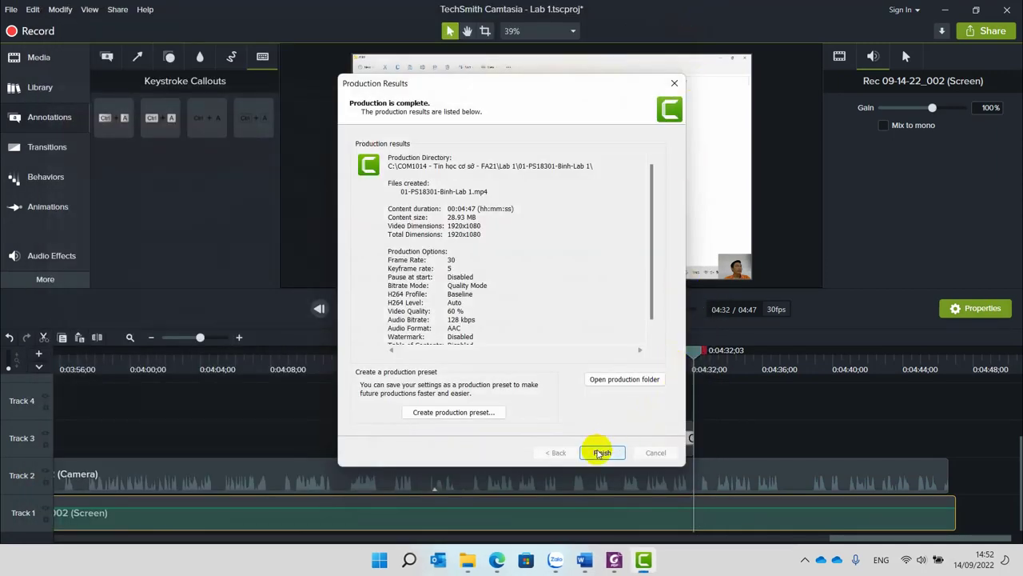
left_click(599, 453)
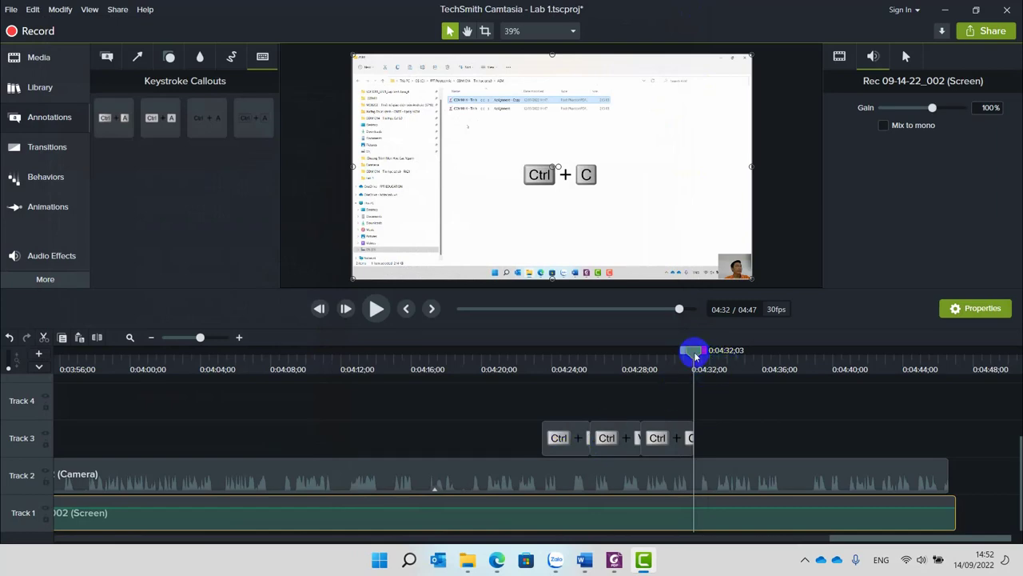
Scrub the playhead back toward the start and step frame by frame to locate the desktop right-click menu scene.
left_click_drag(694, 357, 6, 411)
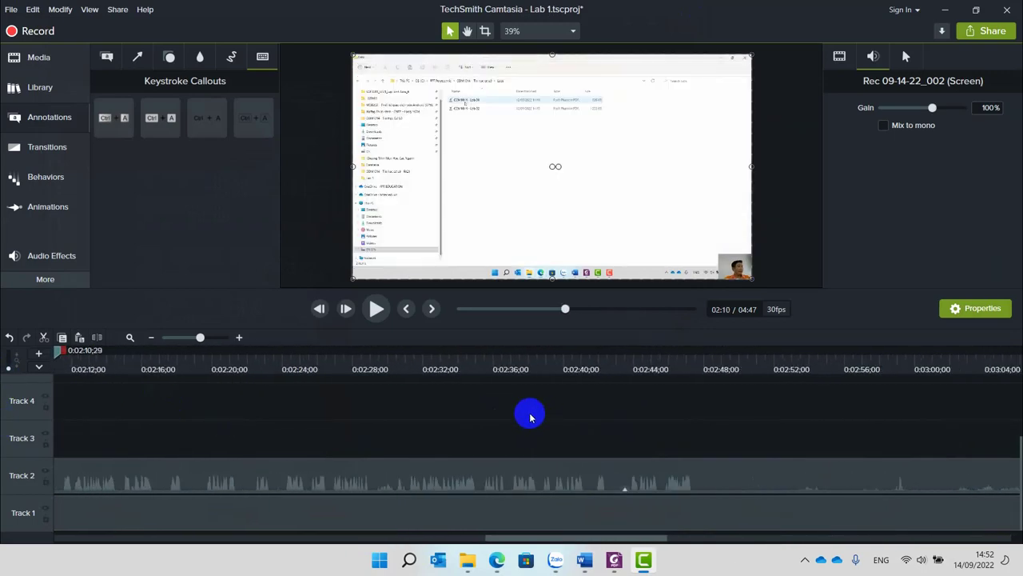
scroll(530, 415, "down", 5)
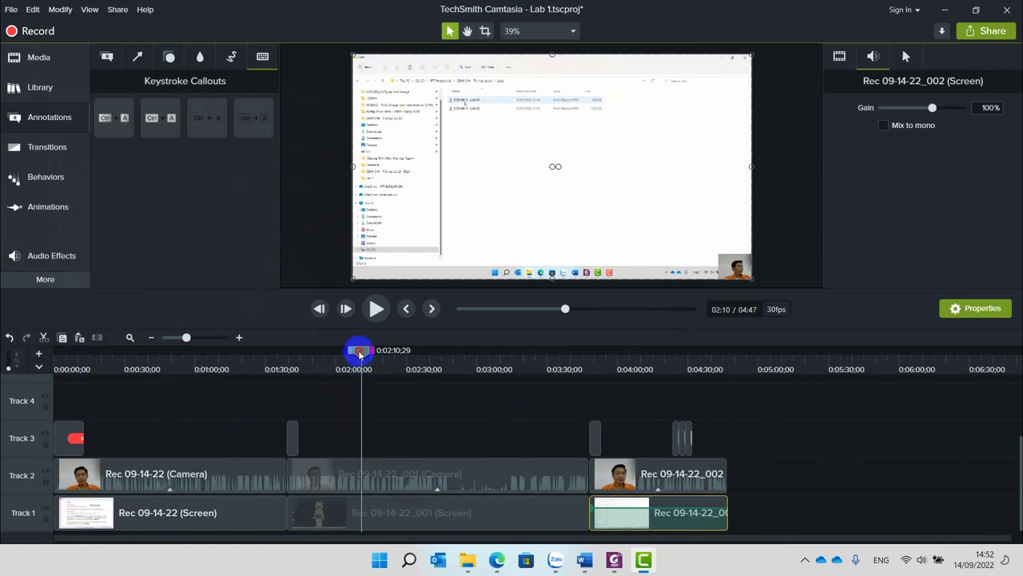
left_click_drag(358, 352, 131, 393)
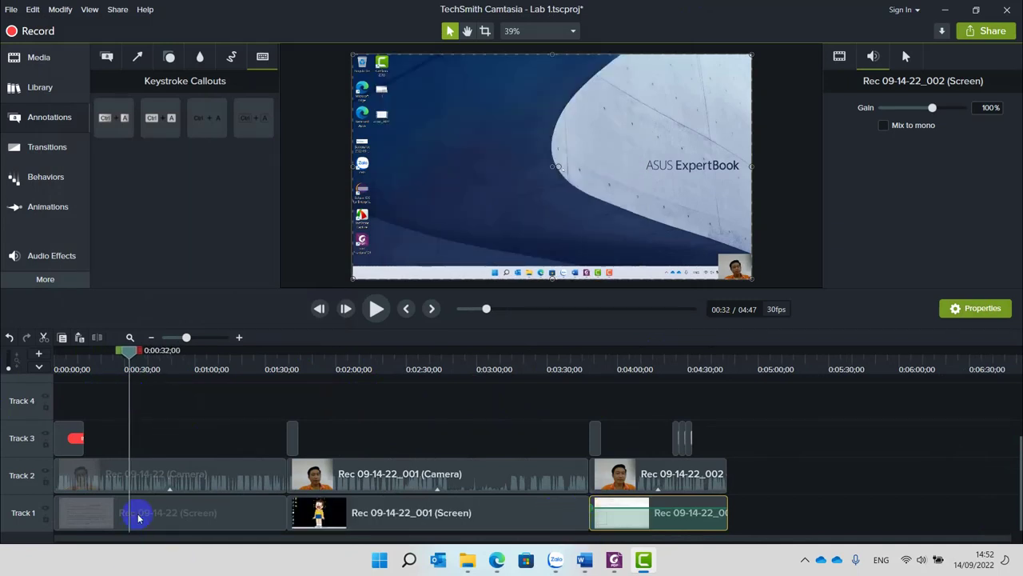
scroll(138, 518, "up", 4)
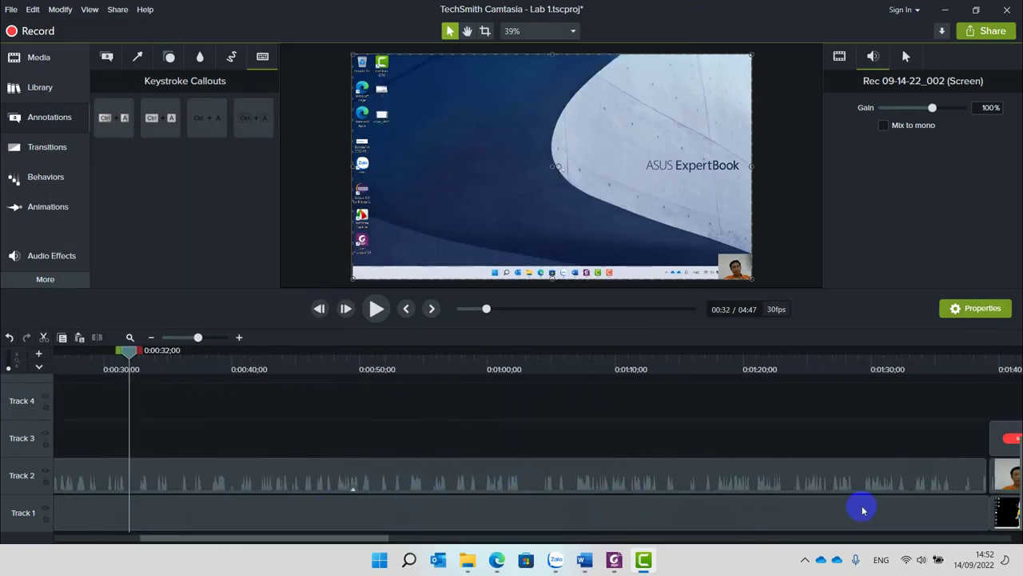
left_click_drag(344, 537, 274, 539)
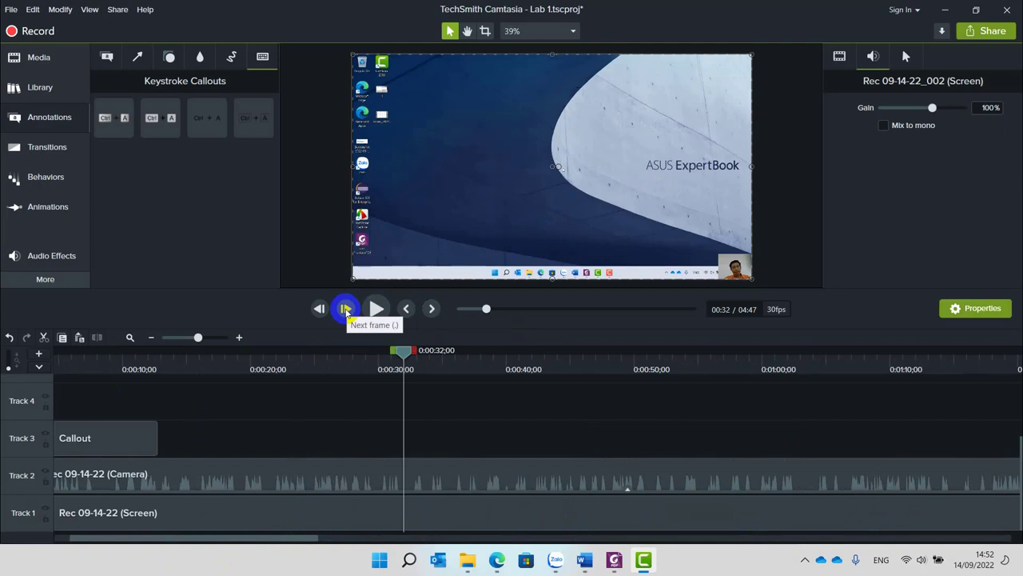
left_click(345, 310)
left_click(346, 311)
left_click(346, 310)
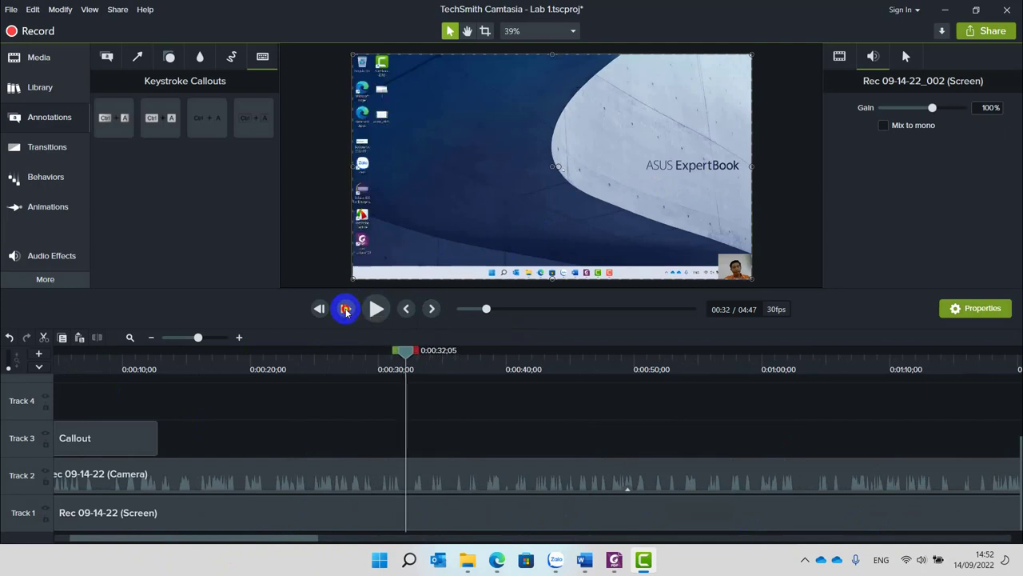
left_click(345, 311)
left_click(346, 311)
left_click(346, 311)
left_click(346, 310)
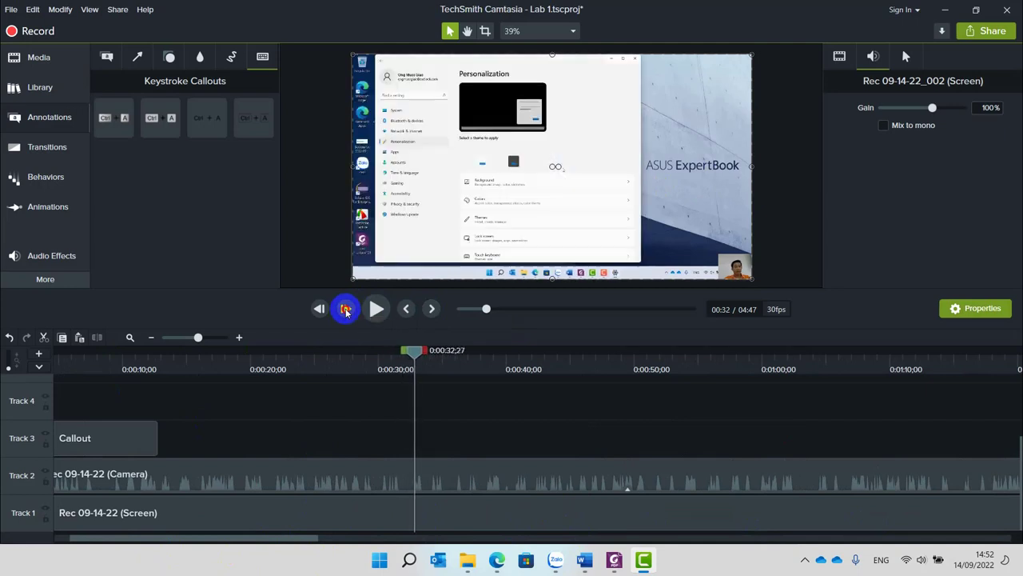
left_click(346, 310)
left_click(346, 310)
left_click(346, 310)
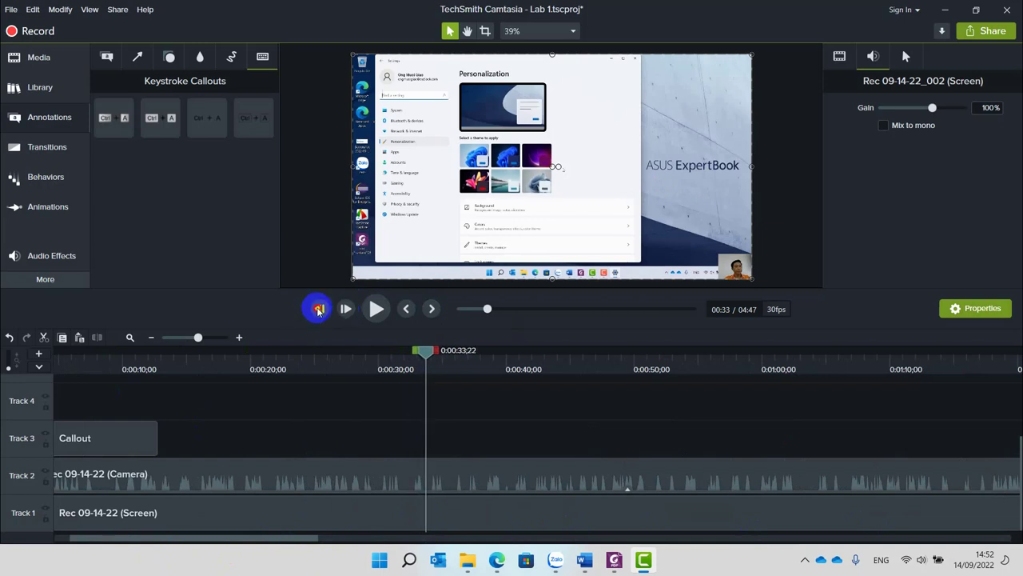
left_click(317, 310)
left_click(317, 310)
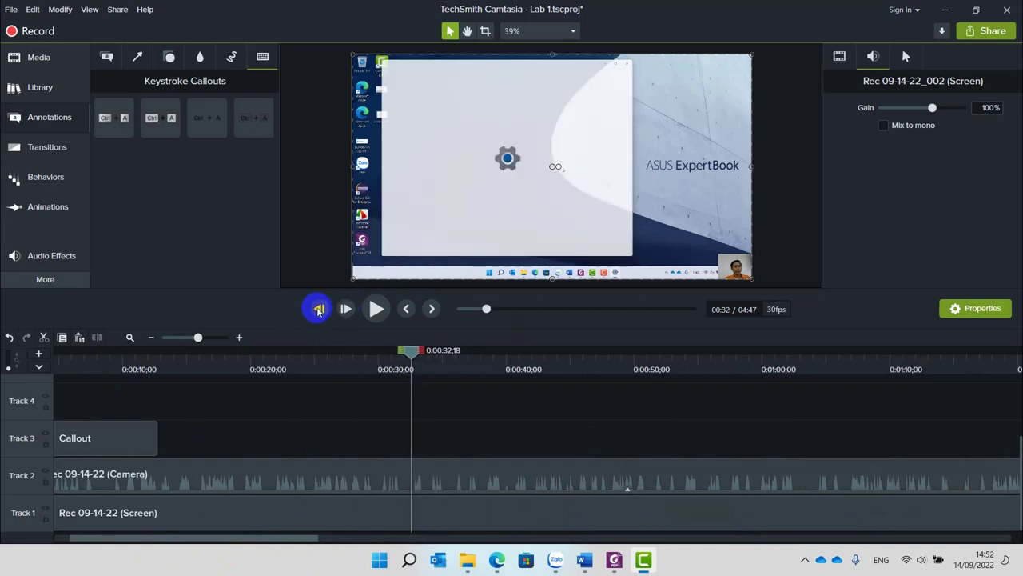
left_click(344, 311)
left_click(321, 310)
left_click(321, 310)
left_click(320, 310)
left_click(320, 310)
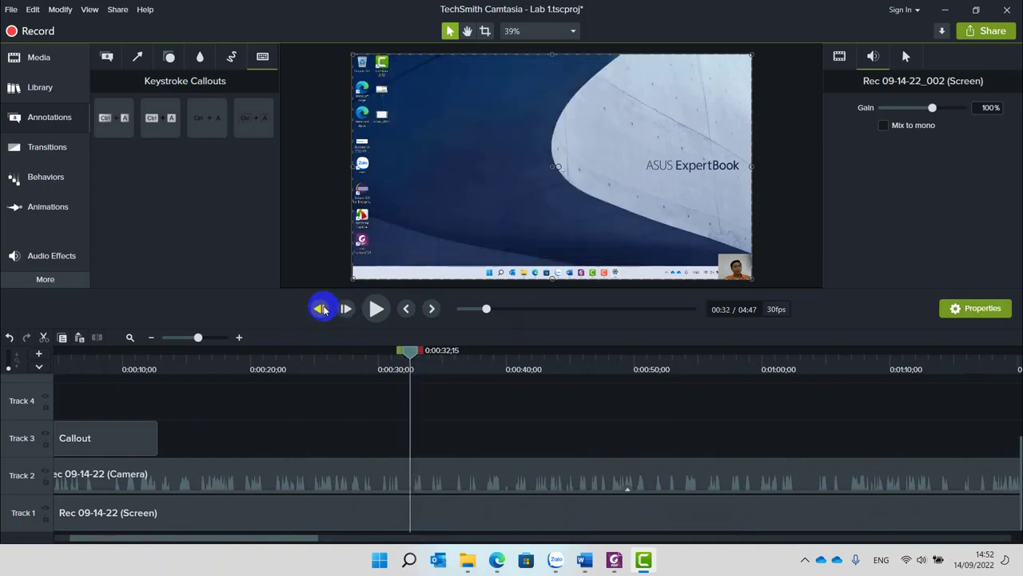
left_click(320, 310)
left_click(321, 311)
left_click(320, 310)
left_click(320, 310)
left_click(321, 310)
left_click(321, 310)
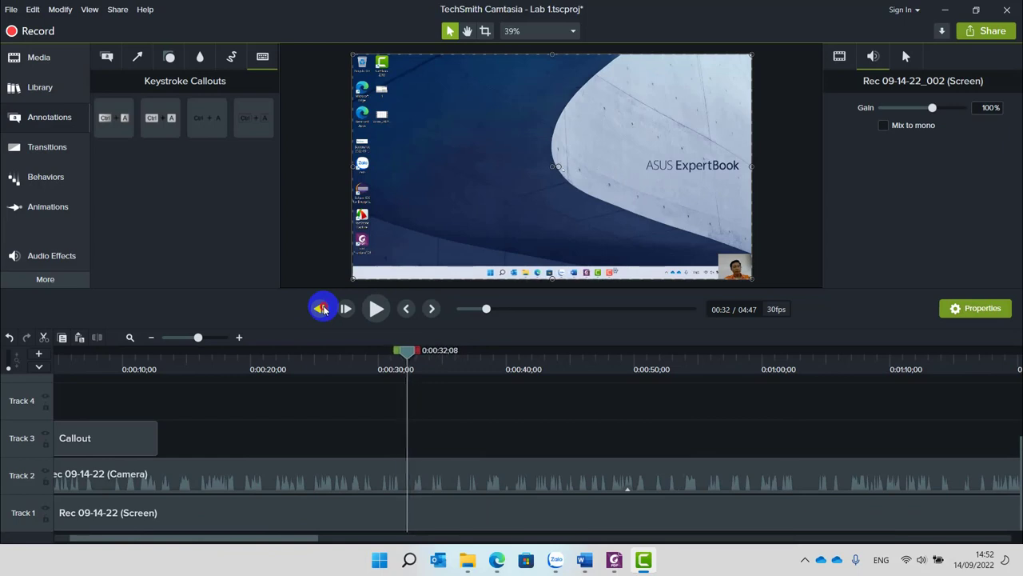
left_click(321, 310)
left_click(321, 310)
left_click(321, 310)
left_click(320, 310)
left_click(321, 310)
left_click(320, 310)
left_click(320, 310)
left_click(321, 311)
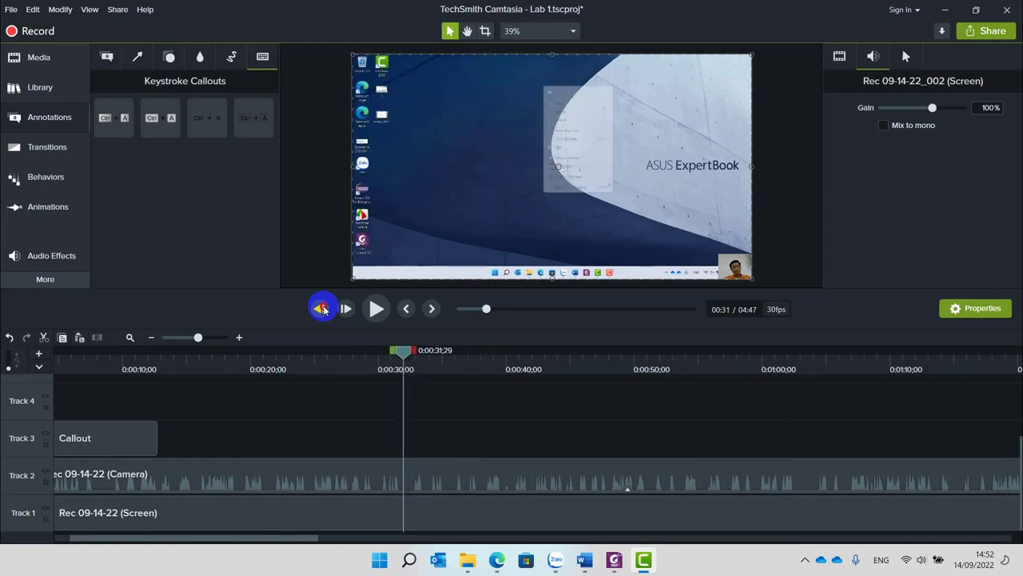
left_click(320, 310)
left_click(321, 310)
left_click(321, 310)
left_click(321, 310)
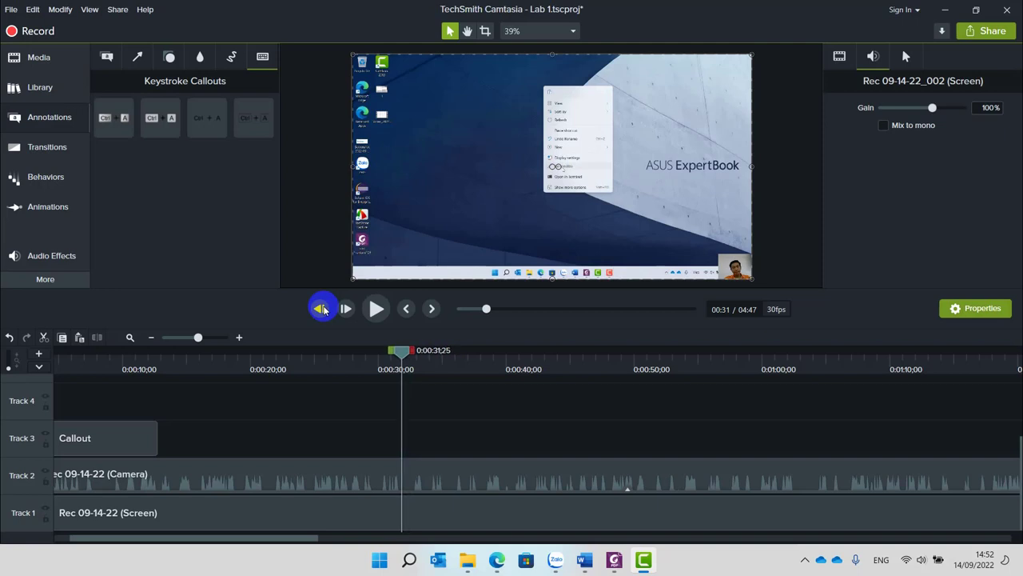
left_click(322, 310)
left_click(321, 310)
left_click(322, 310)
left_click(321, 311)
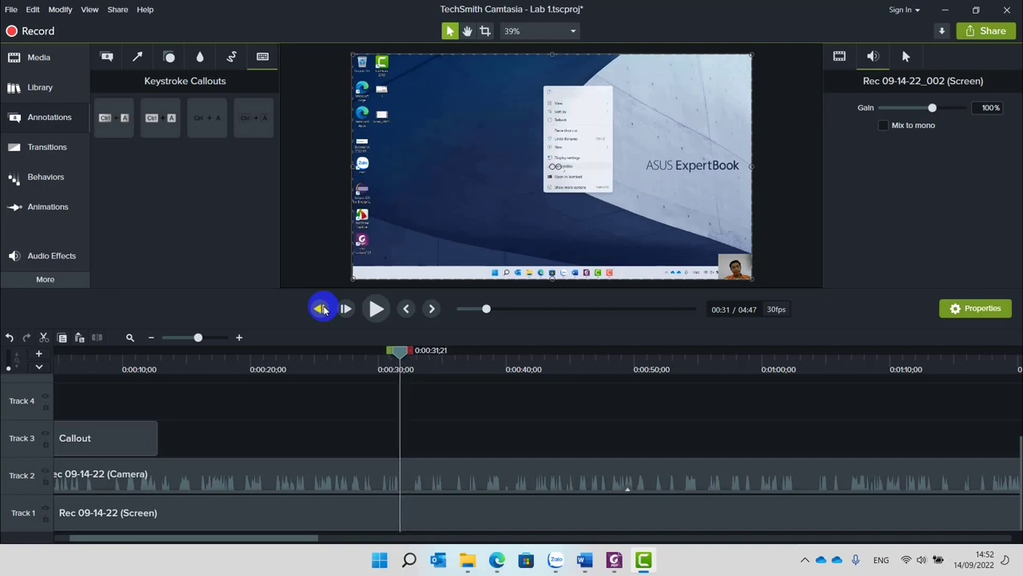
left_click(321, 310)
left_click(321, 310)
left_click(321, 310)
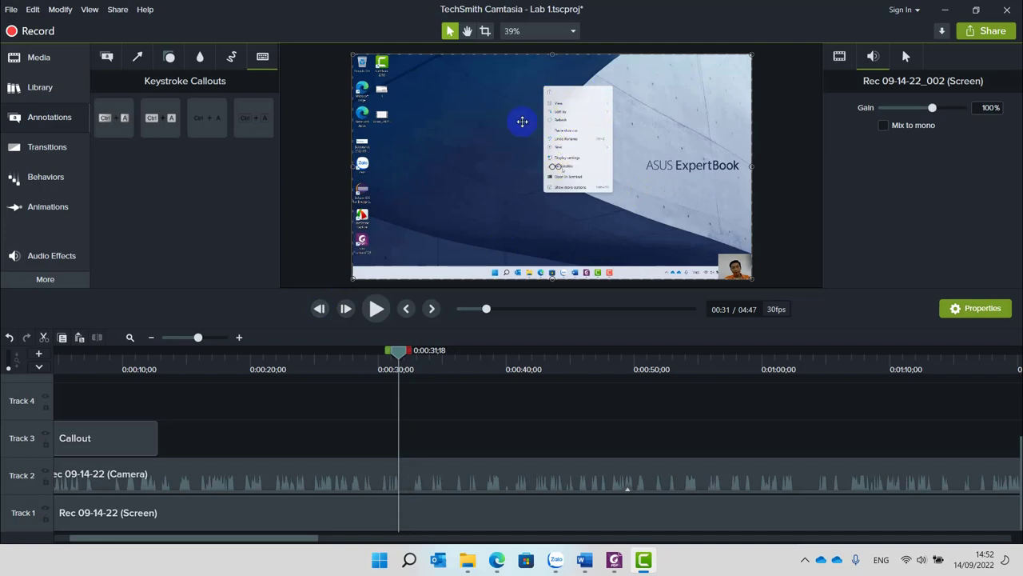
Settle the playhead on frame 0:31;23 and export that frame as an image.
left_click_drag(400, 349, 397, 356)
left_click(346, 308)
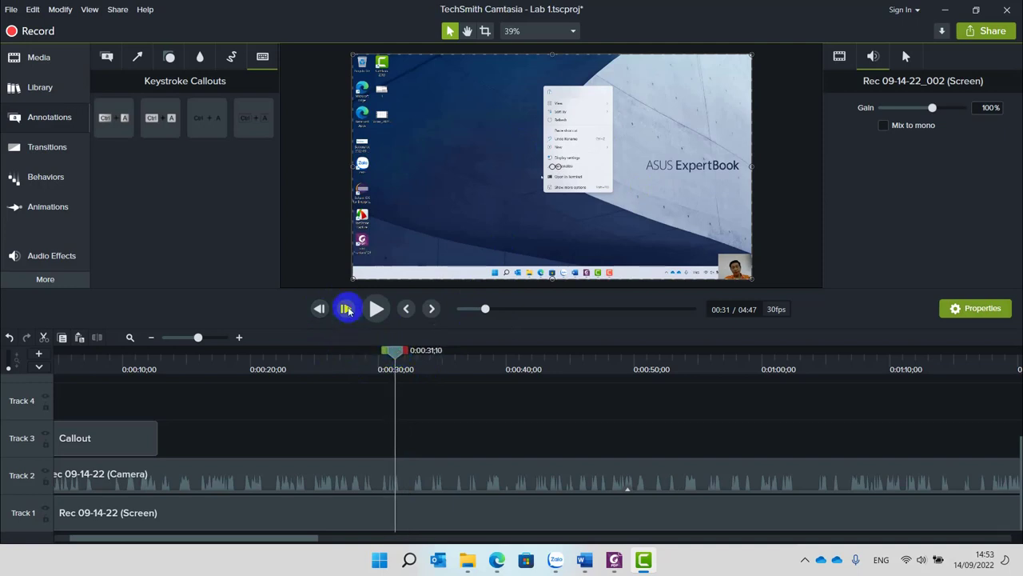
left_click(347, 309)
left_click(347, 309)
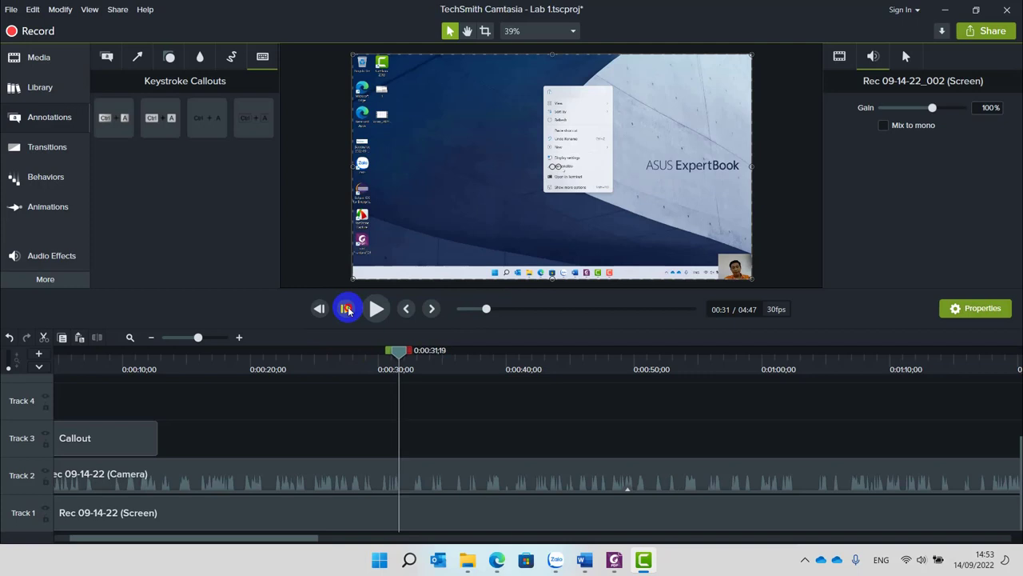
left_click(347, 309)
left_click(347, 309)
left_click(347, 309)
left_click(347, 309)
left_click(347, 310)
left_click(347, 309)
left_click(347, 309)
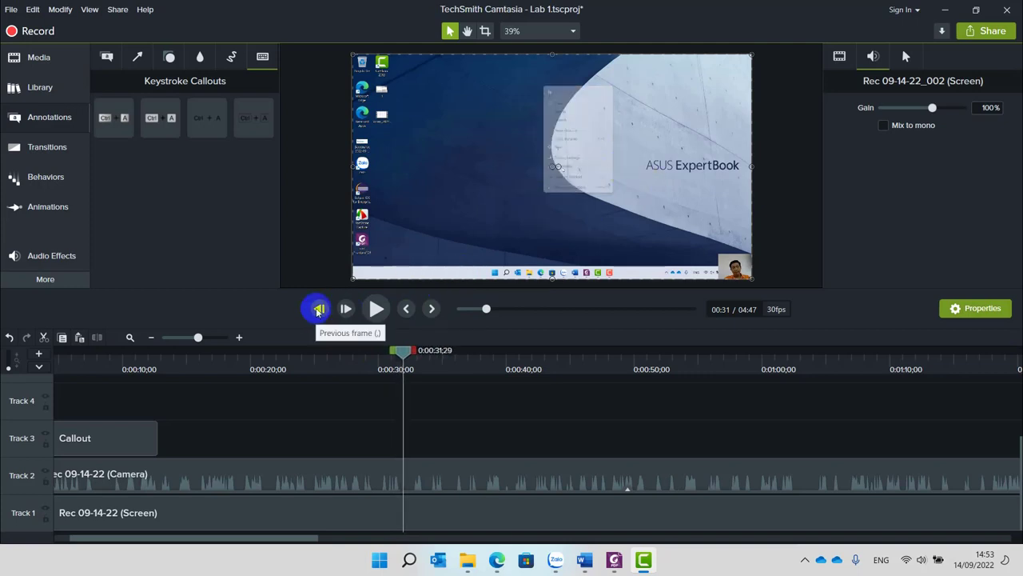
left_click(318, 310)
left_click(318, 310)
left_click(318, 309)
left_click(317, 310)
left_click(317, 309)
left_click(317, 309)
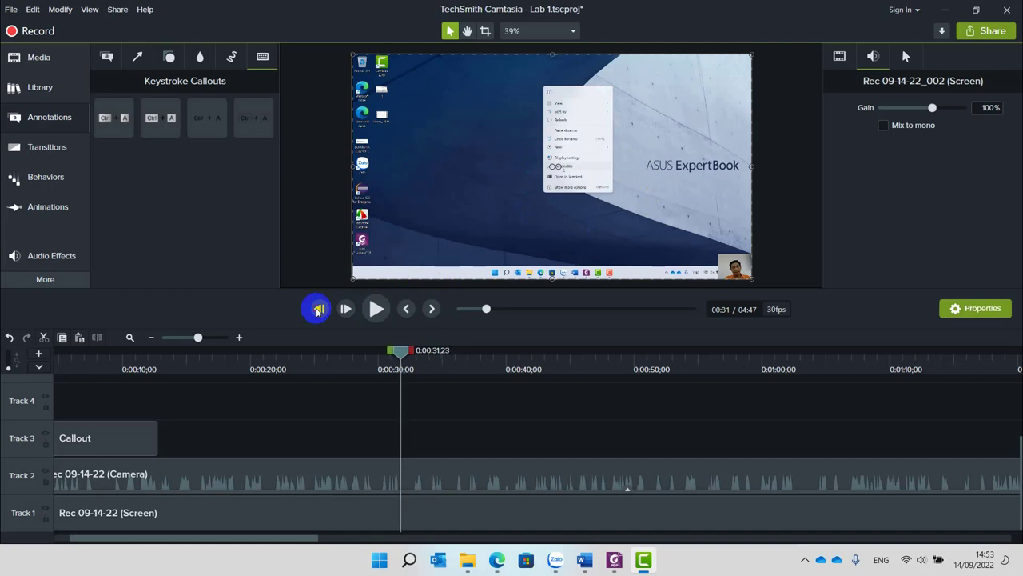
key("ctrl+f")
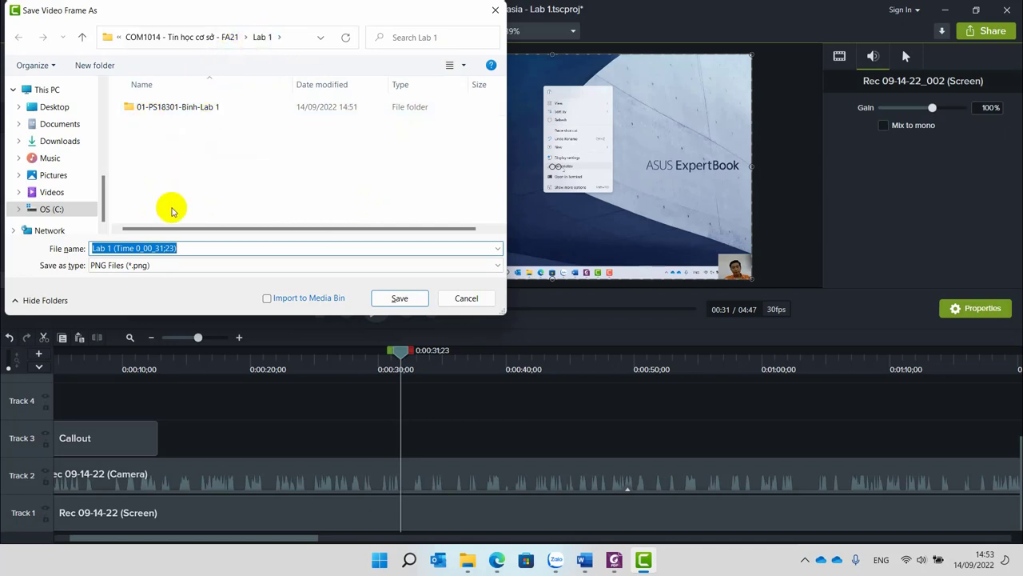
Save the 0:31;23 frame as PNG, then export and save the 0:43;07 Background settings frame.
mouse_move(616, 566)
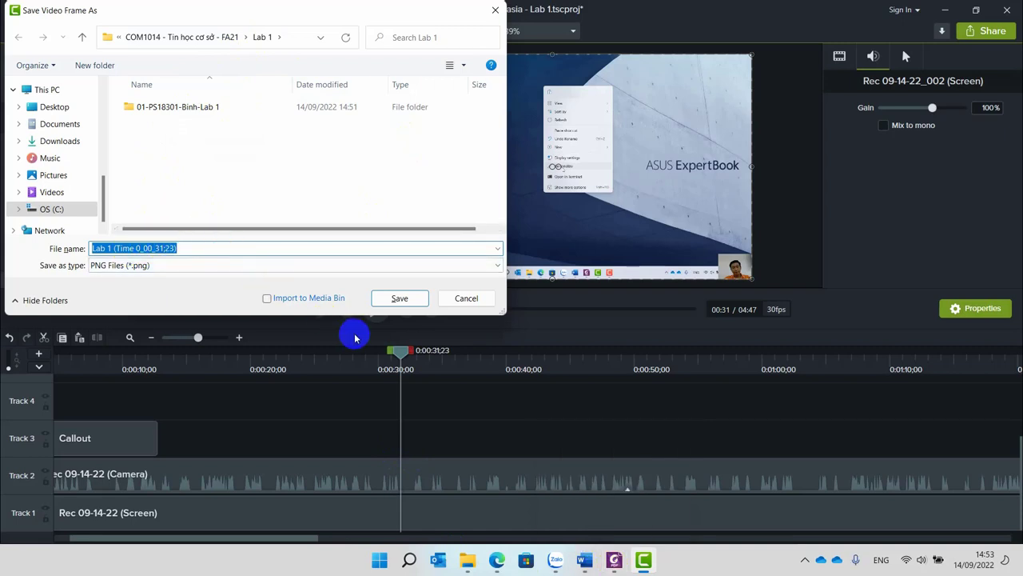
left_click(390, 298)
left_click_drag(407, 350, 537, 399)
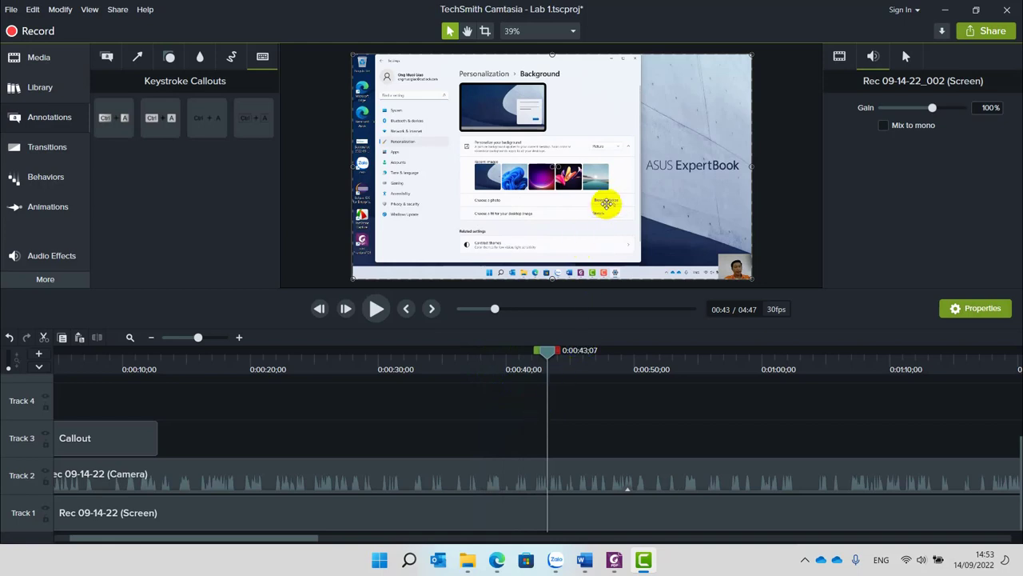
key("ctrl+f")
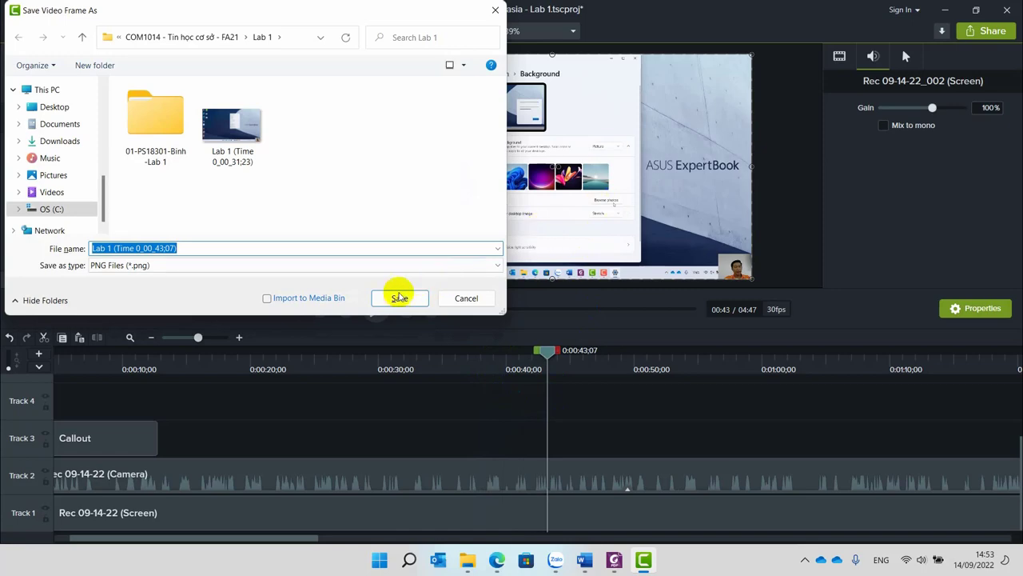
left_click(399, 298)
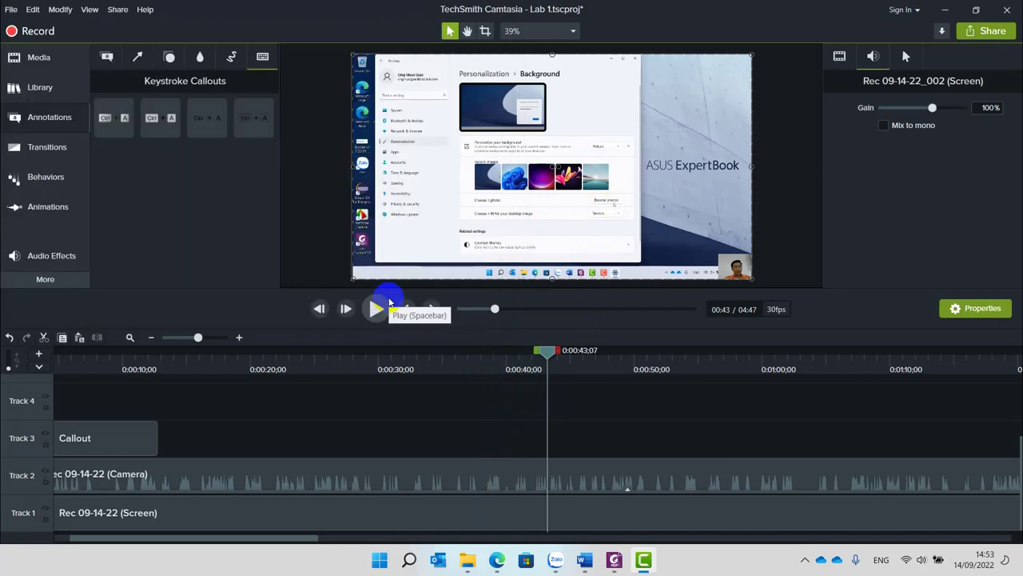
Browse to C:\COM1014 - Tin học cơ sở - FA21\Lab 1 and check both PNG screenshots.
left_click(469, 561)
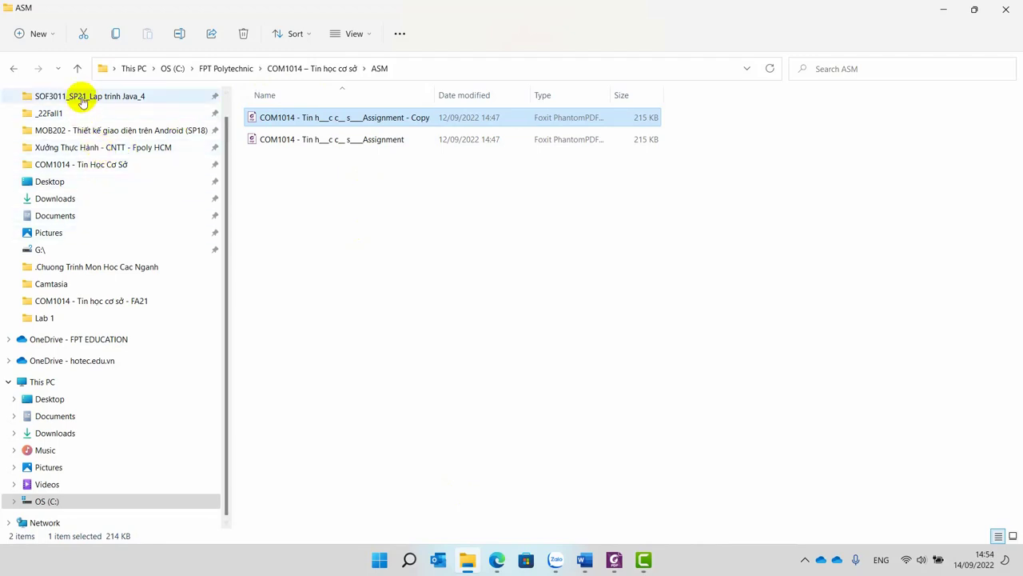
scroll(109, 404, "up", 1)
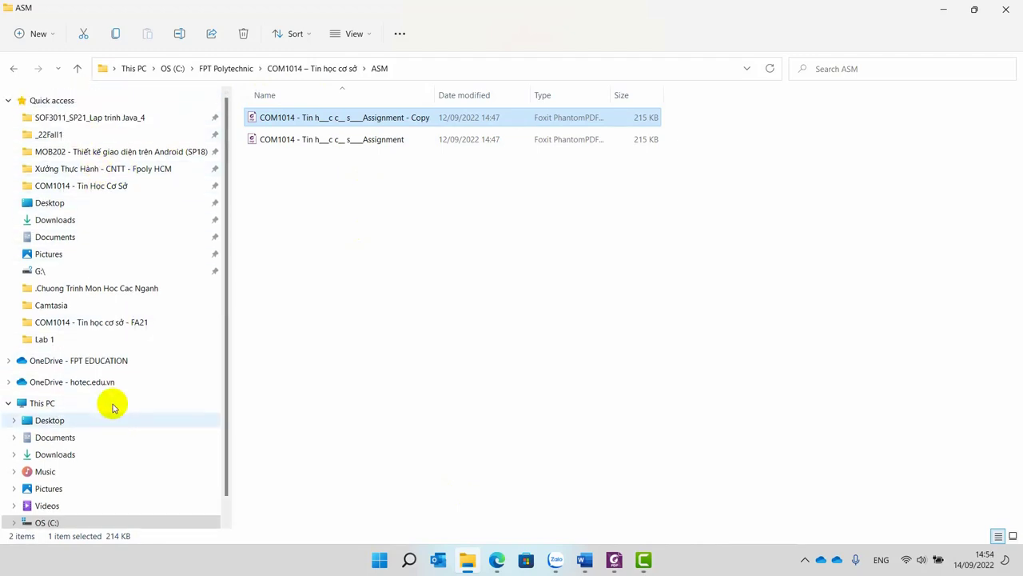
left_click(83, 186)
scroll(101, 392, "down", 2)
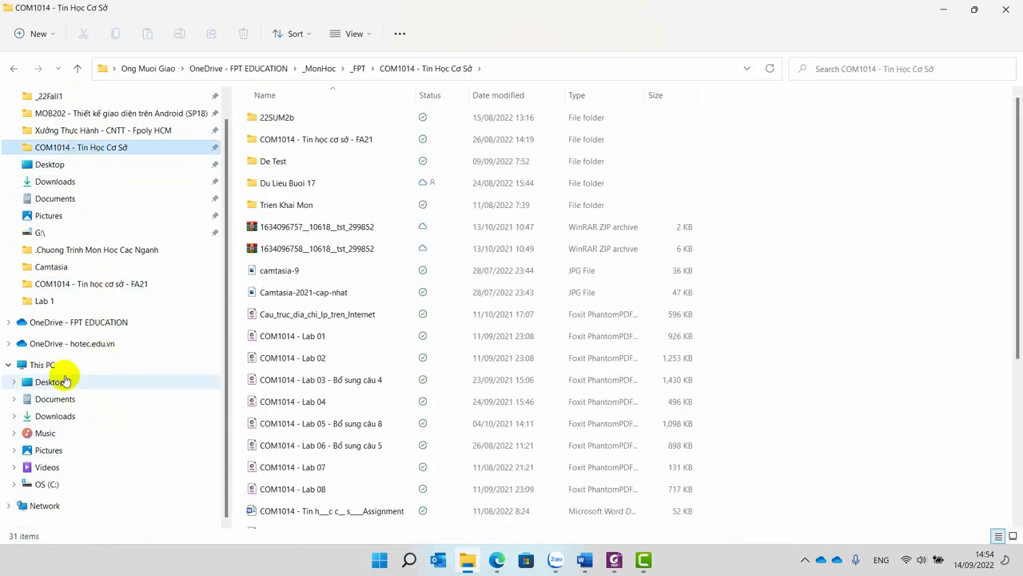
left_click(45, 483)
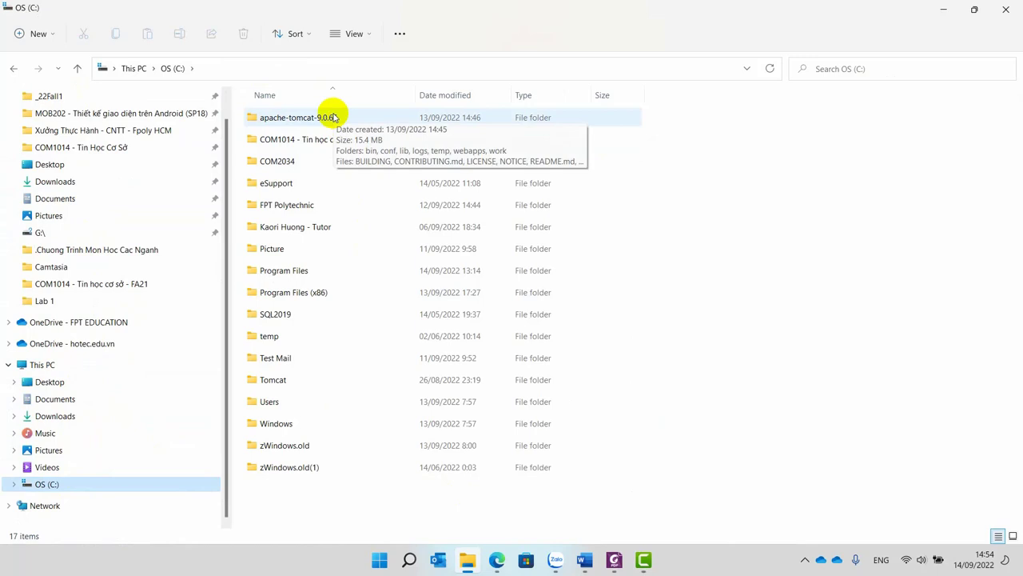
double_click(296, 138)
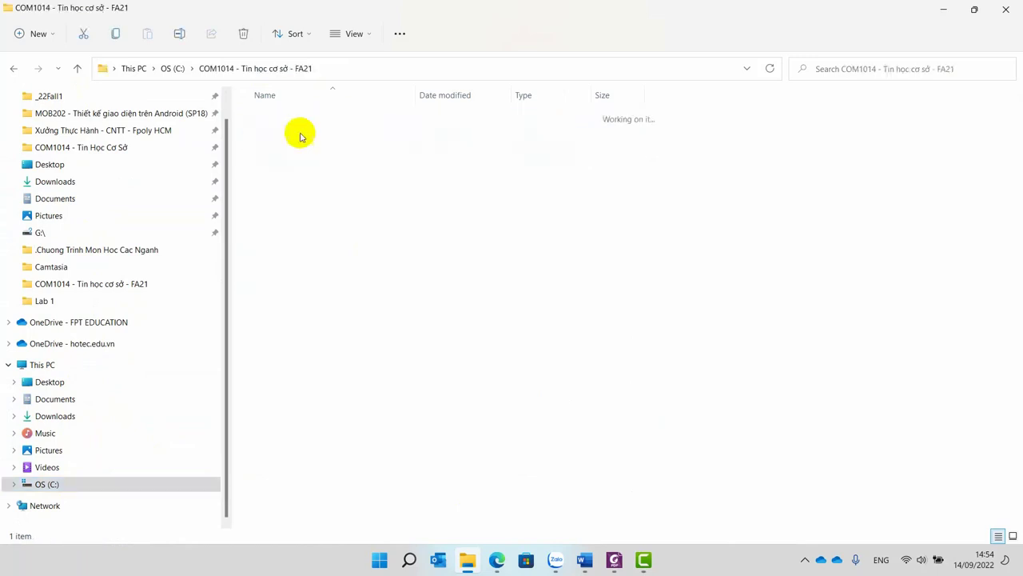
double_click(248, 116)
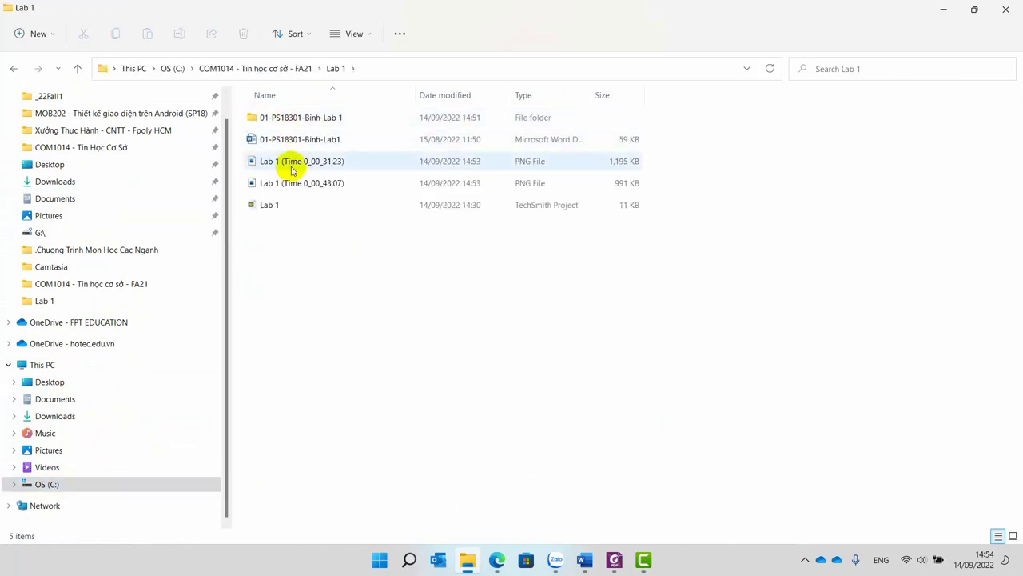
left_click(293, 169)
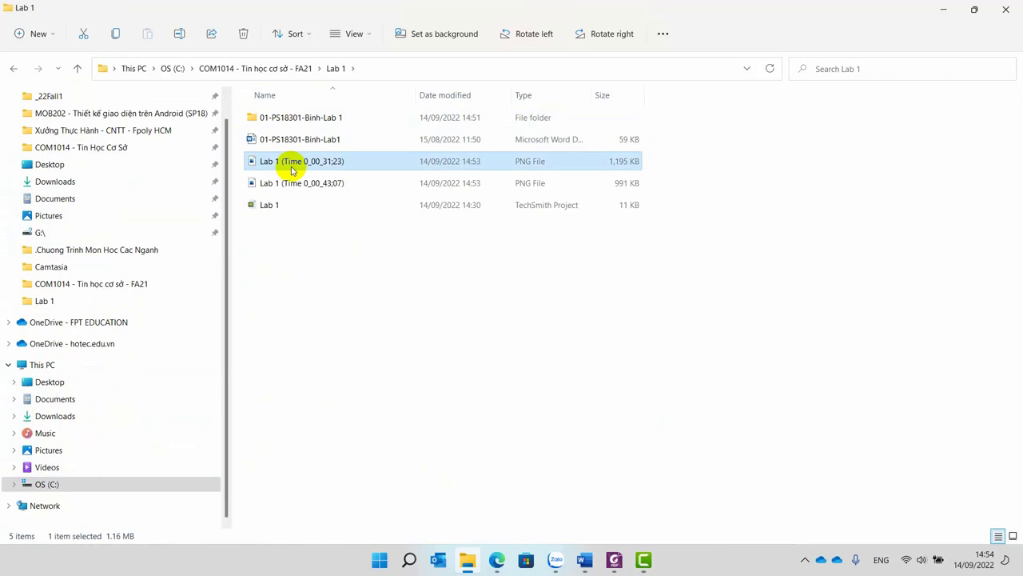
left_click(291, 192)
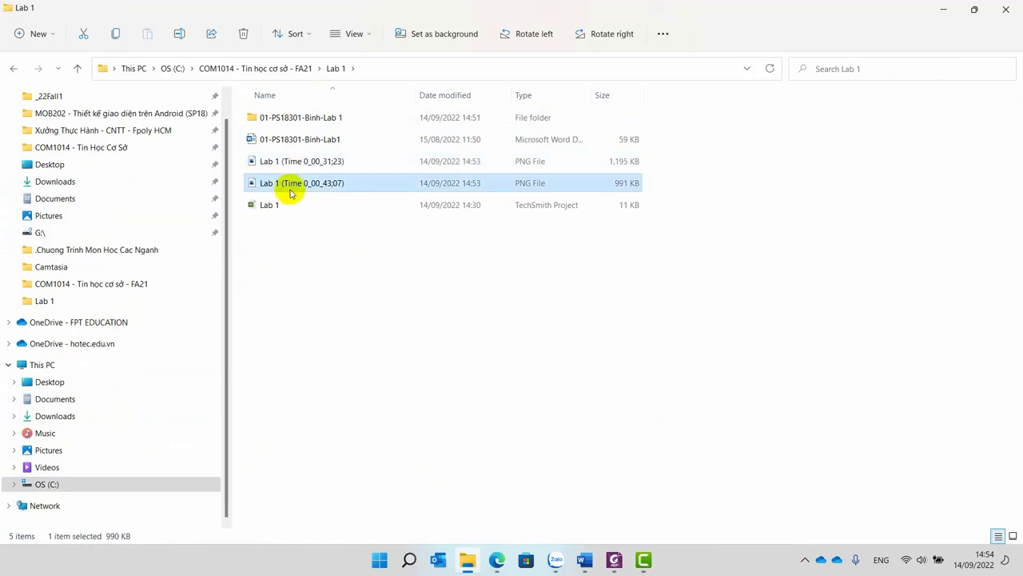
left_click(276, 140)
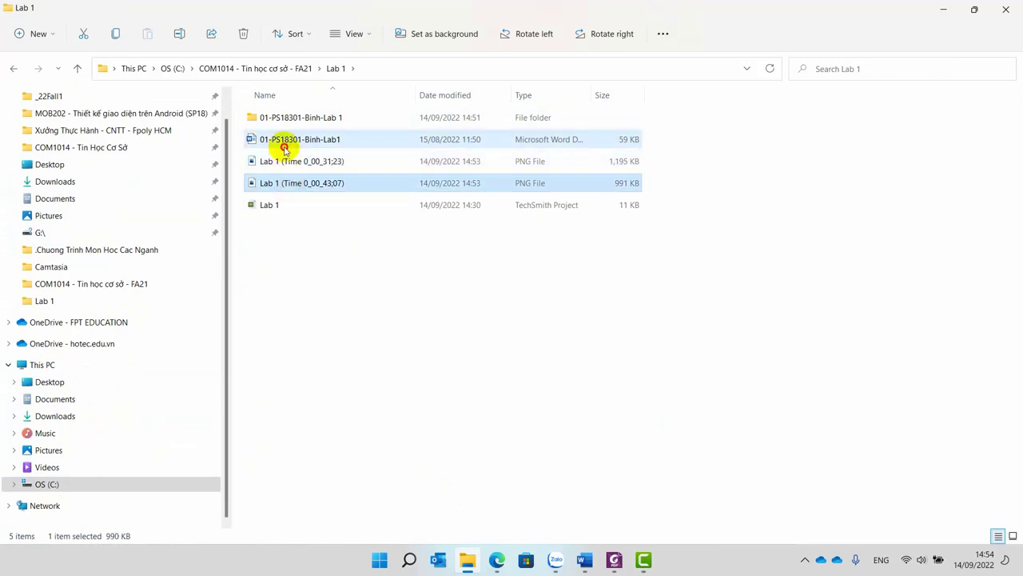
left_click(282, 160)
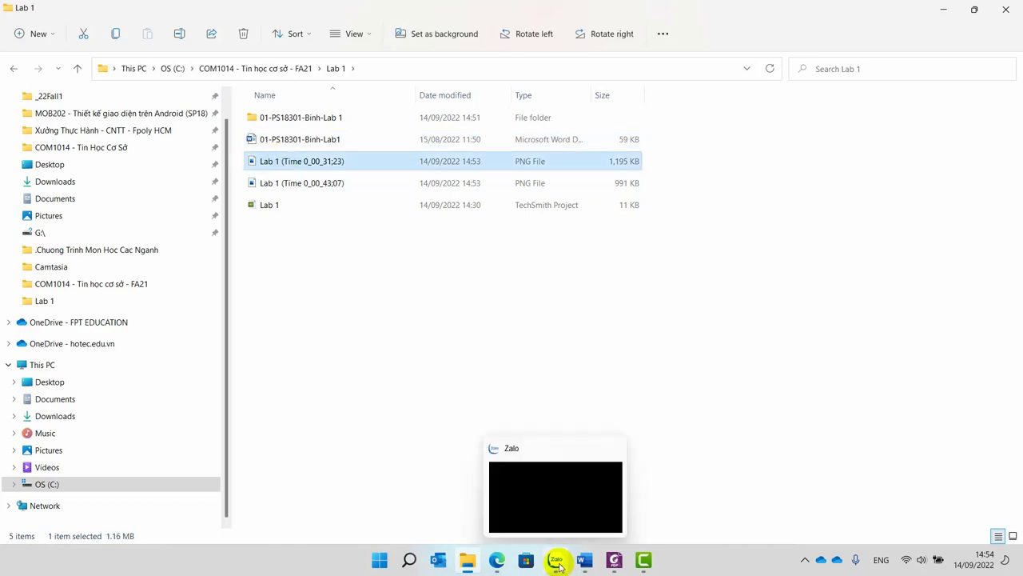
Insert the 0_00_31;23 screenshot from the Lab 1 folder under Bài 1 Bước 1's Chụp hình line.
mouse_move(584, 560)
left_click(534, 496)
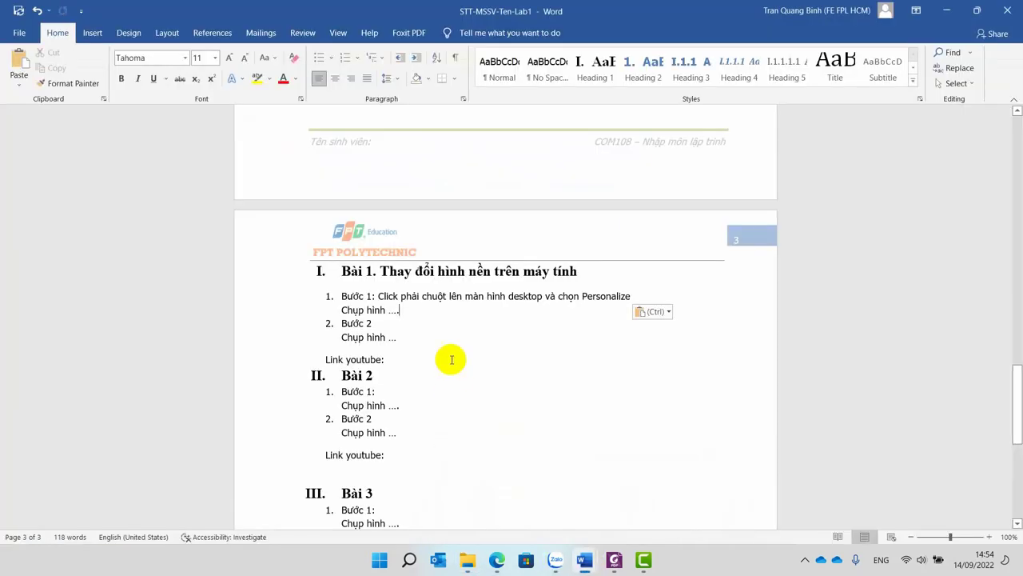
left_click(410, 310)
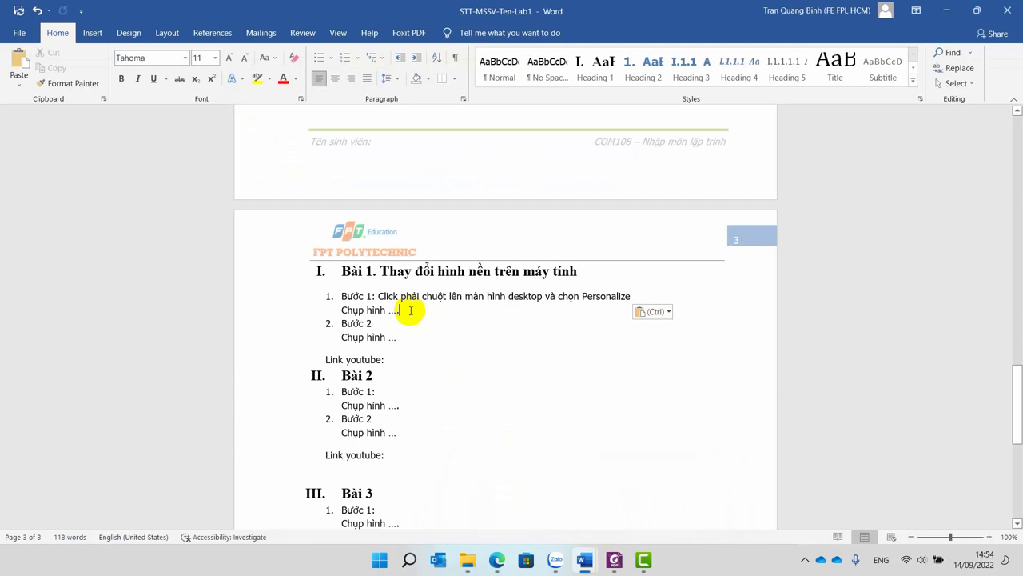
left_click(92, 33)
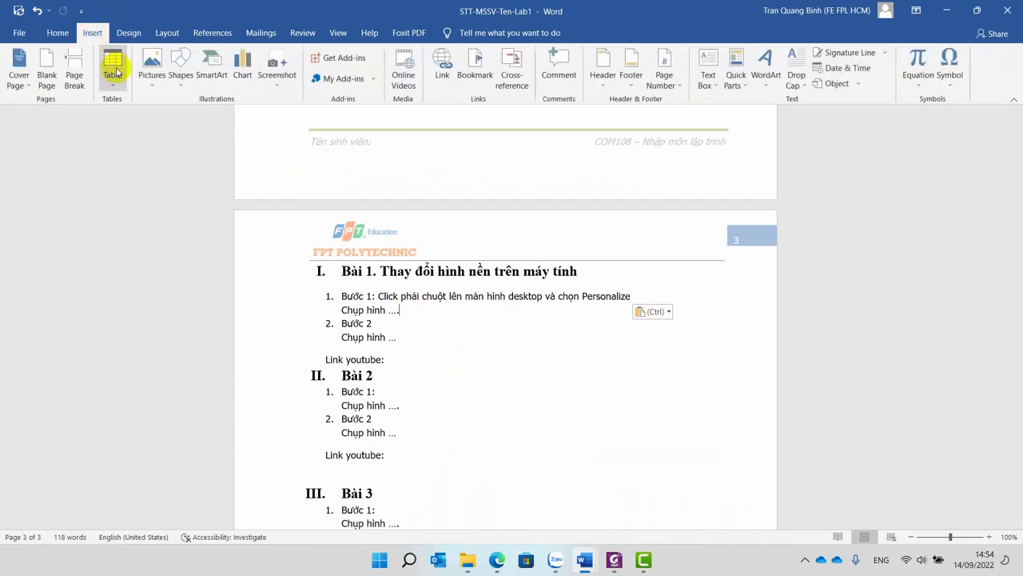
left_click(152, 68)
left_click(163, 122)
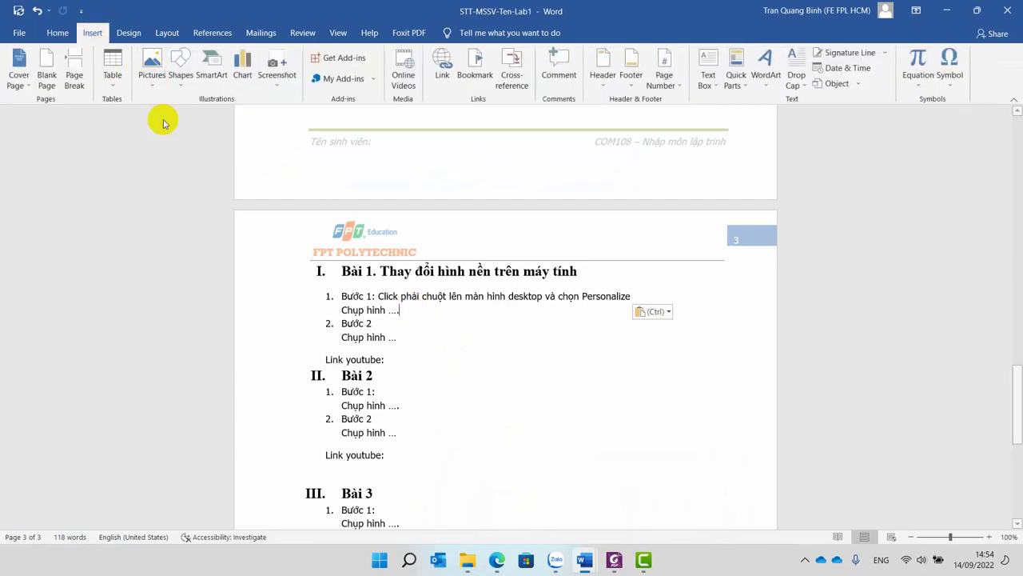
left_click(53, 252)
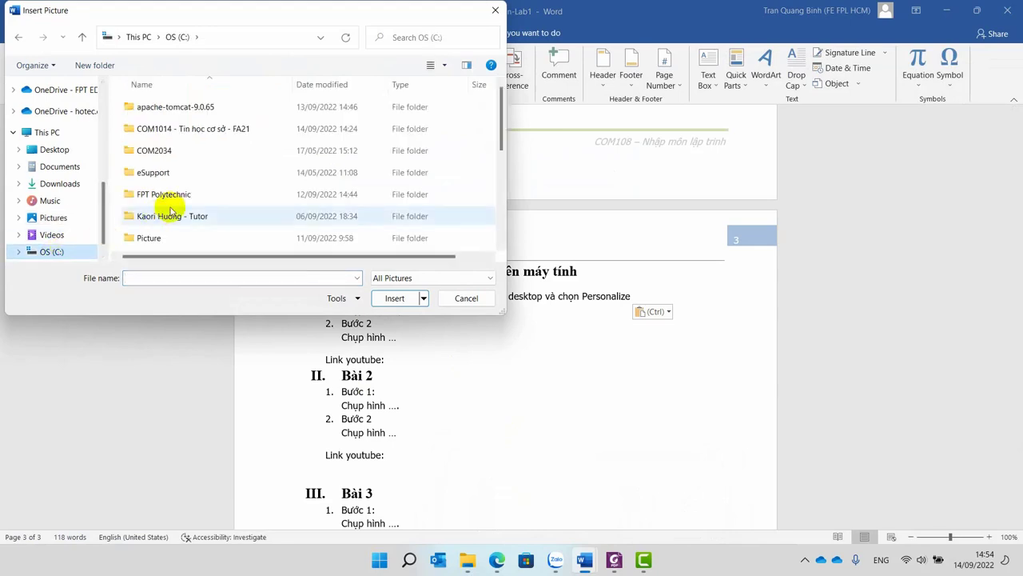
double_click(200, 129)
double_click(154, 107)
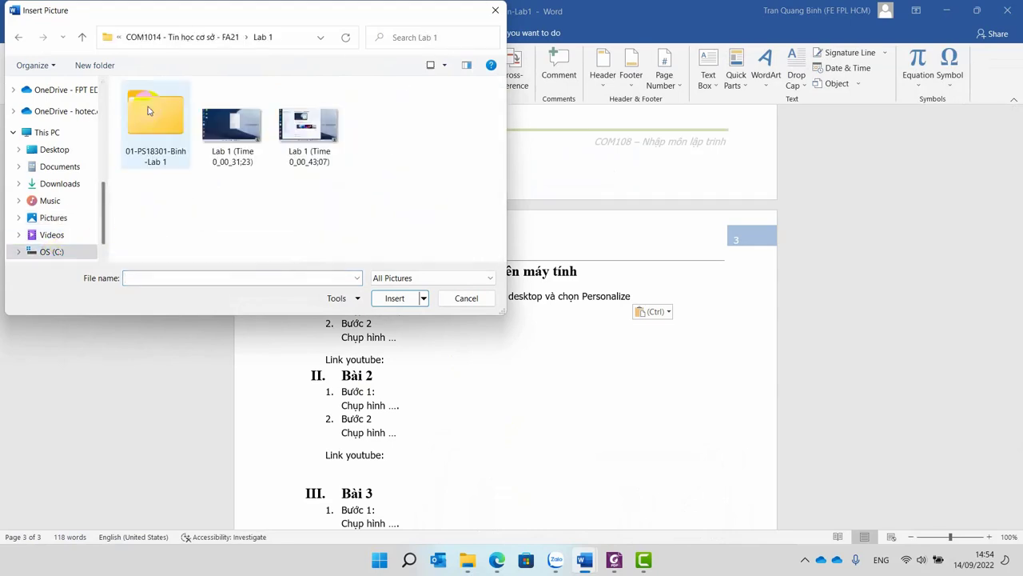
left_click(230, 164)
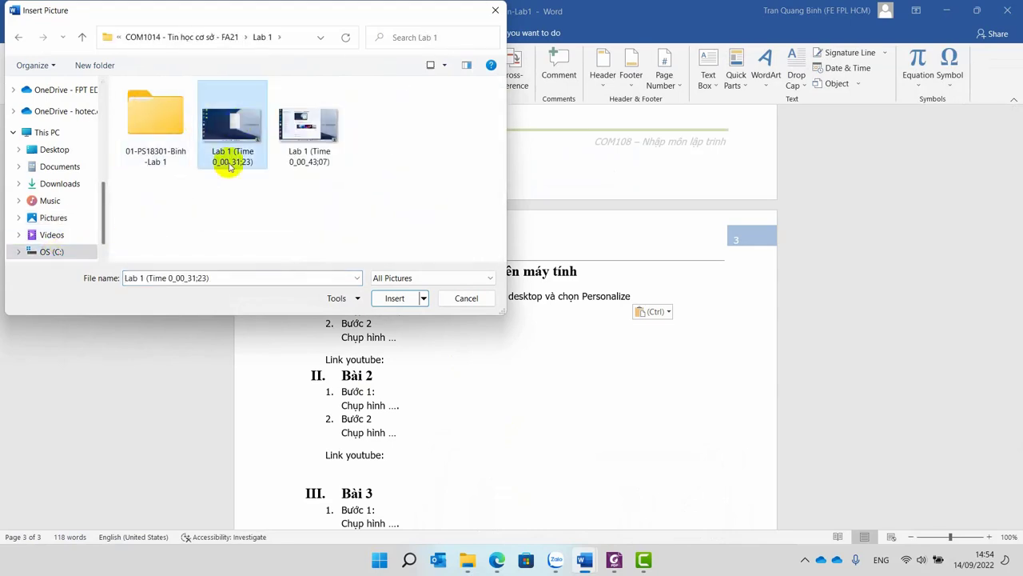
left_click(395, 298)
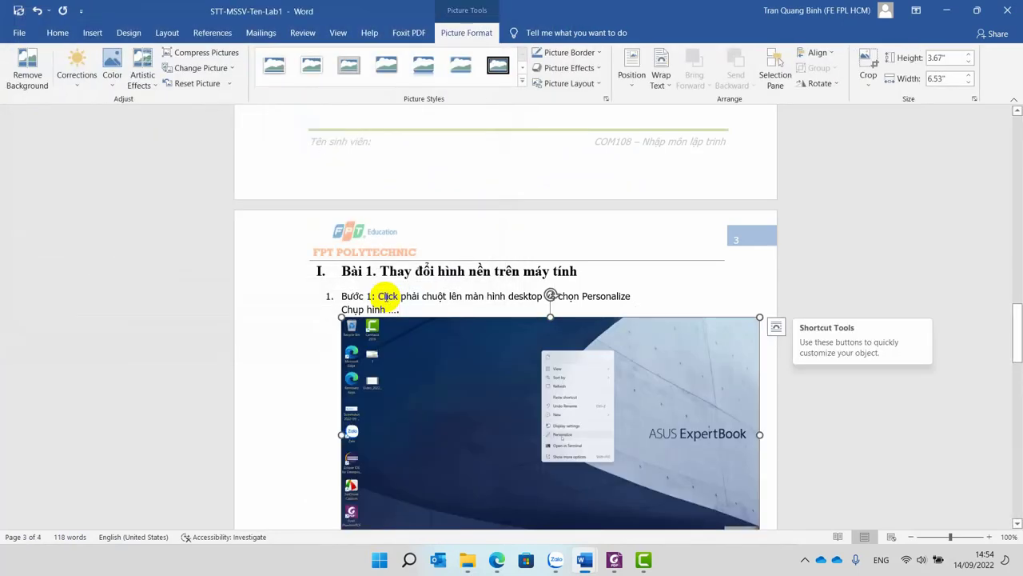
scroll(372, 303, "down", 5)
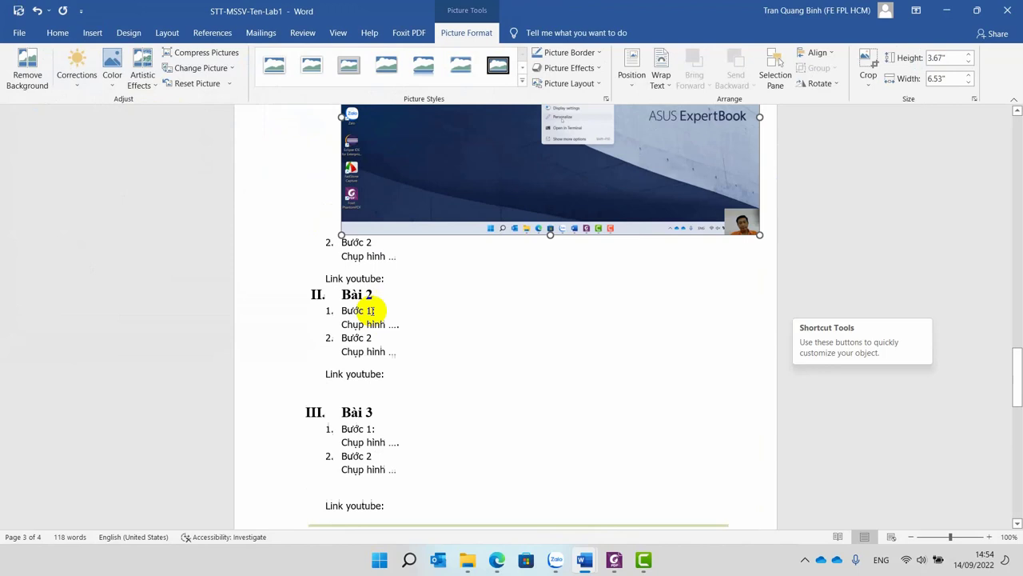
left_click(392, 254)
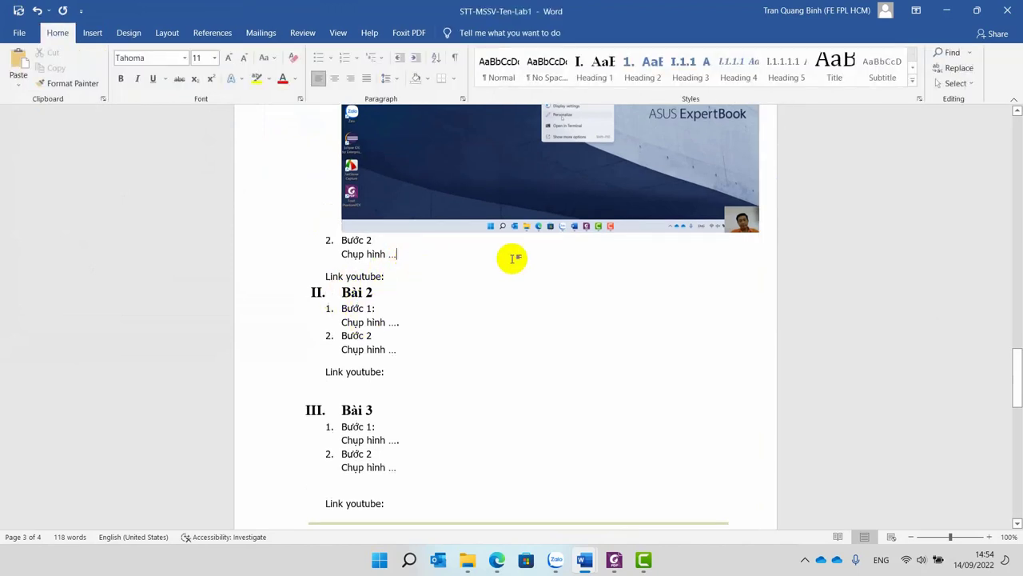
Insert the 0_00_43;07 screenshot from this device under Bài 1 Bước 2's Chụp hình line.
left_click(93, 36)
left_click(152, 68)
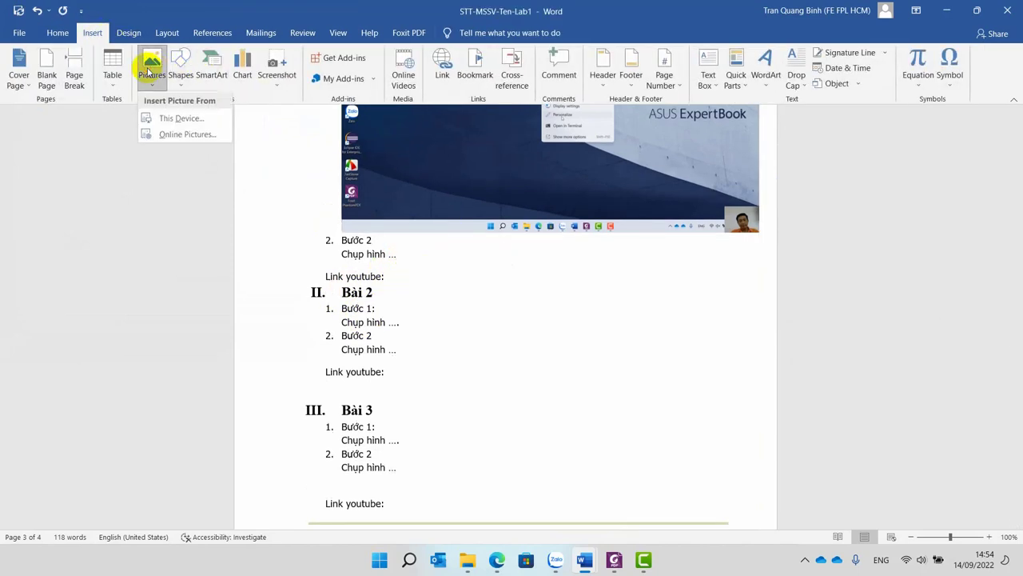
left_click(152, 123)
left_click(338, 123)
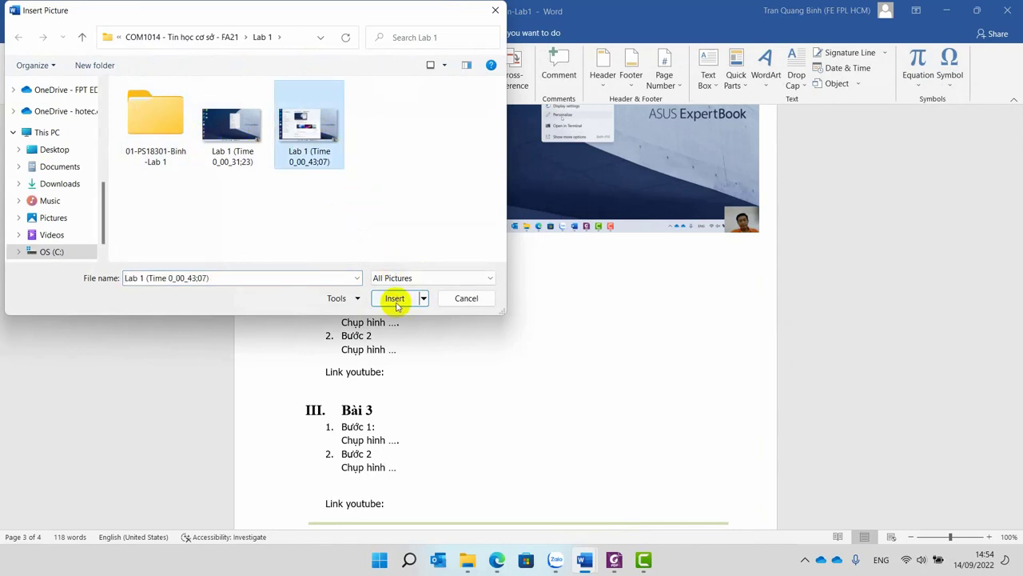
left_click(395, 297)
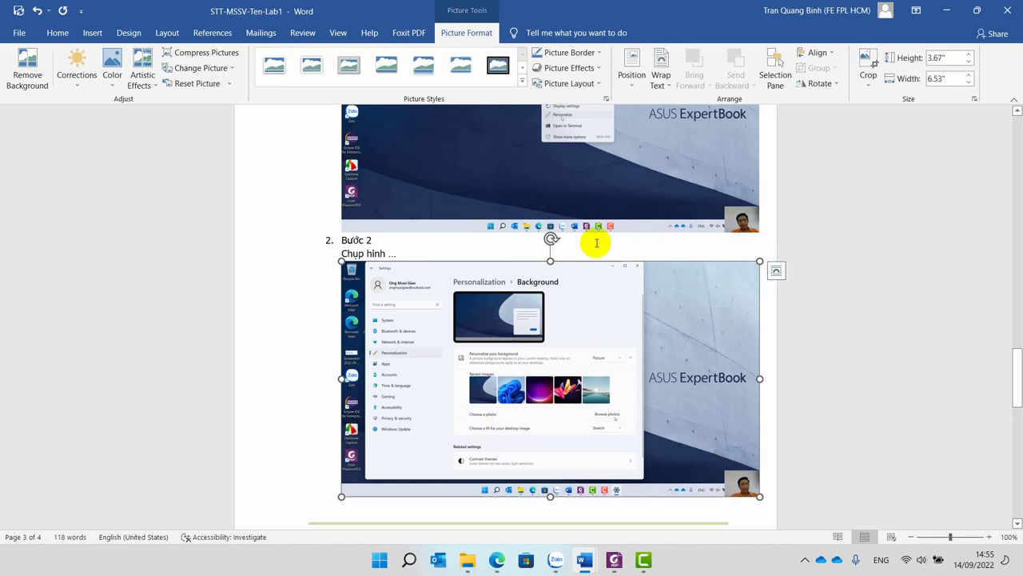
left_click(614, 560)
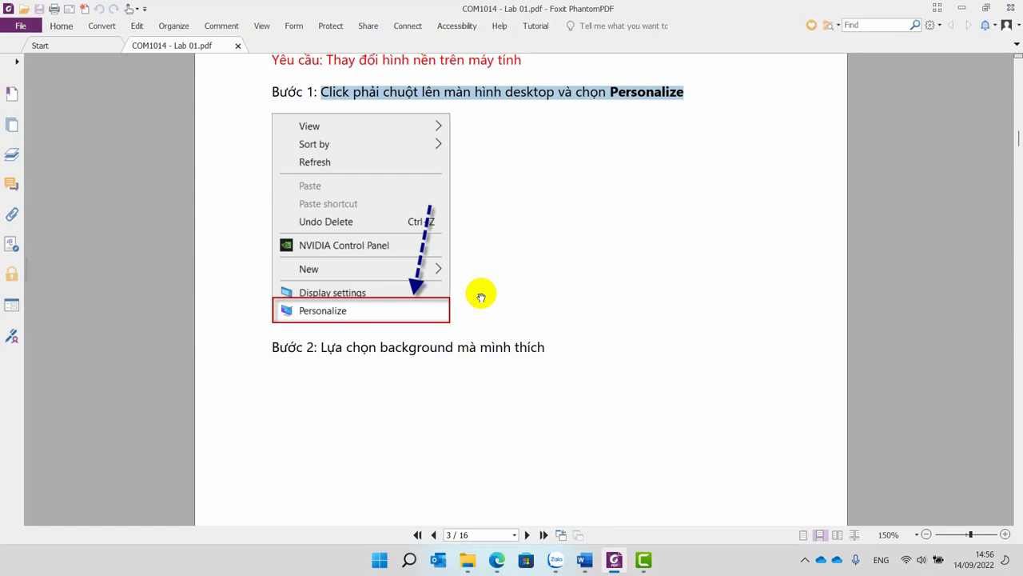
Locate the 28.9 MB exported lab video in its Lab 1 subfolder.
left_click(467, 558)
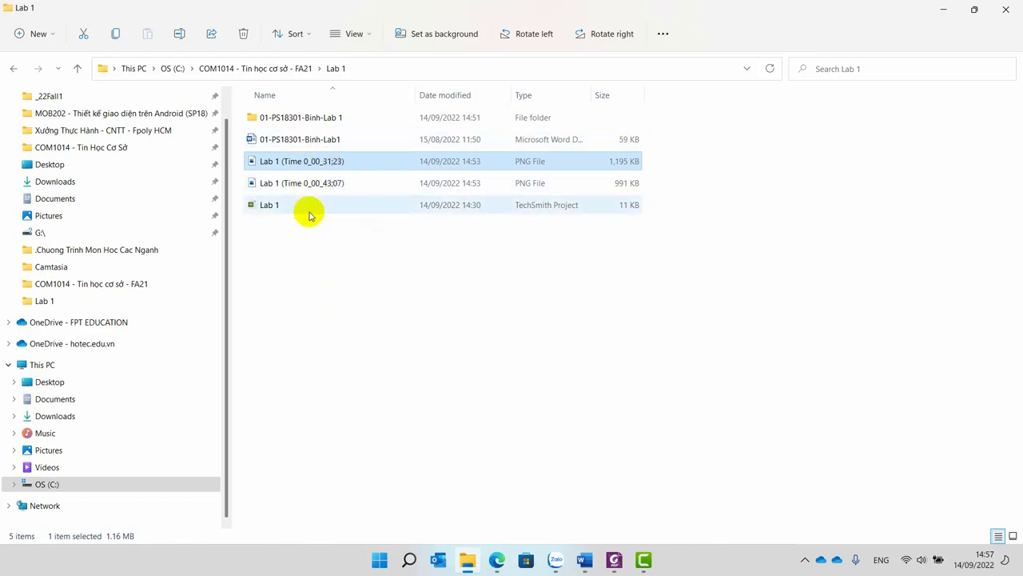
double_click(294, 117)
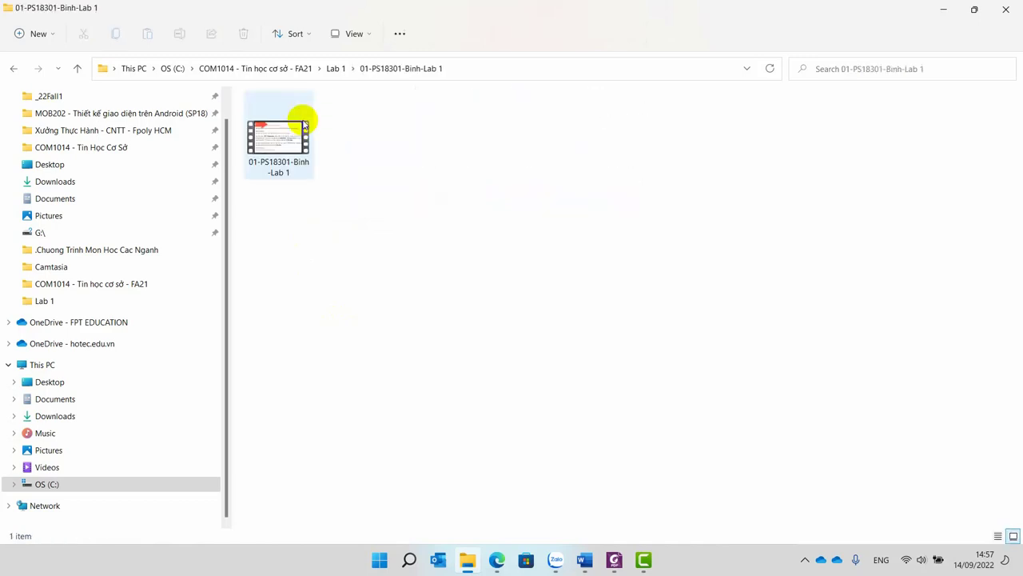
left_click(274, 130)
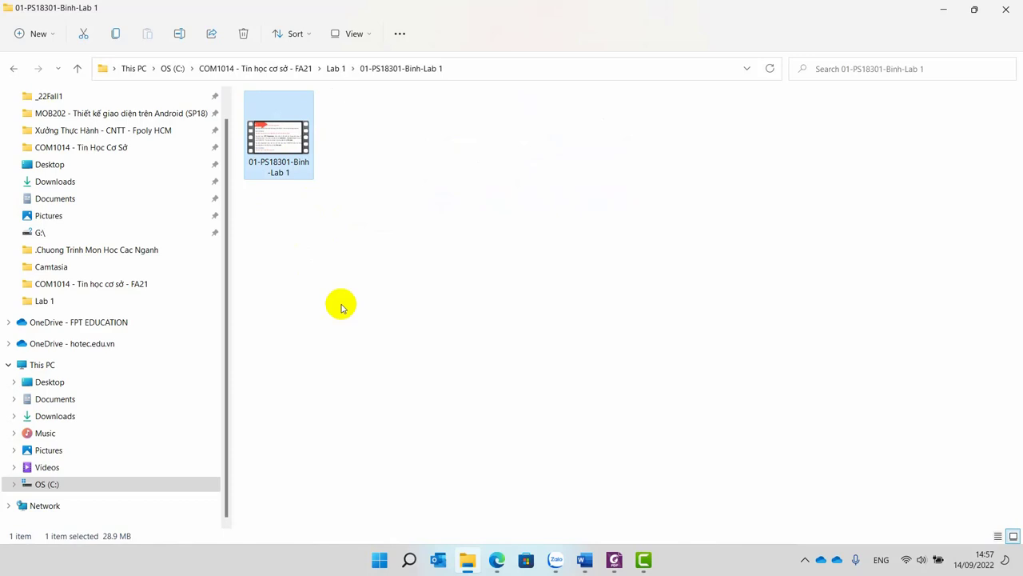
mouse_move(646, 557)
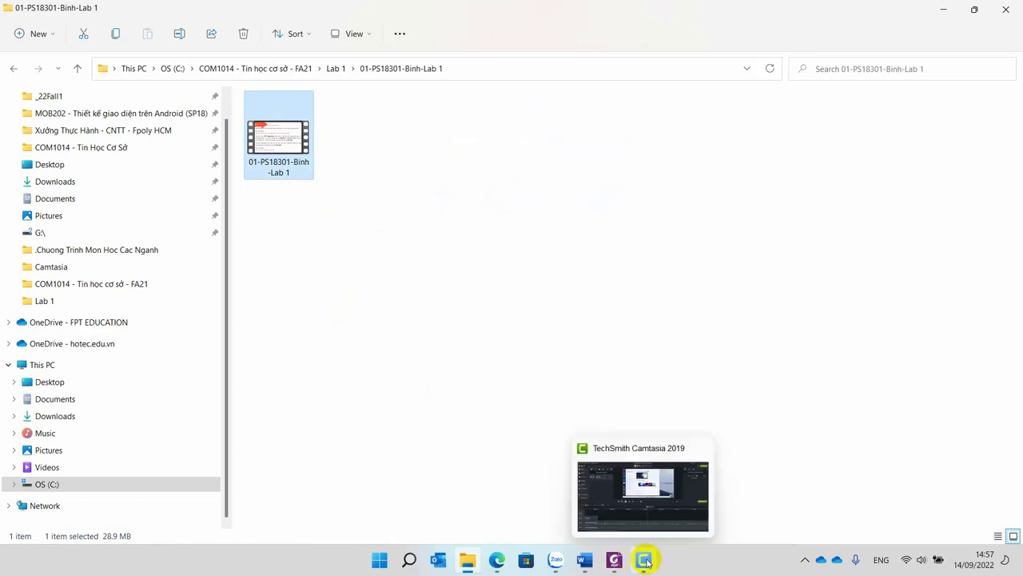
left_click(805, 558)
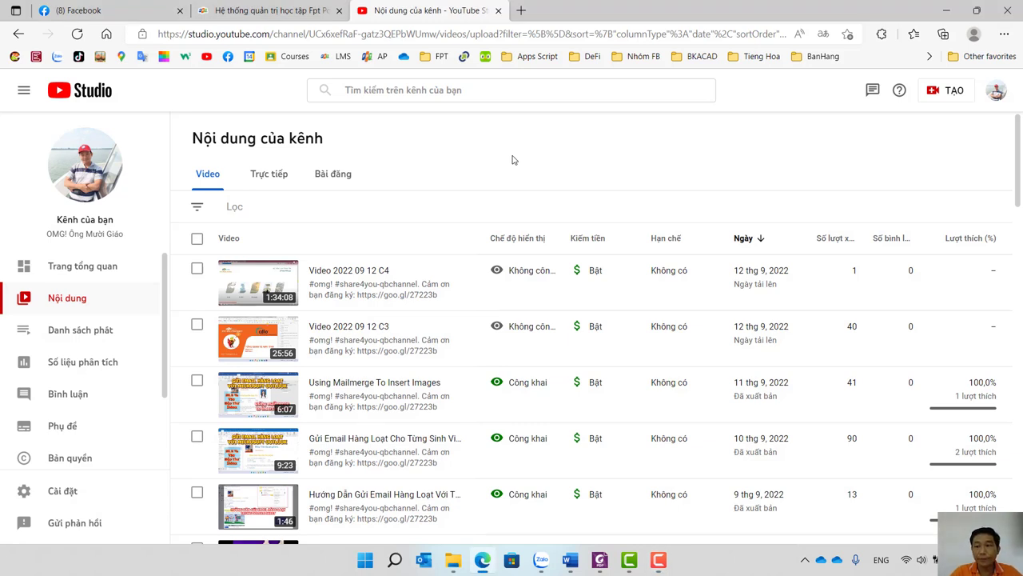
Upload the lab MP4 from the student's Lab 1 folder on drive C: as a new YouTube video.
left_click(941, 100)
left_click(918, 126)
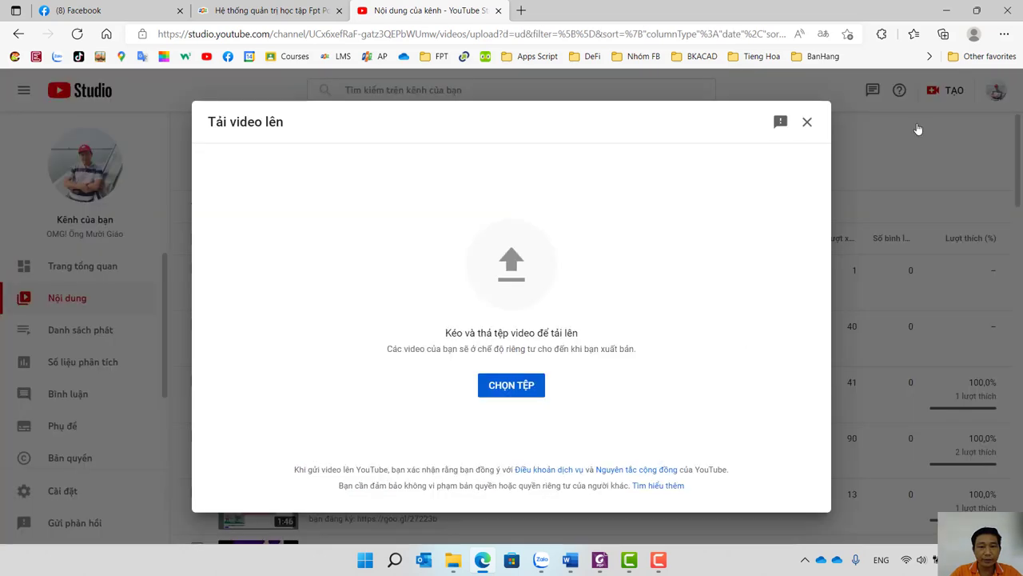
left_click(511, 390)
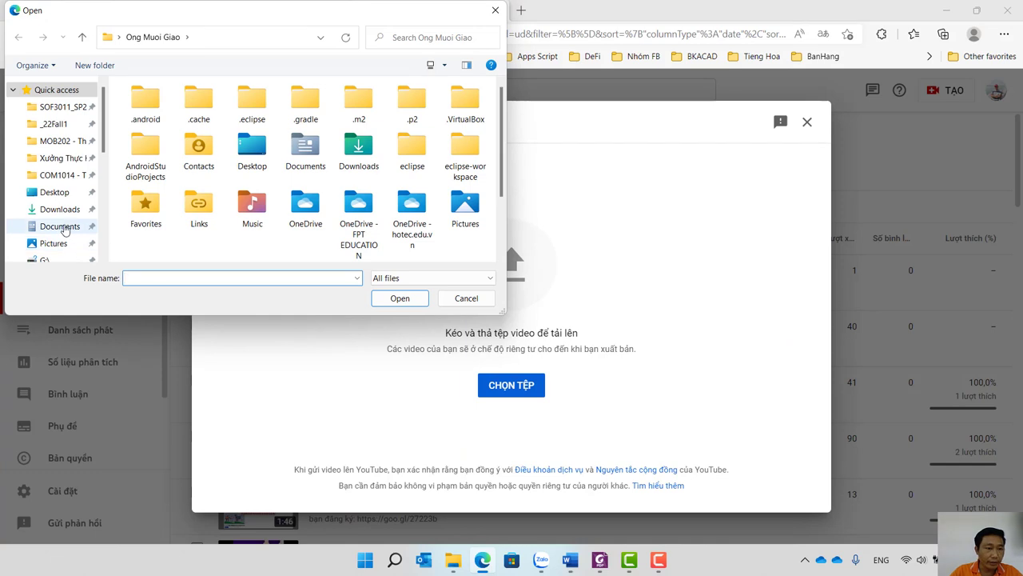
scroll(50, 256, "down", 3)
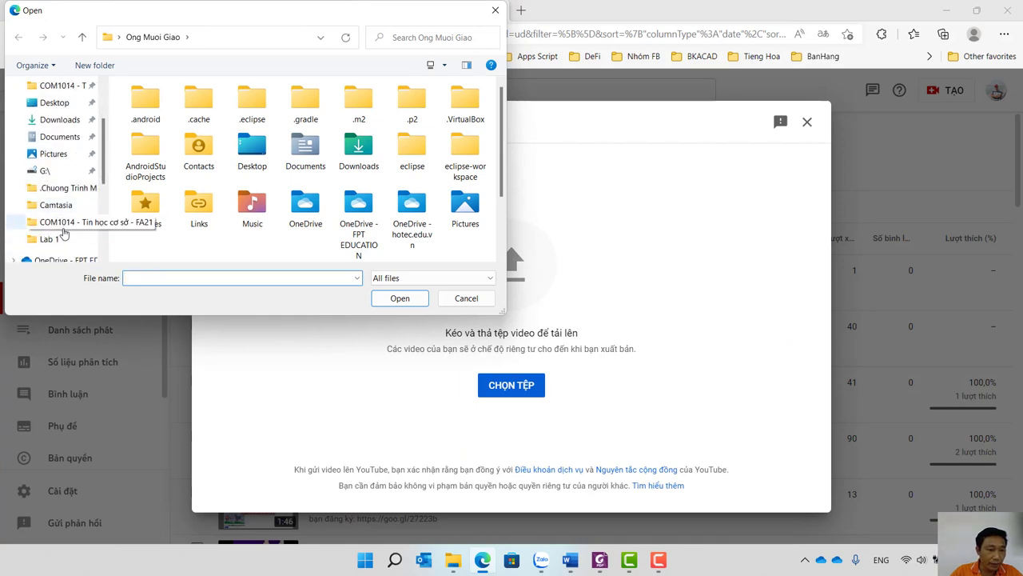
scroll(56, 248, "down", 4)
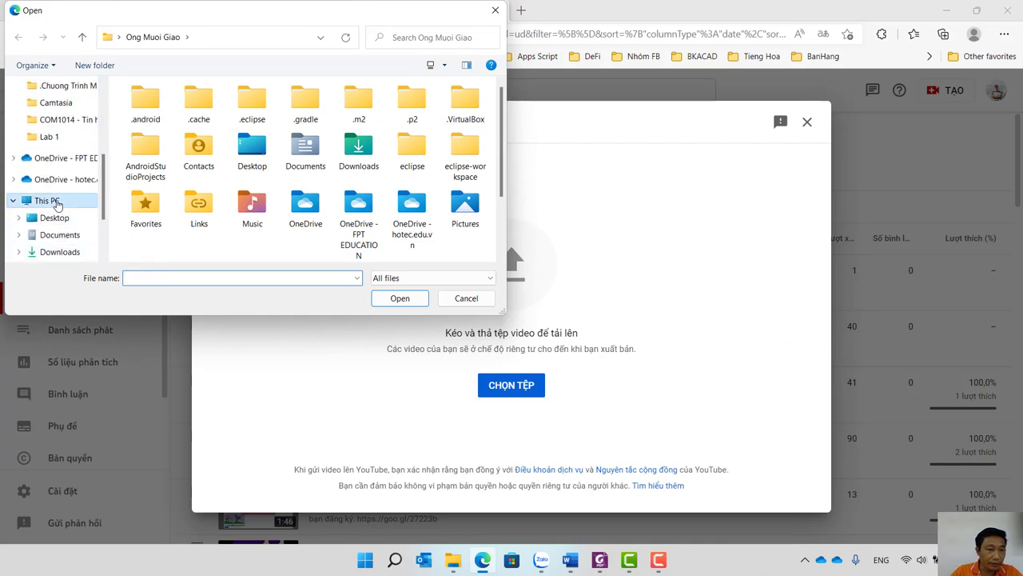
left_click(46, 200)
double_click(172, 240)
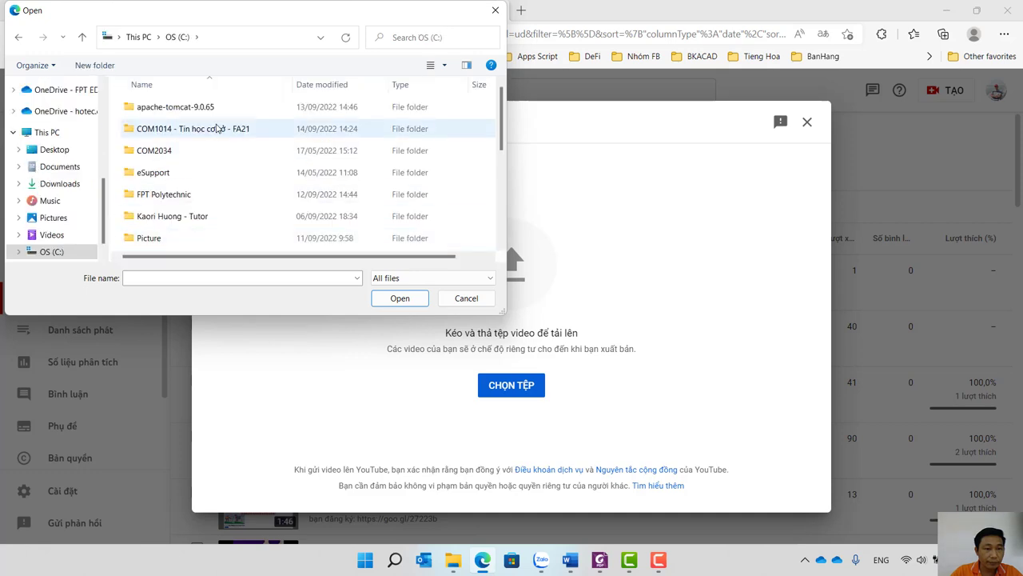
double_click(216, 128)
double_click(142, 107)
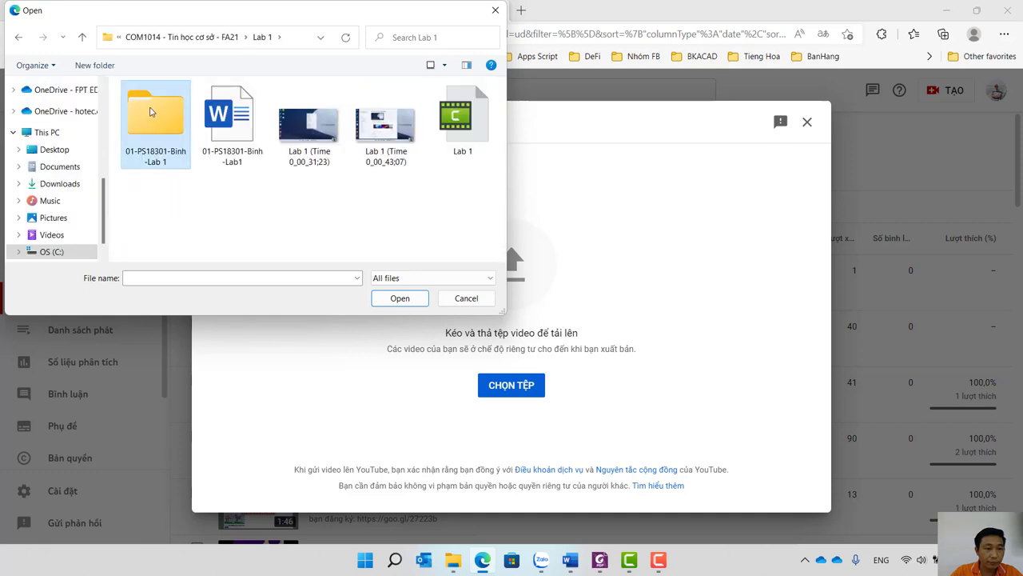
double_click(149, 112)
double_click(150, 112)
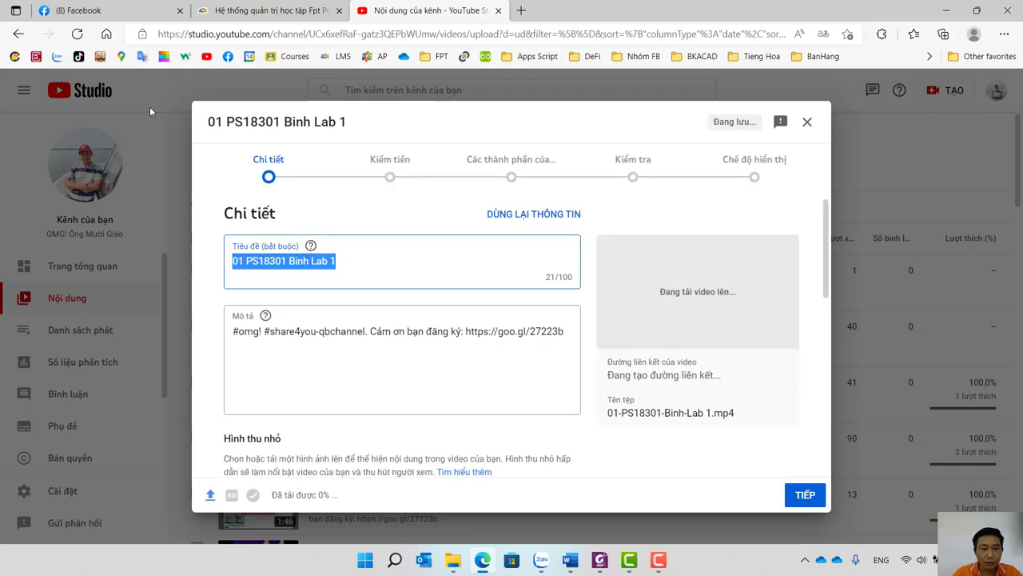
Select and copy the video's auto-filled title.
left_click(245, 261)
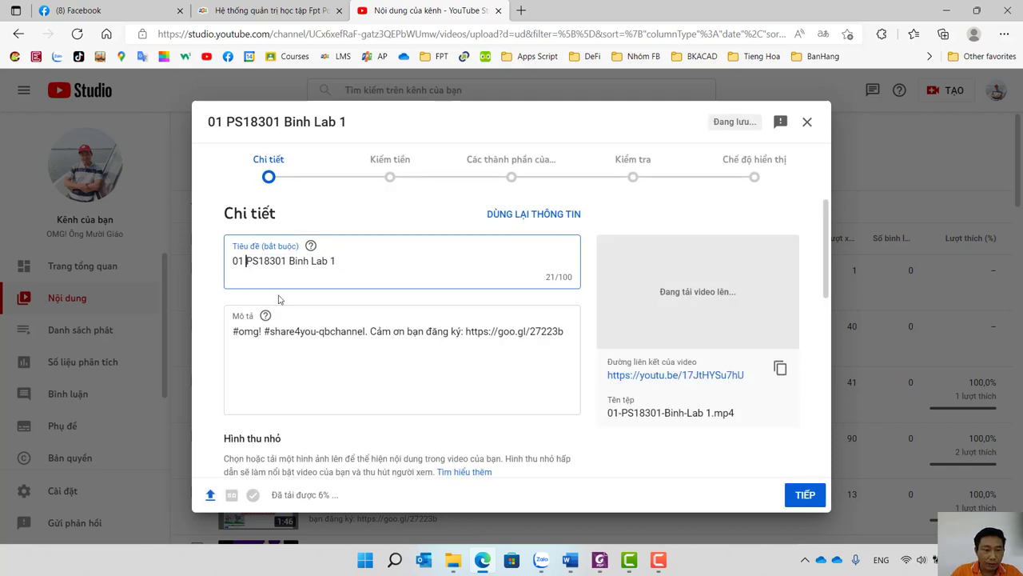
left_click(288, 264)
left_click(299, 264)
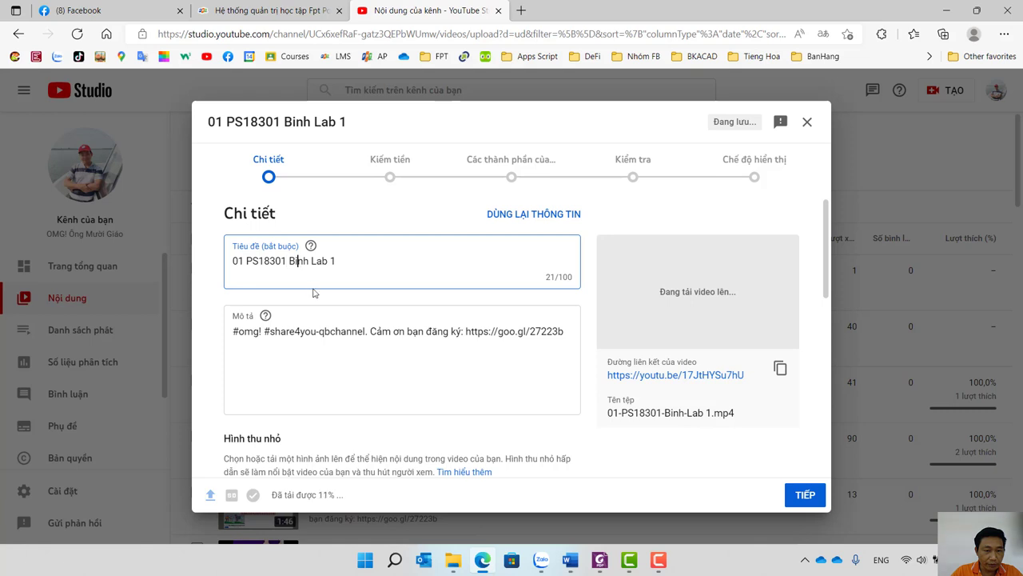
left_click(323, 275)
left_click_drag(372, 281, 3, 269)
key("ctrl+c")
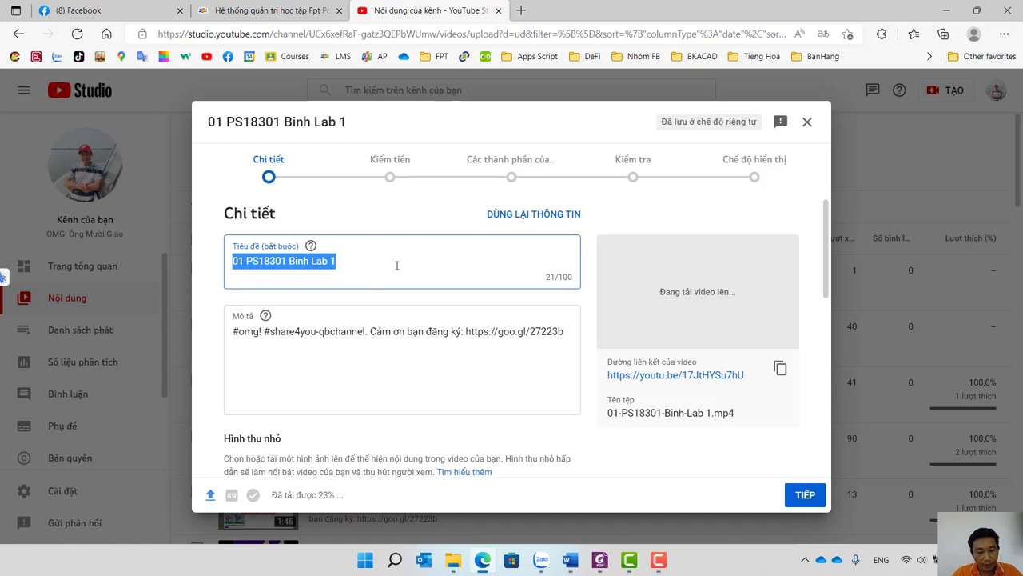
scroll(396, 265, "down", 3)
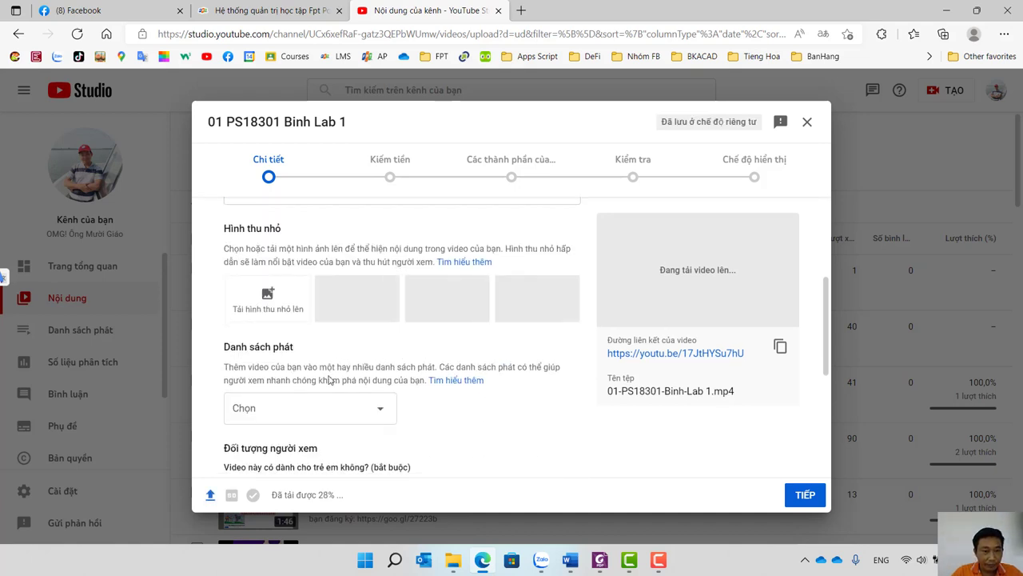
Create a playlist named from the pasted title, ending in '- COM1014', and assign the video to it.
left_click(378, 410)
left_click(298, 493)
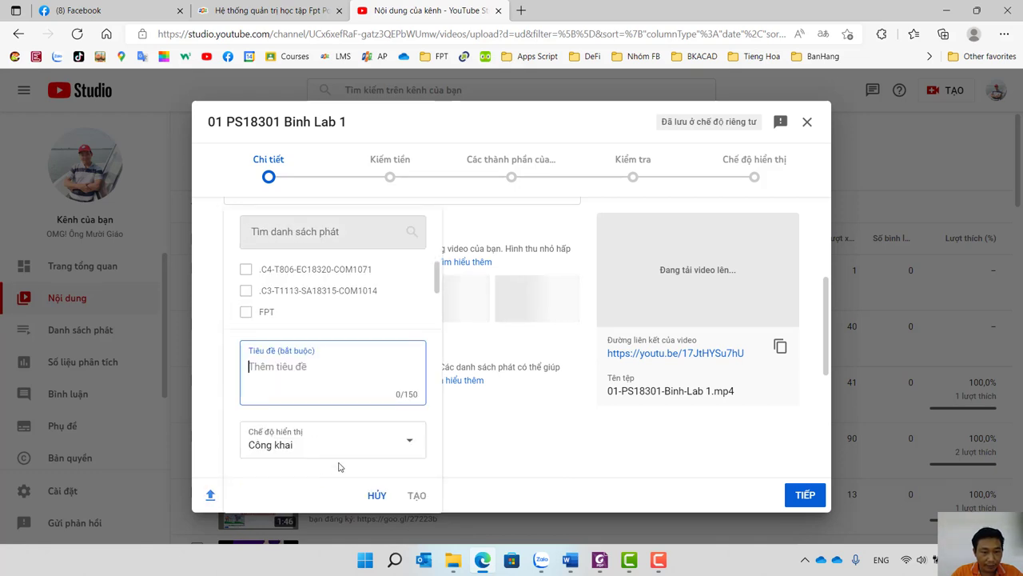
key("ctrl+v")
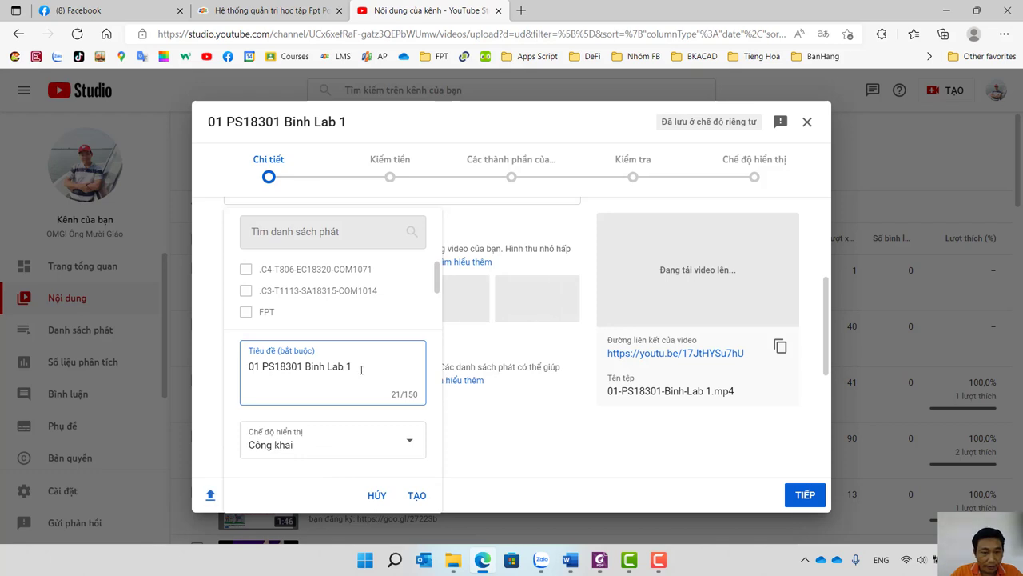
left_click_drag(360, 370, 91, 372)
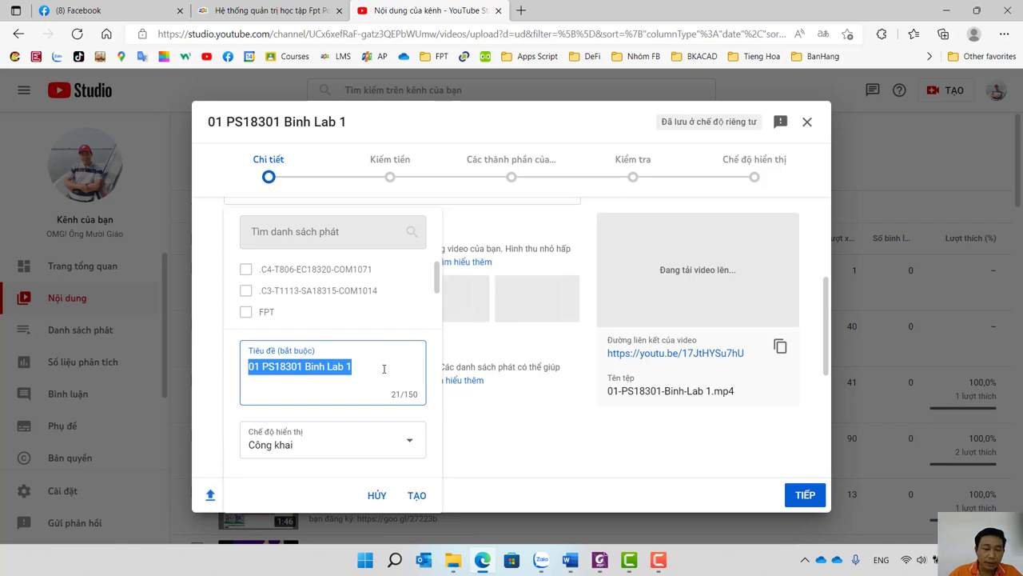
left_click(384, 369)
key("BackSpace")
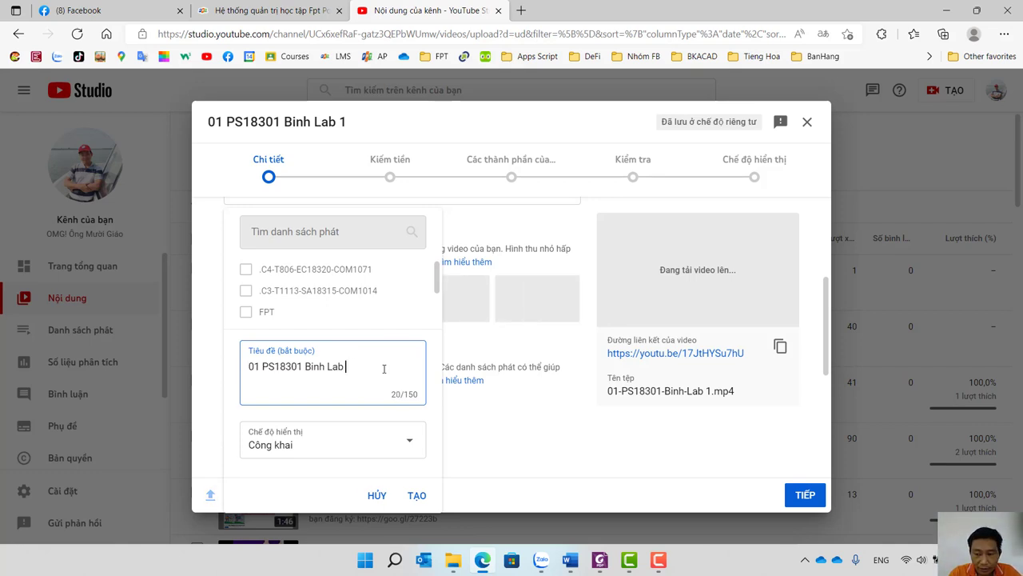
key("BackSpace")
key("BackSpace")
key("BackSpace")
key("BackSpace")
type("- ")
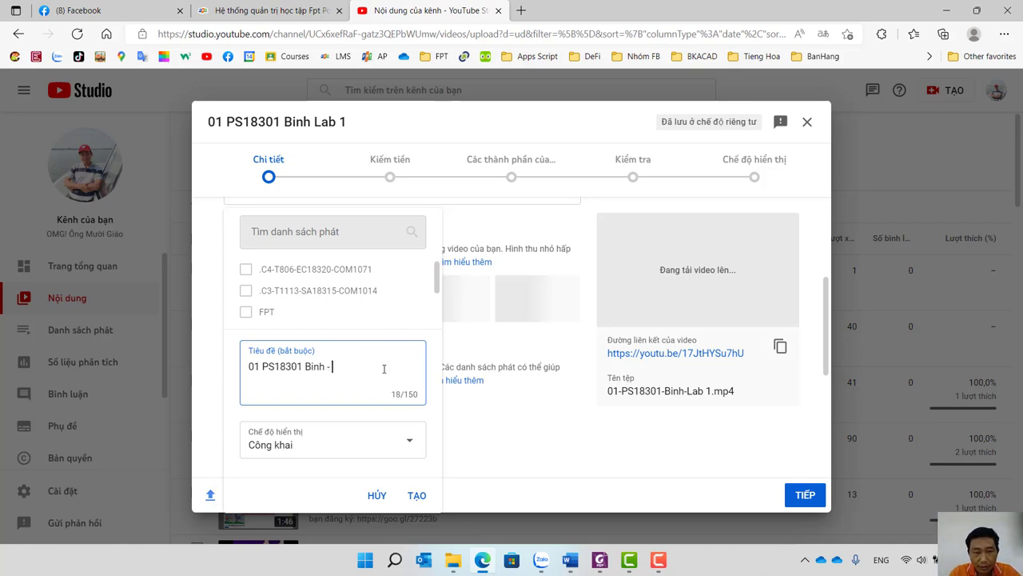
type("COM")
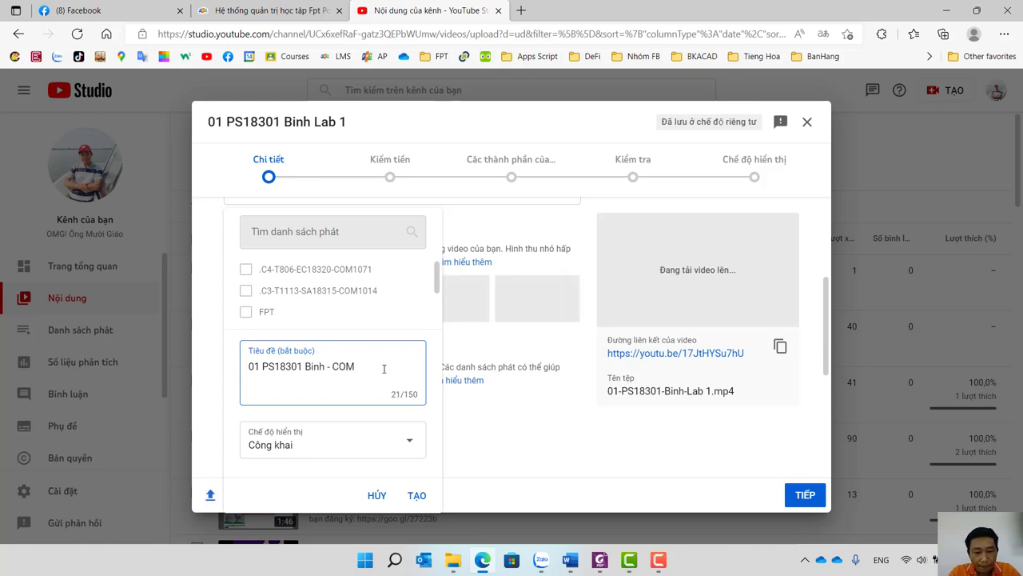
type("1014")
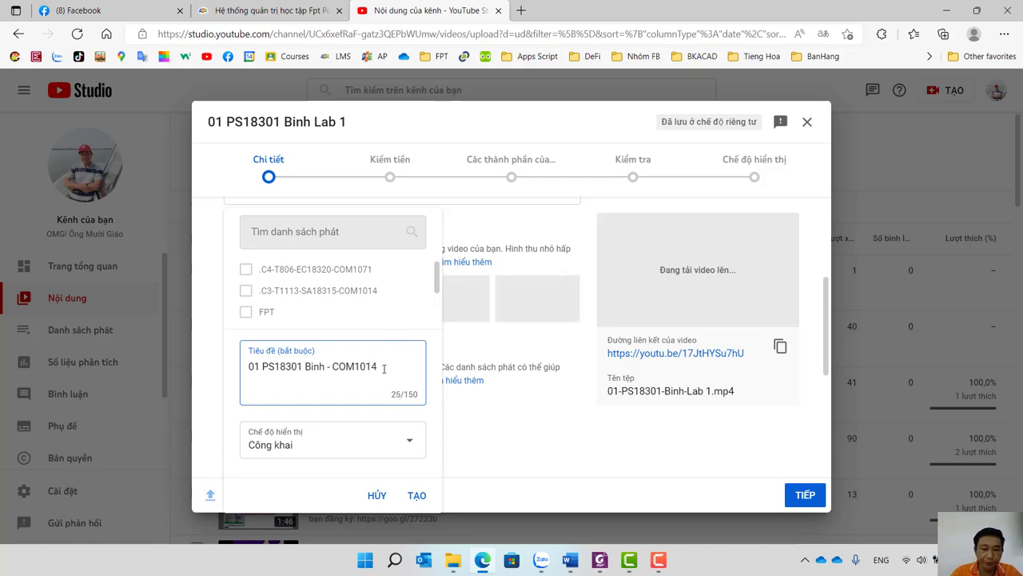
left_click(418, 502)
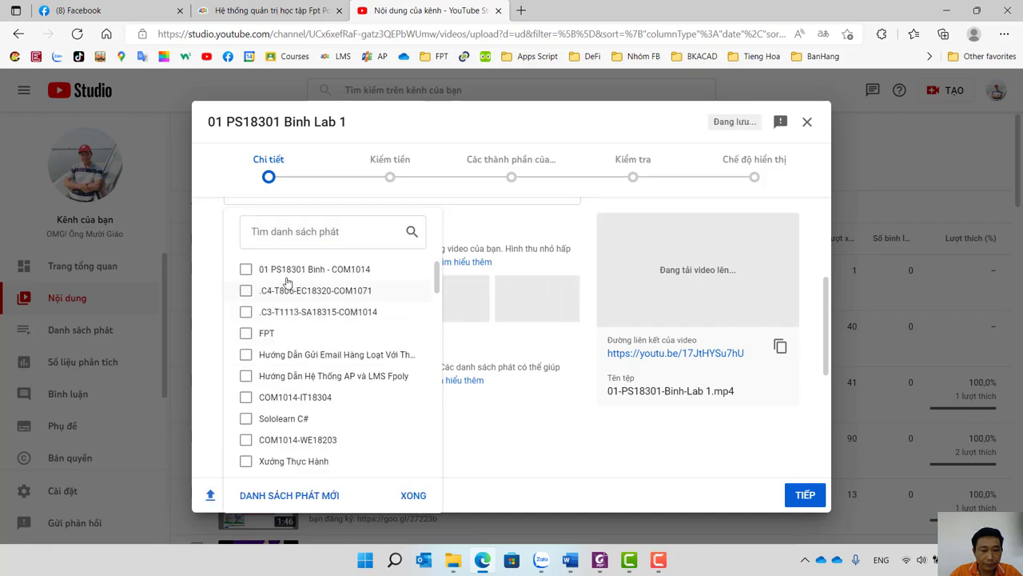
left_click(412, 497)
scroll(416, 447, "down", 4)
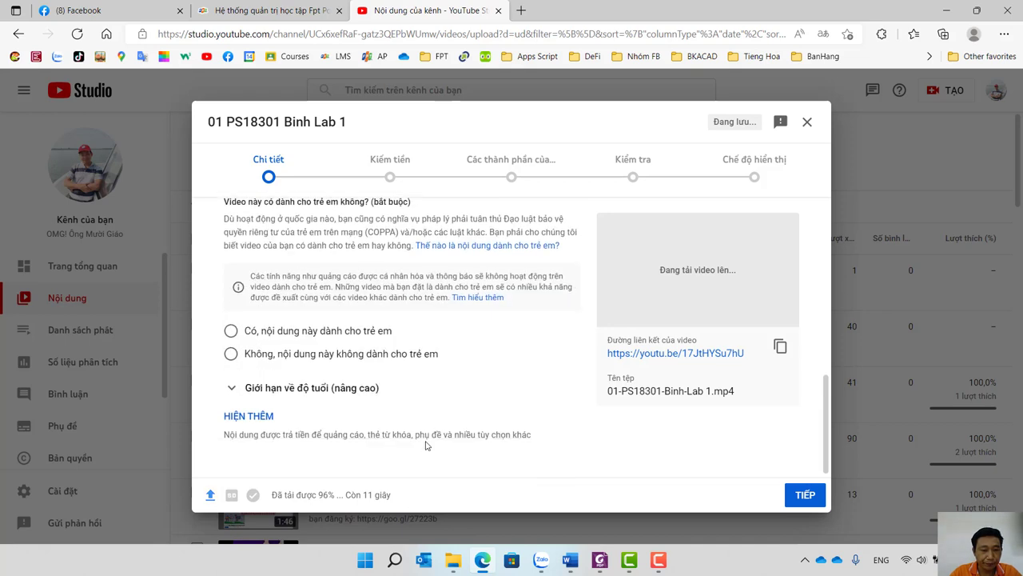
Mark the upload as 'Không, nội dung này không dành cho trẻ em' and set Kiếm tiền to Tắt.
left_click(343, 355)
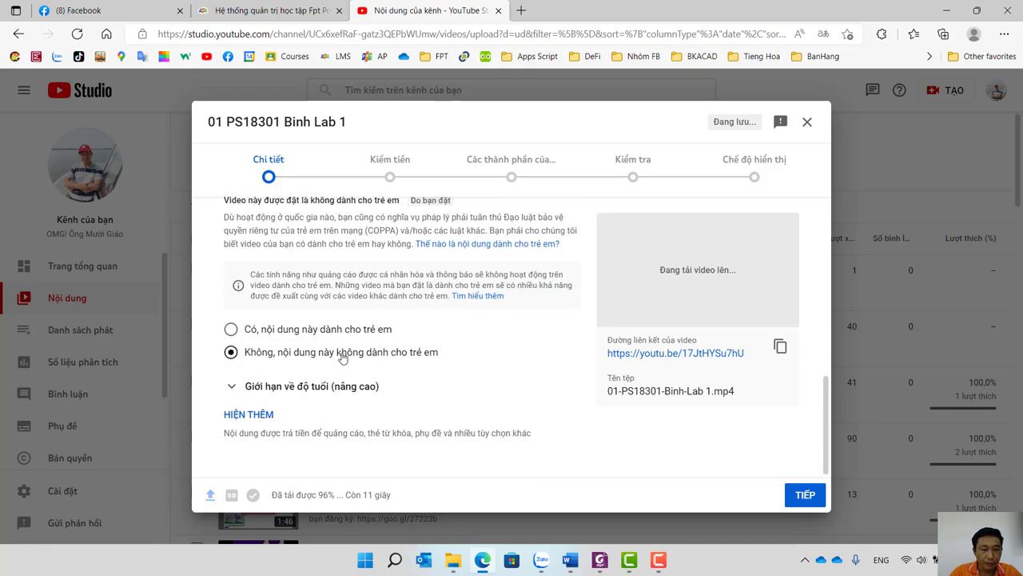
left_click(809, 496)
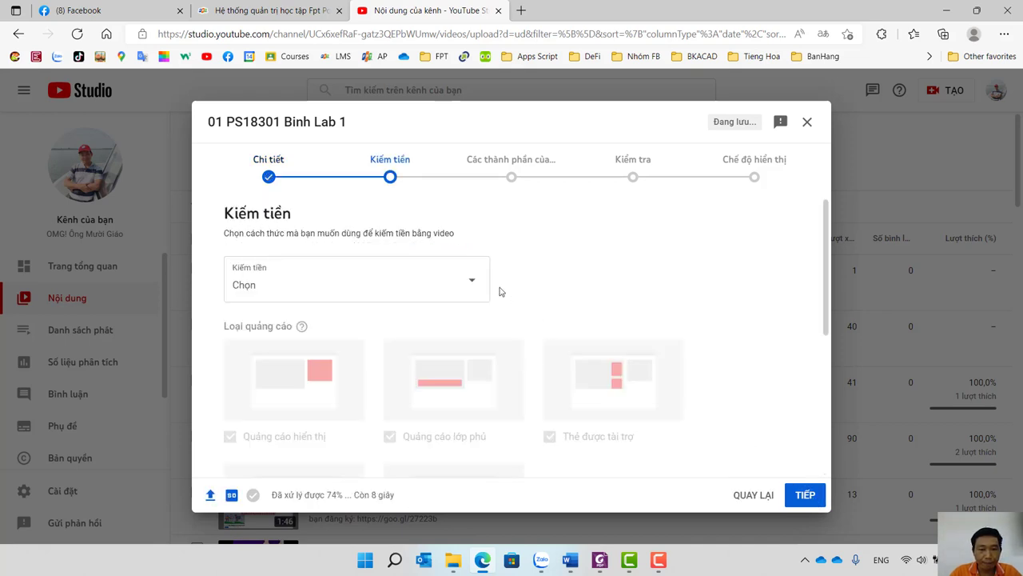
left_click(452, 286)
left_click(264, 308)
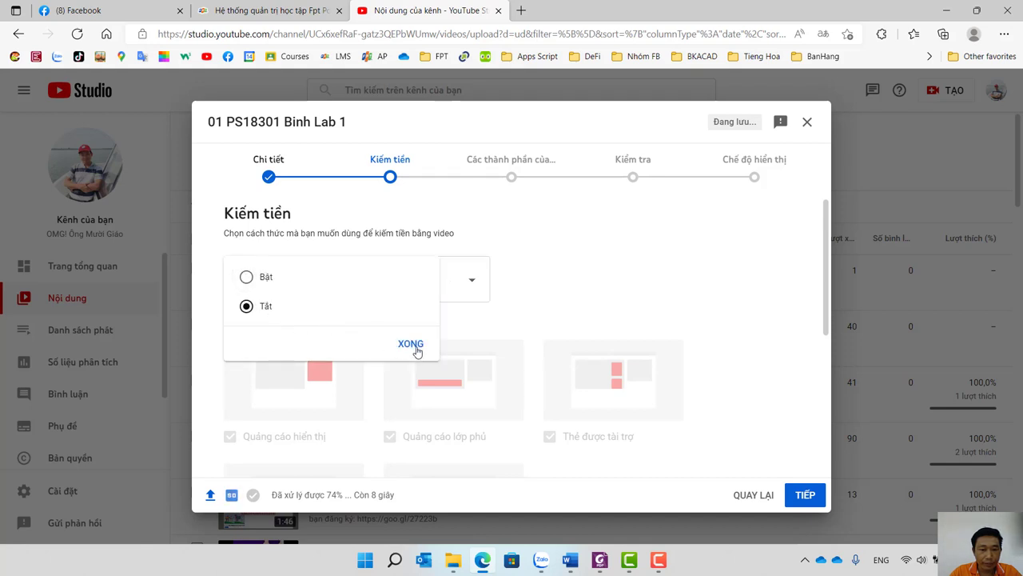
left_click(411, 345)
Skip past the video elements and checks steps to Visibility, then save the upload with LƯU.
left_click(805, 495)
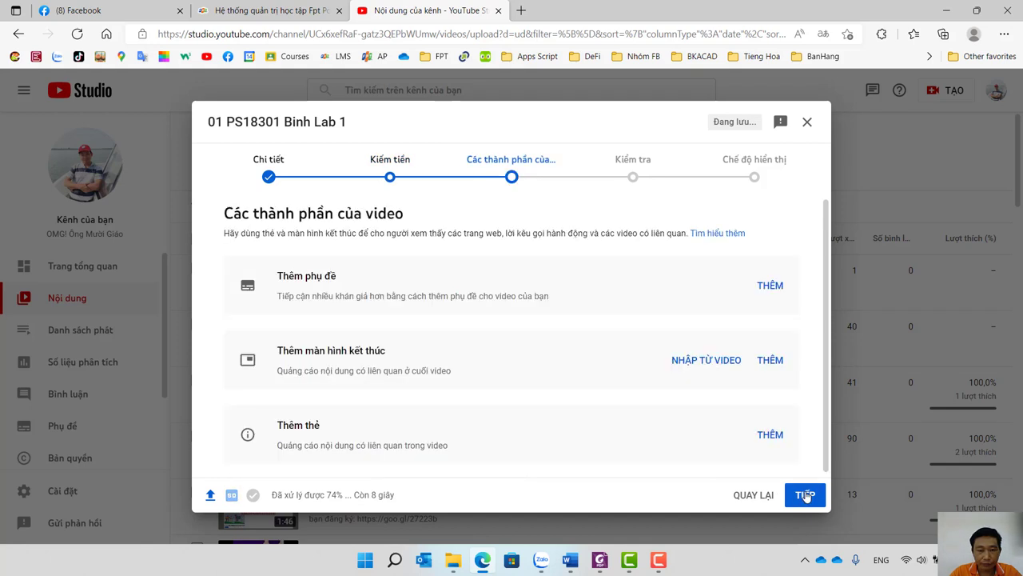
left_click(805, 494)
left_click(806, 495)
scroll(488, 427, "down", 3)
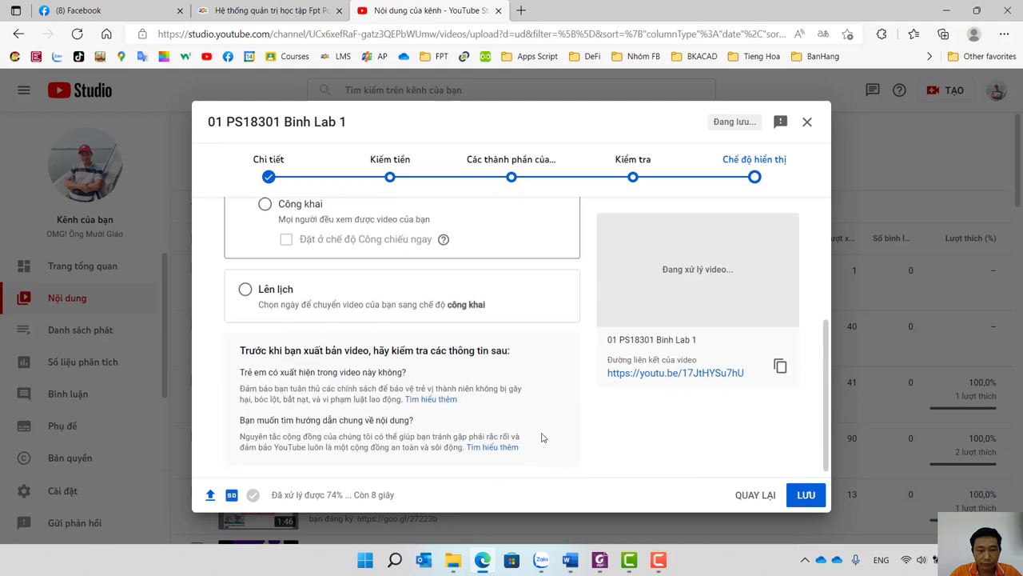
left_click(800, 496)
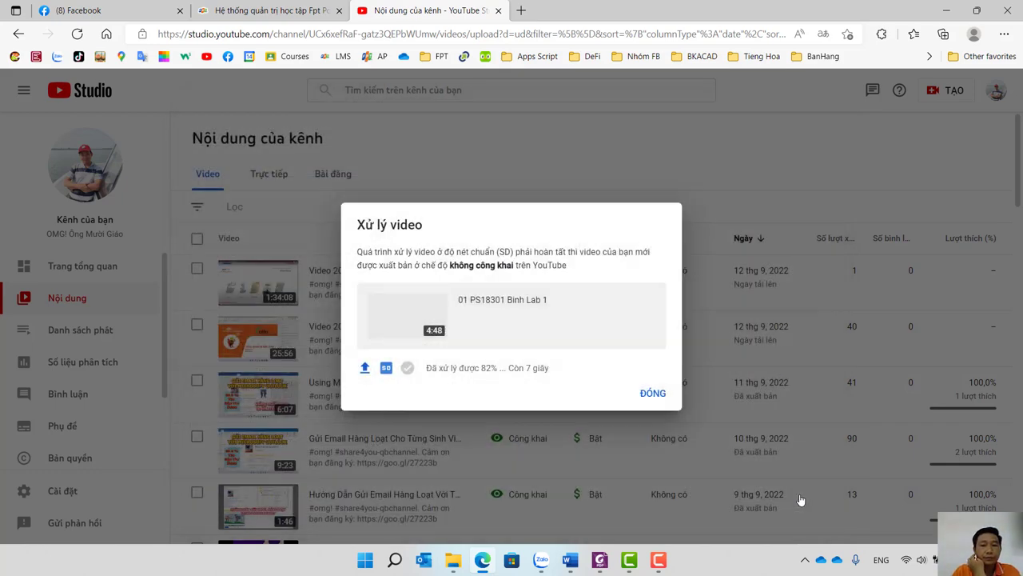
Close the Xử lý video notice and copy the Lab 1 video's shareable link from its ⋮ menu.
left_click(653, 393)
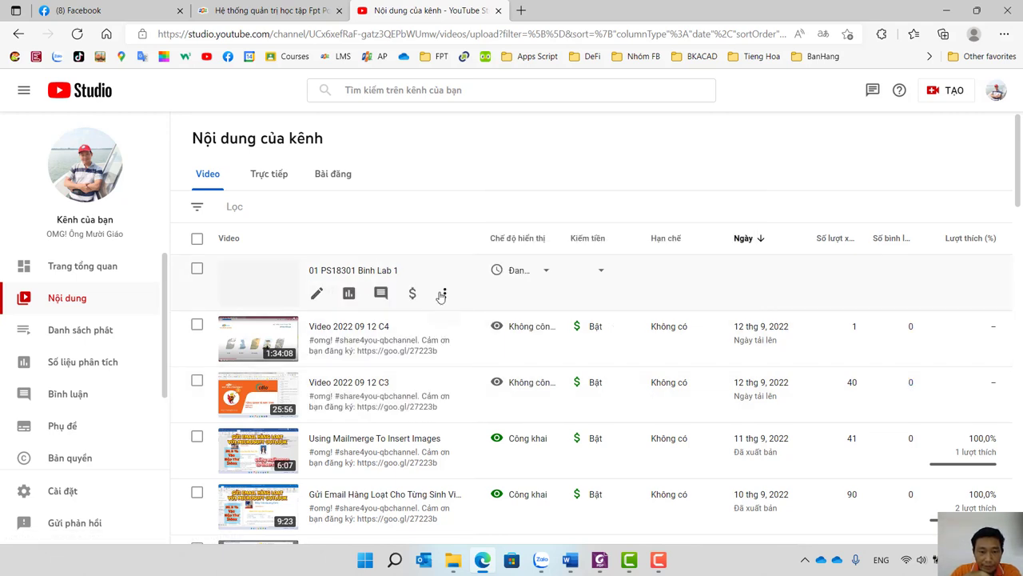
left_click(444, 292)
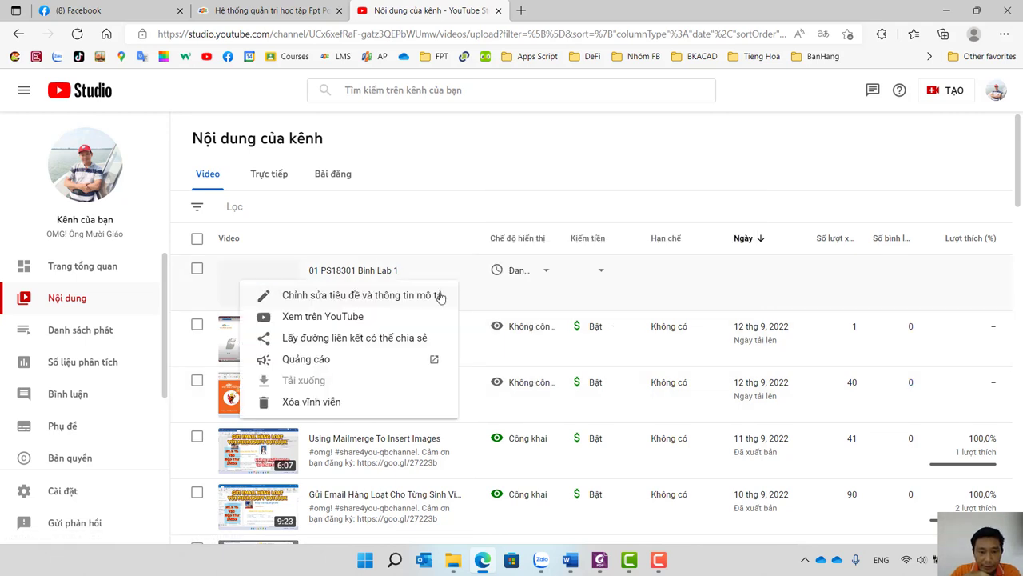
left_click(369, 343)
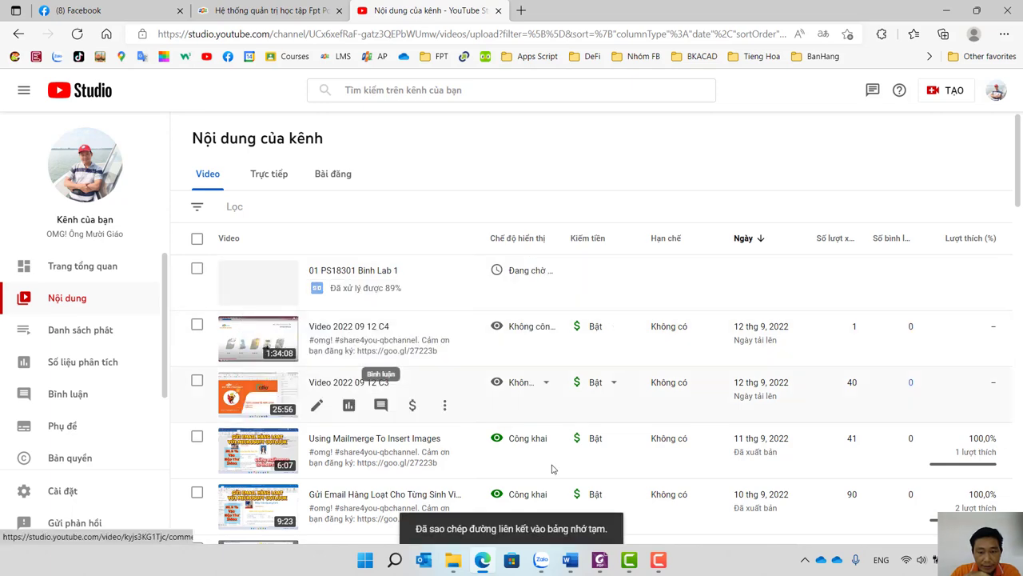
mouse_move(582, 569)
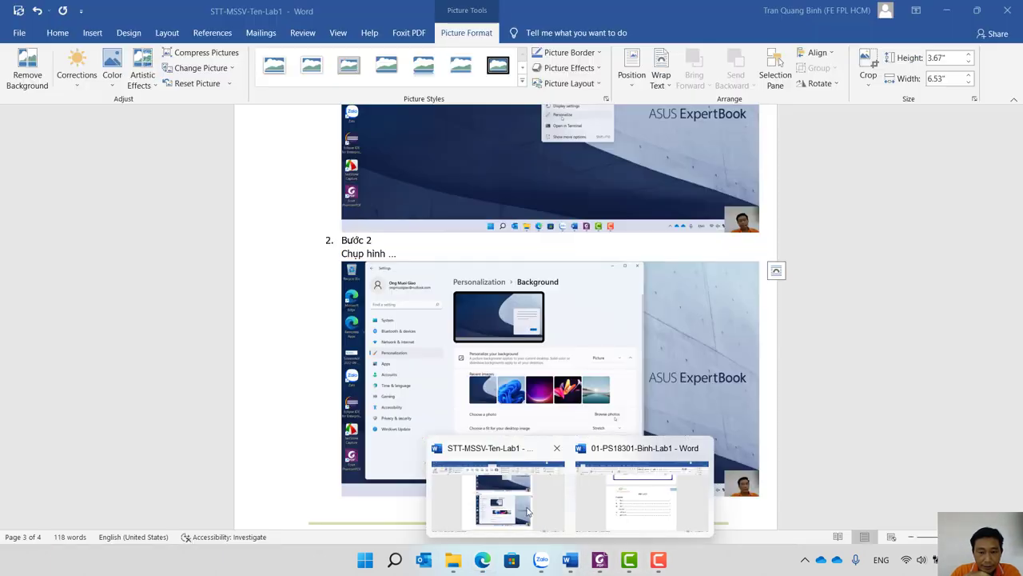
left_click(520, 496)
scroll(572, 358, "up", 5)
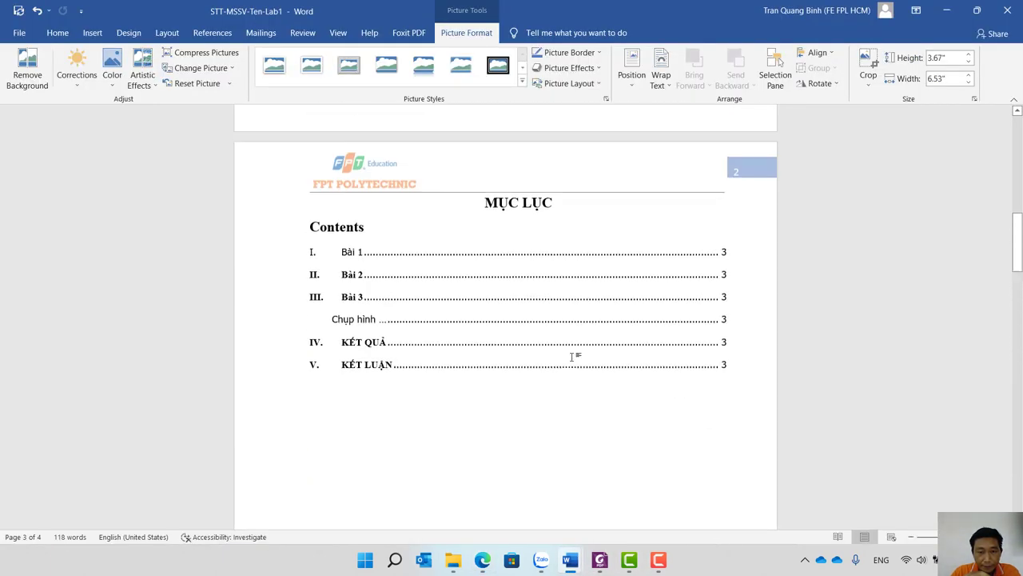
scroll(572, 357, "up", 4)
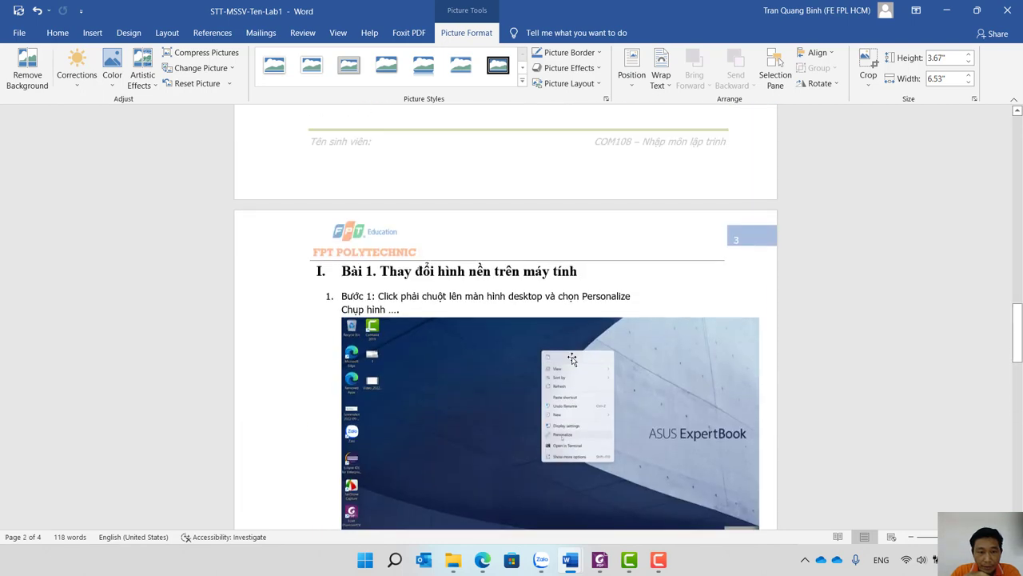
scroll(571, 360, "down", 10)
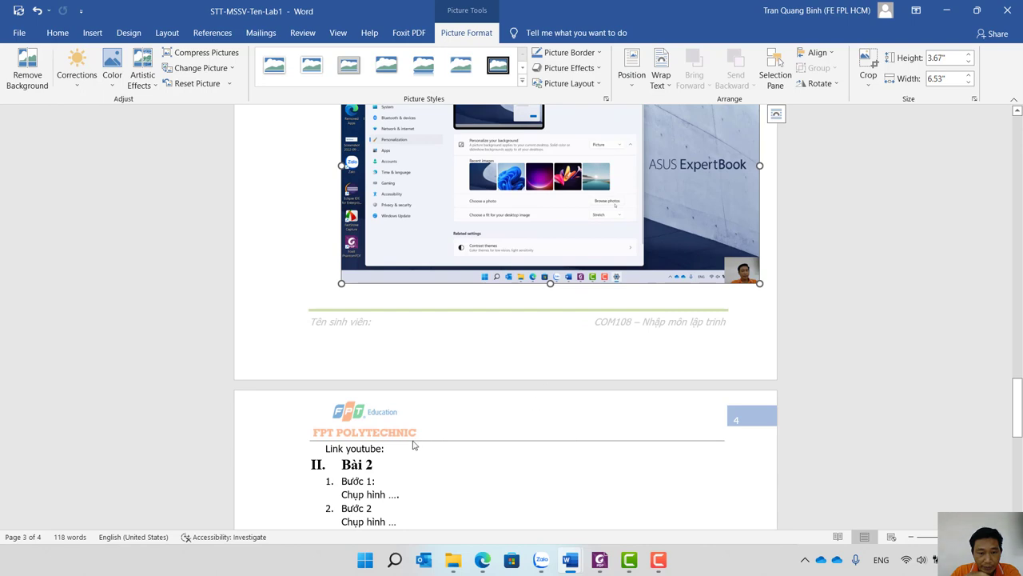
left_click(405, 446)
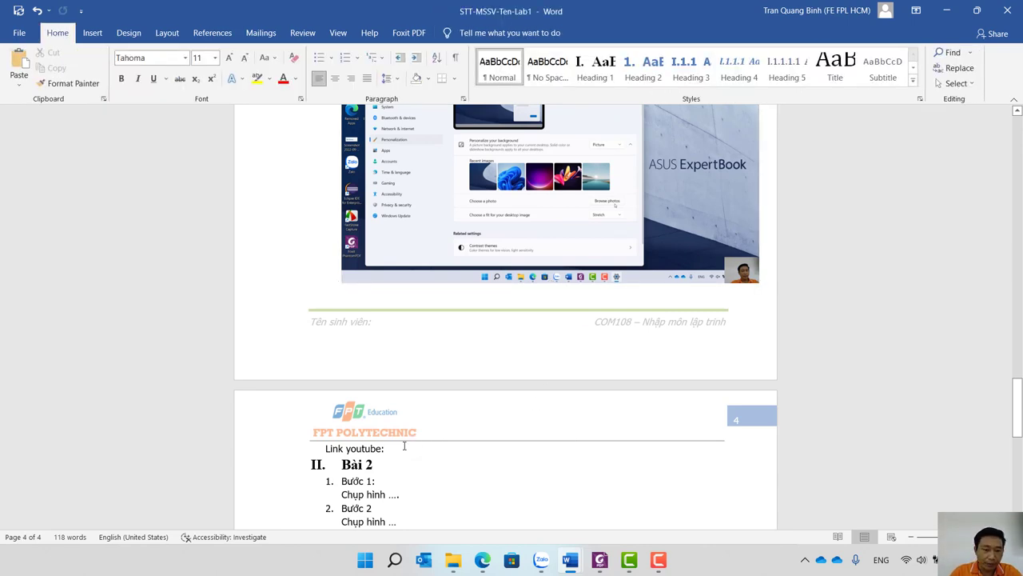
scroll(404, 446, "up", 10)
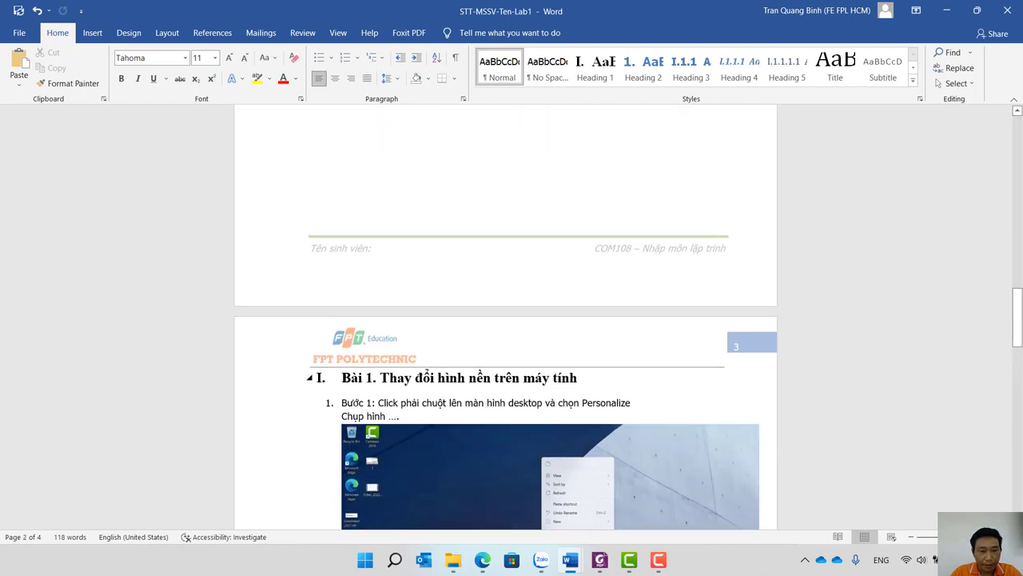
Insert a new empty heading line above the Bài 1 heading.
left_click(342, 377)
key("Return")
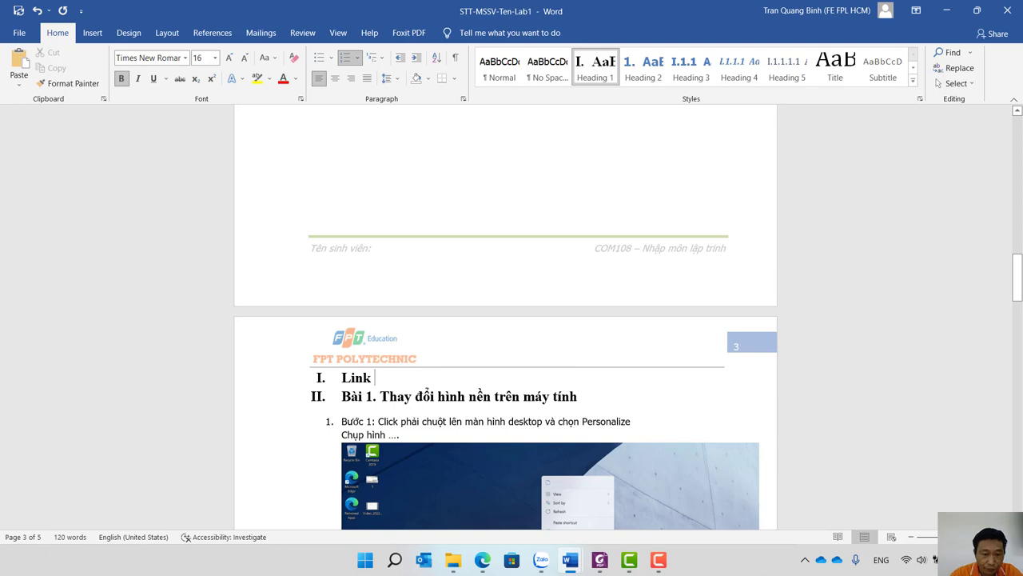
scroll(930, 397, "down", 15)
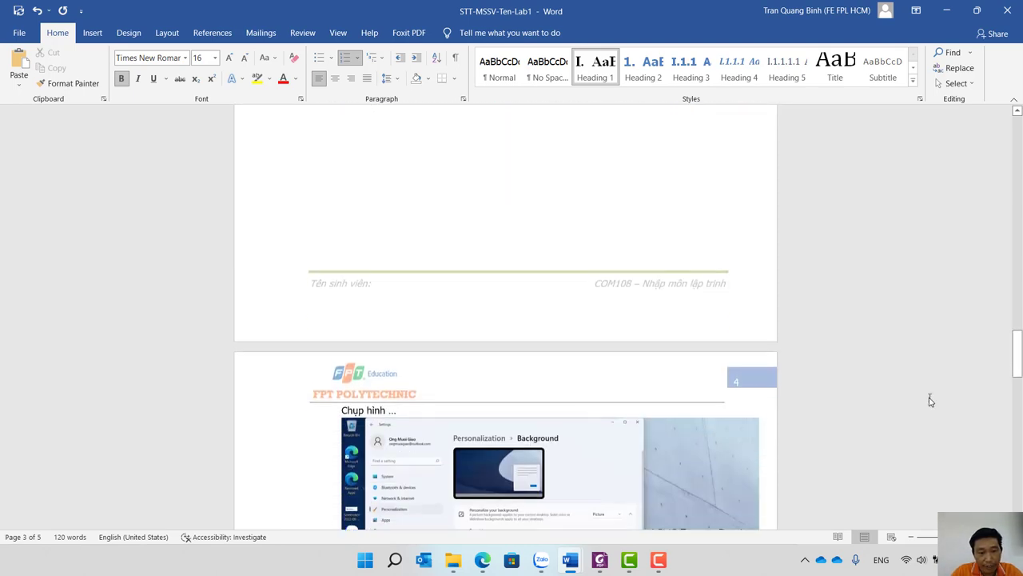
scroll(930, 400, "down", 10)
scroll(929, 400, "up", 10)
scroll(930, 397, "down", 6)
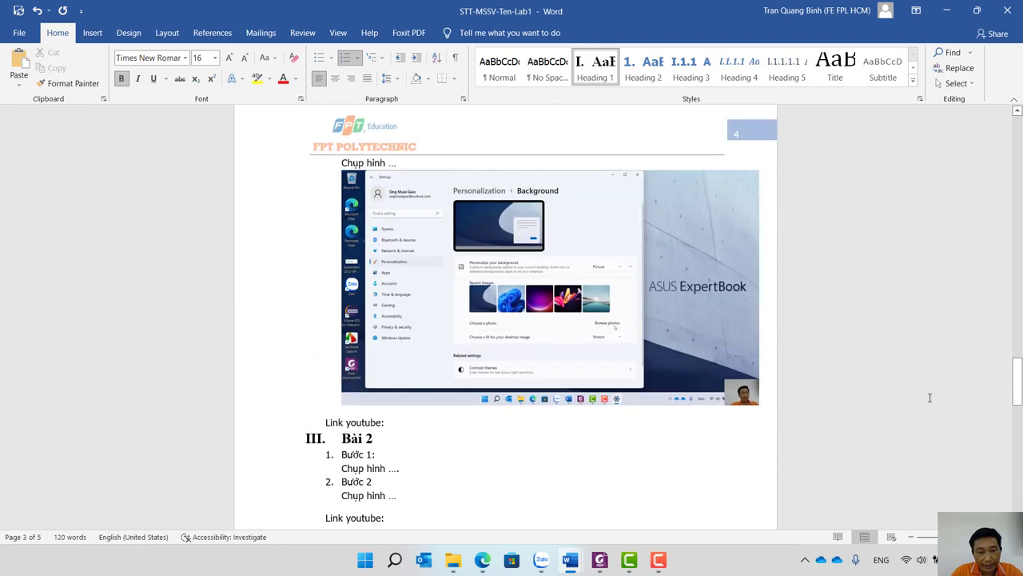
scroll(930, 397, "down", 1)
scroll(929, 397, "up", 15)
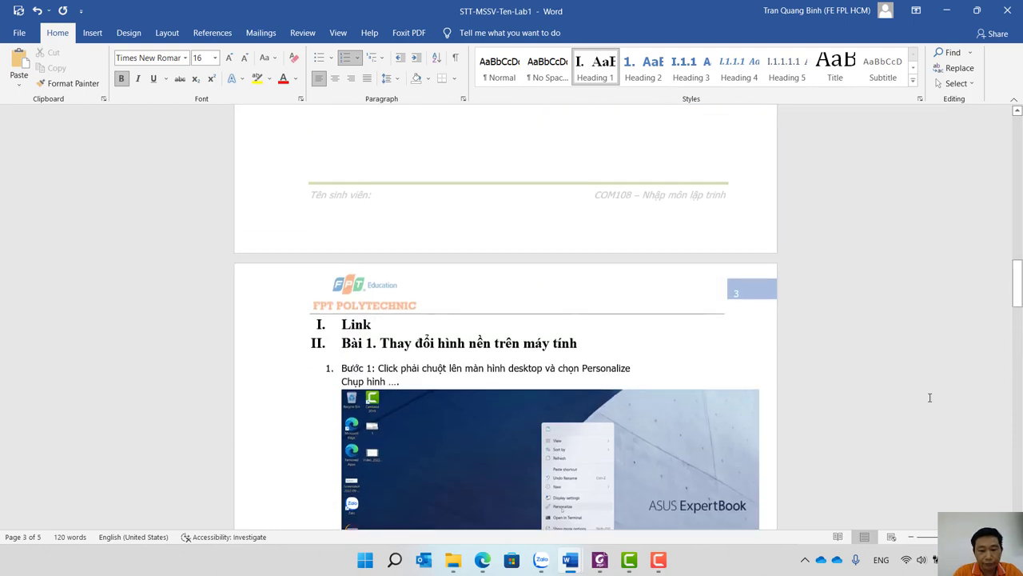
type("Youtu")
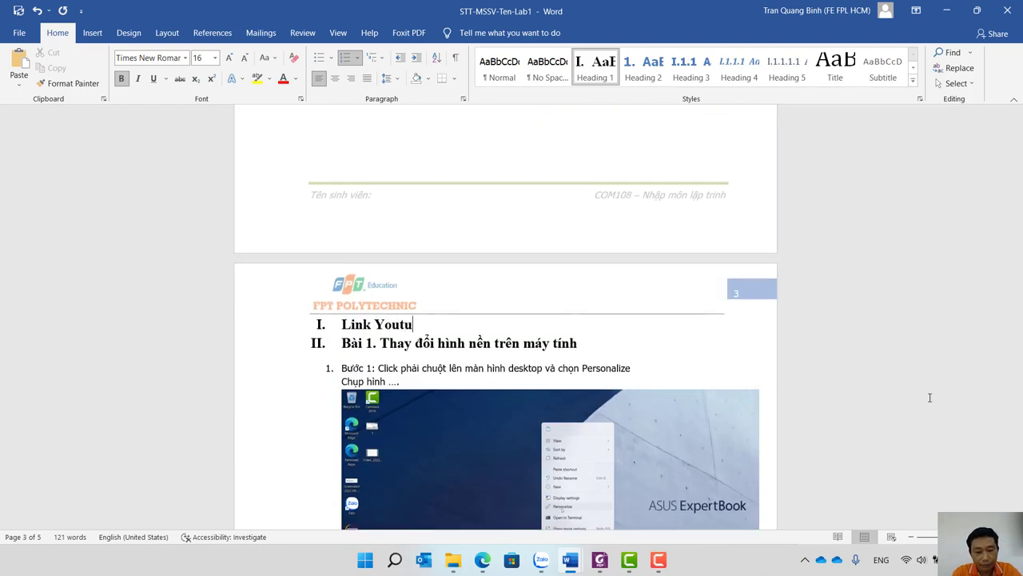
type("be:")
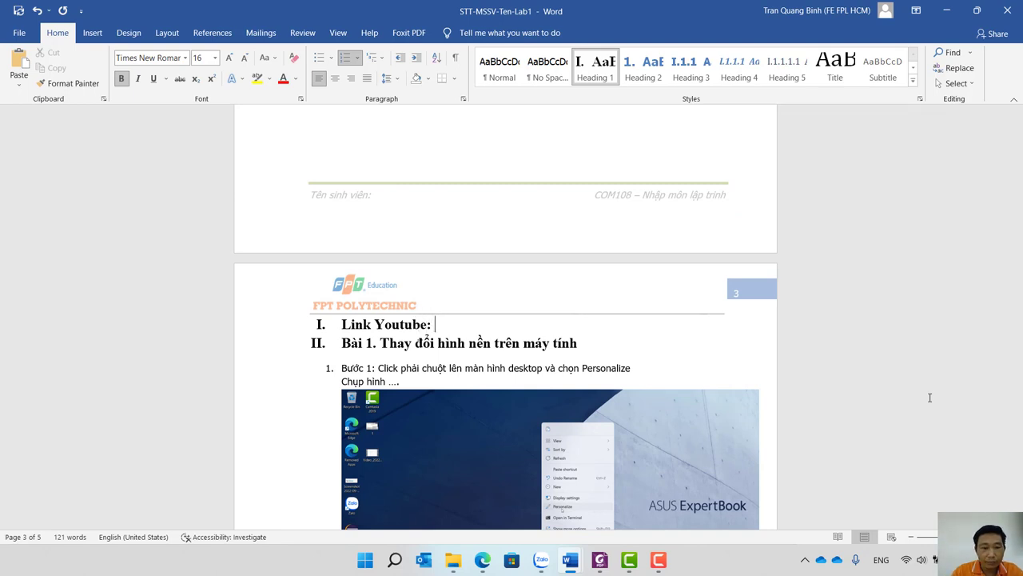
right_click(477, 322)
left_click(504, 159)
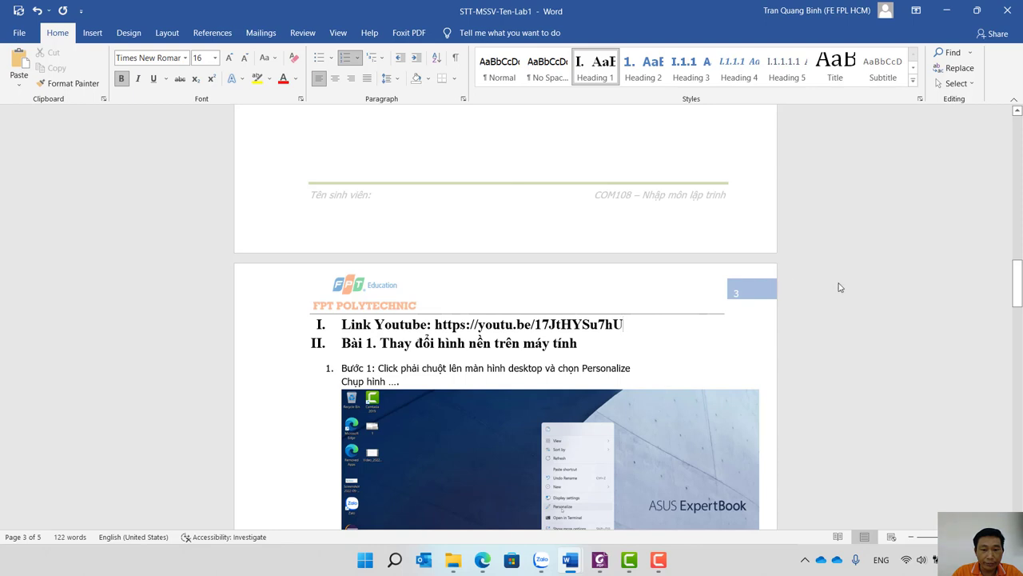
key("Return")
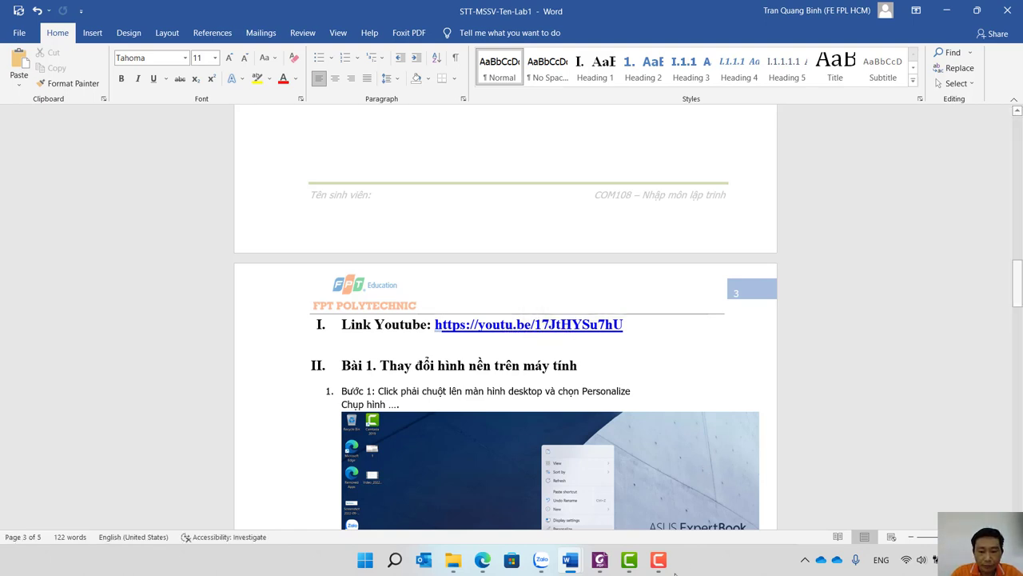
mouse_move(658, 570)
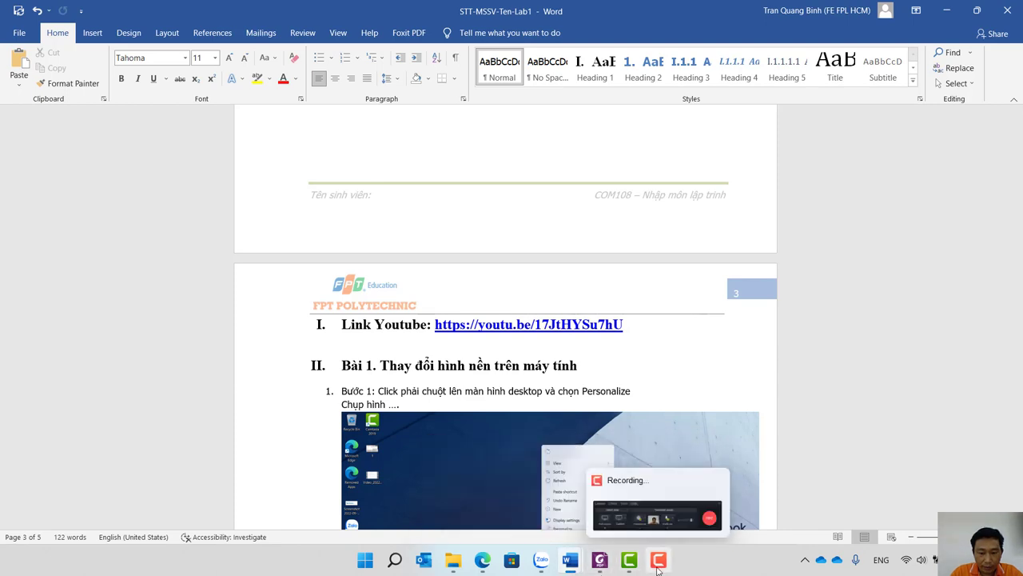
In YouTube Studio, change the Lab 1 video's visibility to Công khai and publish it with XUẤT BẢN.
left_click(483, 559)
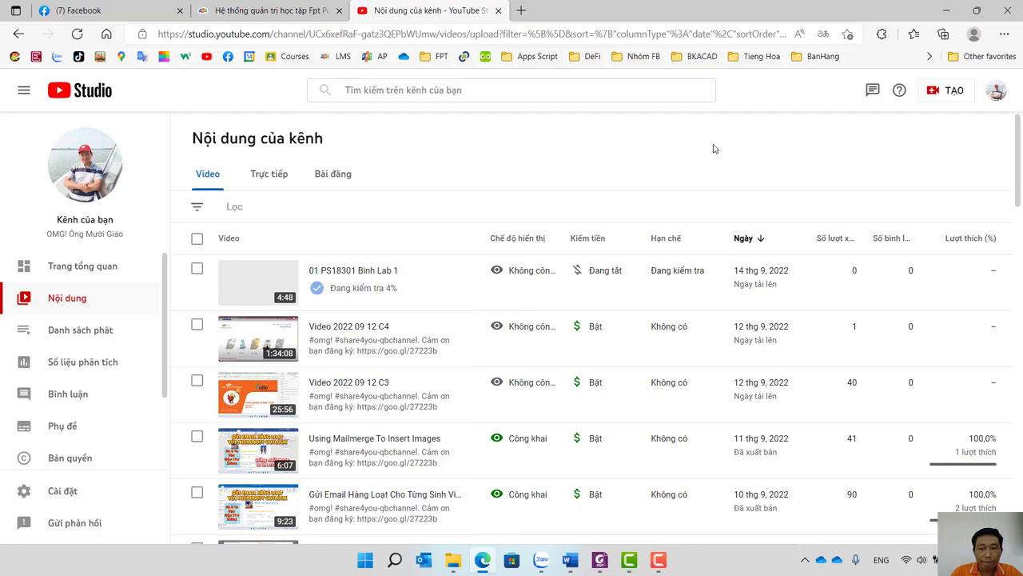
mouse_move(663, 275)
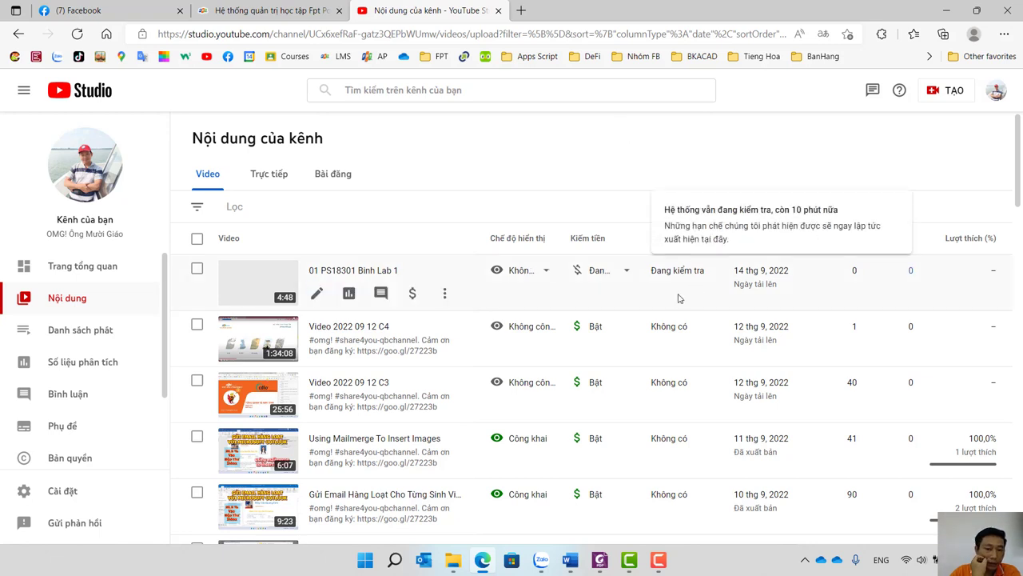
left_click(547, 275)
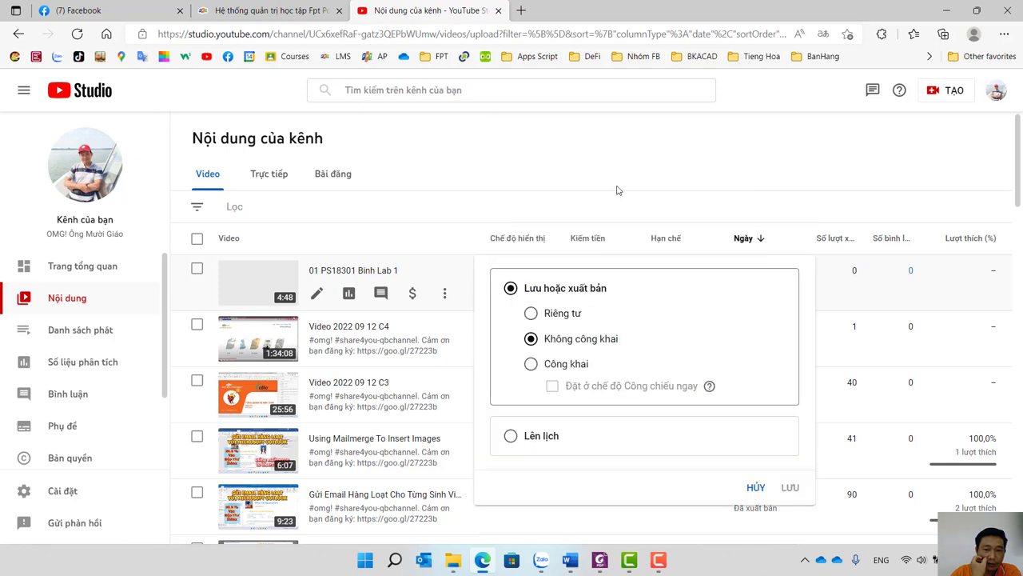
left_click(616, 190)
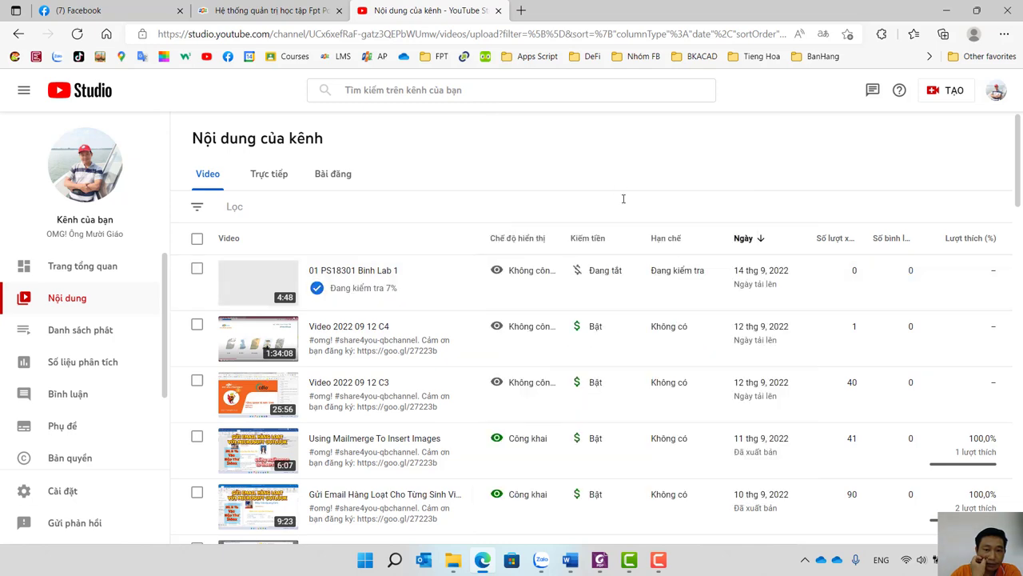
left_click(550, 276)
left_click(550, 366)
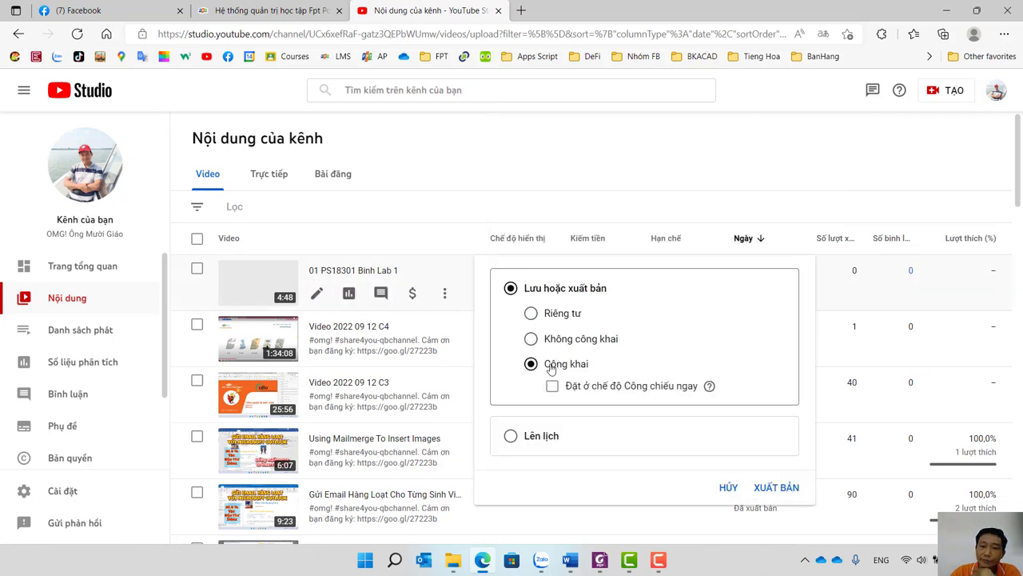
left_click(776, 488)
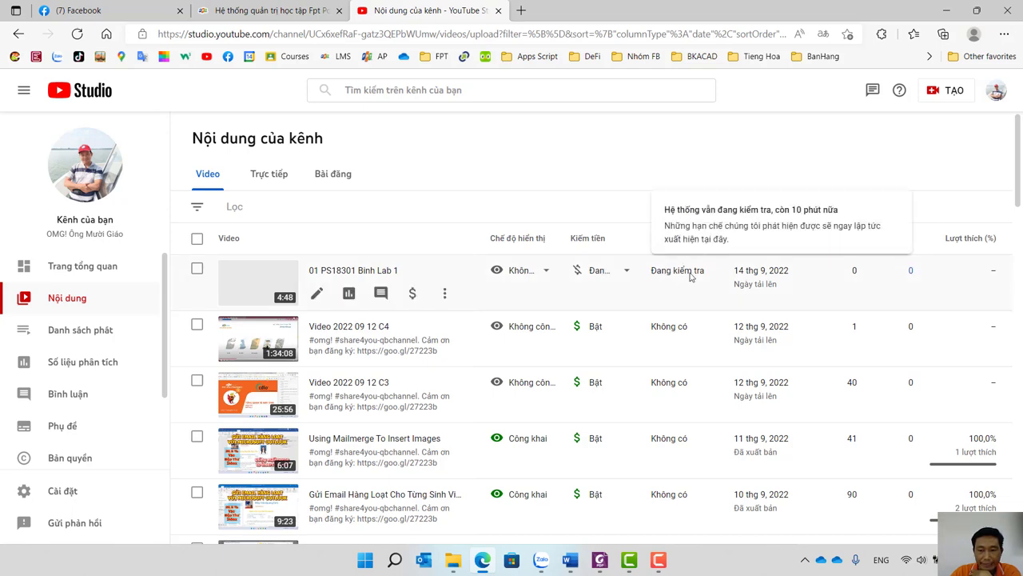
scroll(674, 388, "down", 7)
scroll(674, 387, "down", 6)
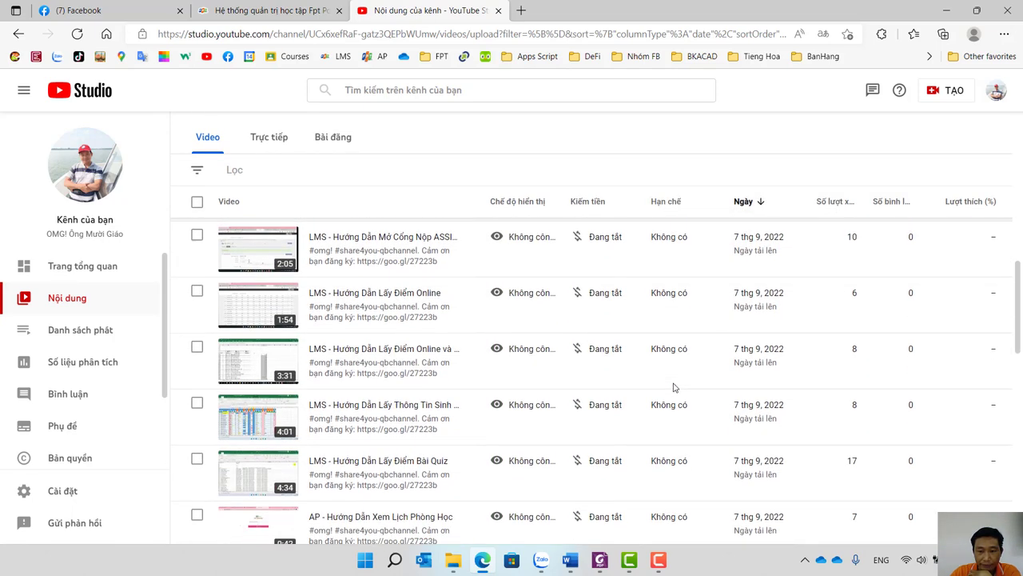
mouse_move(657, 256)
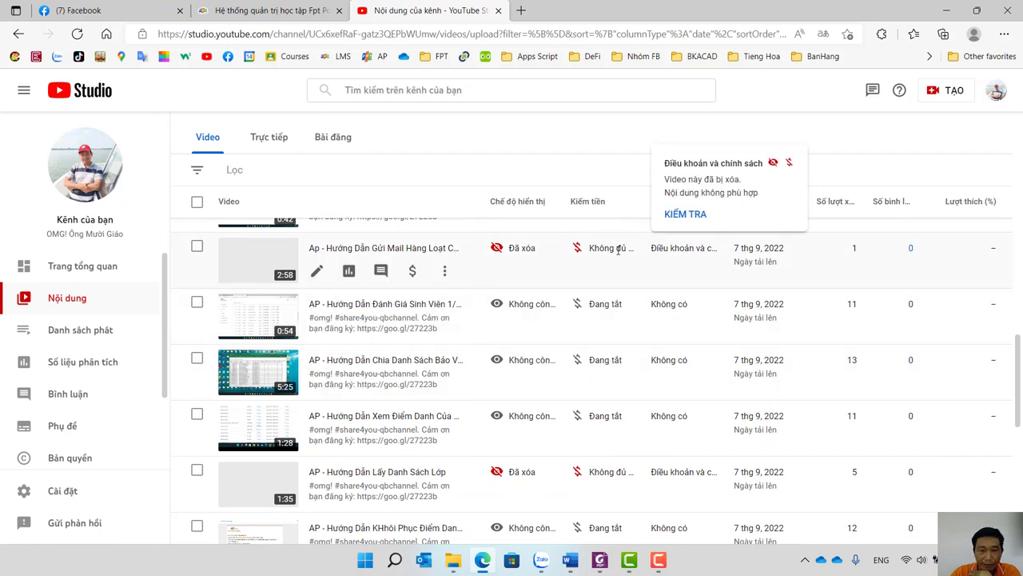
mouse_move(618, 250)
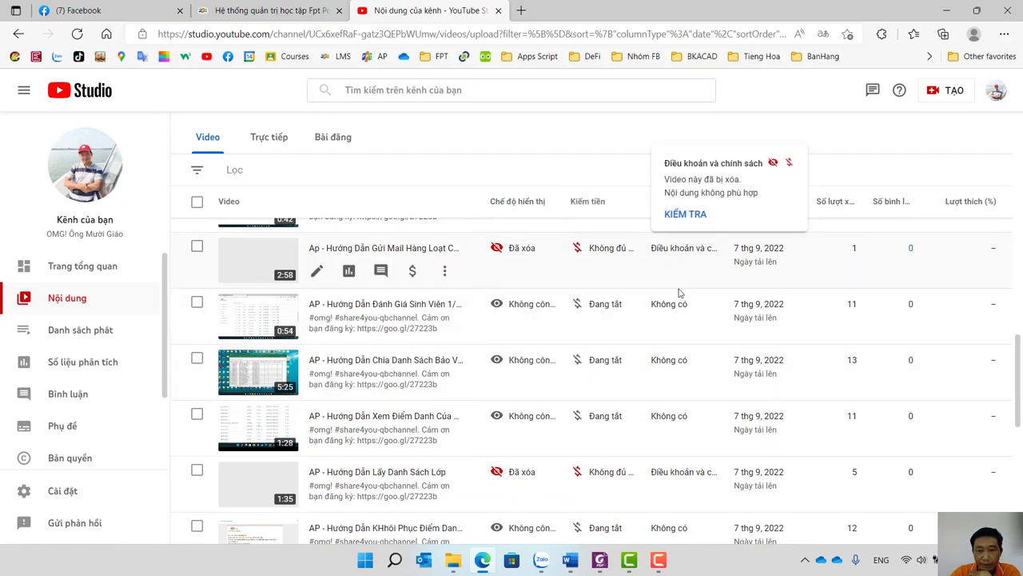
scroll(654, 374, "down", 2)
mouse_move(664, 367)
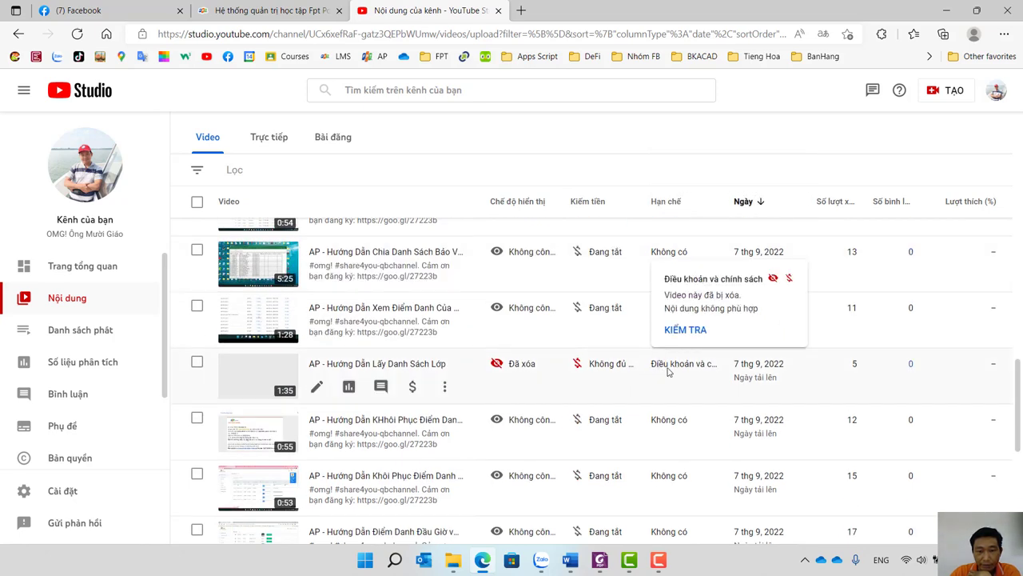
scroll(668, 371, "down", 3)
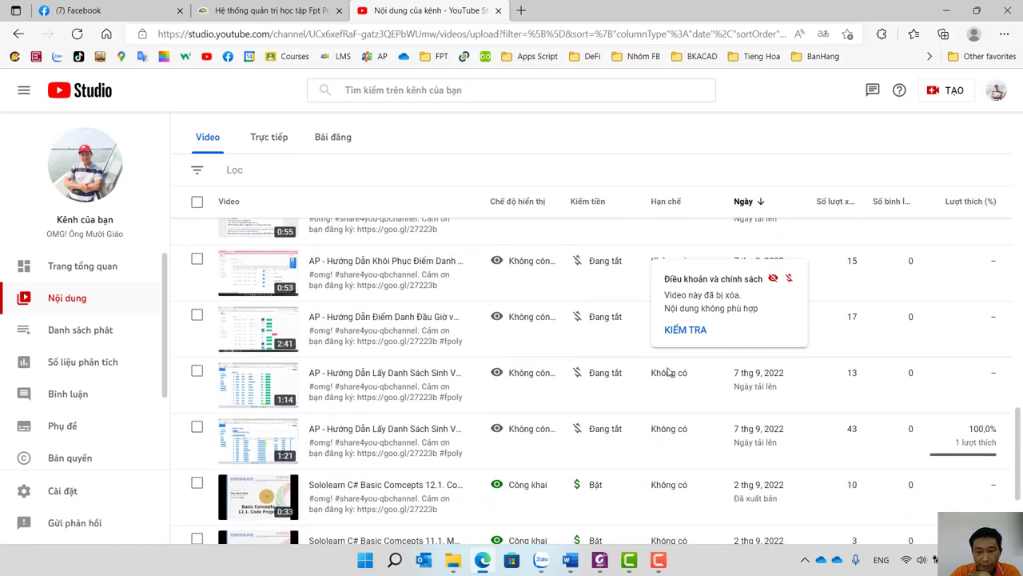
scroll(646, 437, "up", 3)
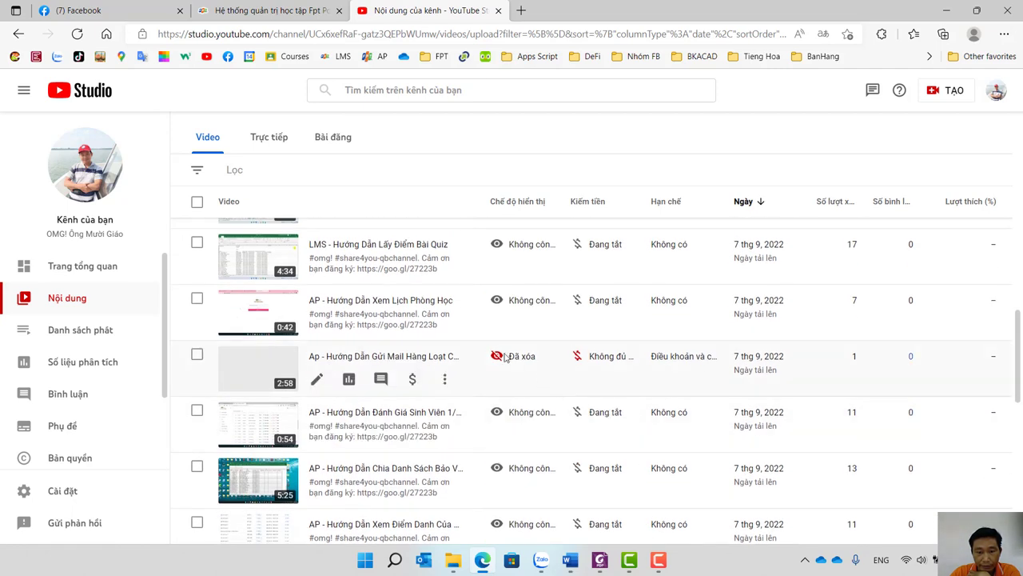
mouse_move(499, 356)
mouse_move(606, 368)
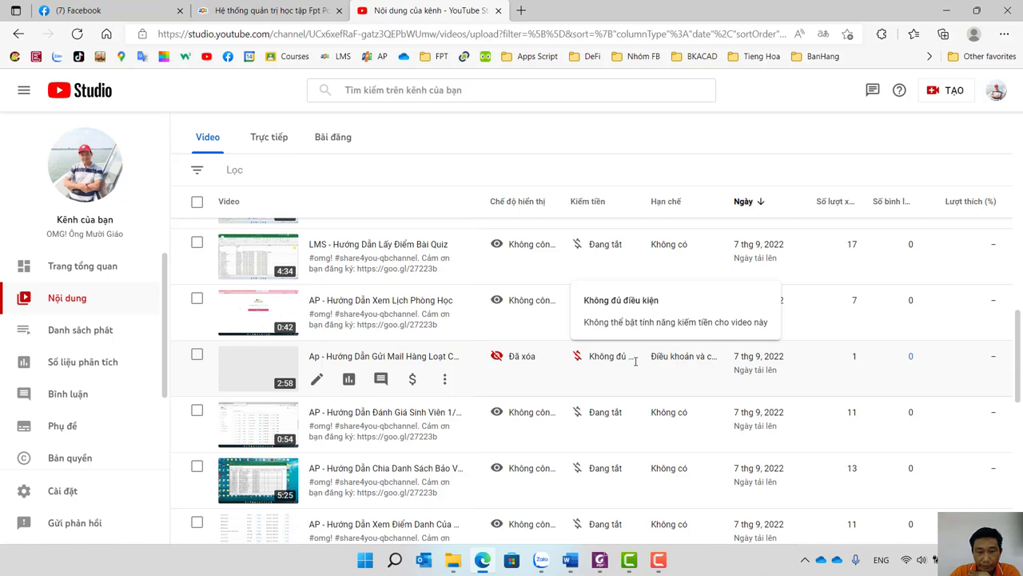
scroll(636, 361, "up", 5)
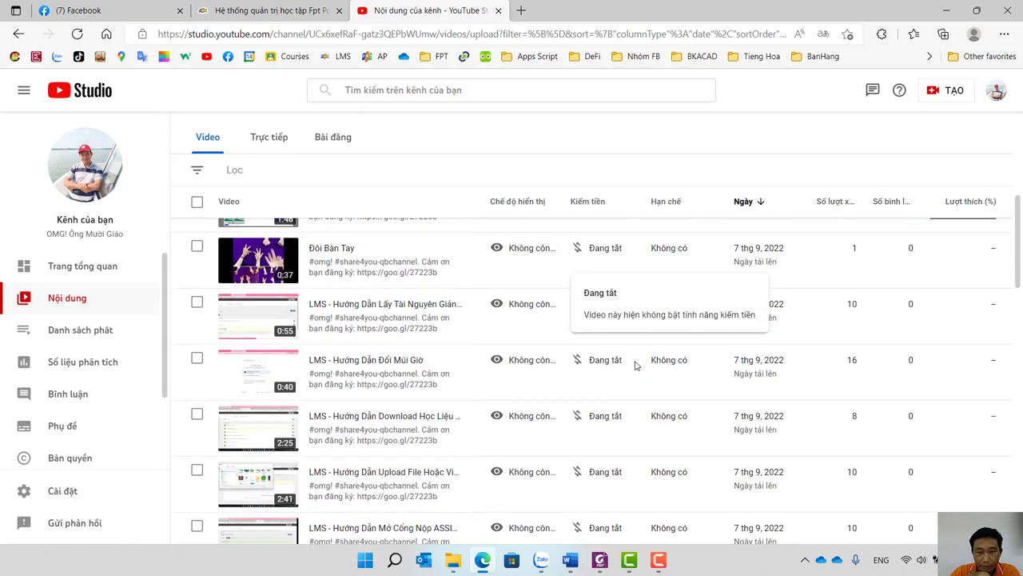
scroll(636, 365, "up", 5)
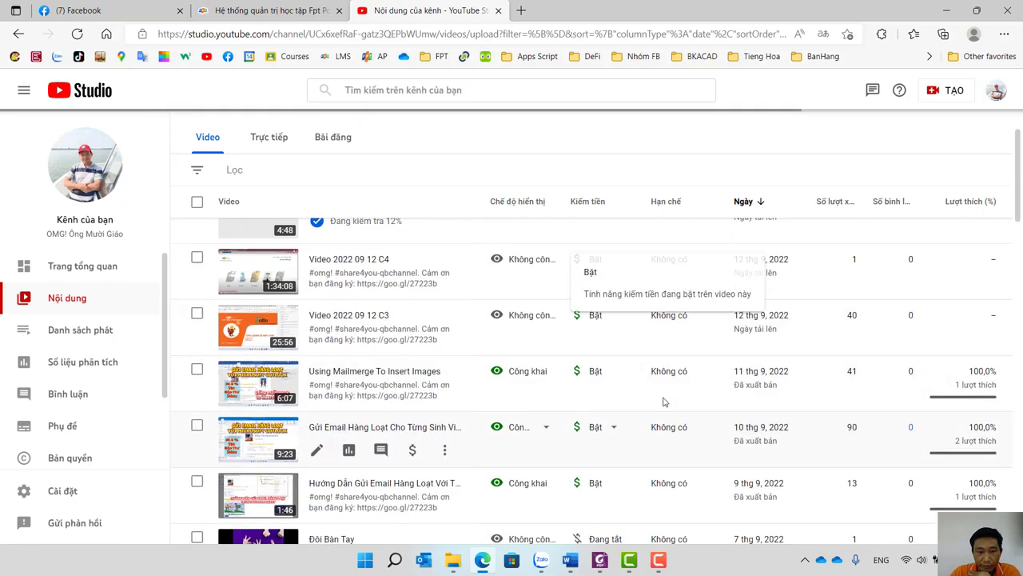
scroll(663, 402, "up", 2)
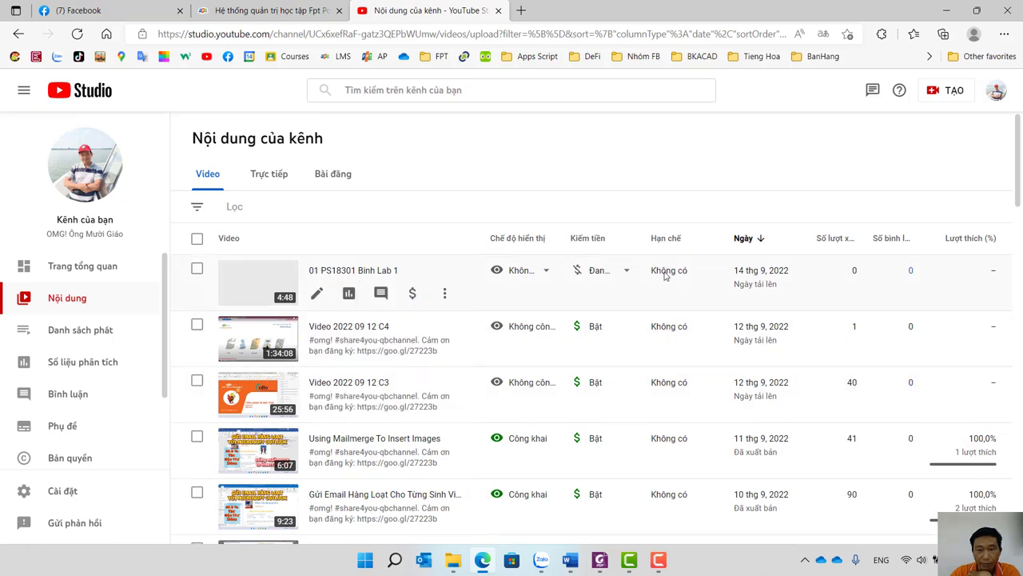
Set the Binh Lab 1 video's visibility to Công khai and publish it with XUẤT BẢN.
left_click(547, 272)
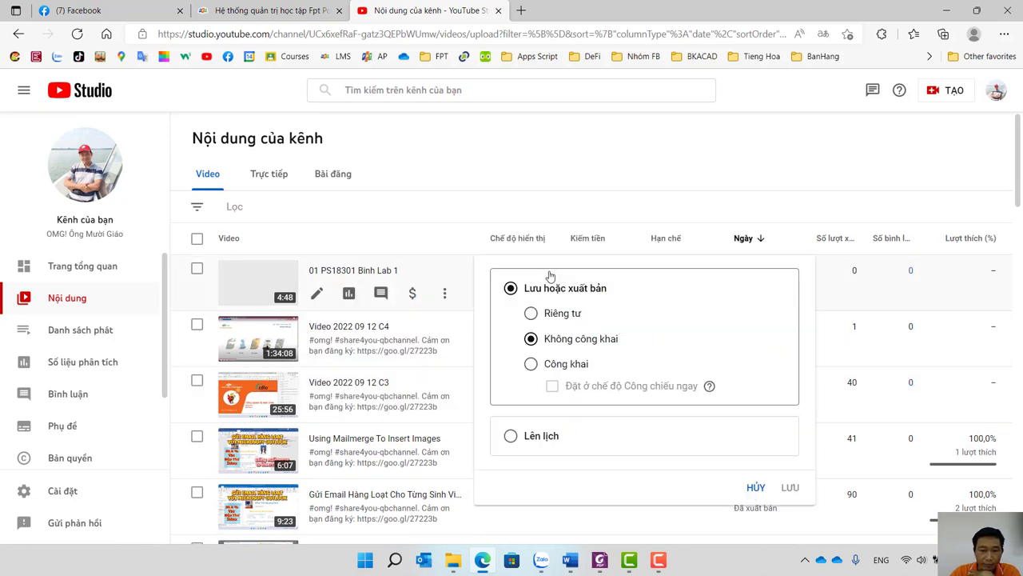
left_click(565, 366)
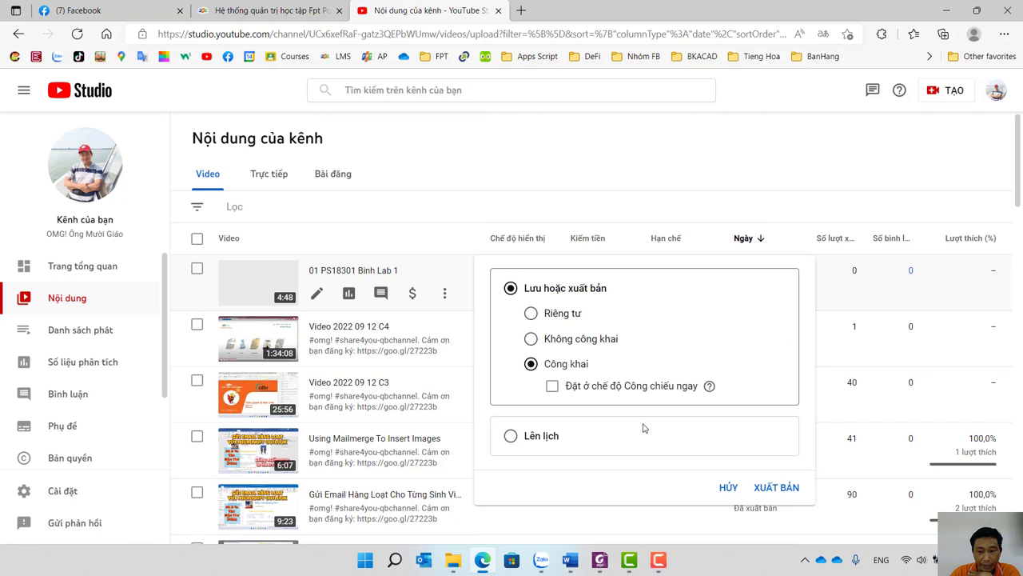
left_click(780, 487)
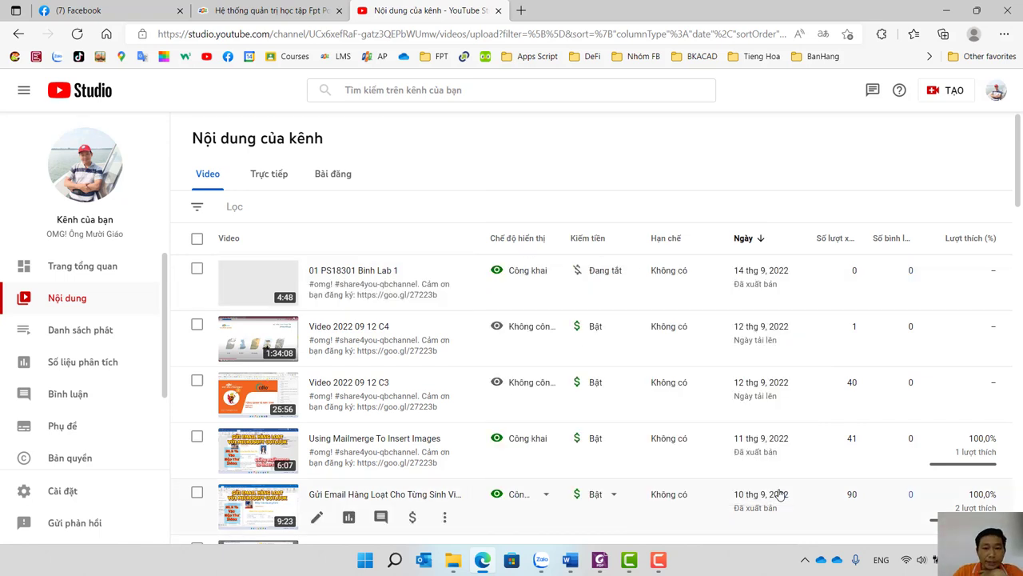
mouse_move(525, 237)
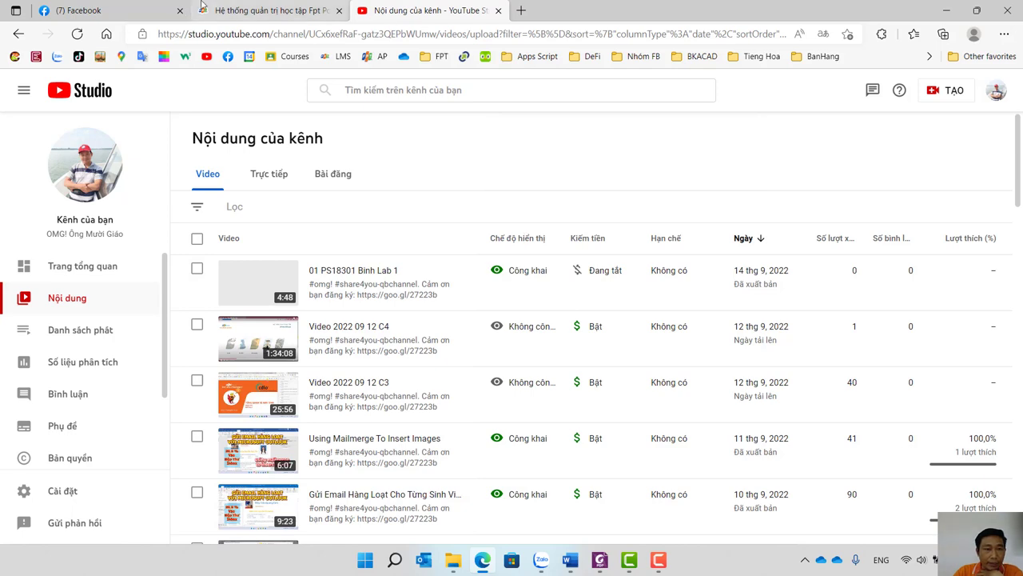
Bring Zalo forward, then choose the STT-MSSV-Ten-Lab1 preview from the Word taskbar icon.
left_click(541, 560)
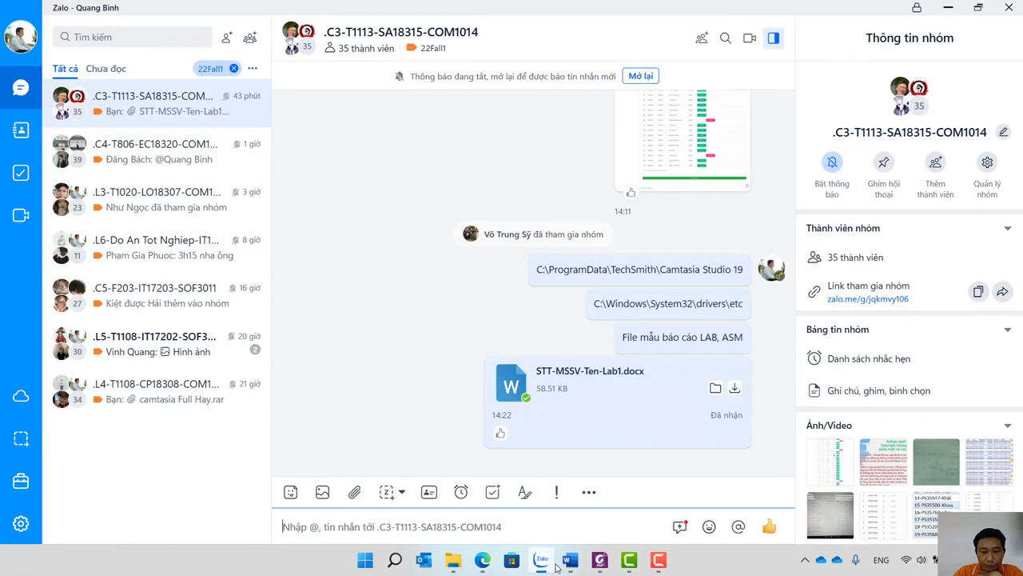
mouse_move(577, 564)
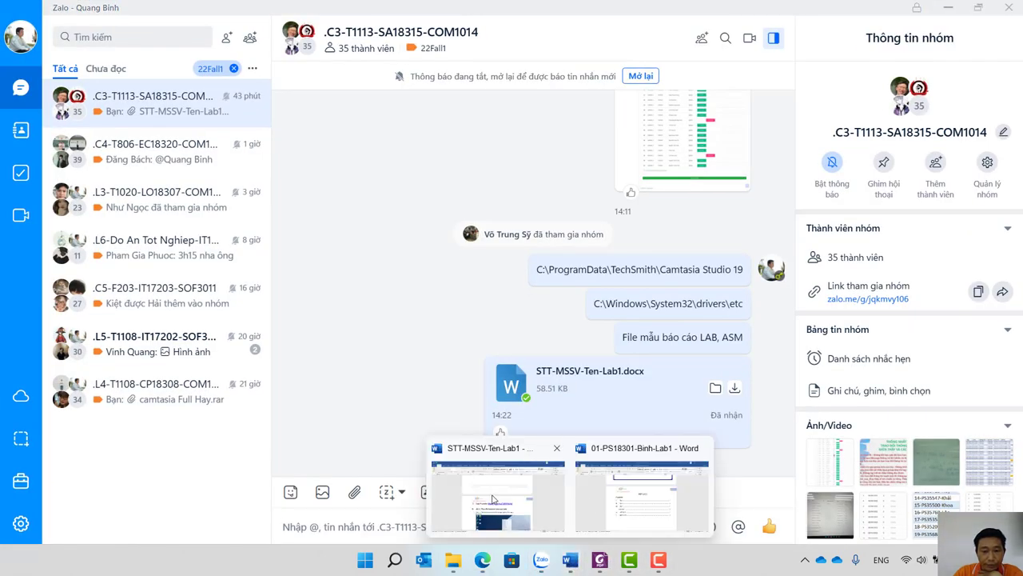
left_click(492, 494)
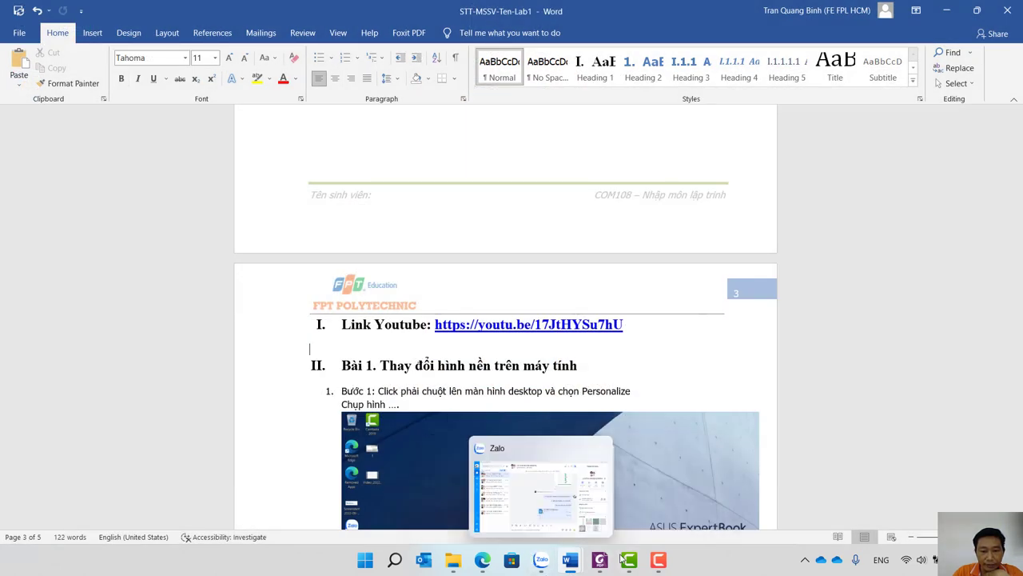
Bring the Edge window with the YouTube Studio content list back to the front.
left_click(662, 565)
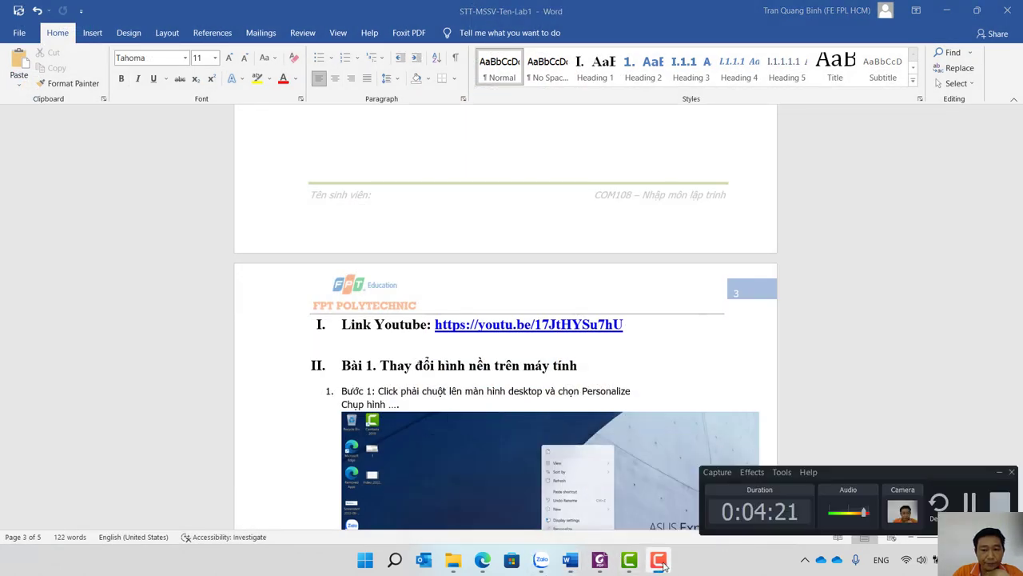
left_click(572, 563)
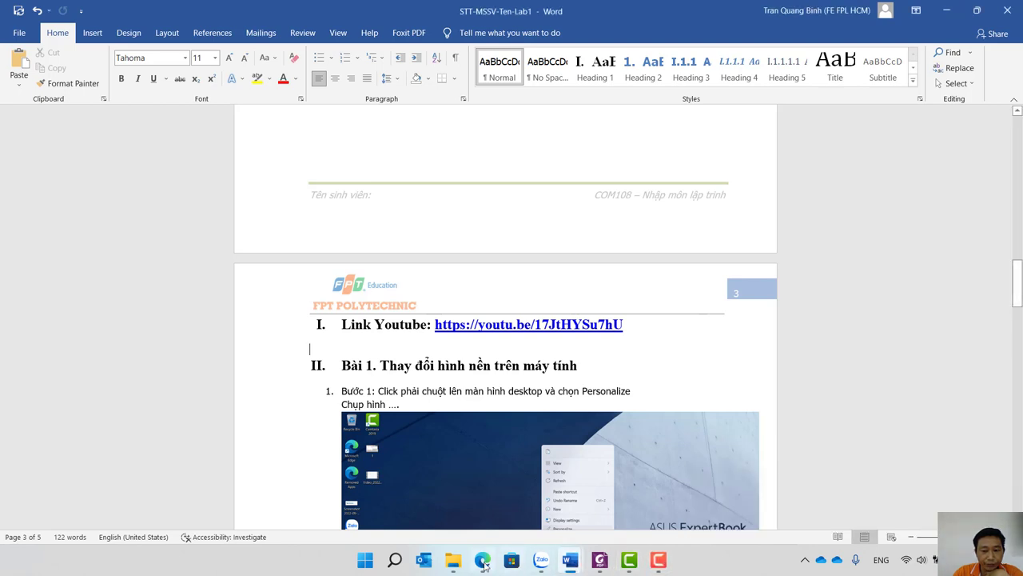
left_click(484, 562)
mouse_move(402, 307)
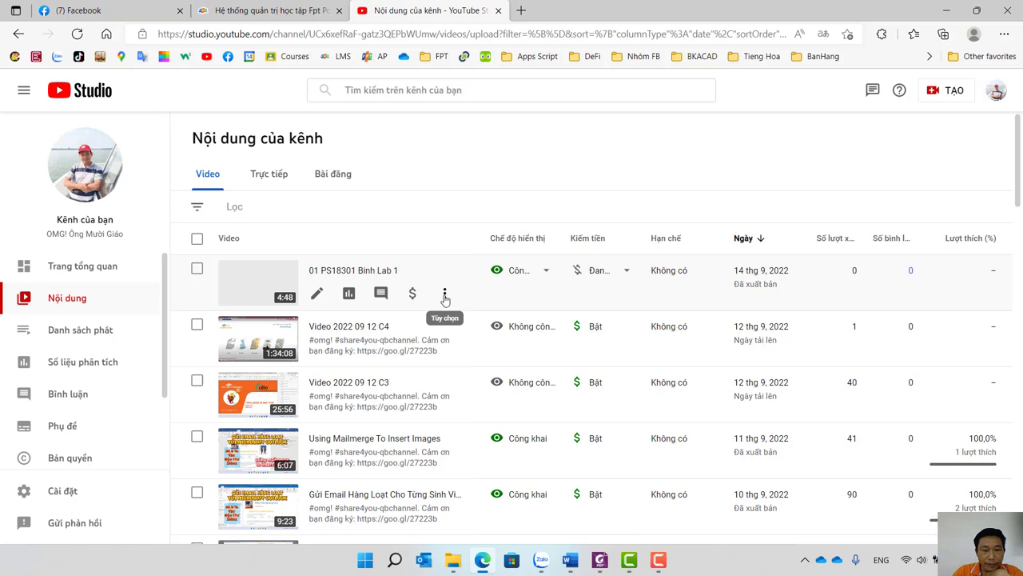
Open the report's YouTube link from Word, dismiss the translate offer, and pause the lab video.
left_click(569, 562)
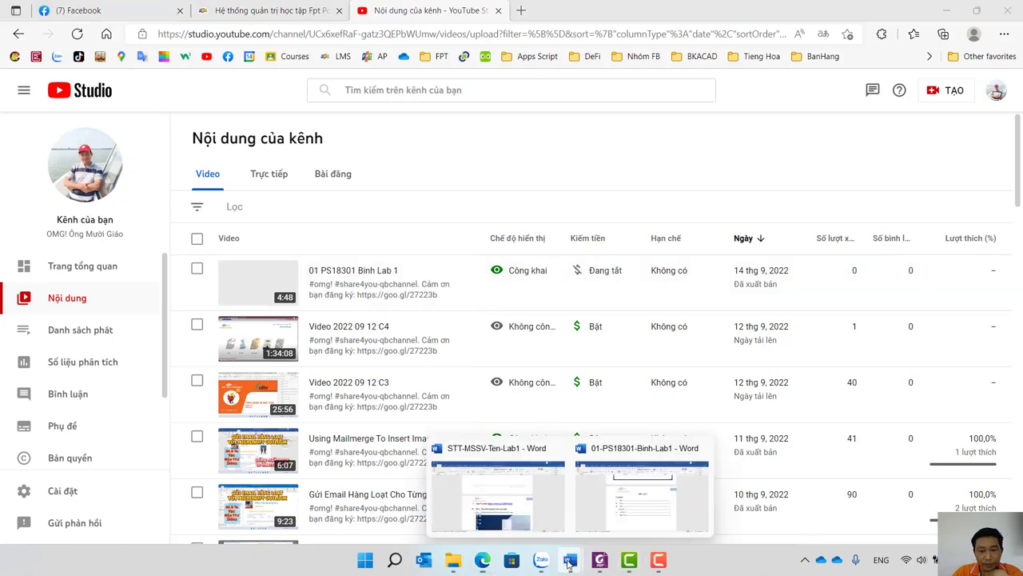
left_click(552, 492)
left_click(530, 333, "ctrl")
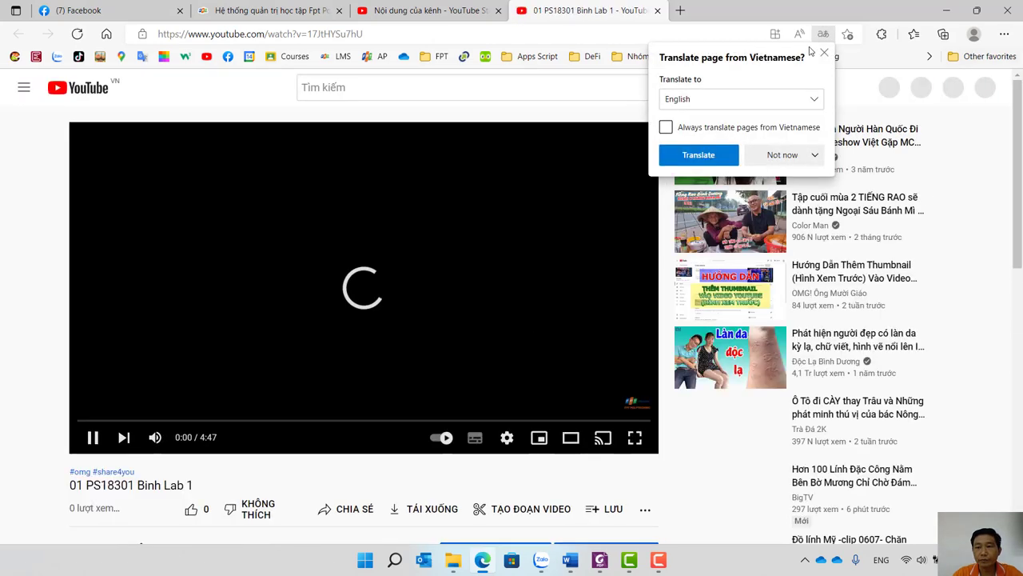
left_click(823, 52)
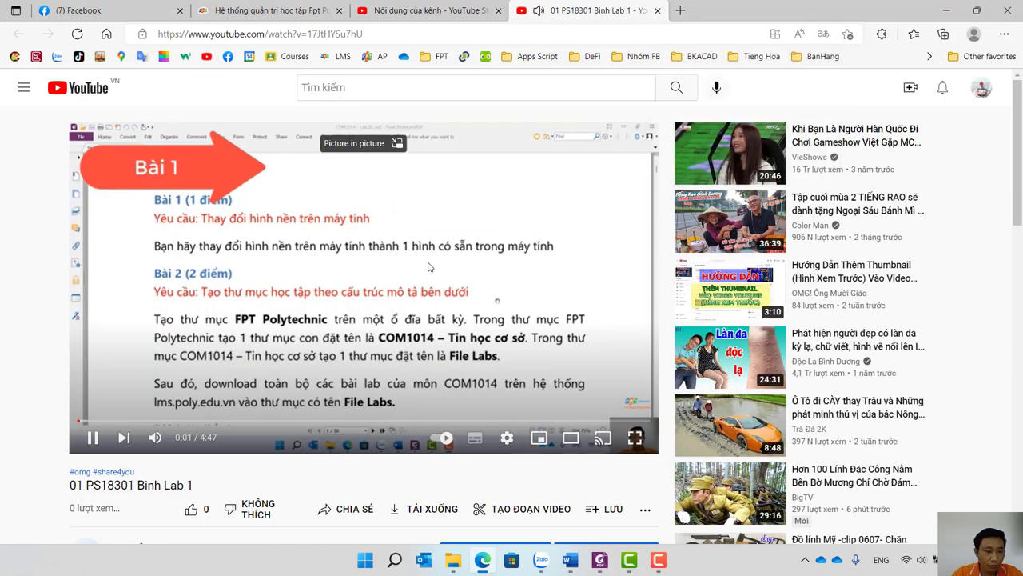
left_click(197, 297)
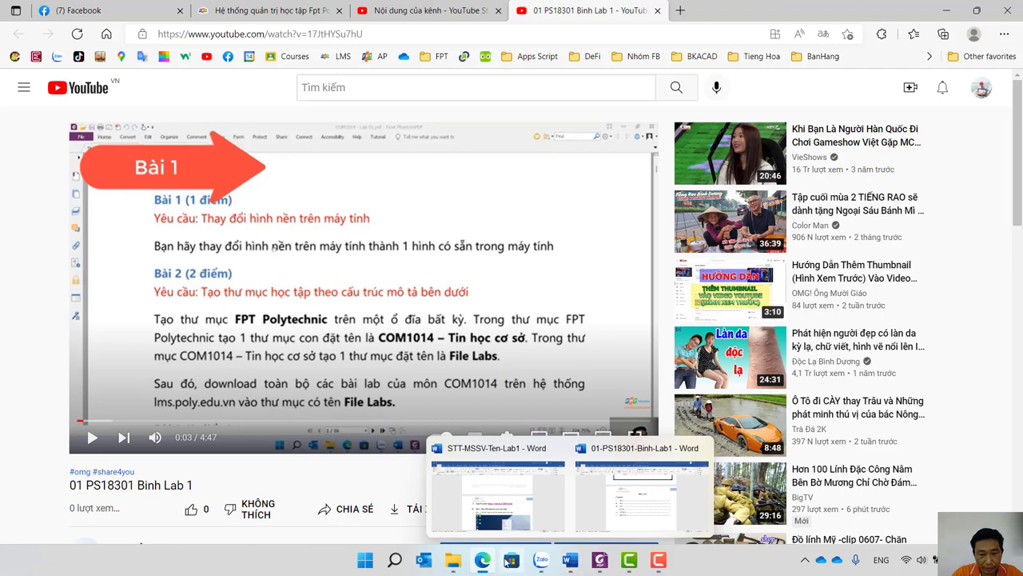
Return to the YouTube Studio tab and open the Binh Lab 1 video's details.
left_click(569, 560)
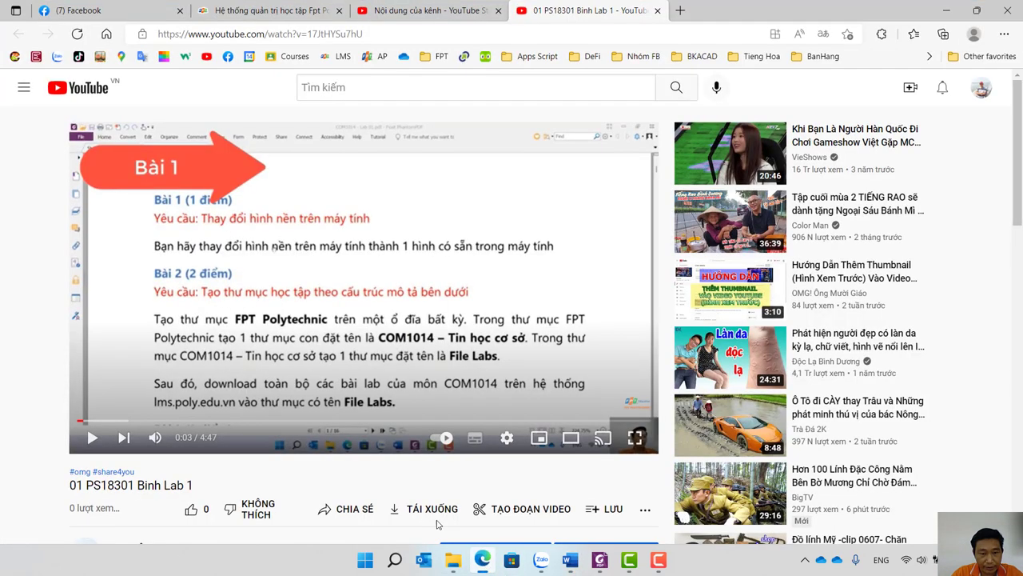
left_click(483, 560)
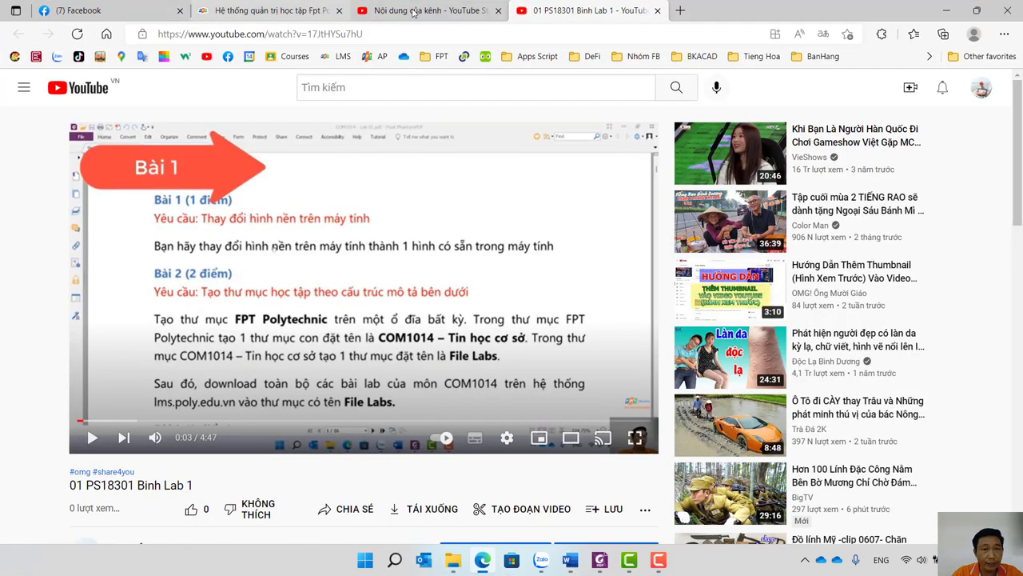
left_click(414, 11)
left_click(319, 294)
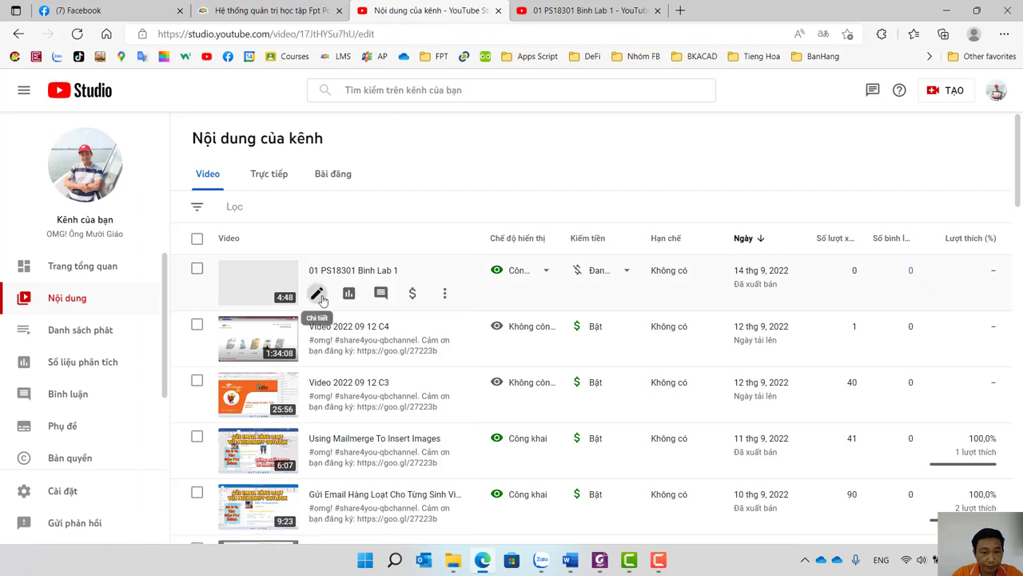
Type the timestamp lines 'Câu 1: 0:05' and 'Cau 2:' into the Binh Lab 1 description.
left_click(290, 318)
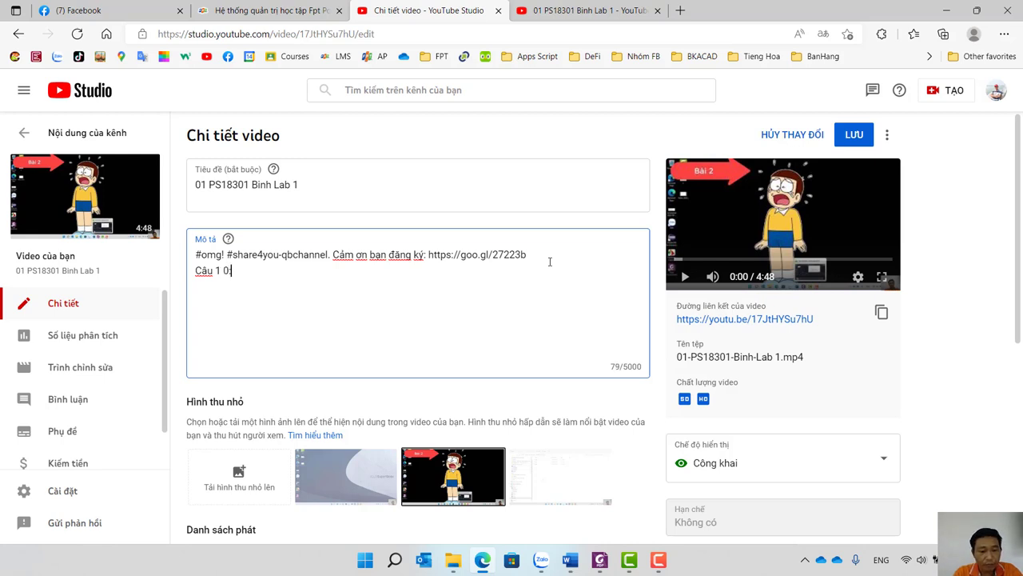
type("05")
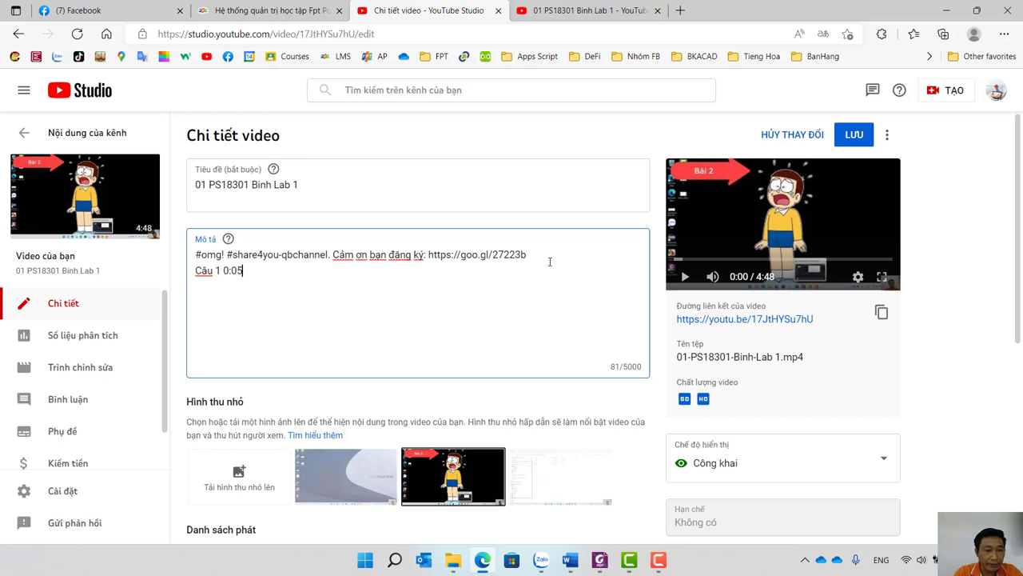
type("2")
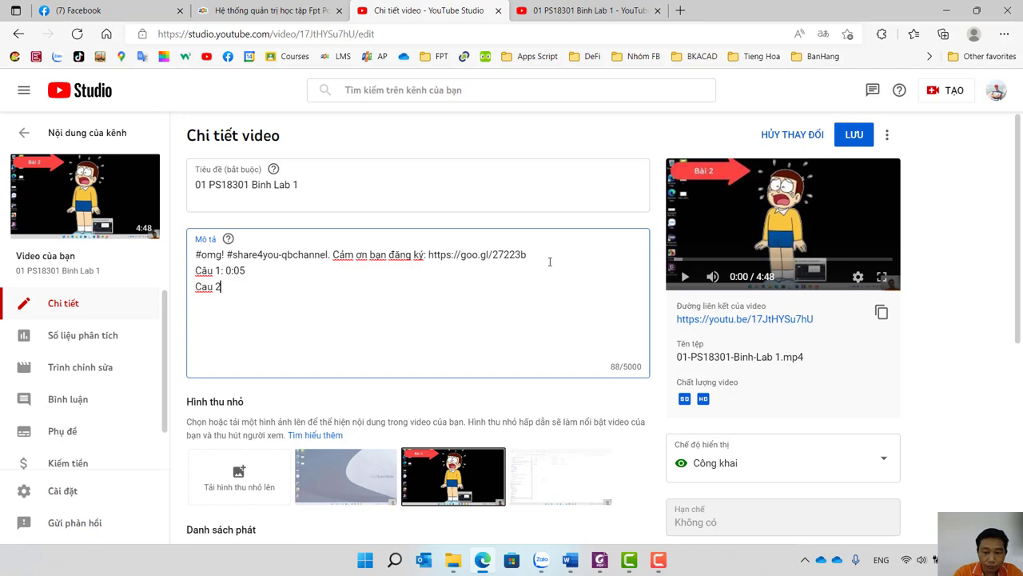
type(" :")
left_click(587, 11)
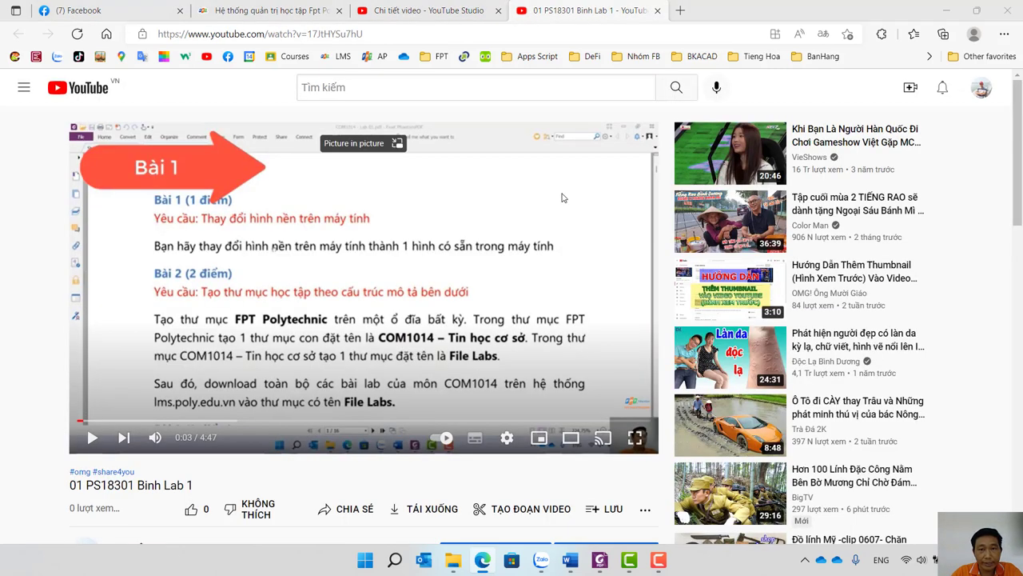
Scrub the lab video through 1:49, 3:03, 3:30 and 3:47 to locate question 6 at 4:07.
key("ctrl+shift+Tab")
left_click(610, 7)
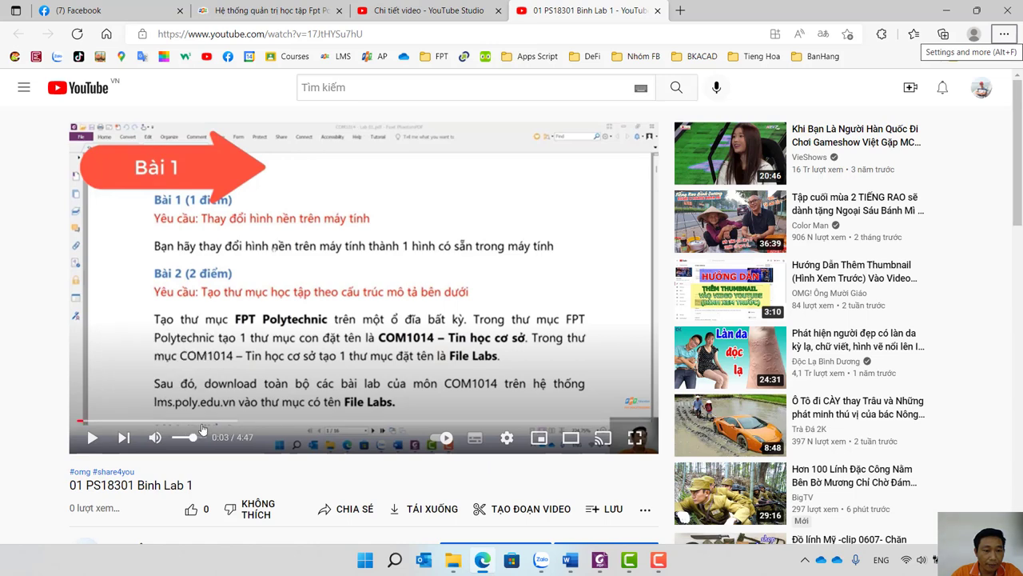
left_click_drag(203, 422, 314, 423)
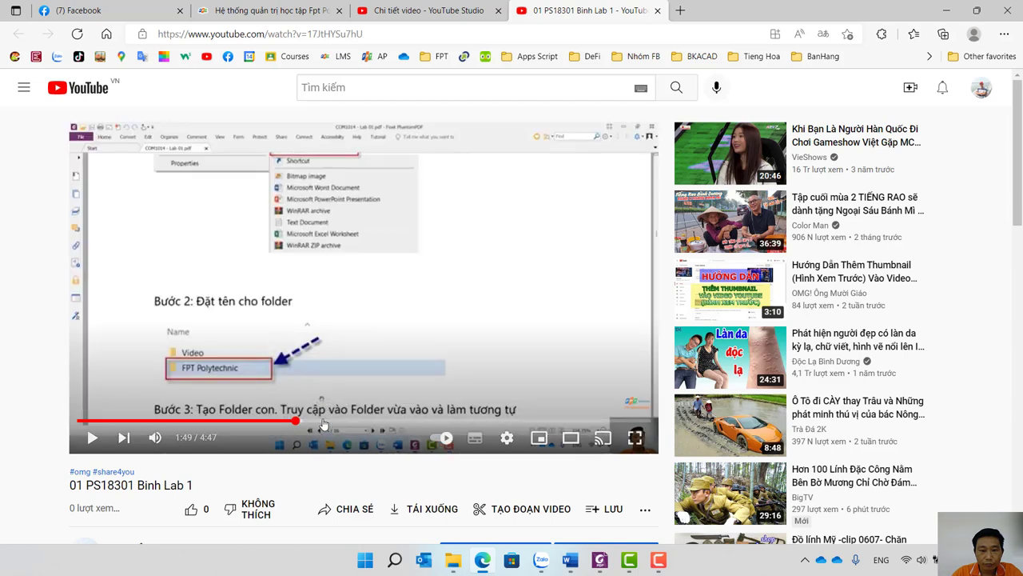
left_click(338, 423)
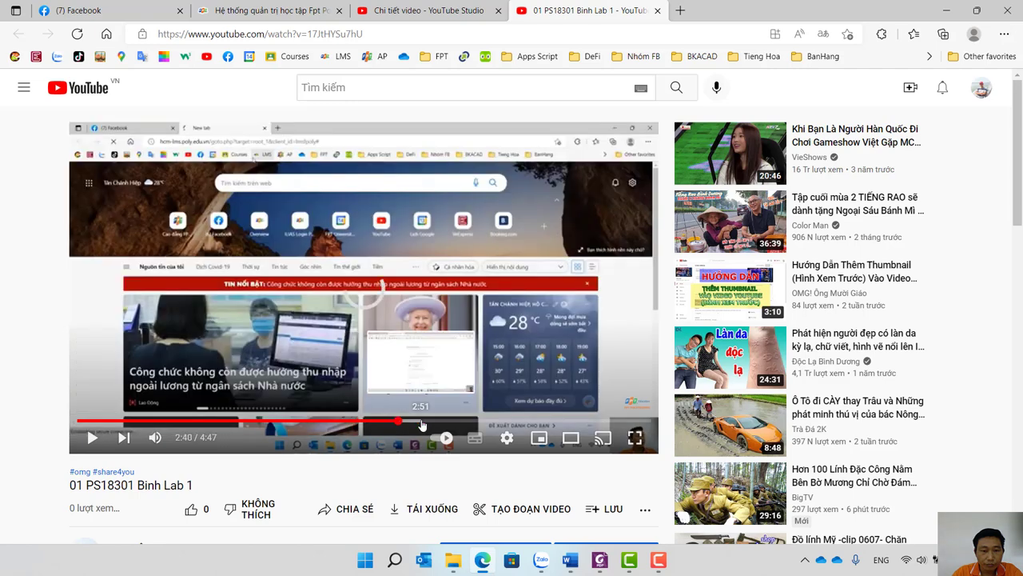
left_click(423, 424)
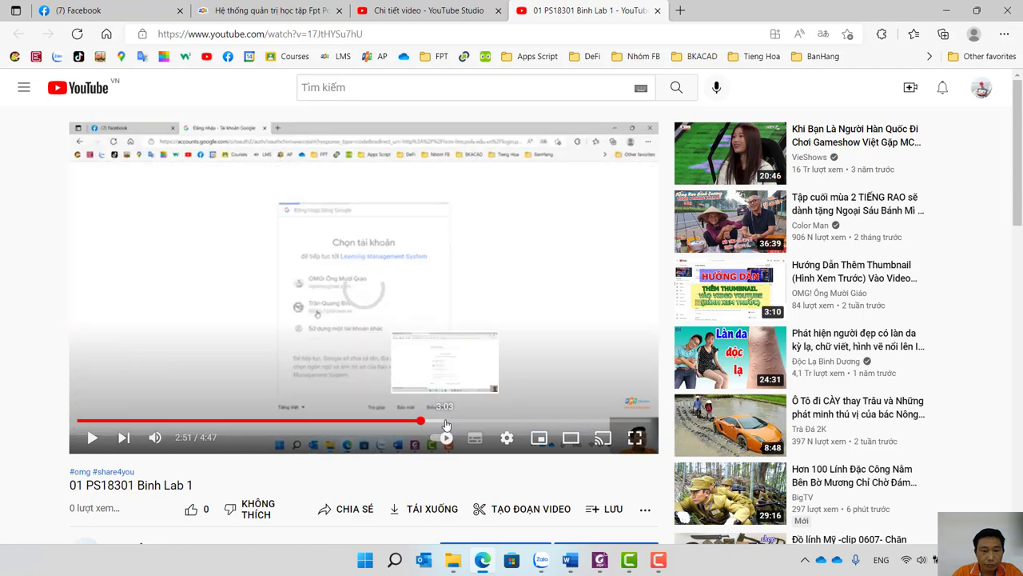
left_click(446, 423)
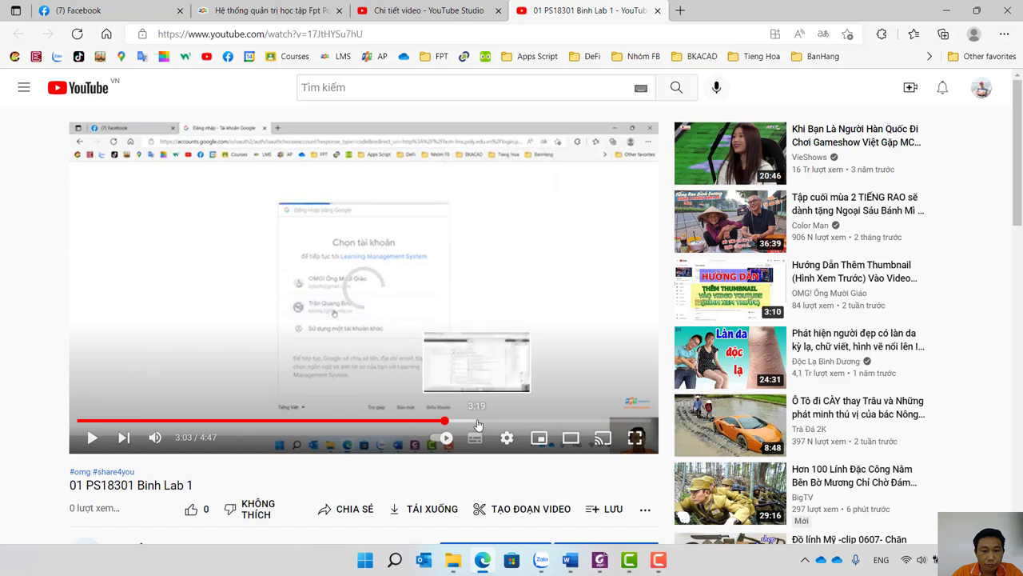
left_click(476, 422)
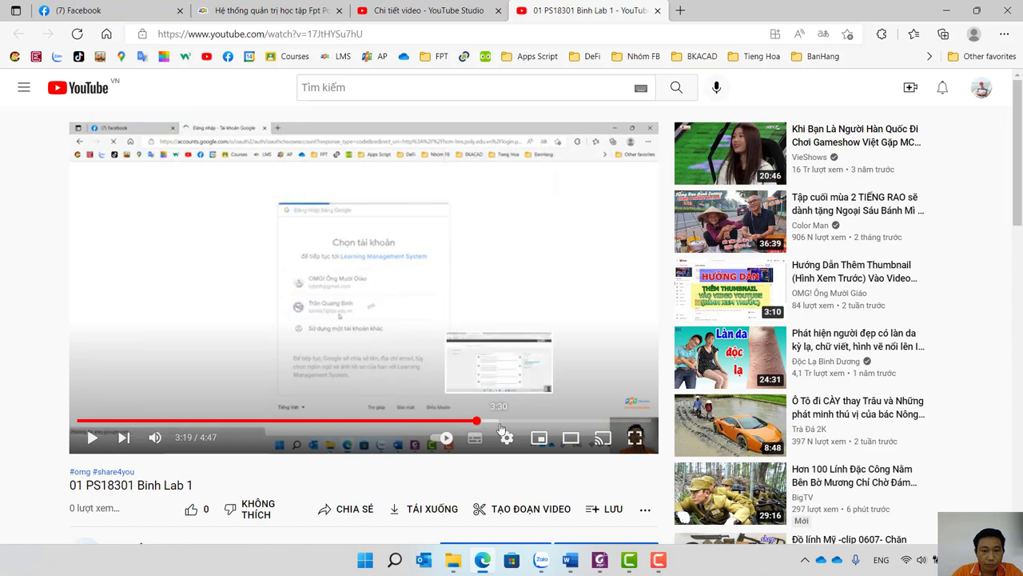
left_click(500, 428)
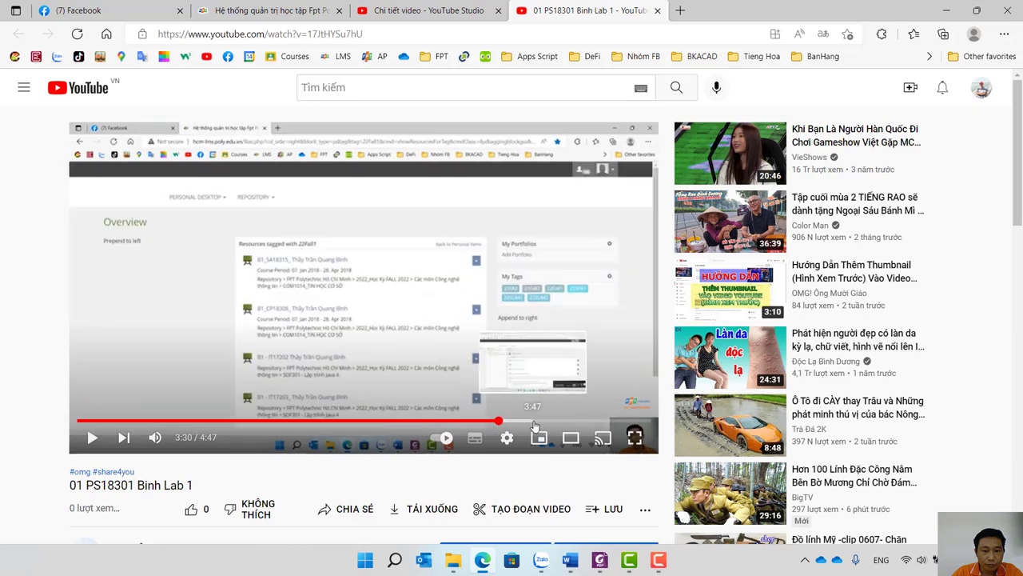
left_click(533, 422)
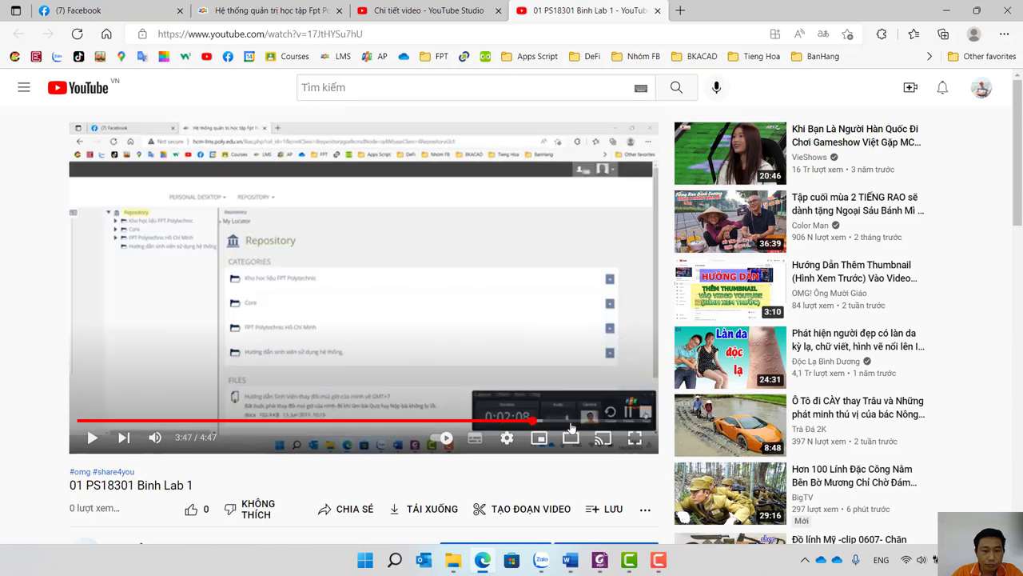
left_click(572, 422)
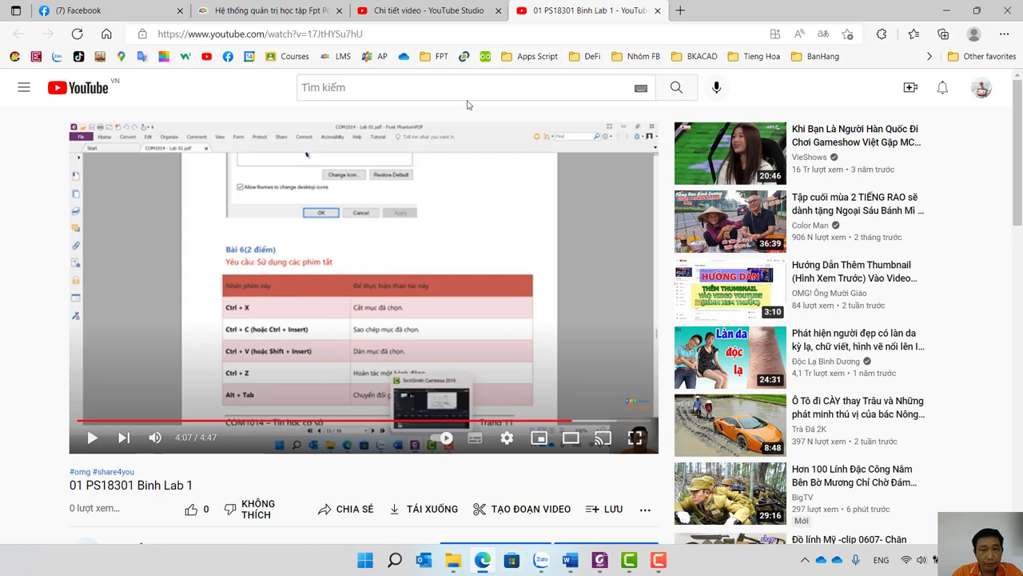
left_click(429, 8)
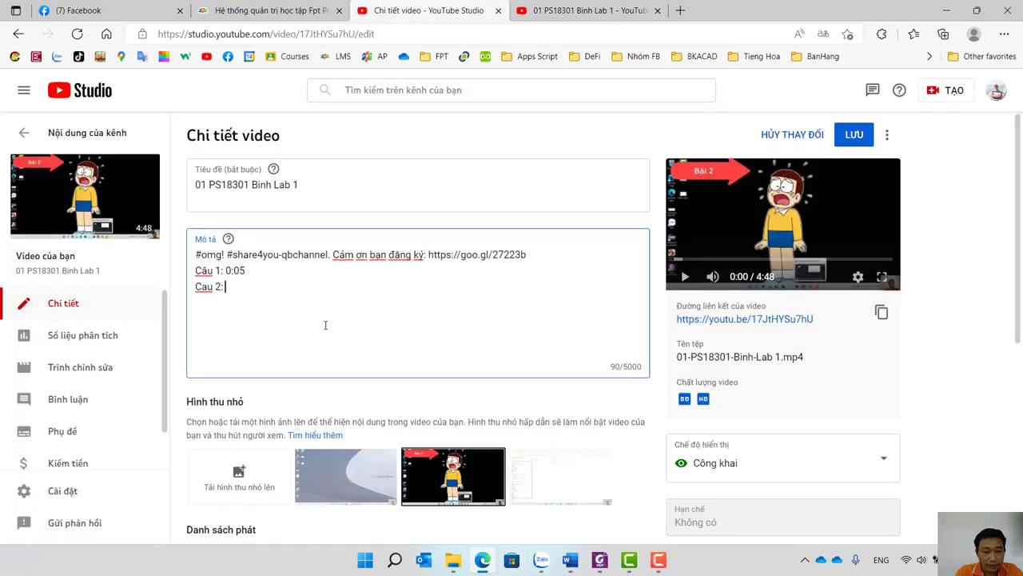
Change the 'Câu 2' line to 'Câu 6: 4:07', add empty Câu 2 and Câu 3 lines, and save the description.
type("4:07")
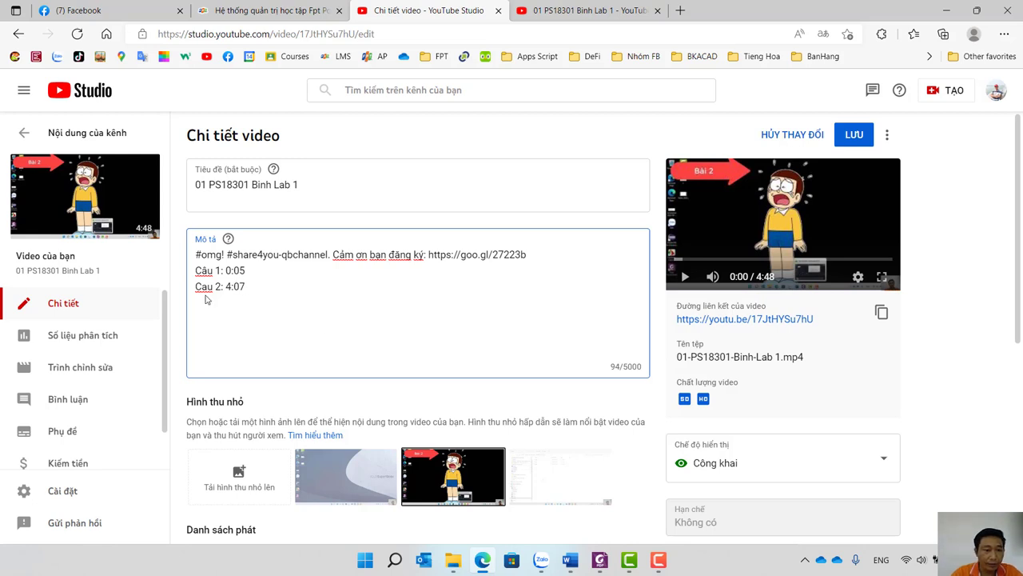
key("BackSpace")
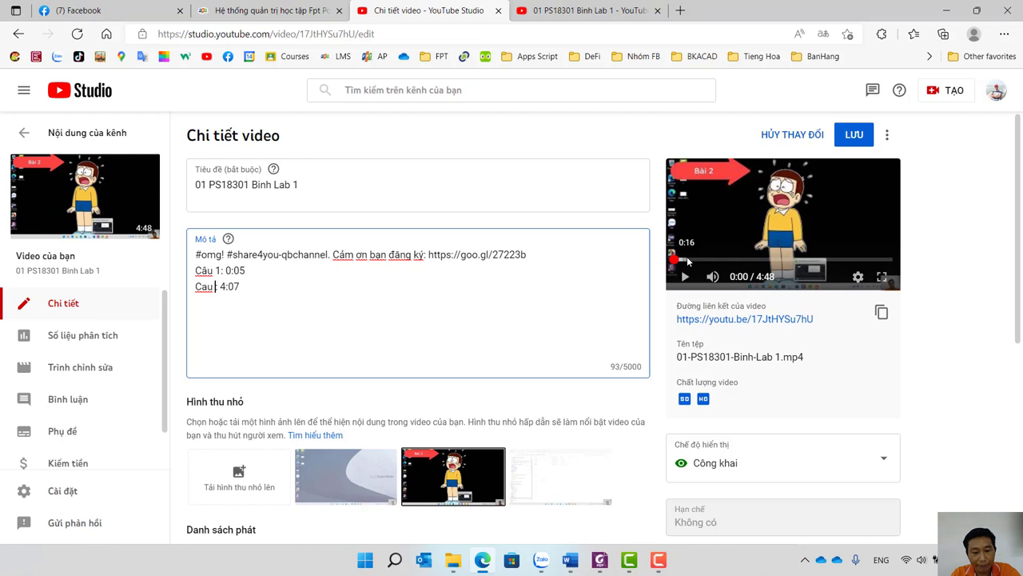
type("6")
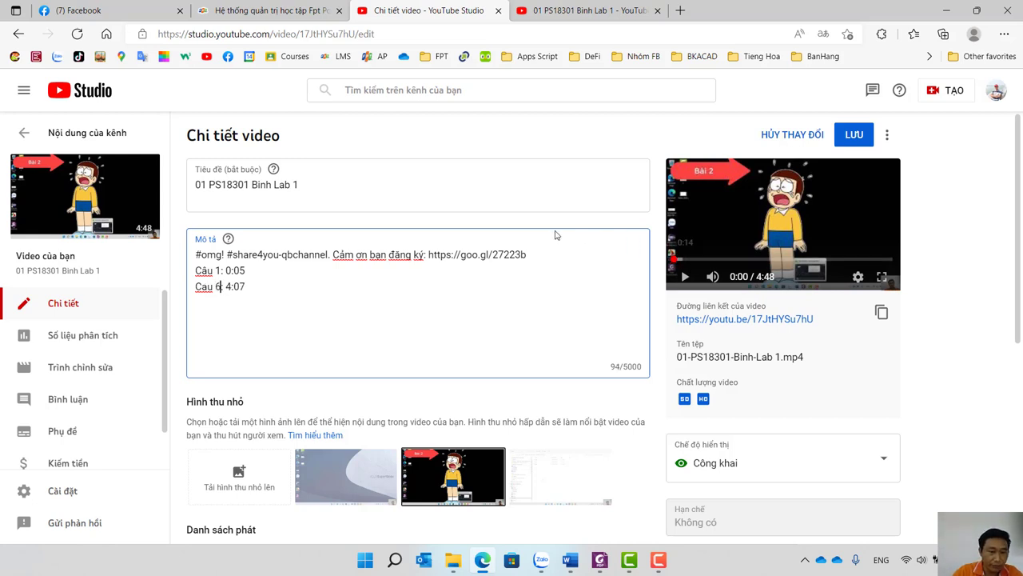
key("Return")
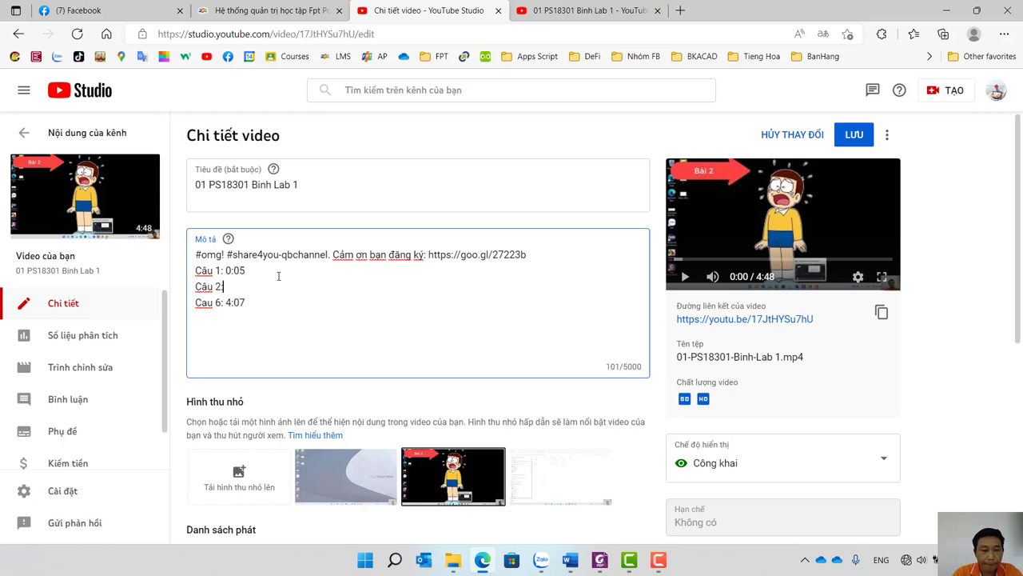
key("Return")
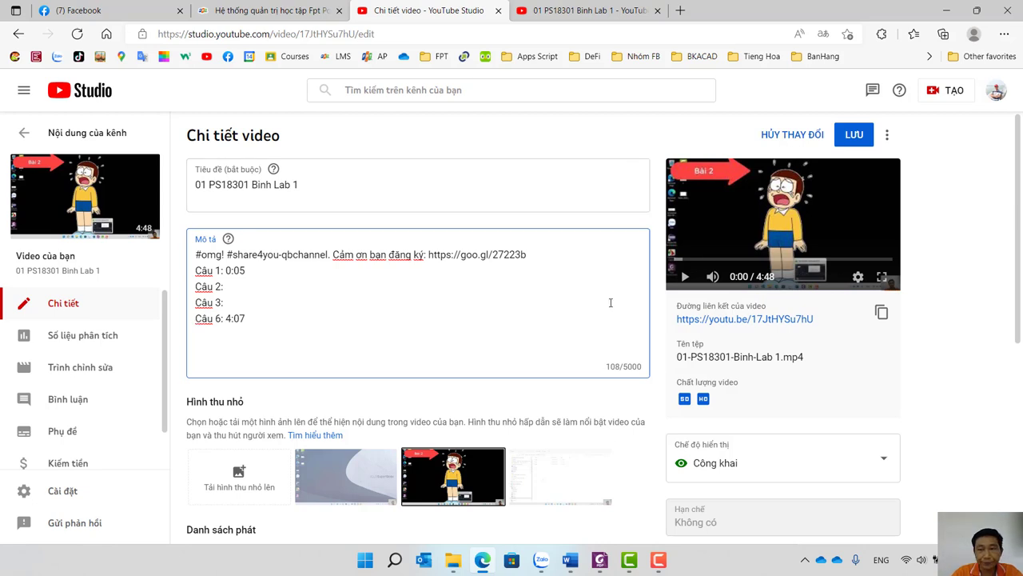
left_click(852, 135)
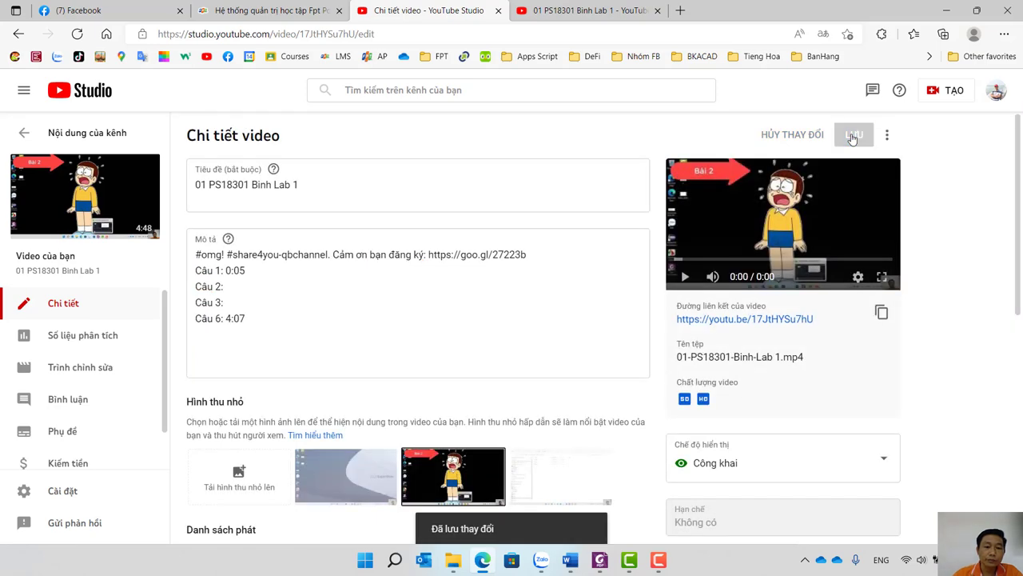
left_click(588, 11)
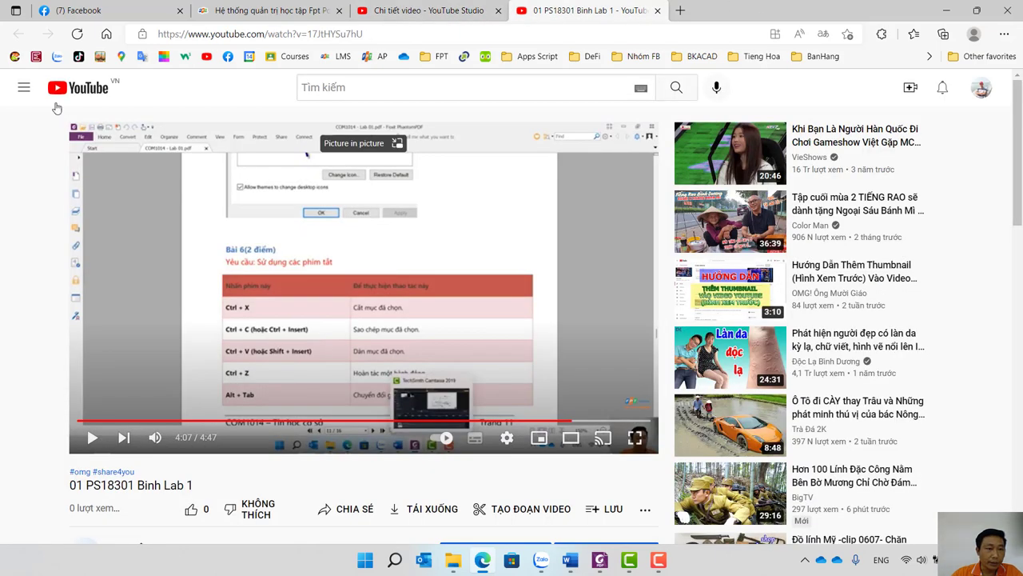
Reload the watch page, expand the description, and check that the 4:07 timestamp jumps to question 6.
left_click(77, 34)
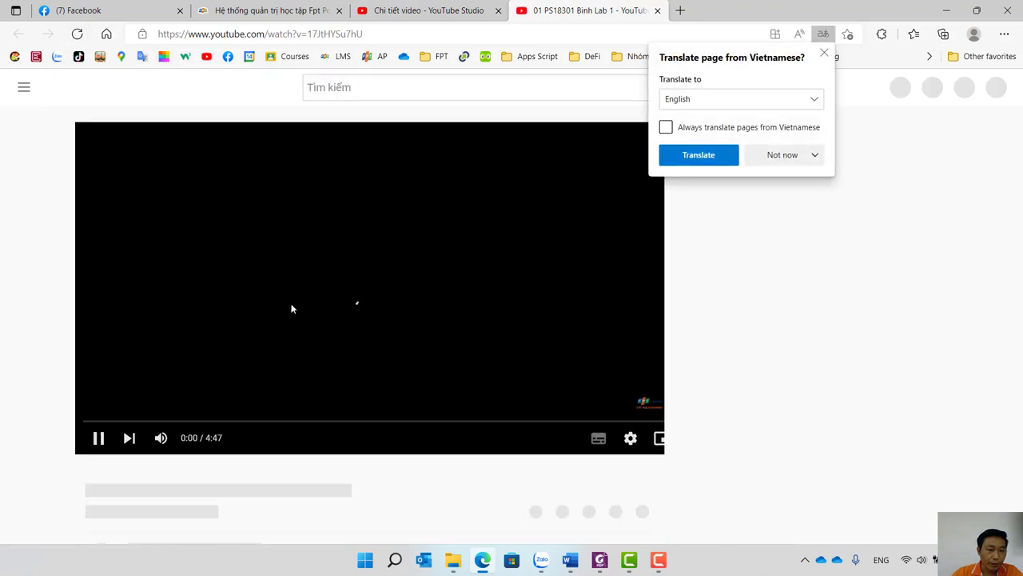
scroll(295, 328, "down", 3)
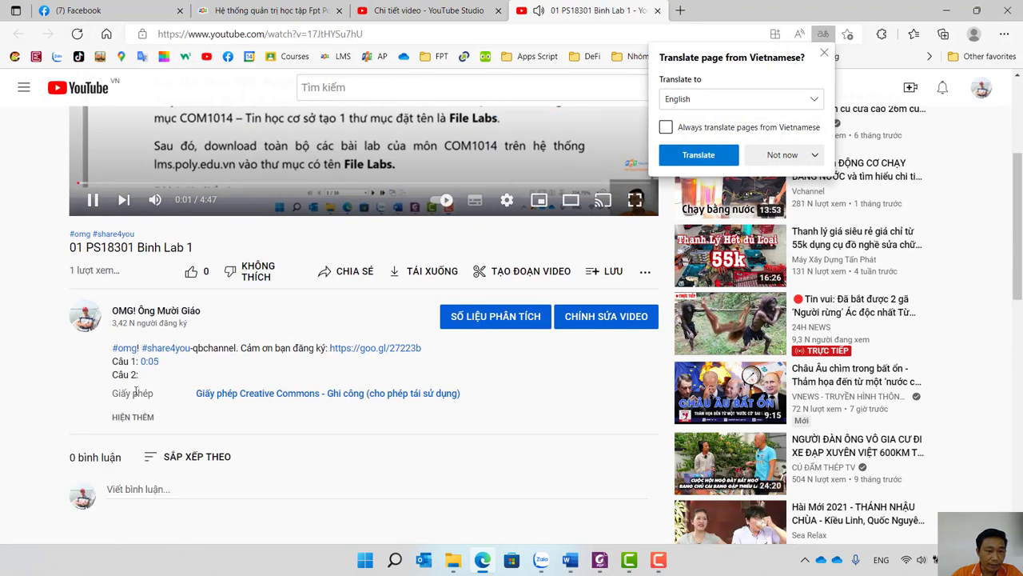
left_click(144, 417)
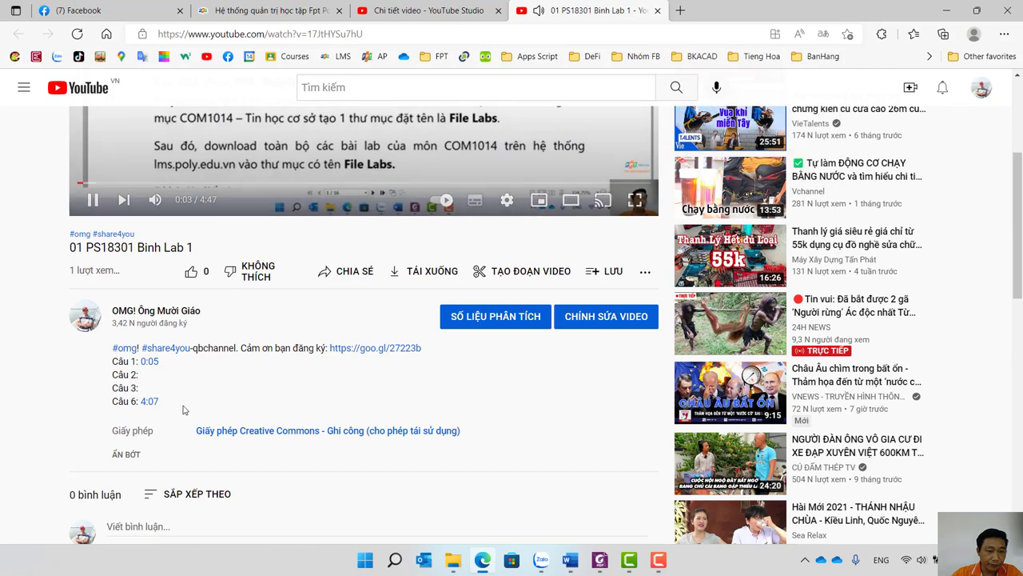
scroll(188, 412, "up", 3)
scroll(200, 417, "down", 5)
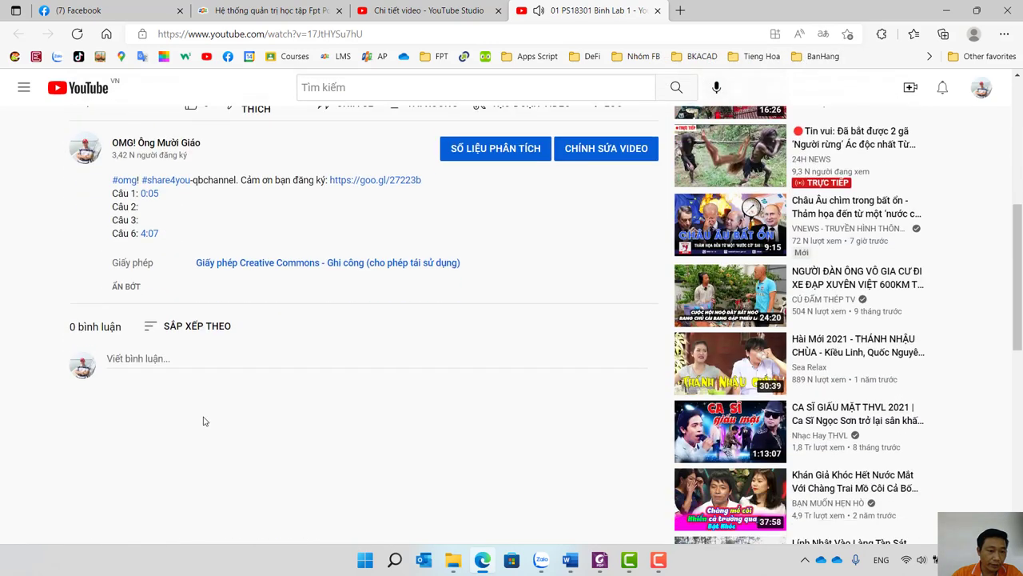
left_click(148, 230)
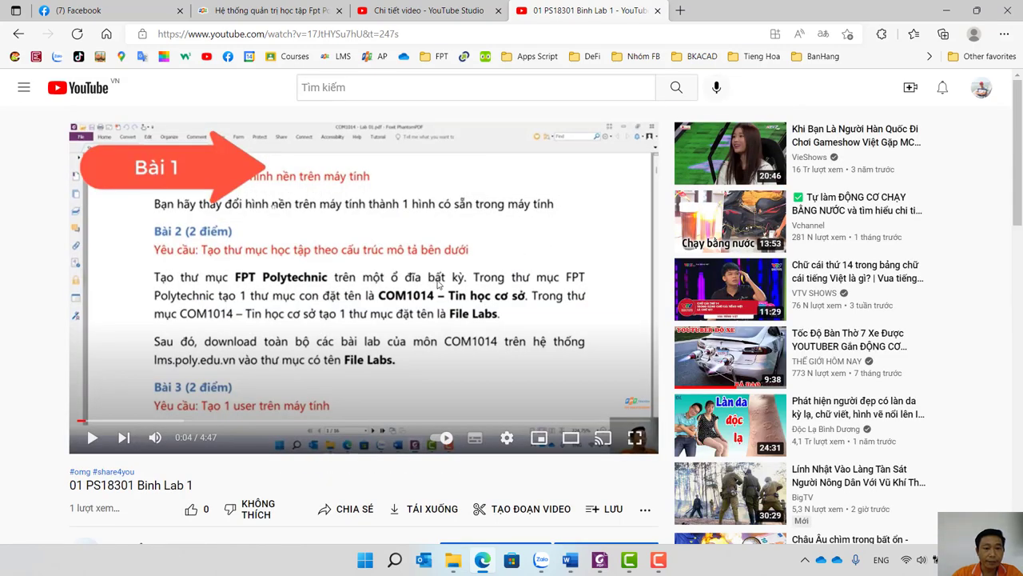
scroll(422, 272, "down", 6)
scroll(240, 216, "up", 4)
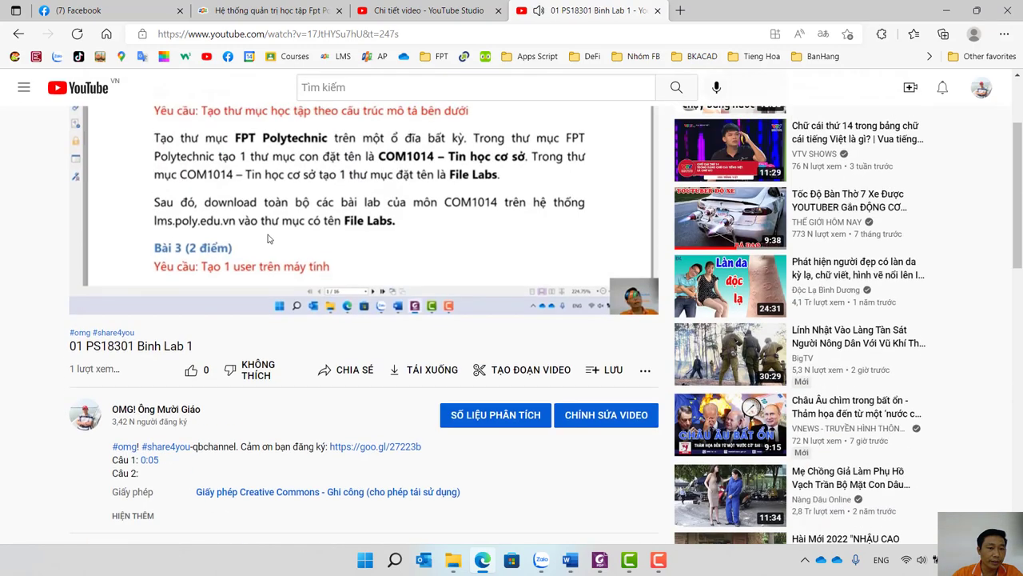
scroll(180, 331, "down", 5)
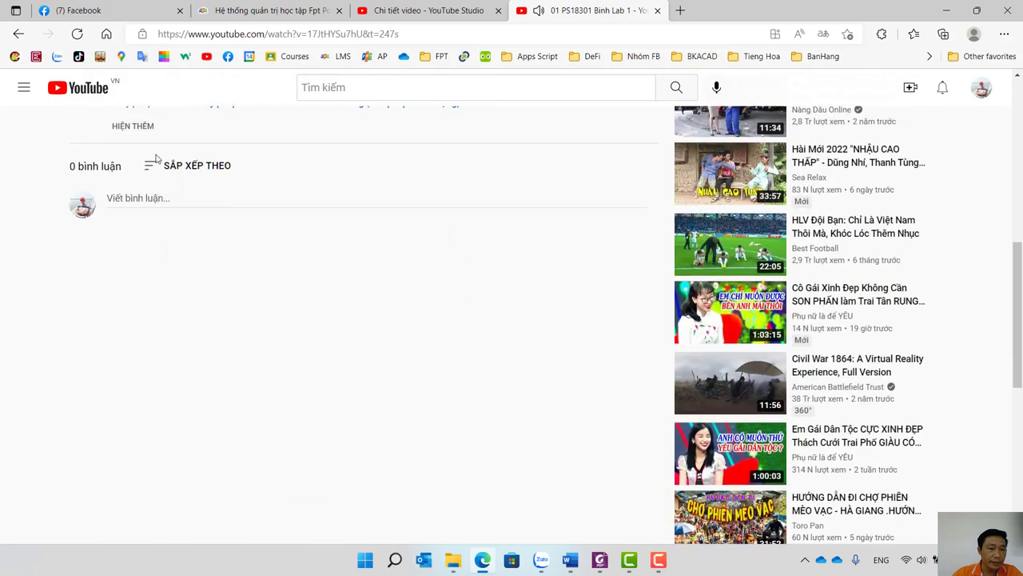
scroll(172, 437, "up", 5)
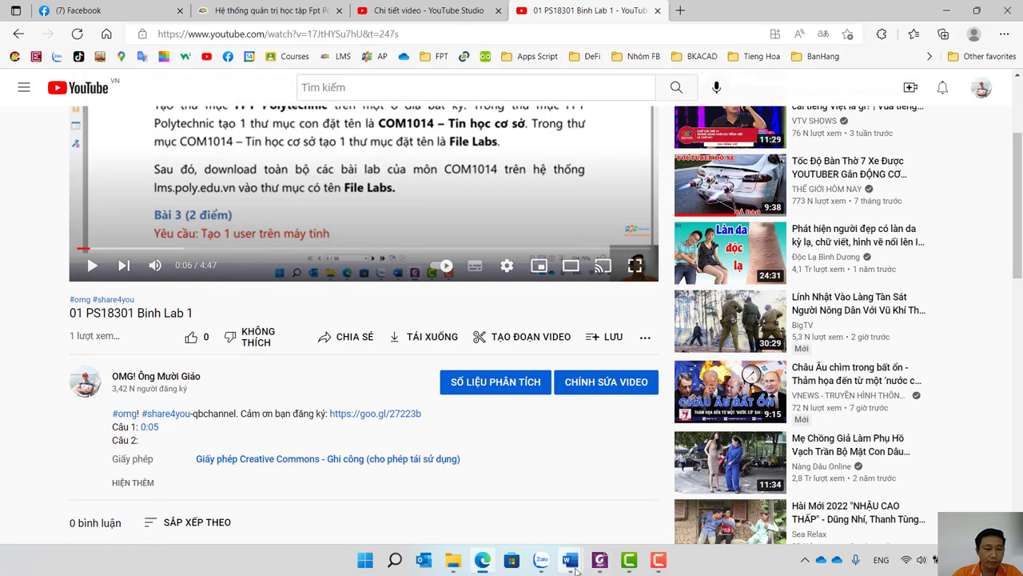
Glance at the Word report, then return to YouTube and select the per-question timestamp lines in the description.
mouse_move(575, 568)
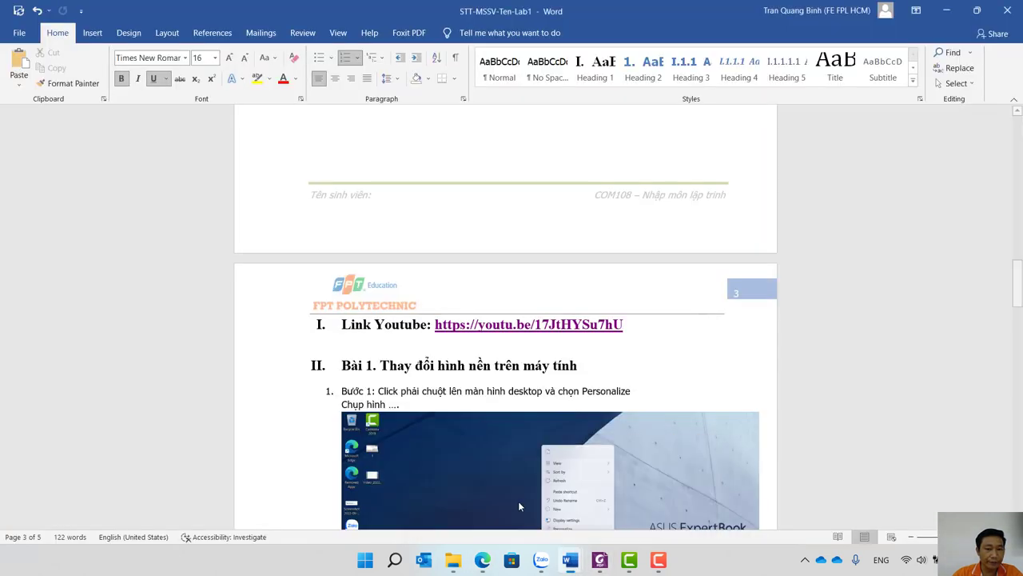
left_click(521, 505)
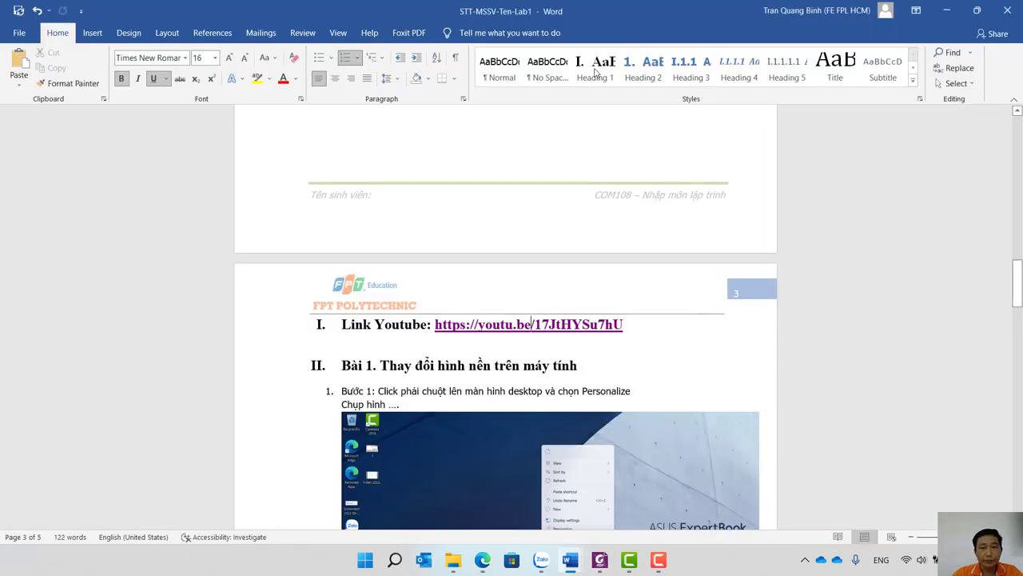
mouse_move(543, 567)
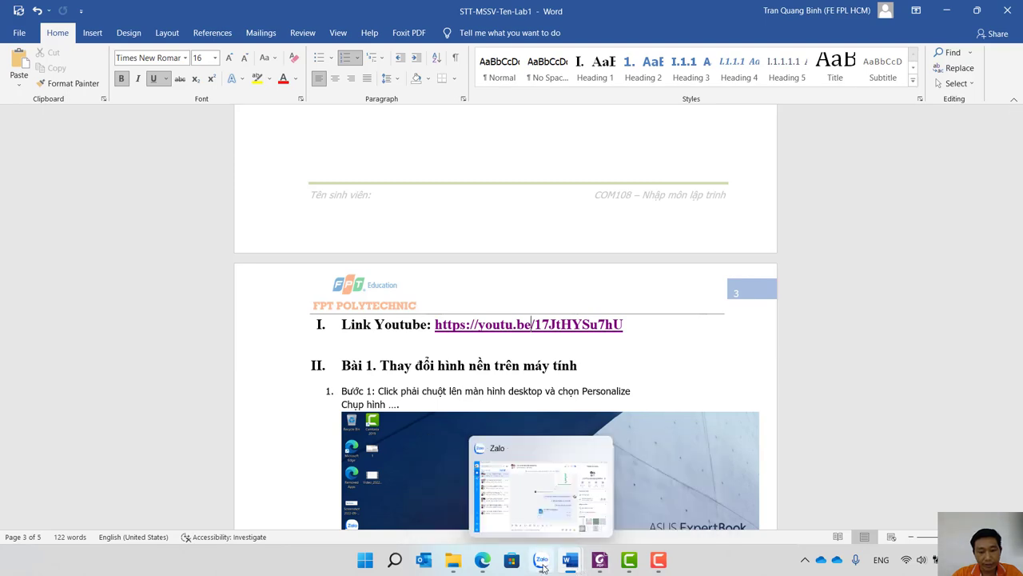
left_click(482, 560)
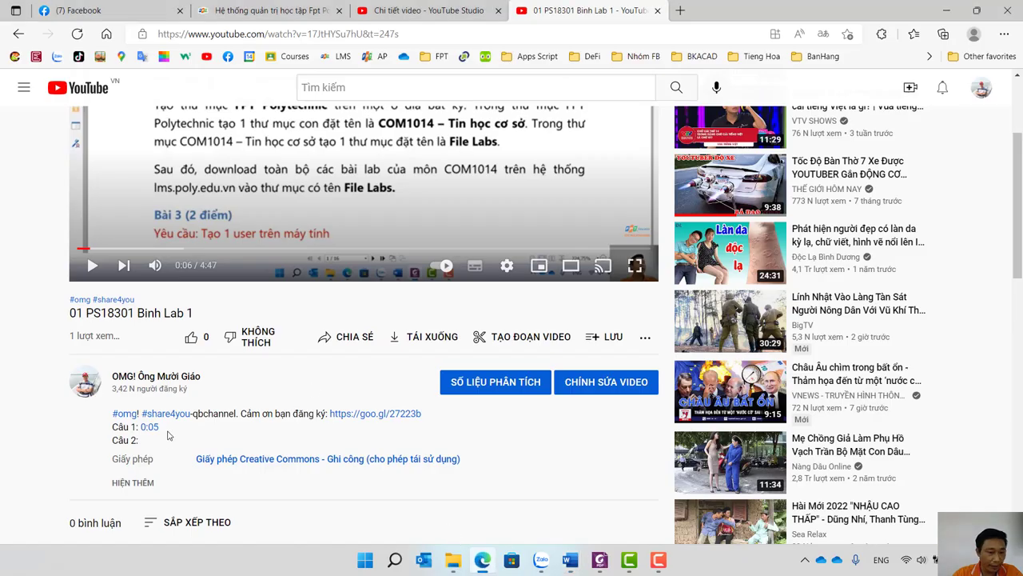
left_click(136, 483)
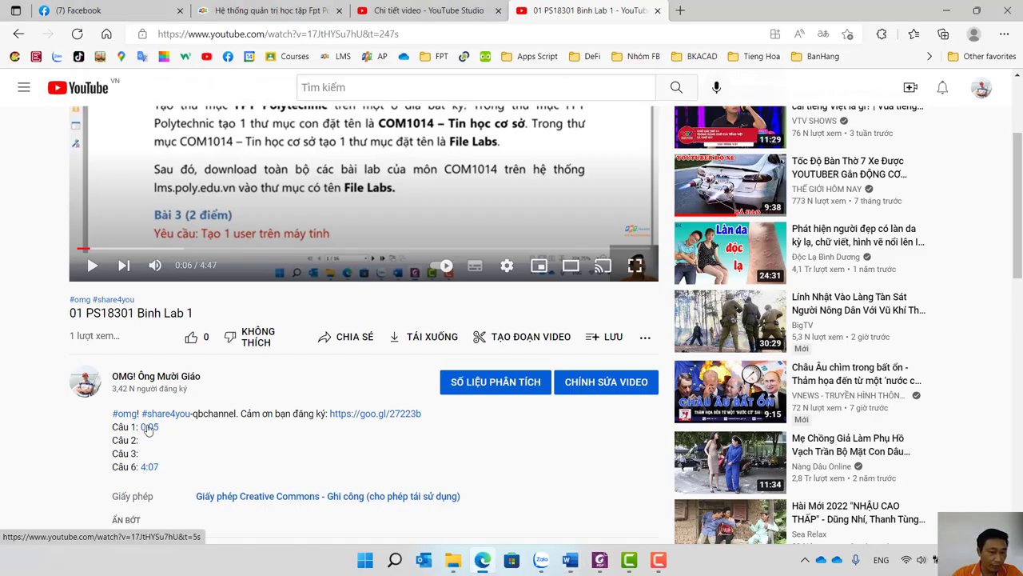
left_click_drag(159, 468, 112, 422)
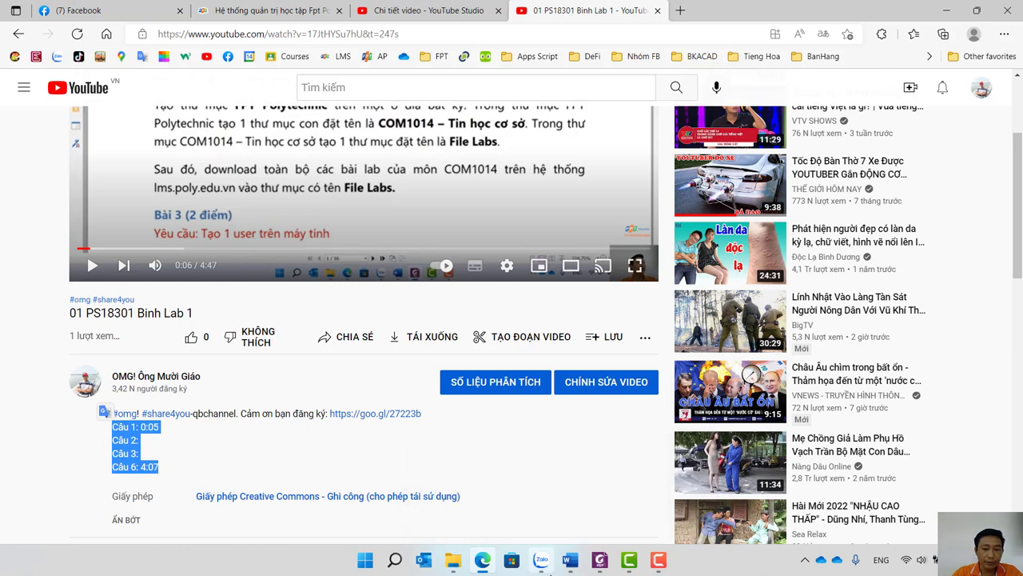
Return to the Word lab report and place the cursor on the empty line below the YouTube link.
mouse_move(569, 559)
left_click(483, 494)
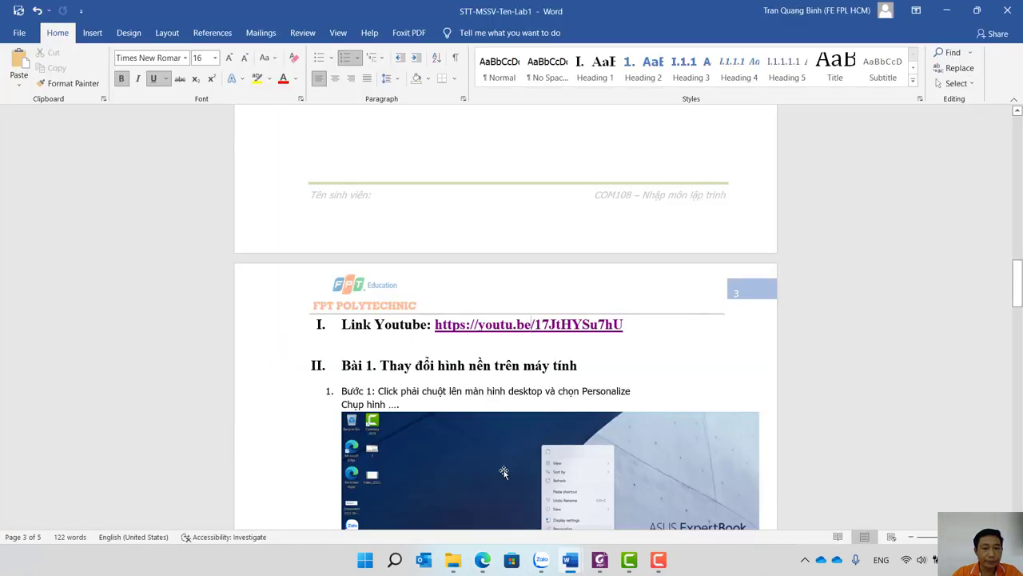
left_click(688, 336)
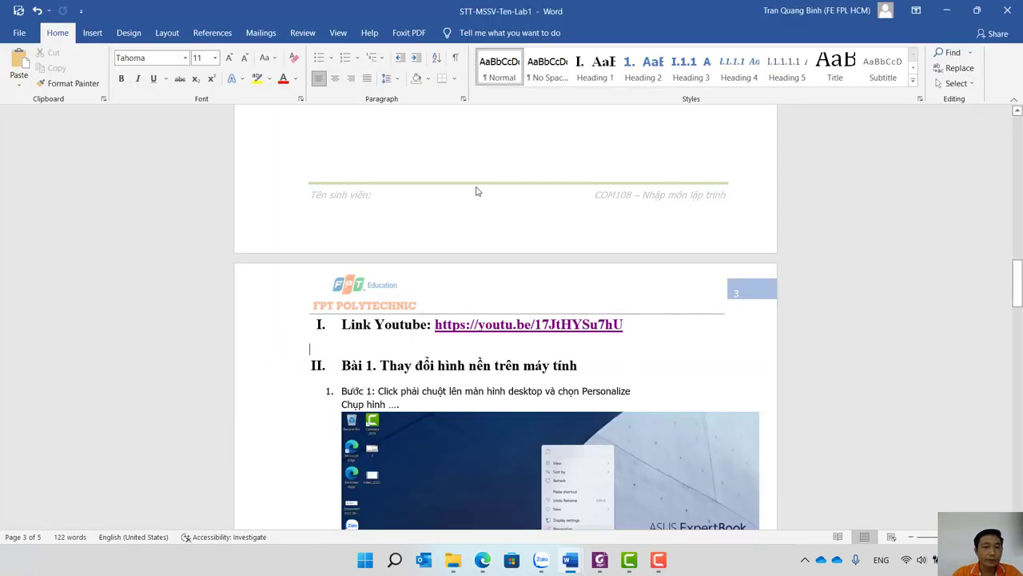